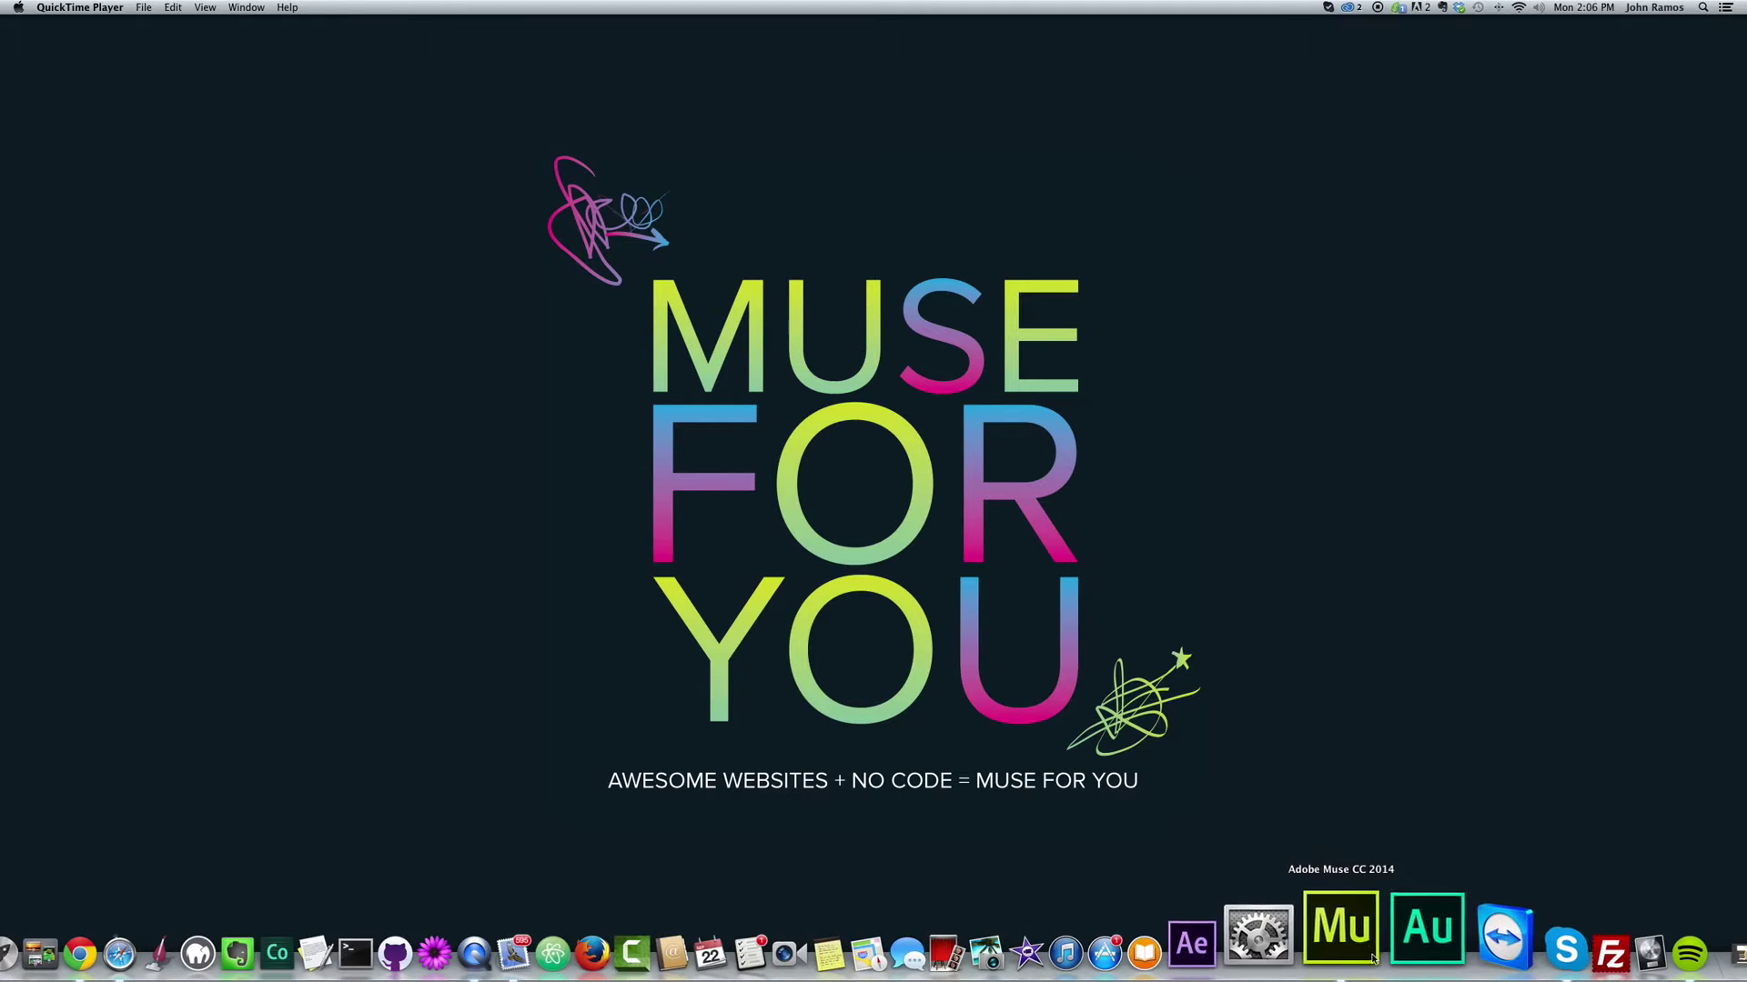
Step: Bring the Muse project window to the front, showing the coffee-heart contact form design
{"action": "left_click", "coordinate": [1343, 930]}
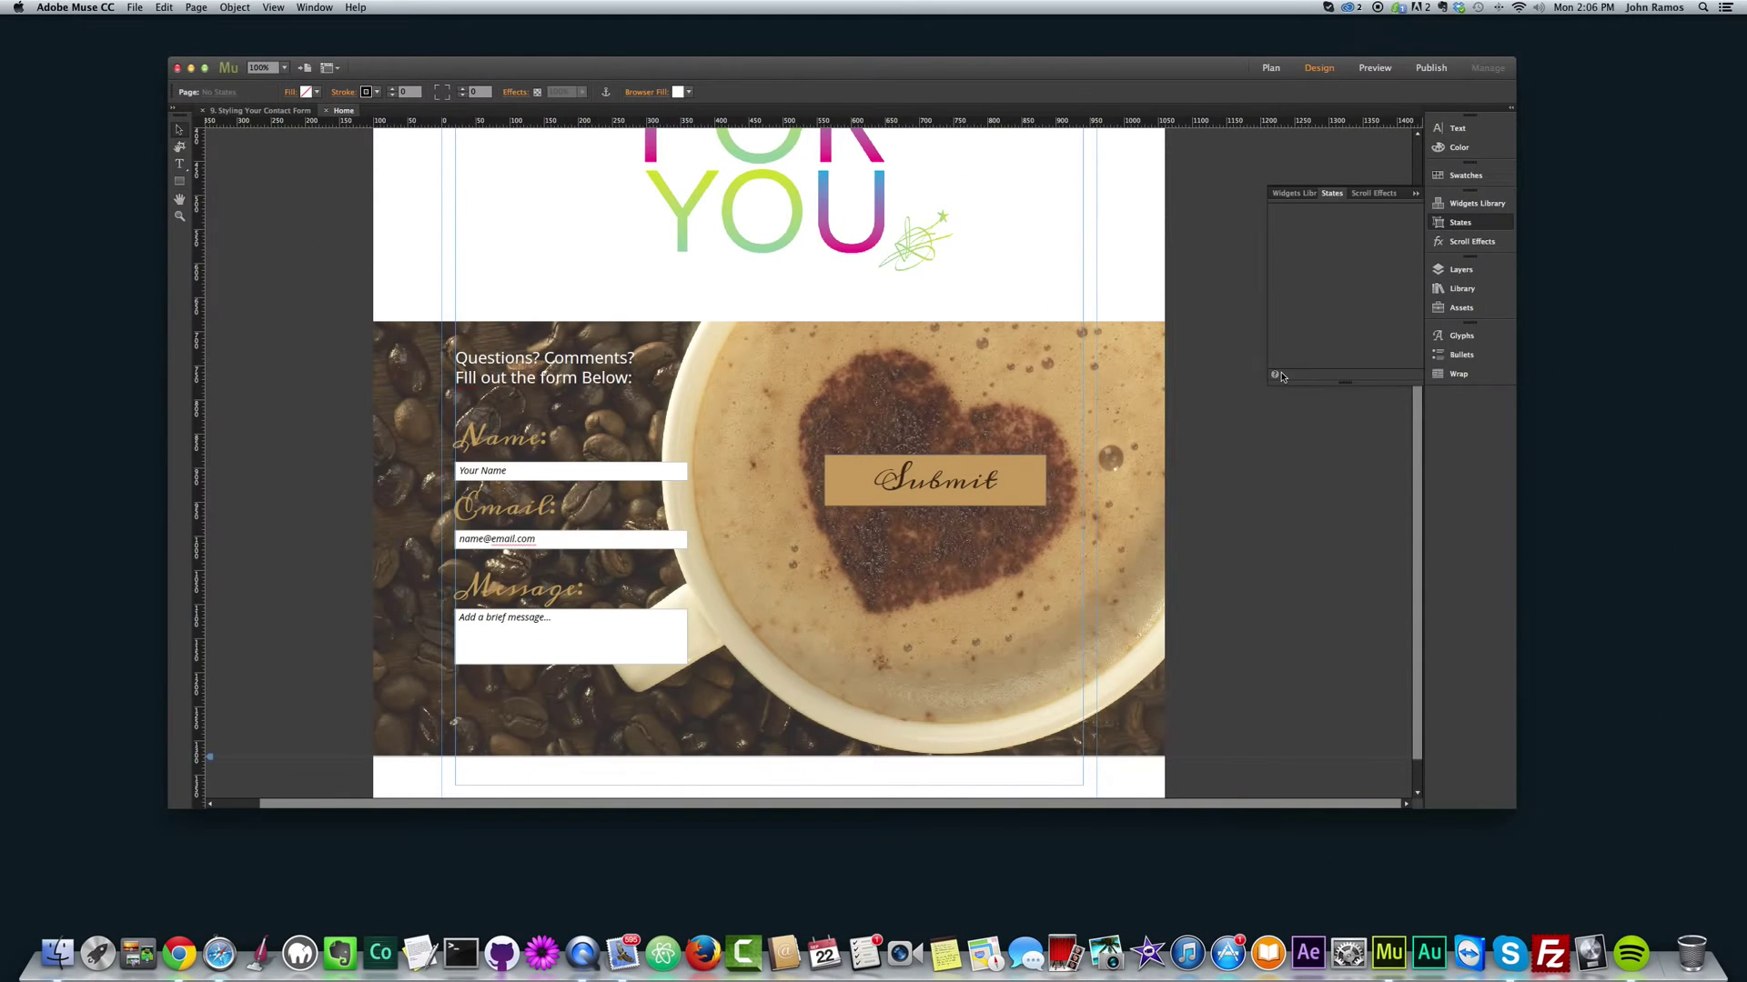
{"action": "scroll", "coordinate": [914, 575], "scroll_direction": "up", "scroll_amount": 5}
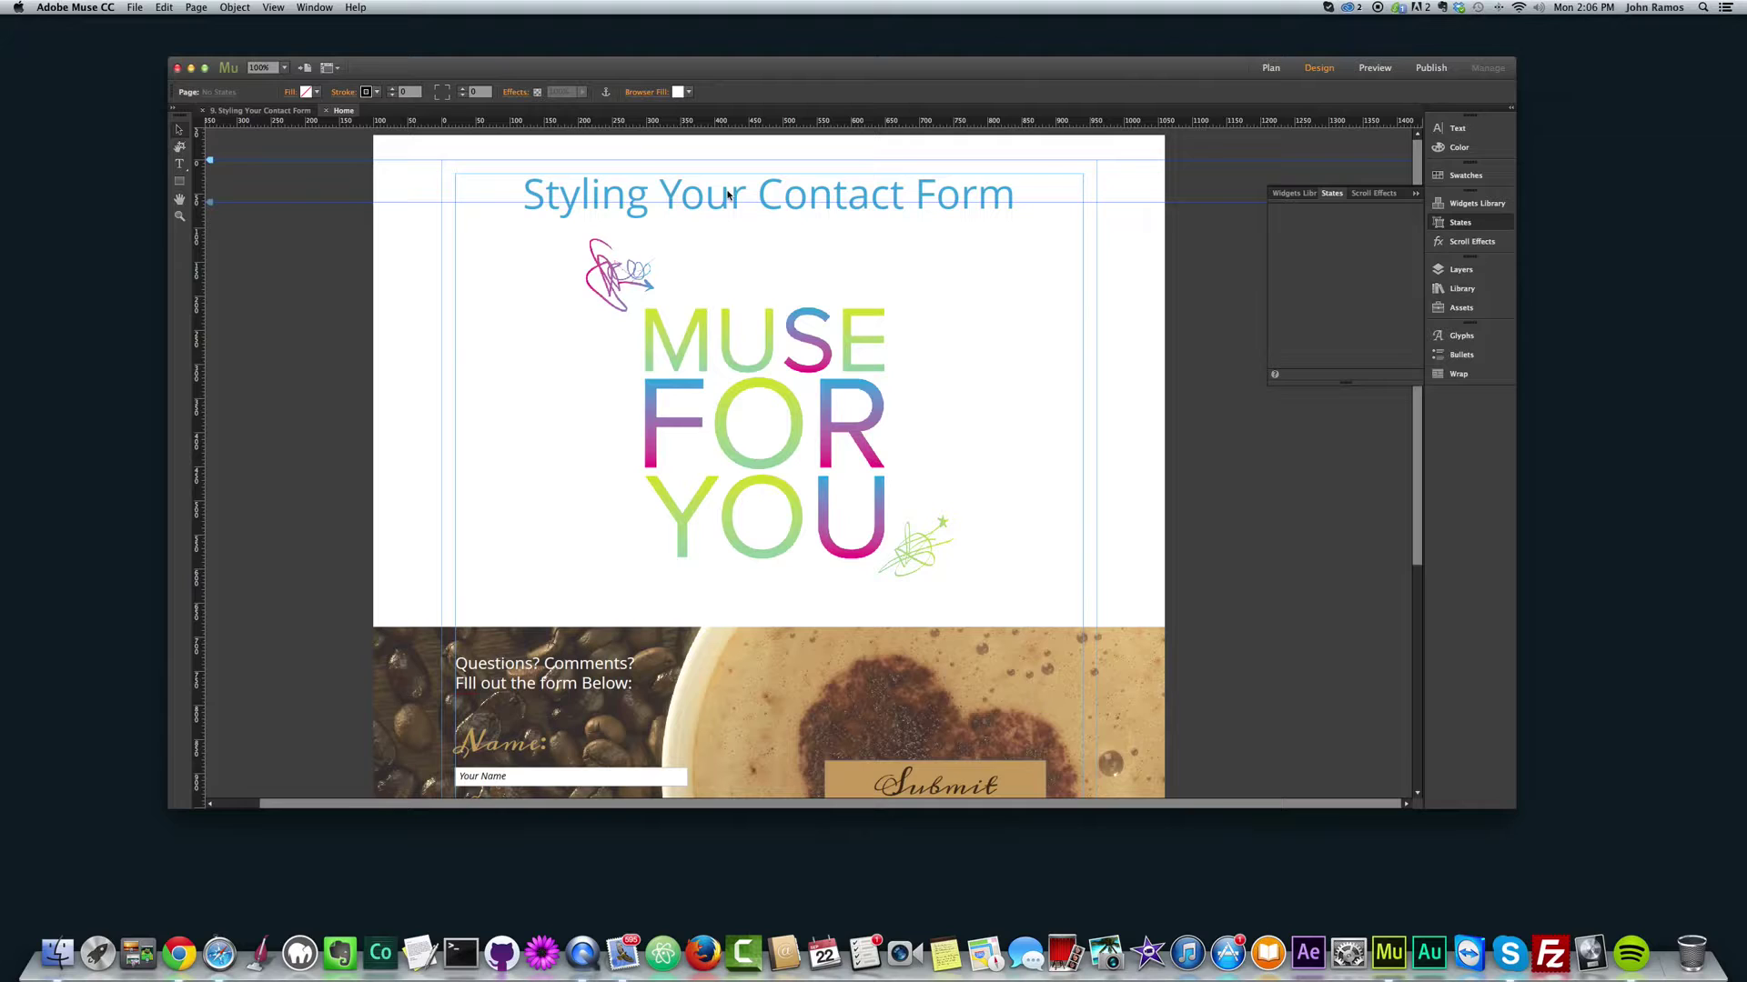
{"action": "scroll", "coordinate": [764, 196], "scroll_direction": "down", "scroll_amount": 5}
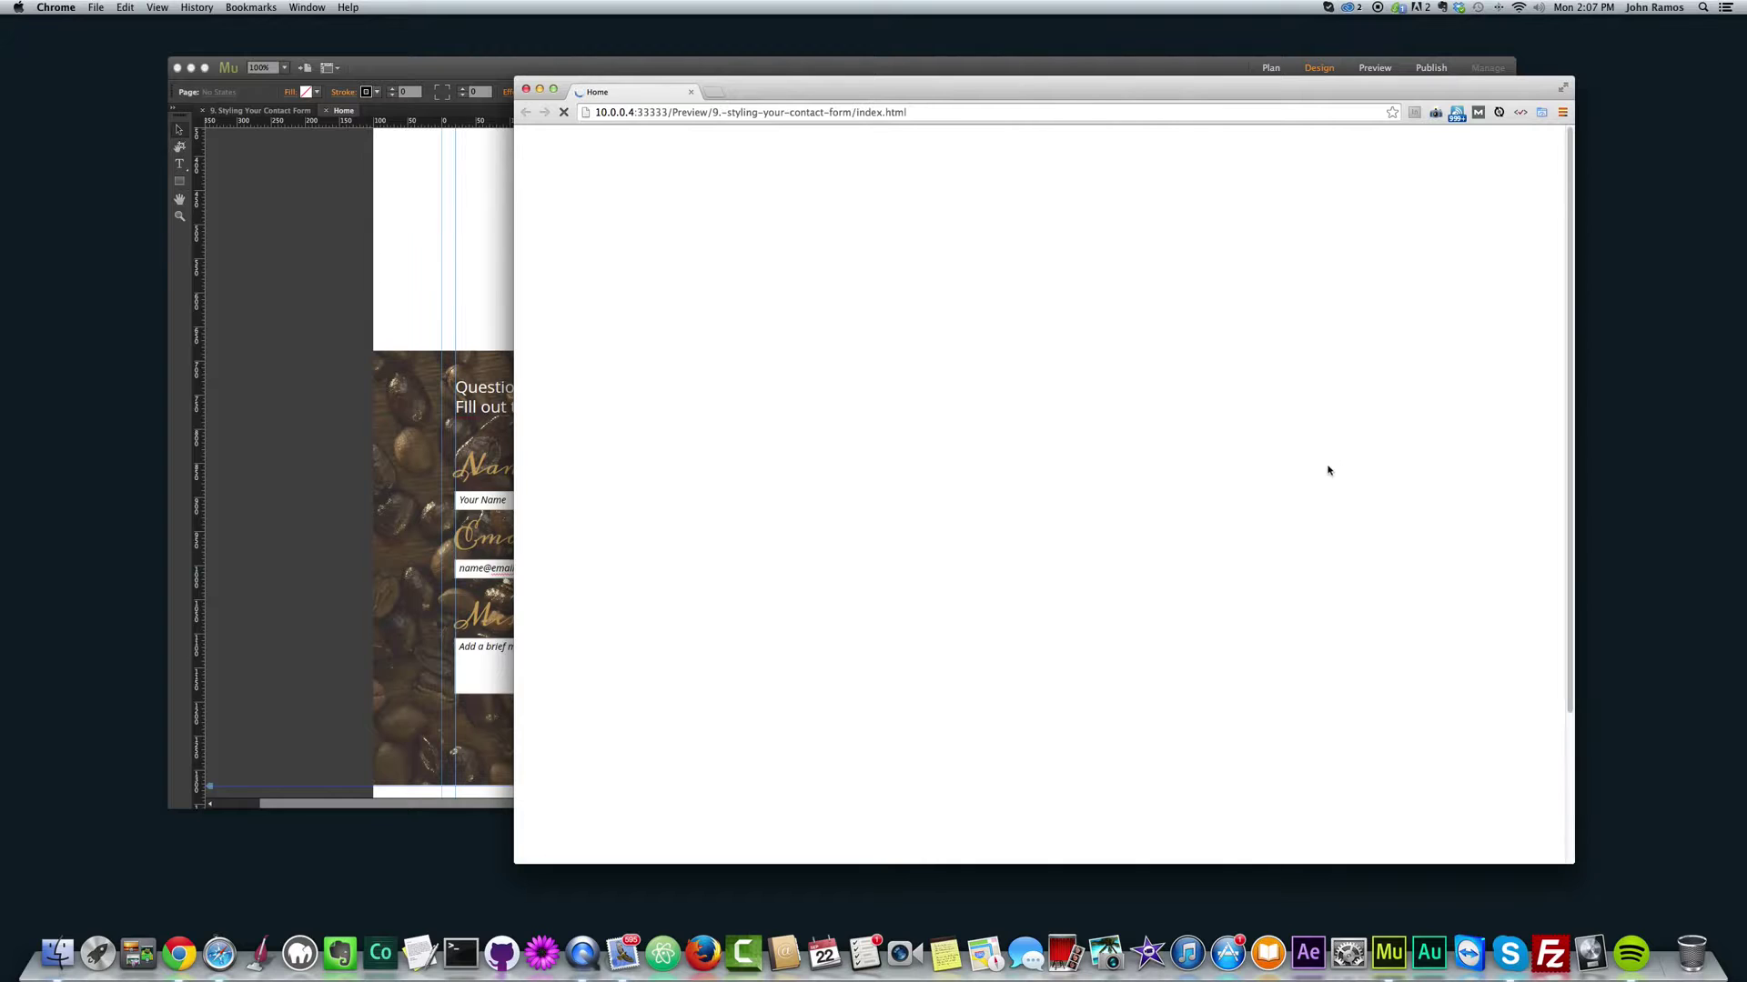
Step: Narrow the Chrome preview, then fill in a sample name, an e-mail address and the message 'Some Text.'
{"action": "scroll", "coordinate": [1350, 464], "scroll_direction": "down", "scroll_amount": 5}
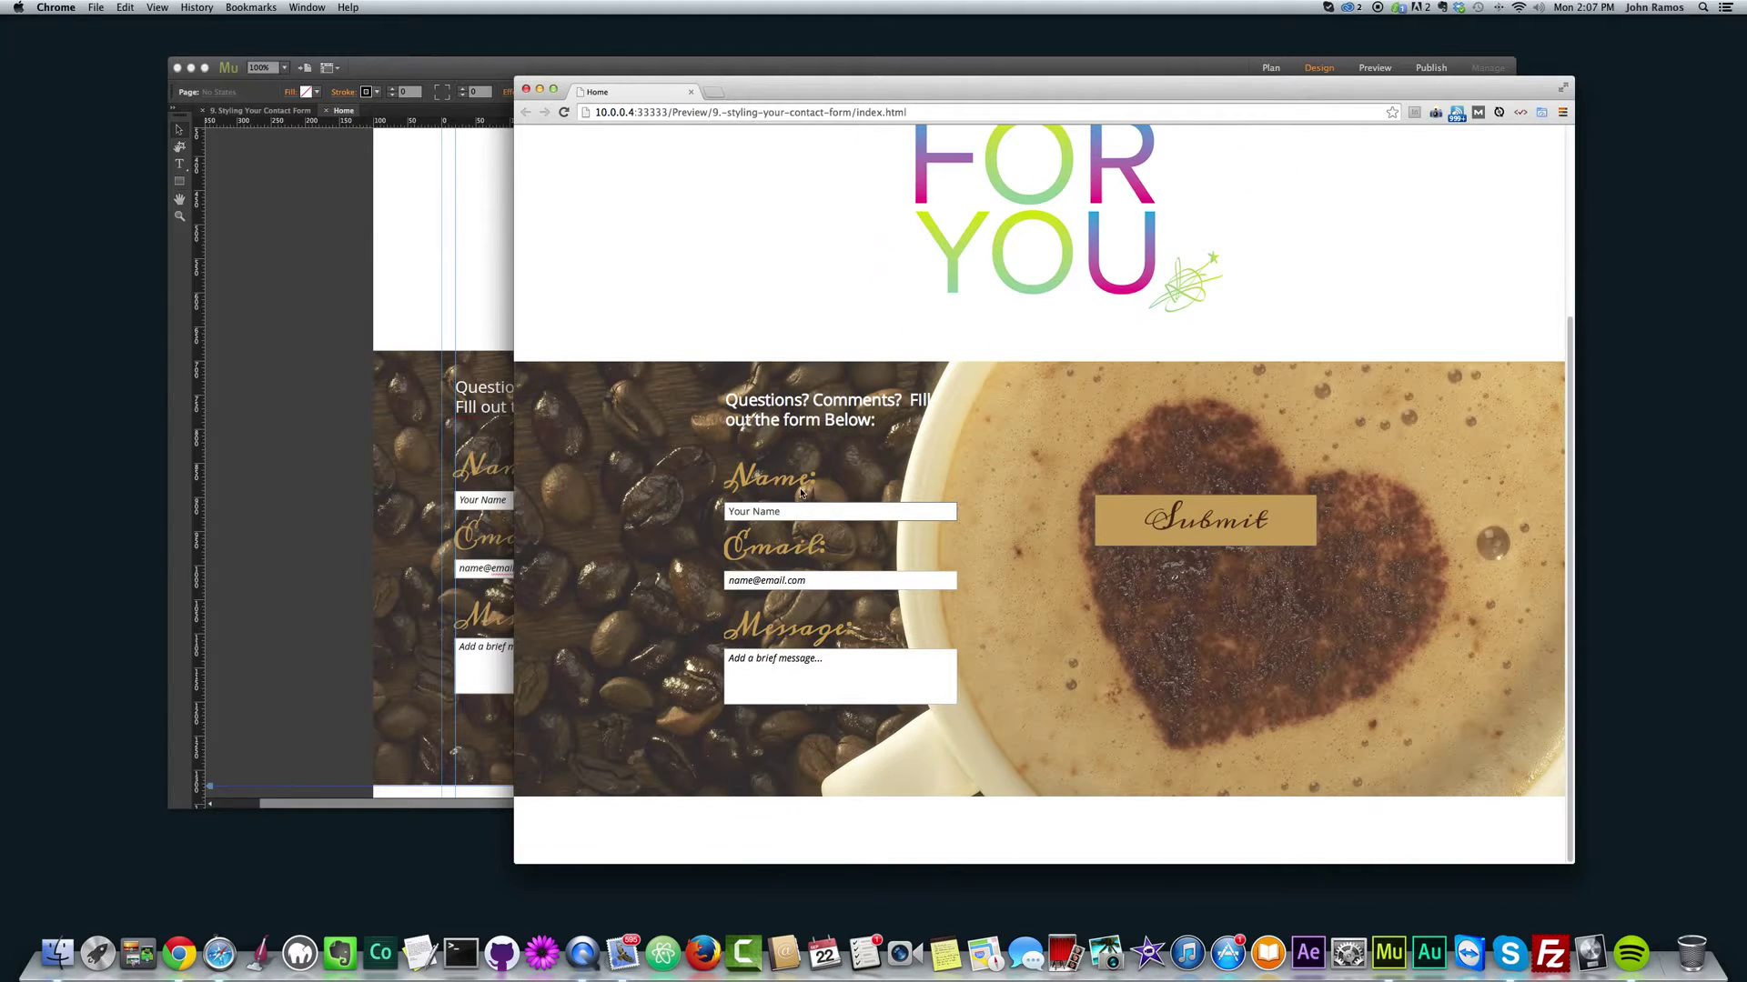
{"action": "left_click_drag", "start_coordinate": [1571, 503], "coordinate": [1522, 418]}
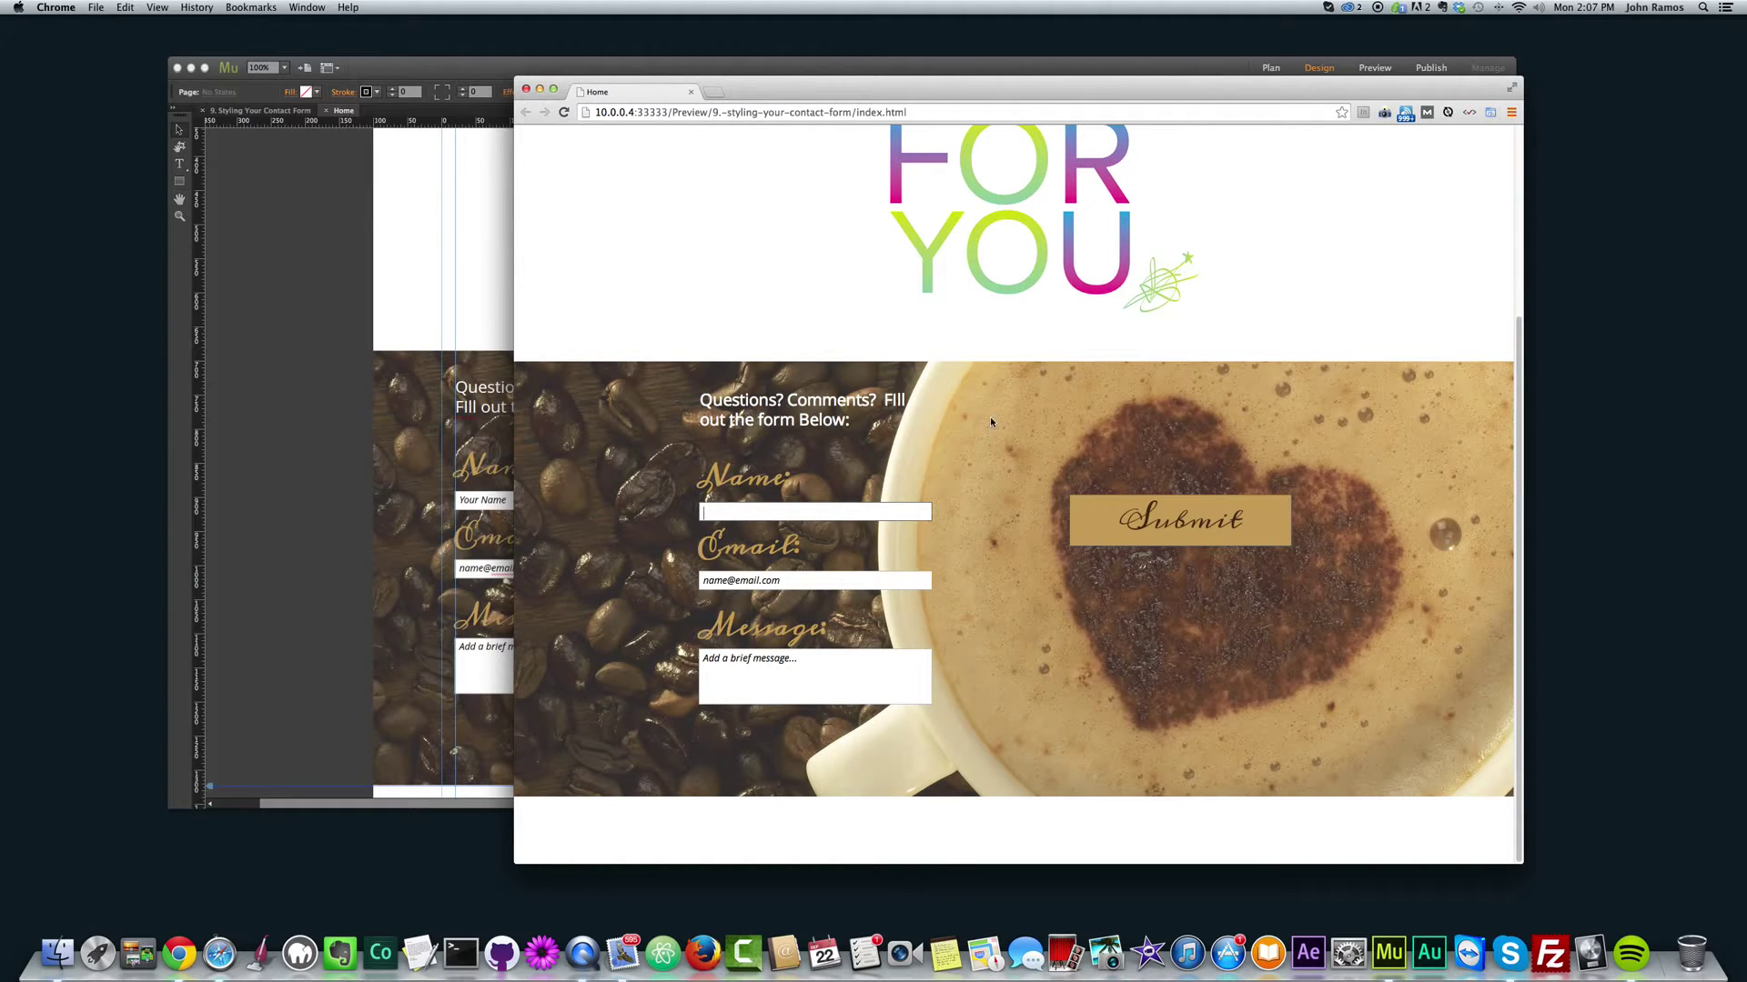
{"action": "left_click", "coordinate": [837, 514]}
{"action": "type", "text": "John"}
{"action": "key", "text": "Tab"}
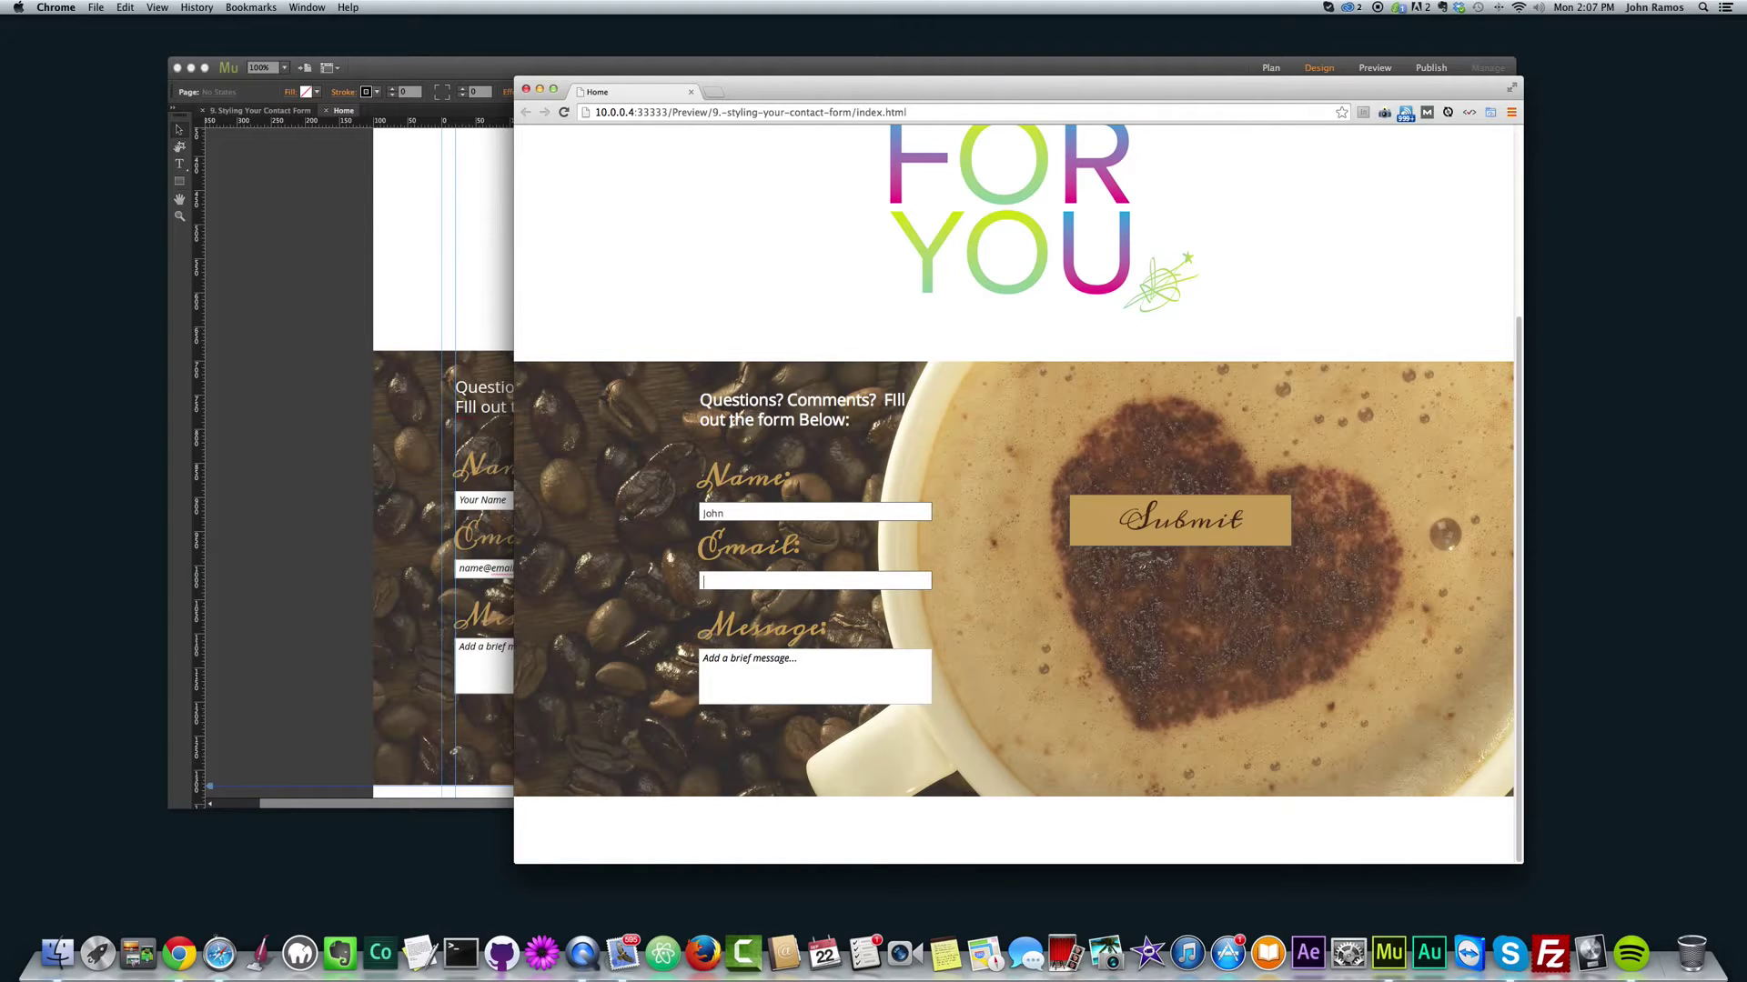
{"action": "key", "text": "Tab"}
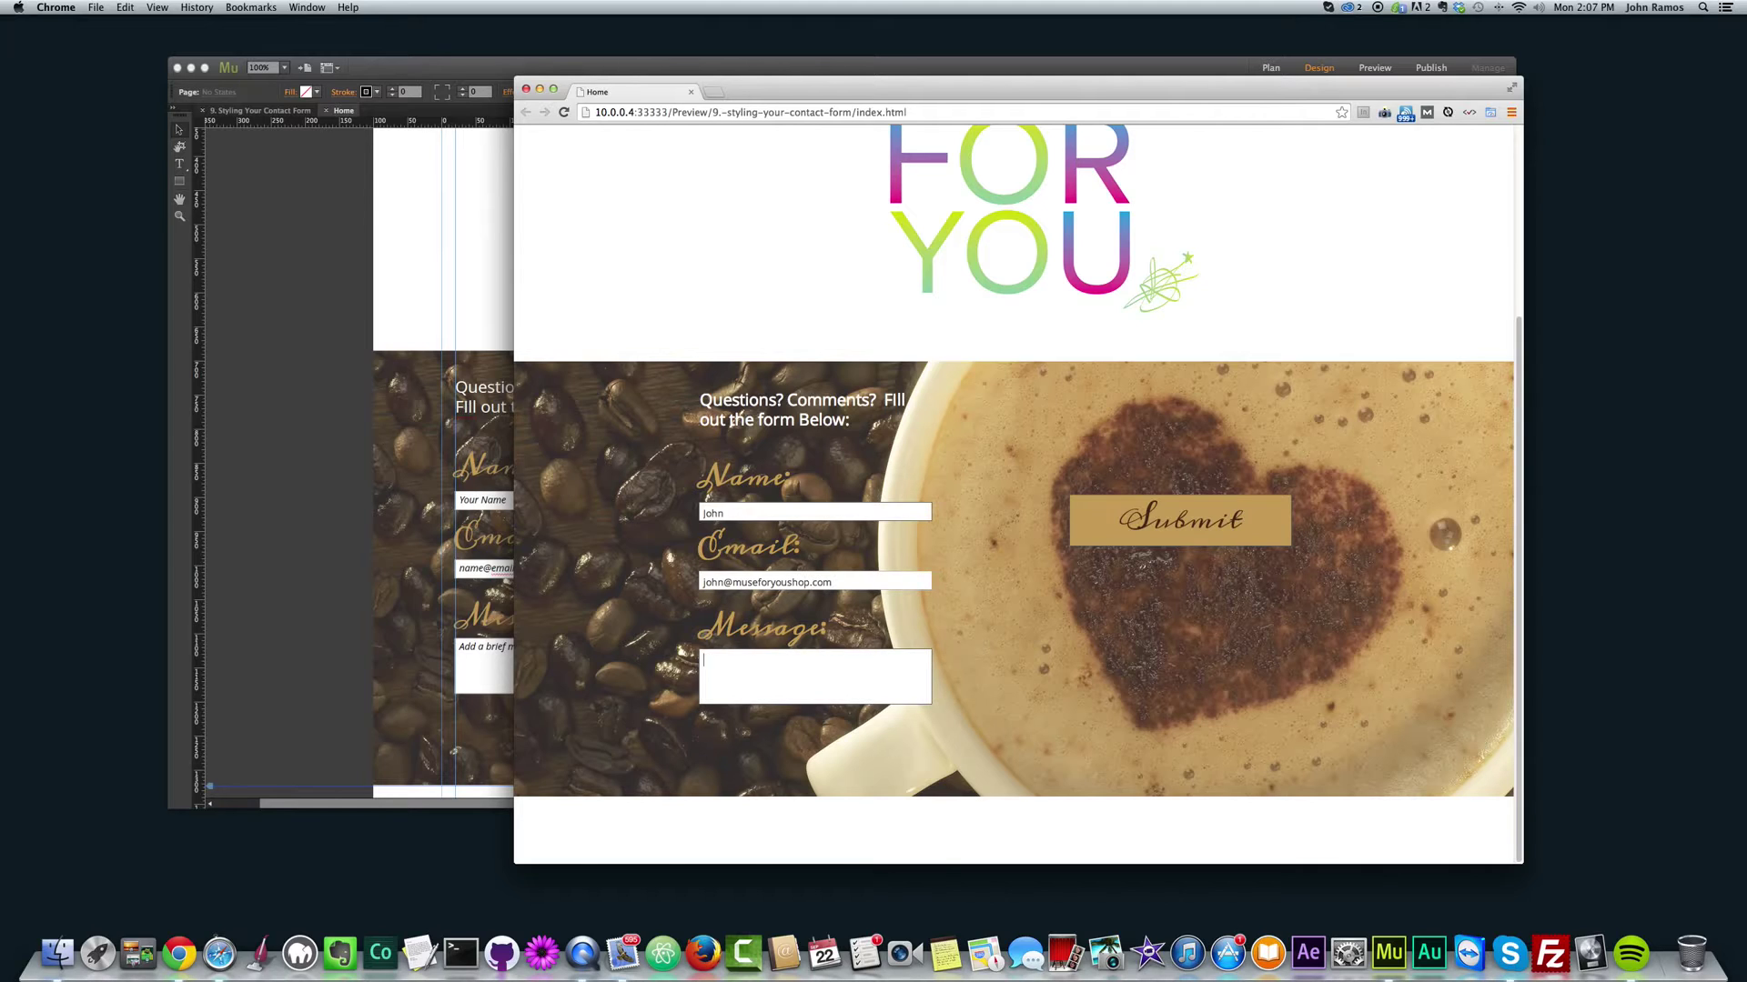
{"action": "type", "text": "Some Text."}
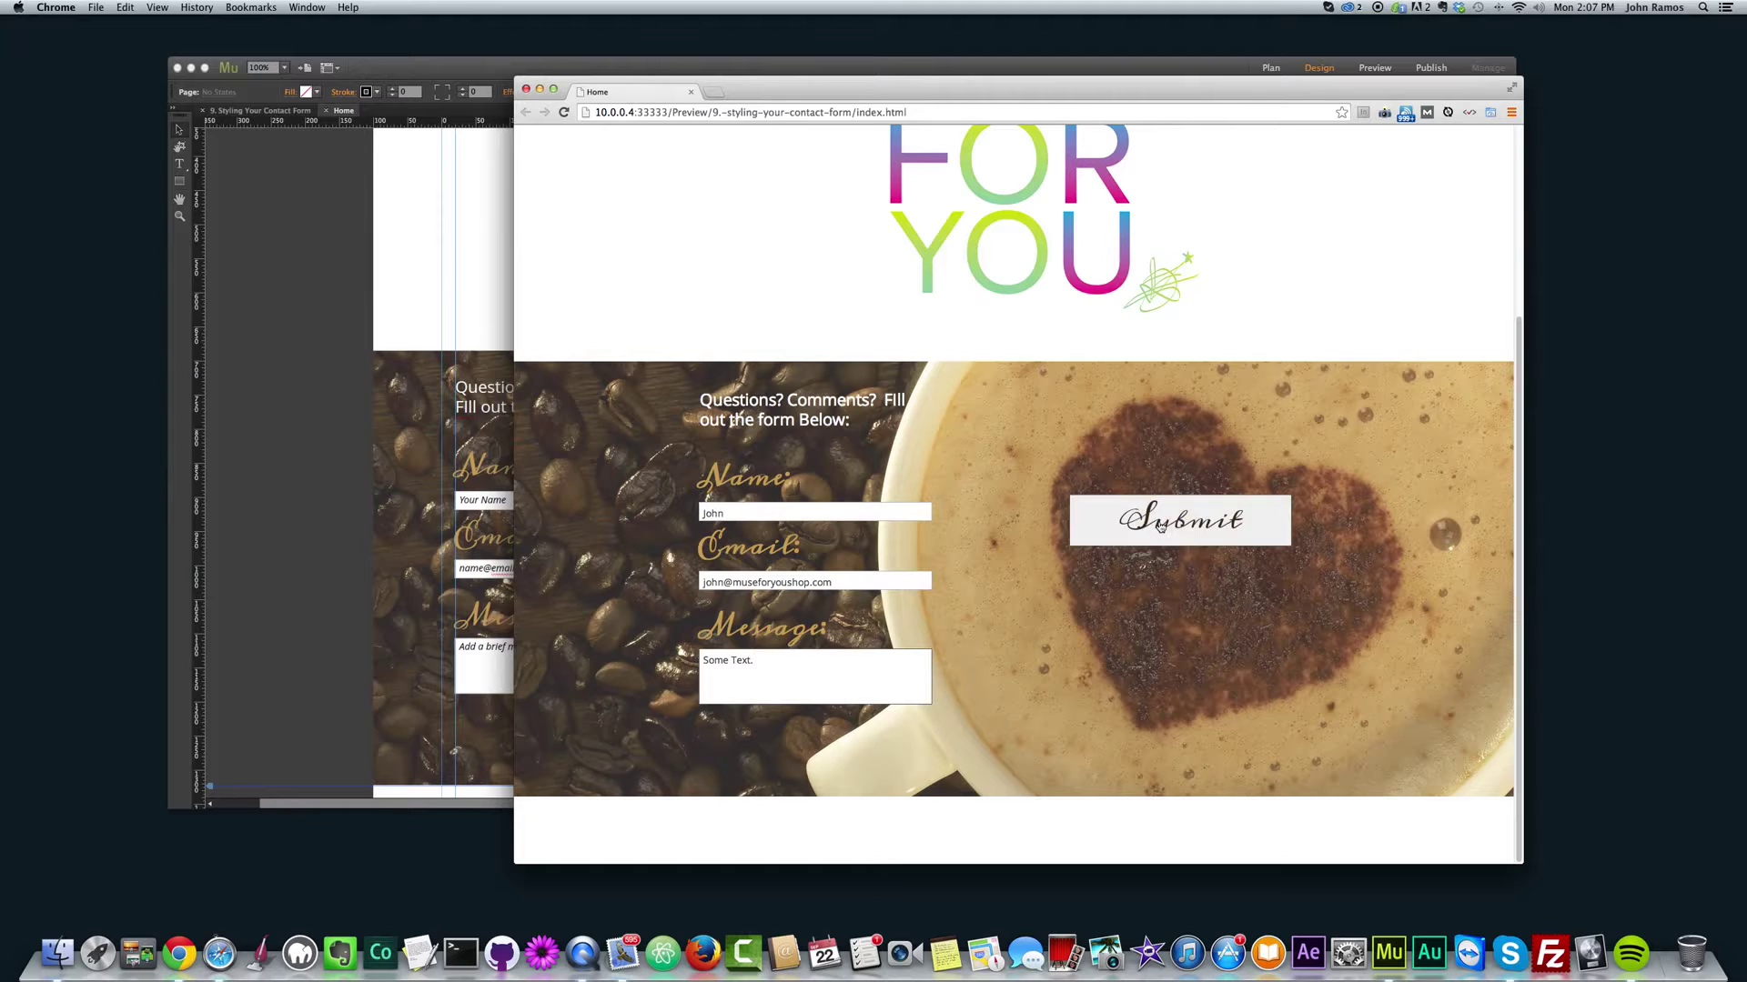
Step: Submit the preview form, dismiss the warning alert, and close the Chrome preview window
{"action": "left_click", "coordinate": [1181, 512]}
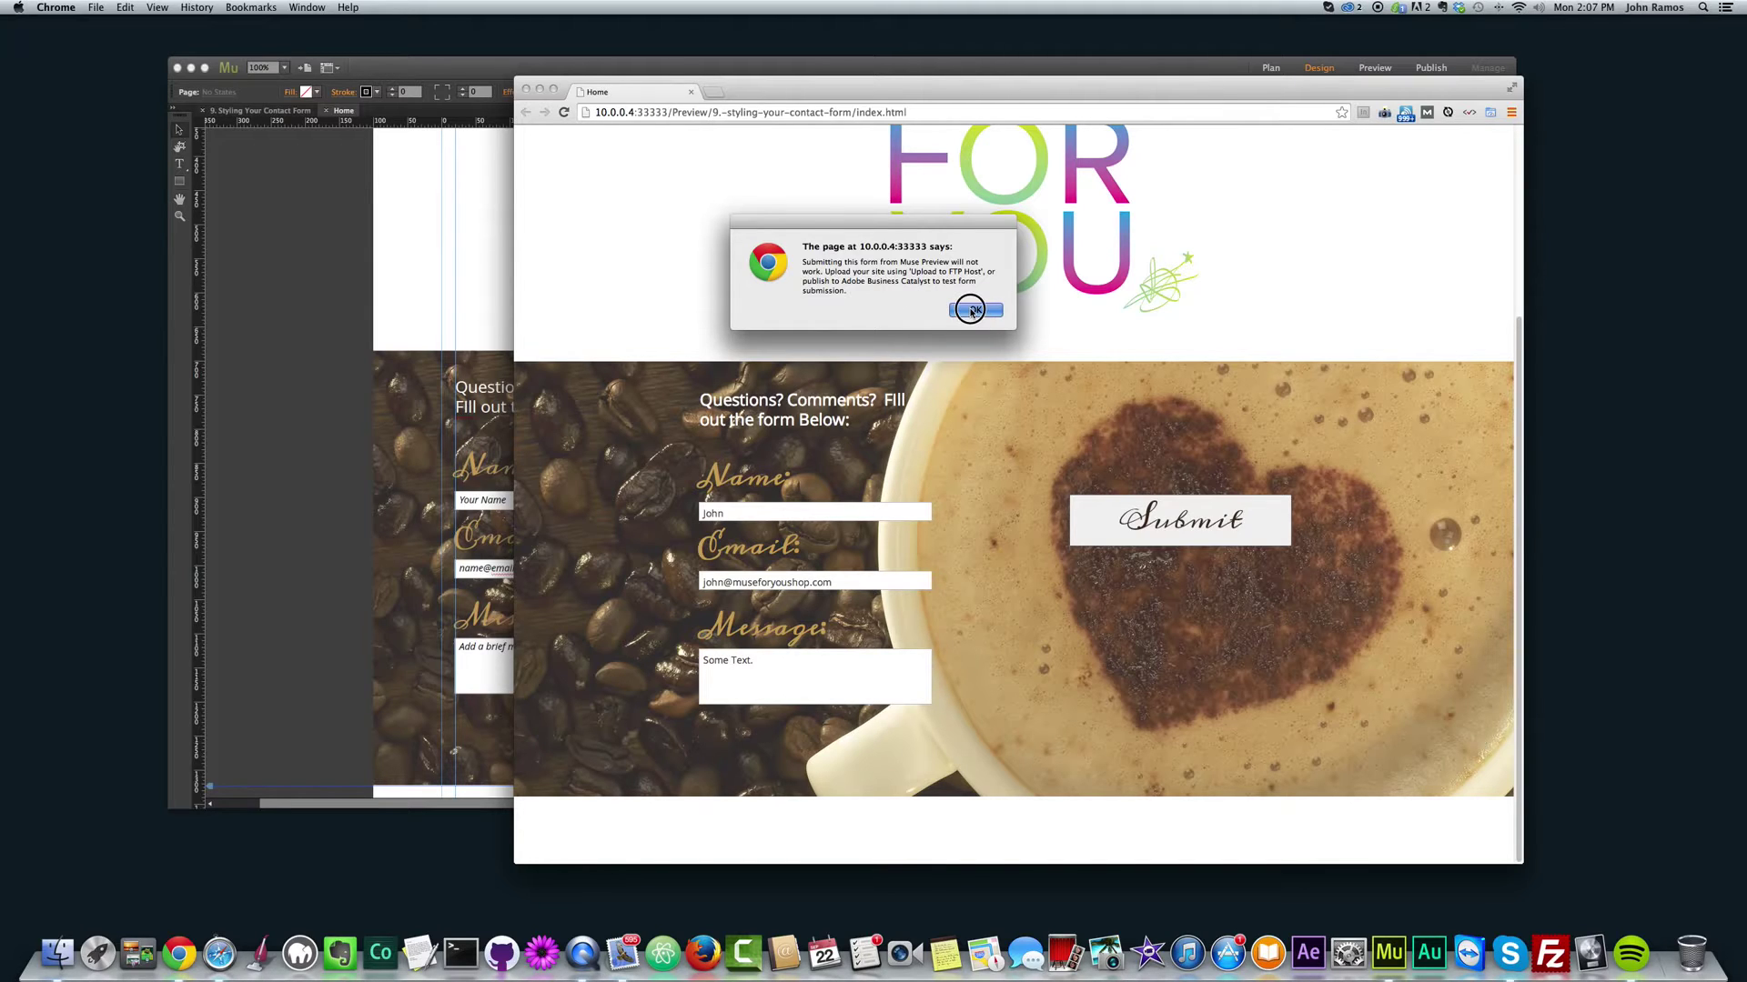
{"action": "left_click", "coordinate": [973, 311]}
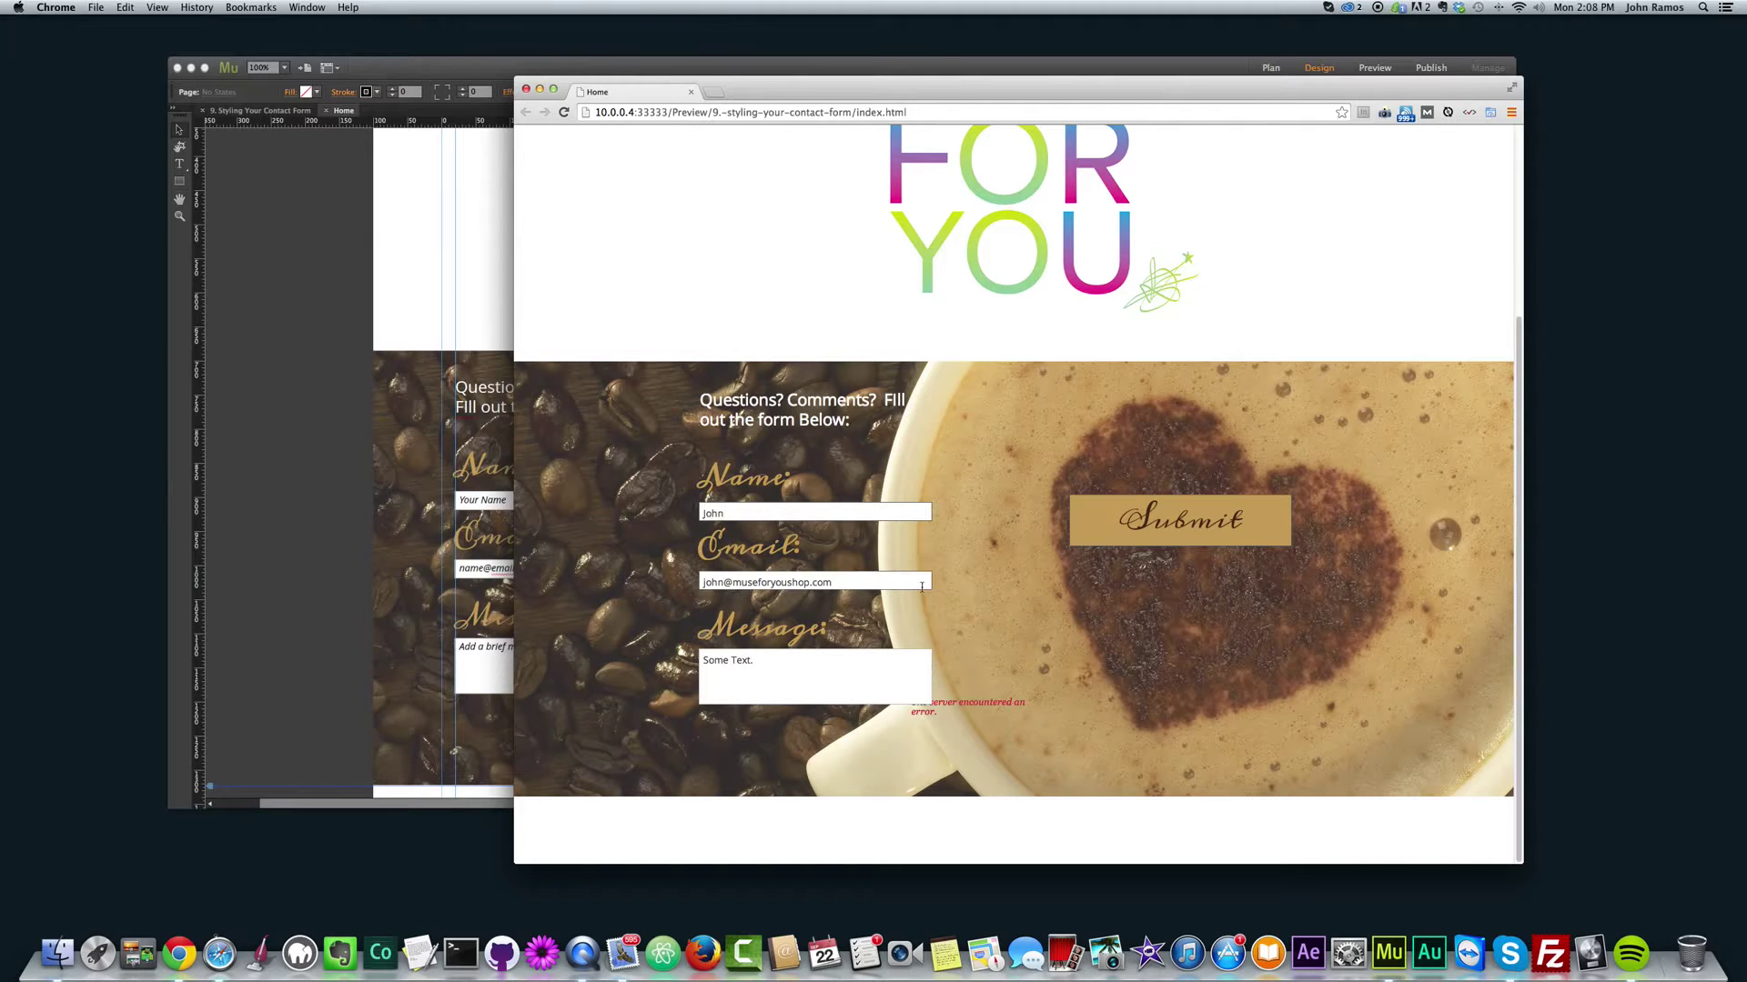
{"action": "left_click", "coordinate": [900, 677]}
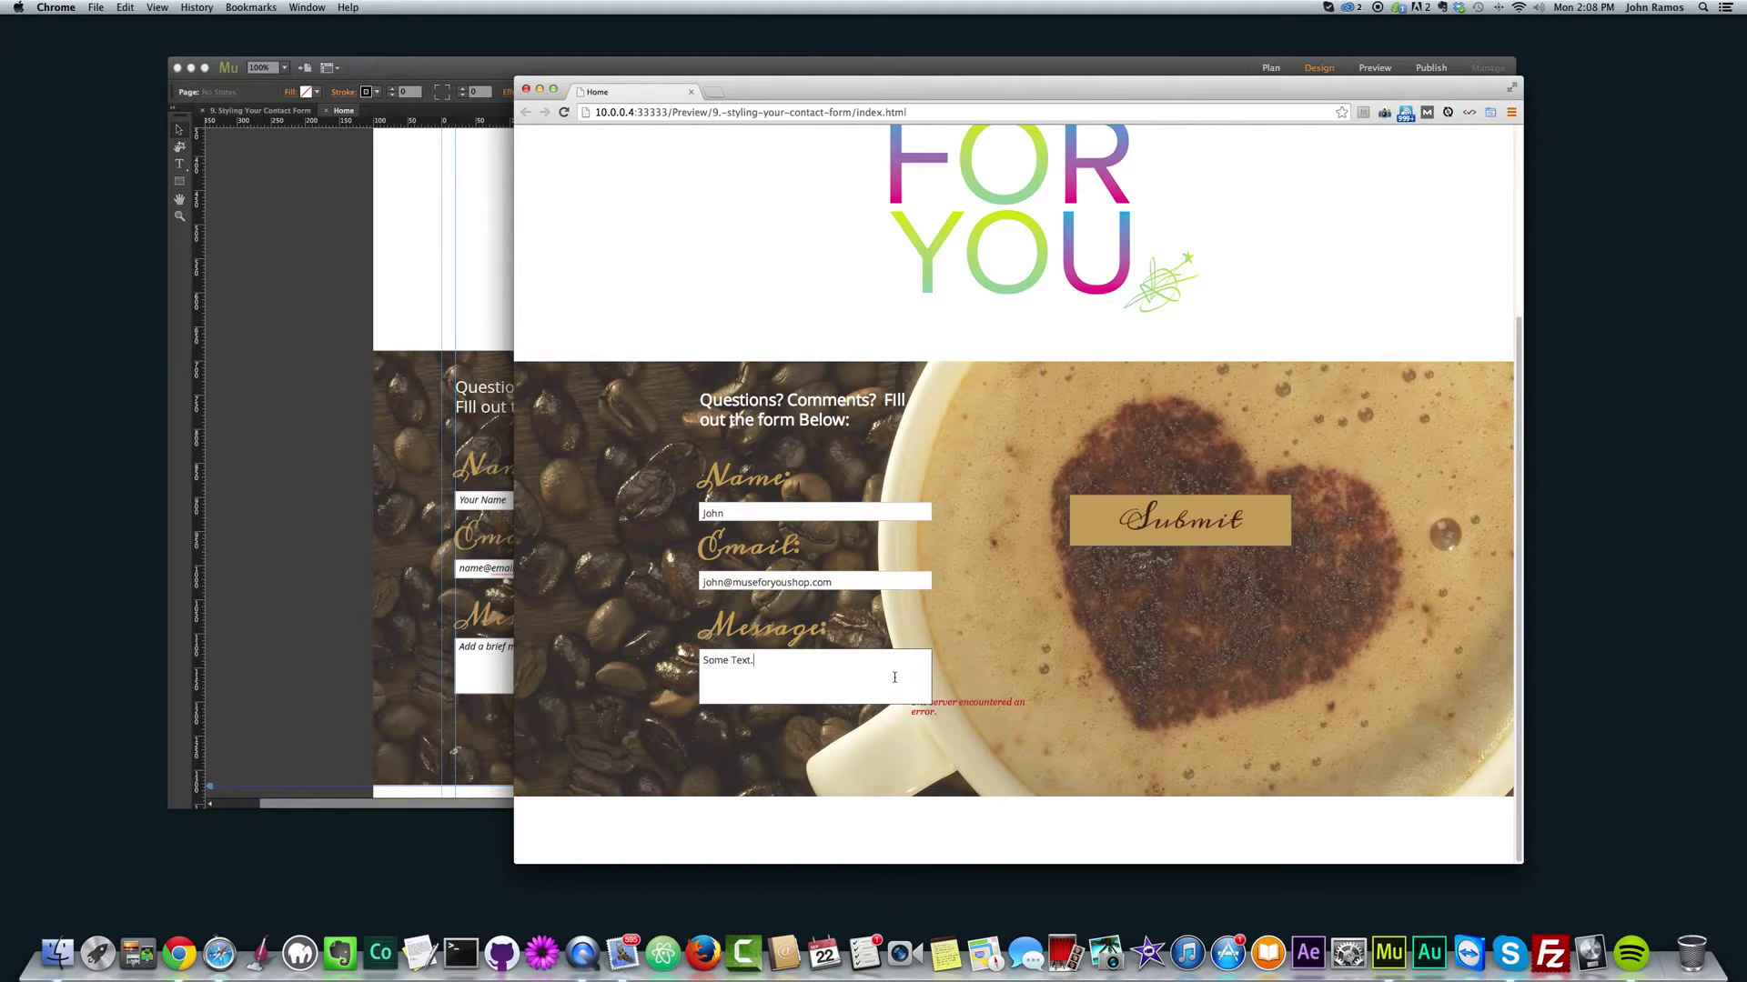
{"action": "left_click", "coordinate": [527, 89]}
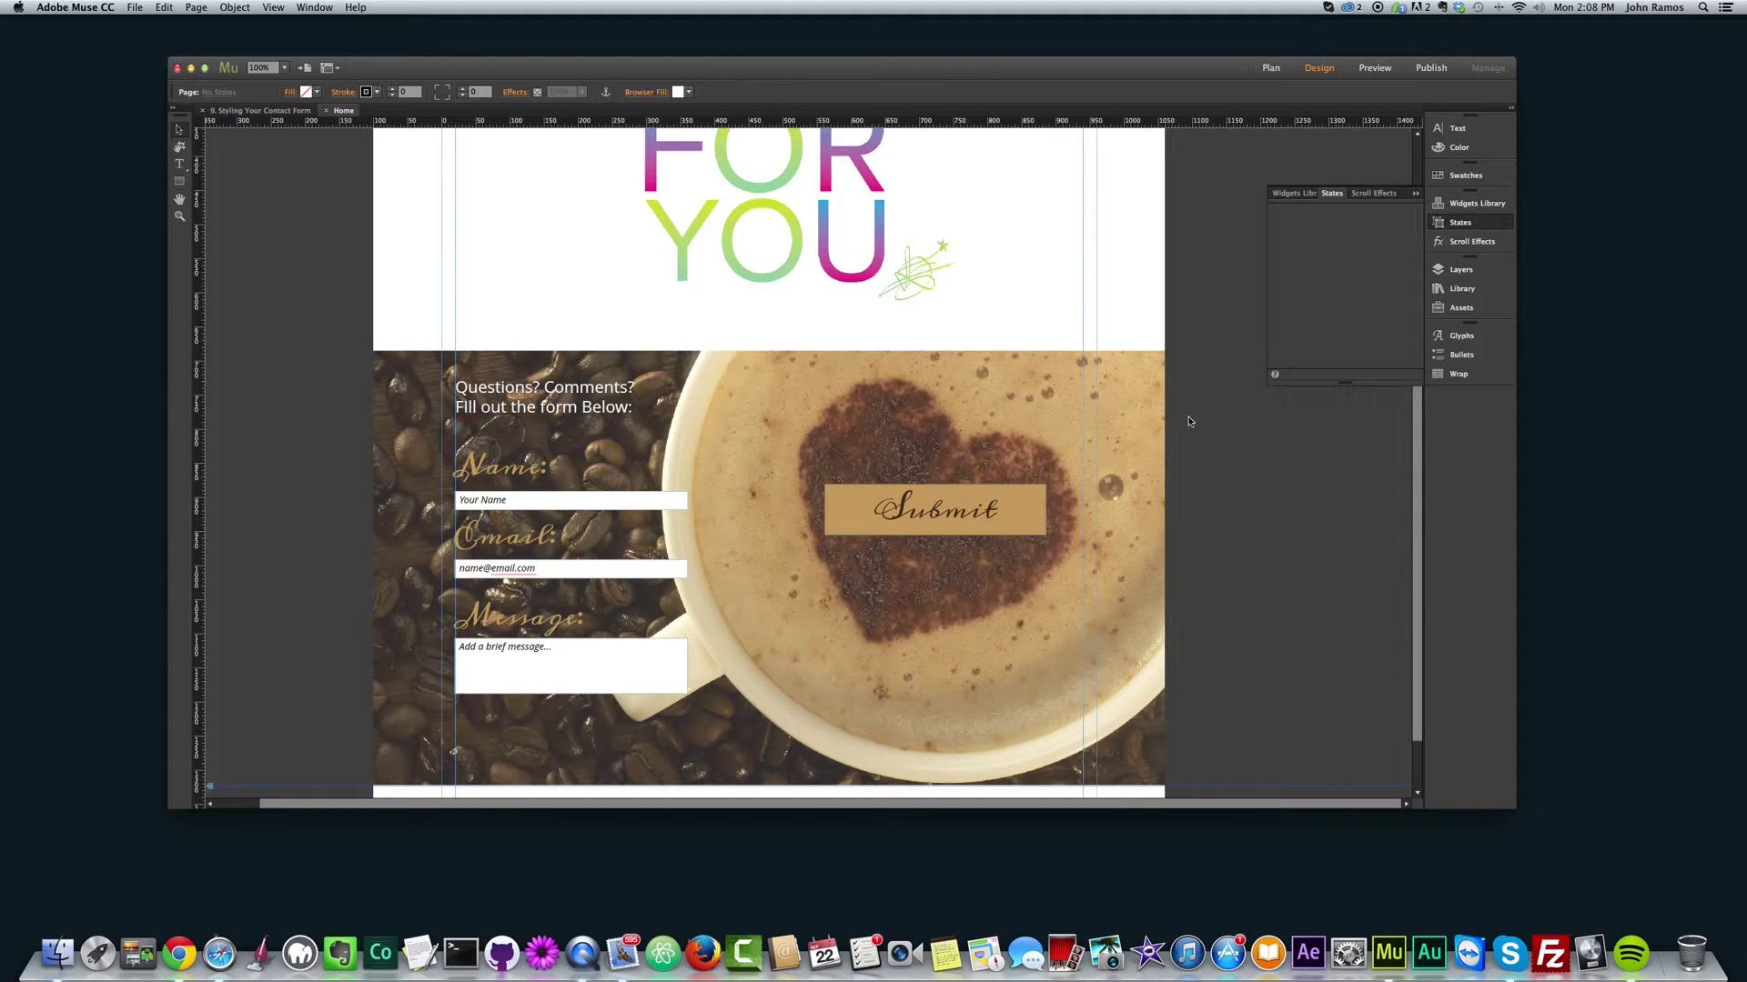
Step: Delete the coffee background image, heading and contact form together
{"action": "left_click_drag", "start_coordinate": [1199, 358], "coordinate": [218, 606]}
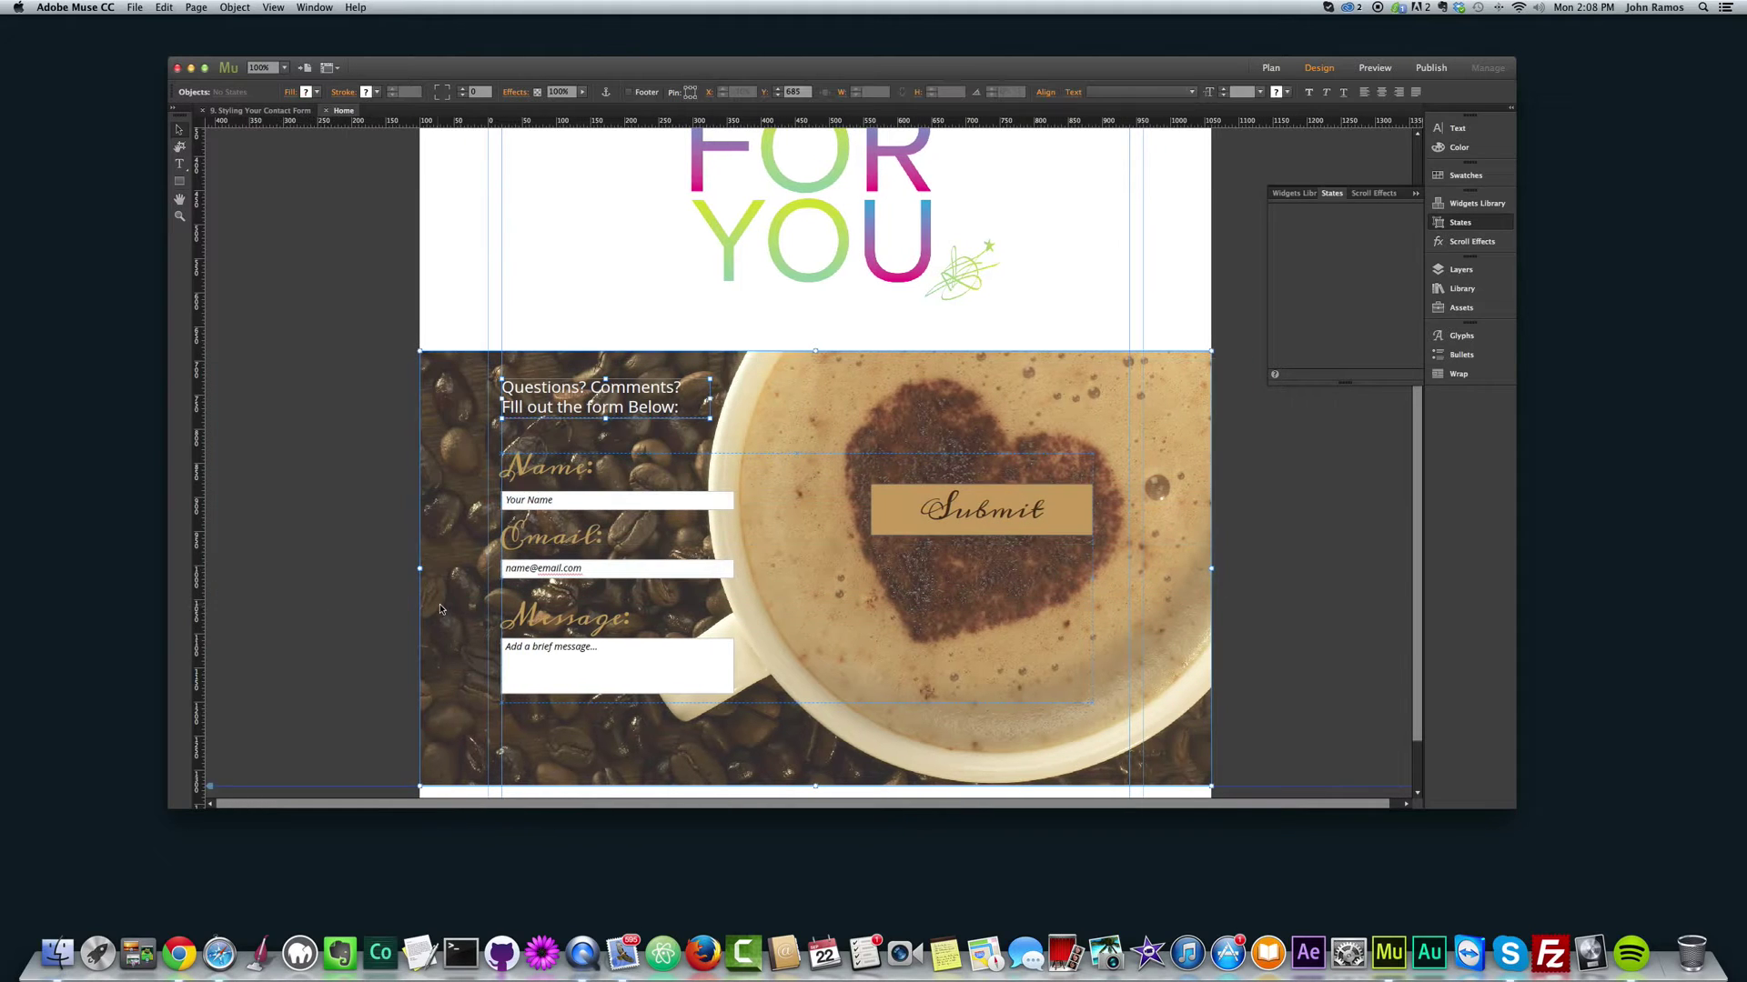
{"action": "key", "text": "Delete"}
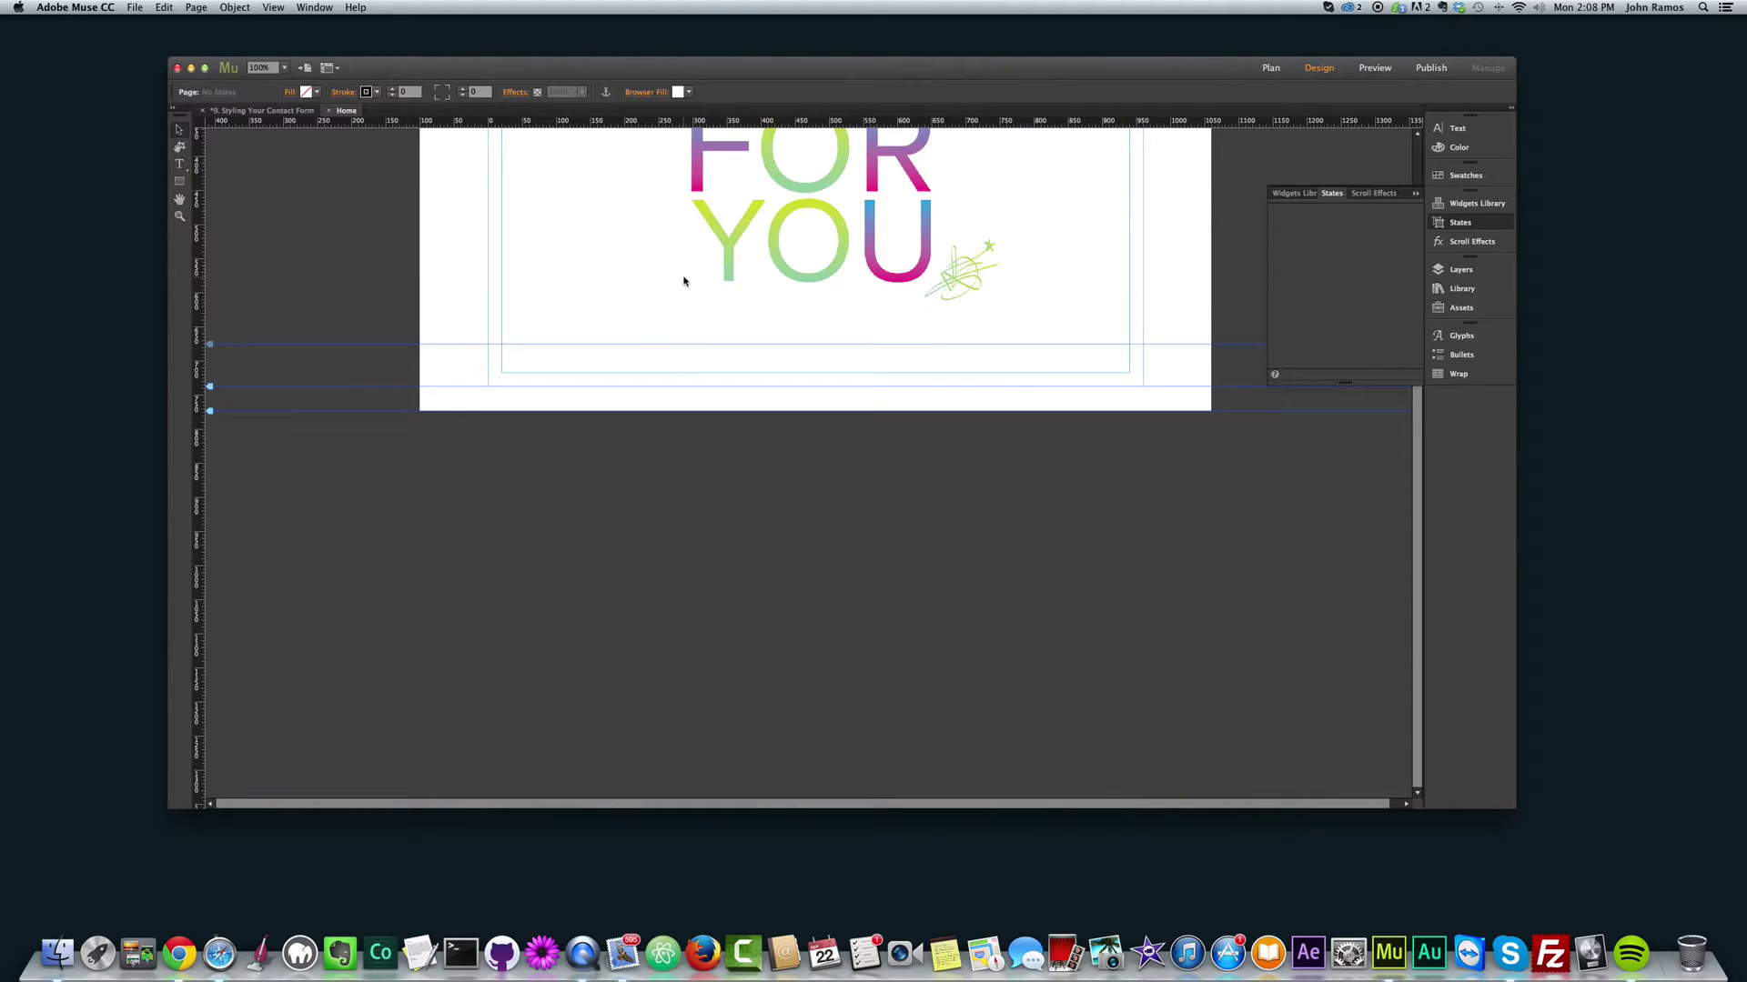
{"action": "scroll", "coordinate": [1151, 426], "scroll_direction": "up", "scroll_amount": 5}
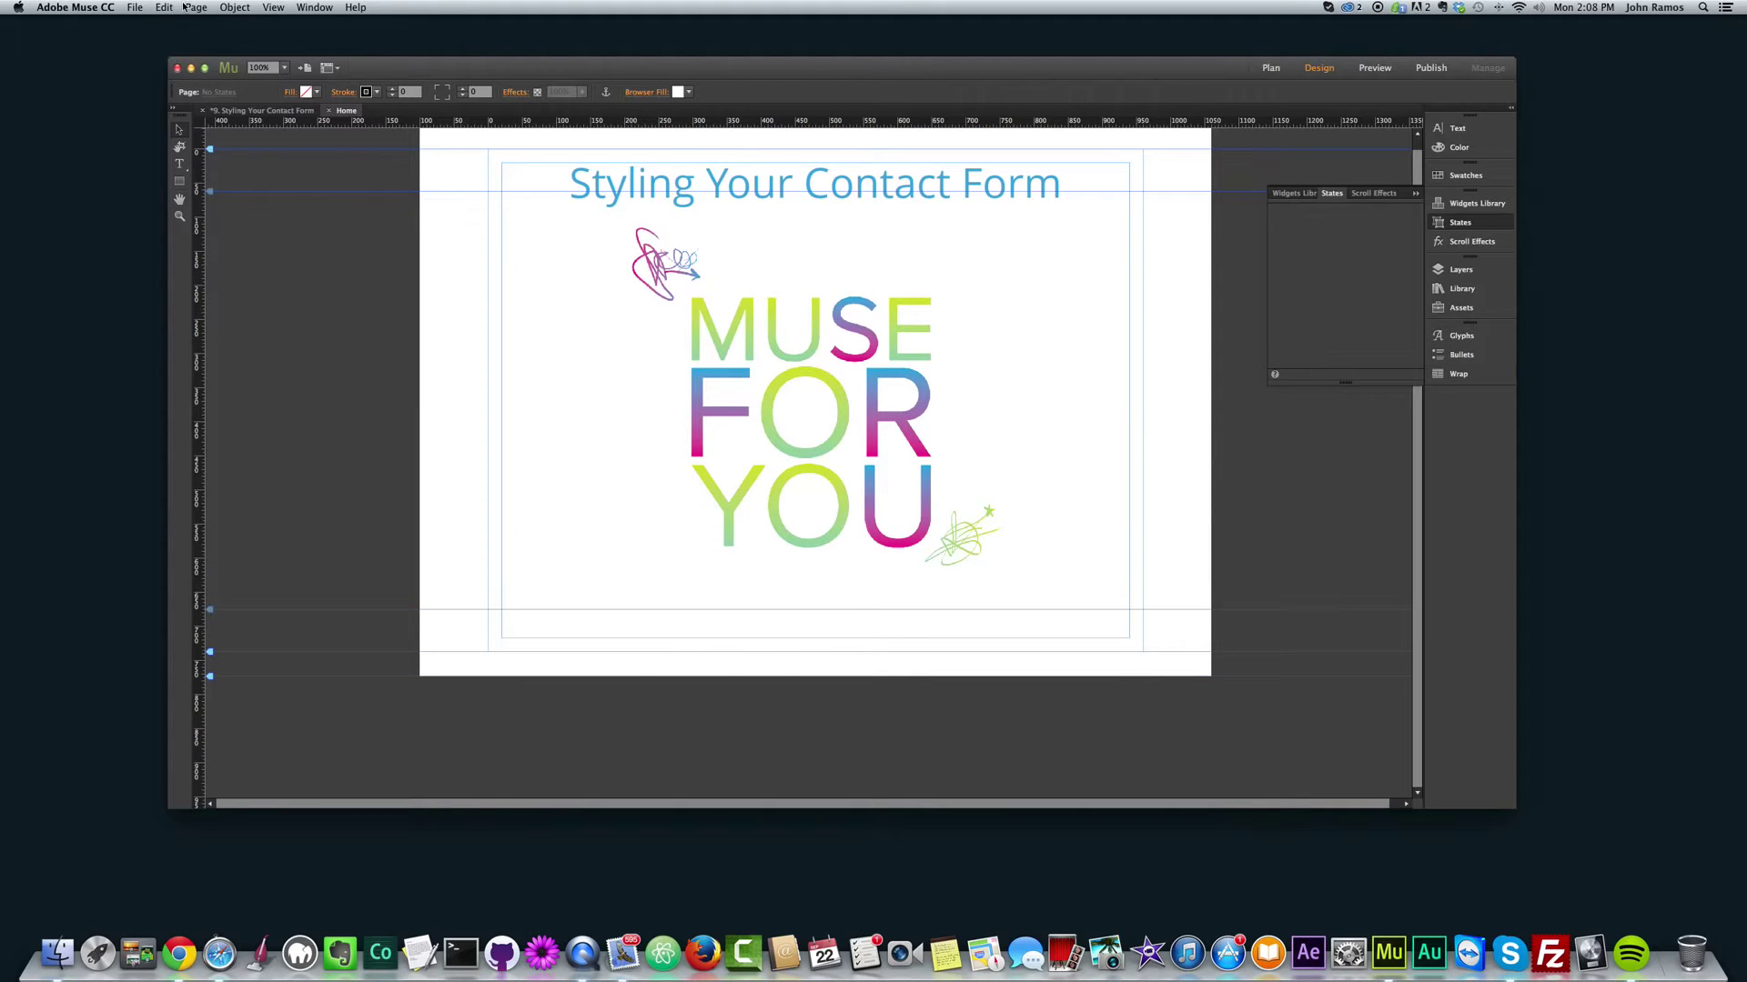
Step: Draw a full-width rectangle below the logo and move it slightly lower
{"action": "left_click", "coordinate": [180, 183]}
{"action": "left_click_drag", "start_coordinate": [421, 568], "coordinate": [1211, 725]}
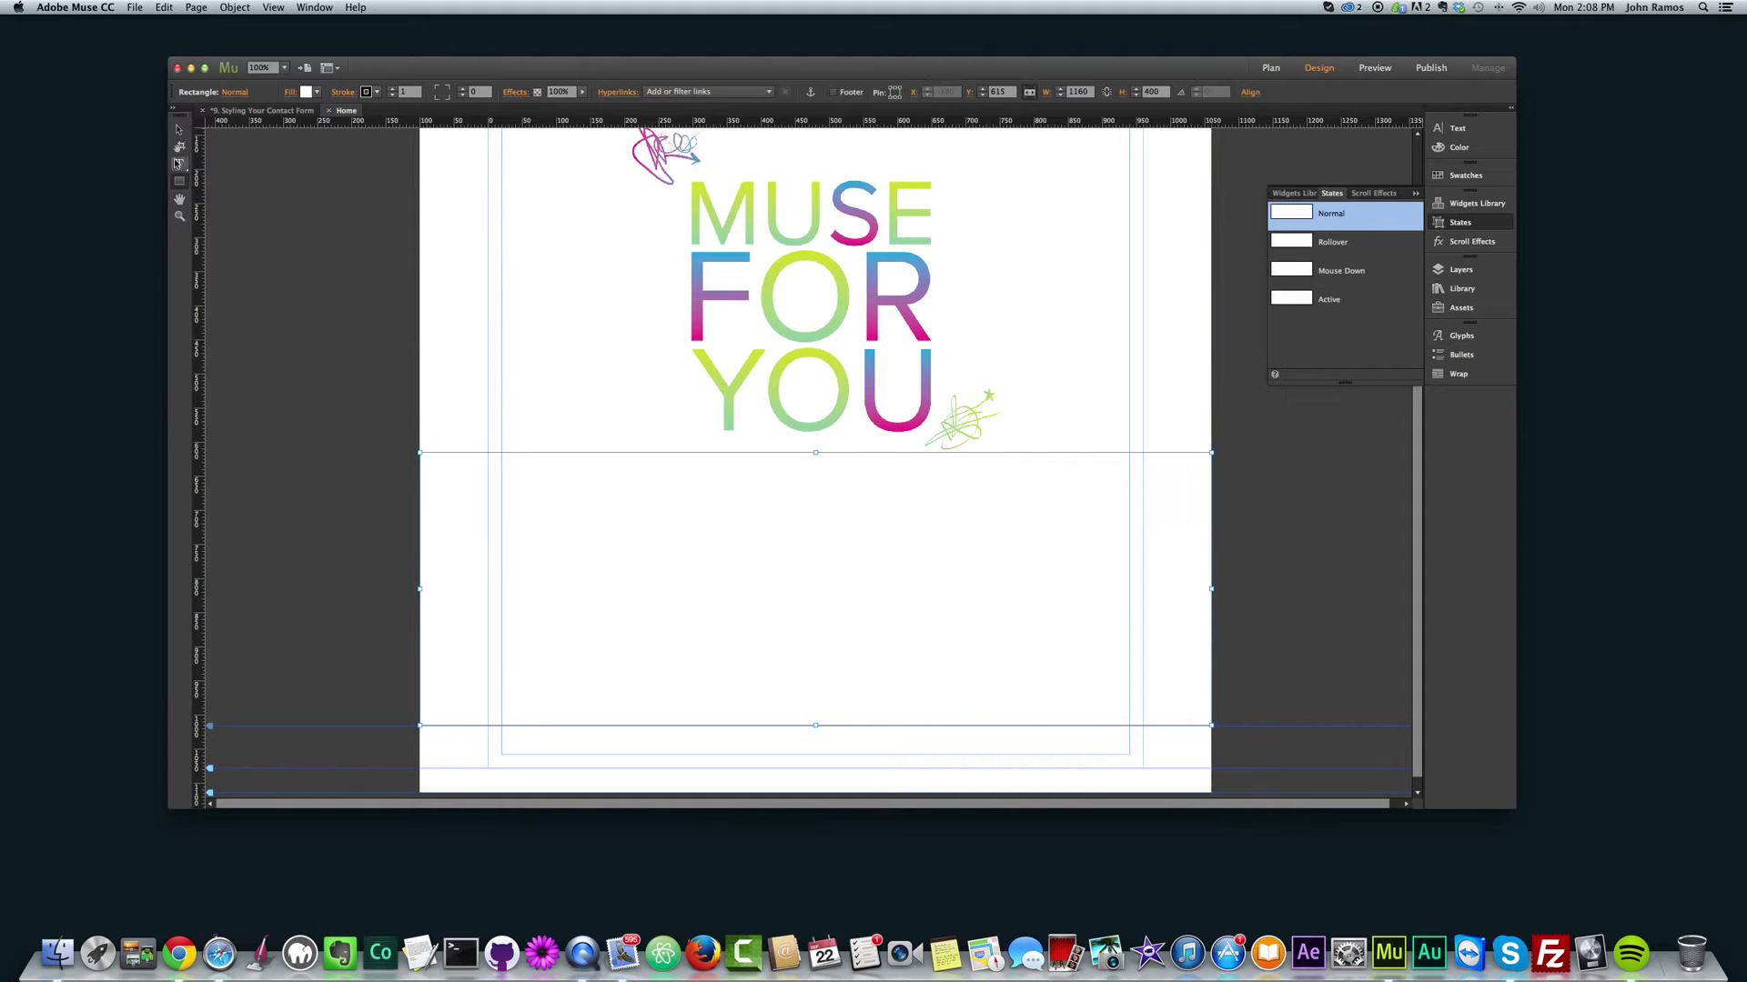
{"action": "left_click", "coordinate": [178, 129]}
{"action": "left_click_drag", "start_coordinate": [782, 604], "coordinate": [807, 604]}
{"action": "scroll", "coordinate": [817, 539], "scroll_direction": "down", "scroll_amount": 1}
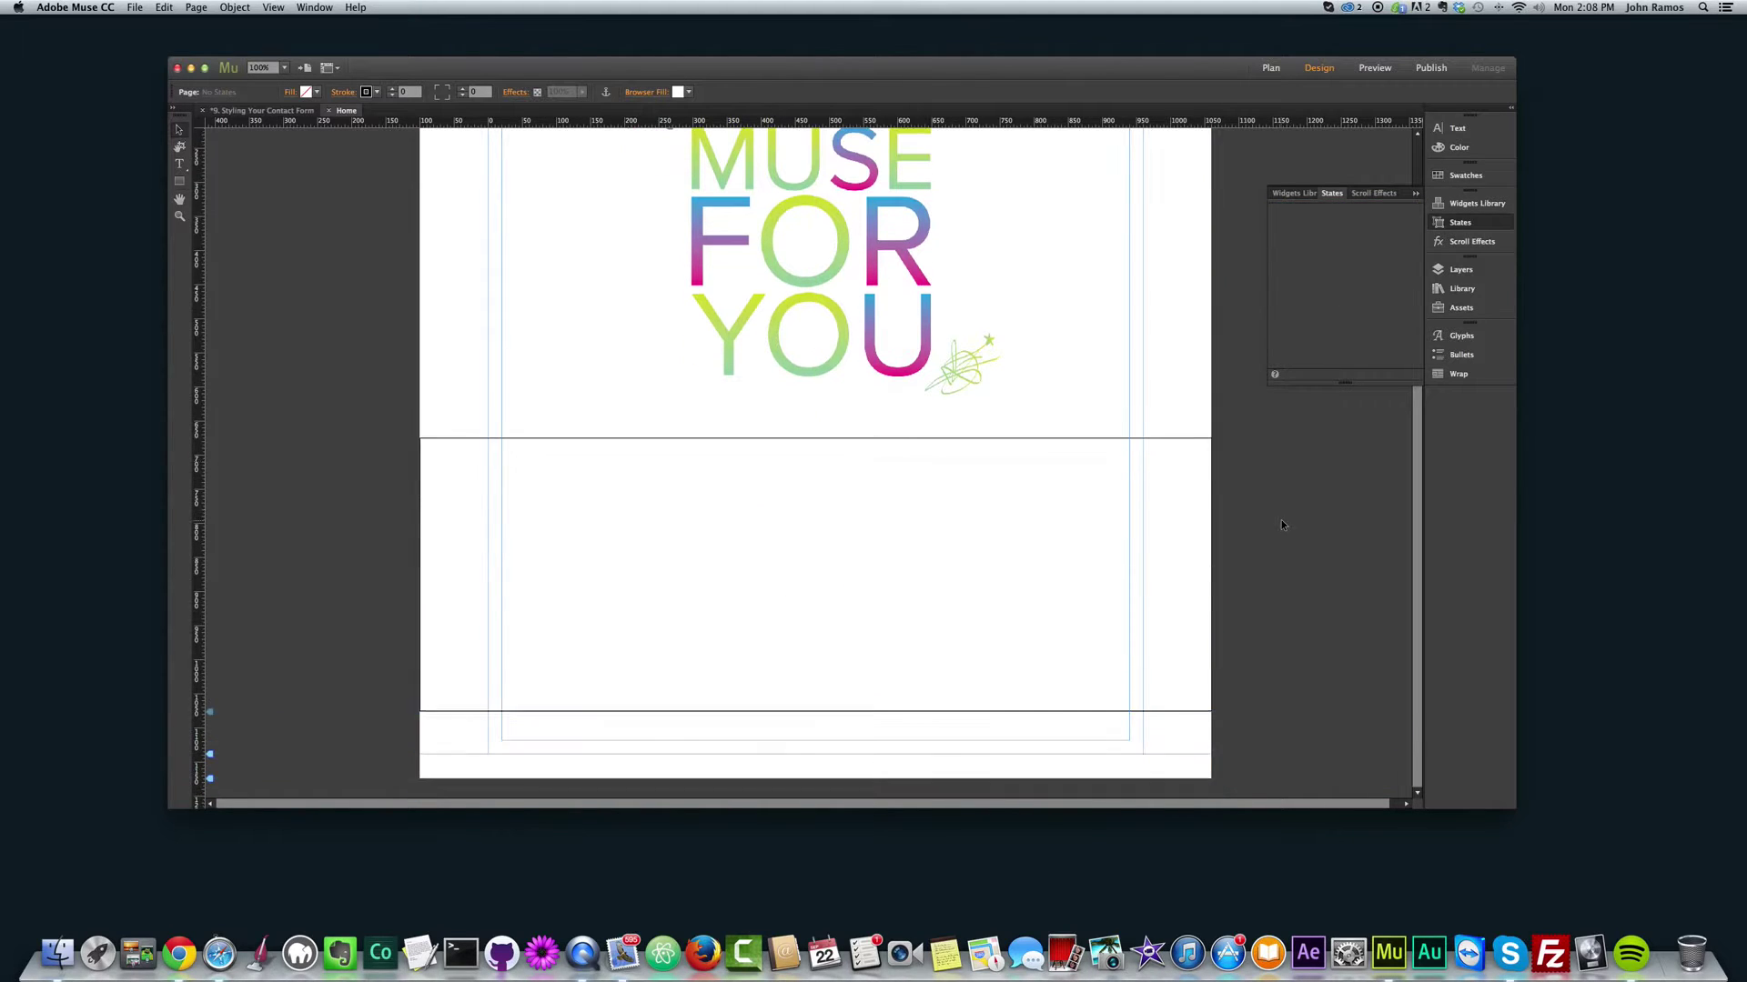
Step: Set the new rectangle's Stroke to None
{"action": "left_click", "coordinate": [816, 539]}
{"action": "left_click", "coordinate": [366, 92]}
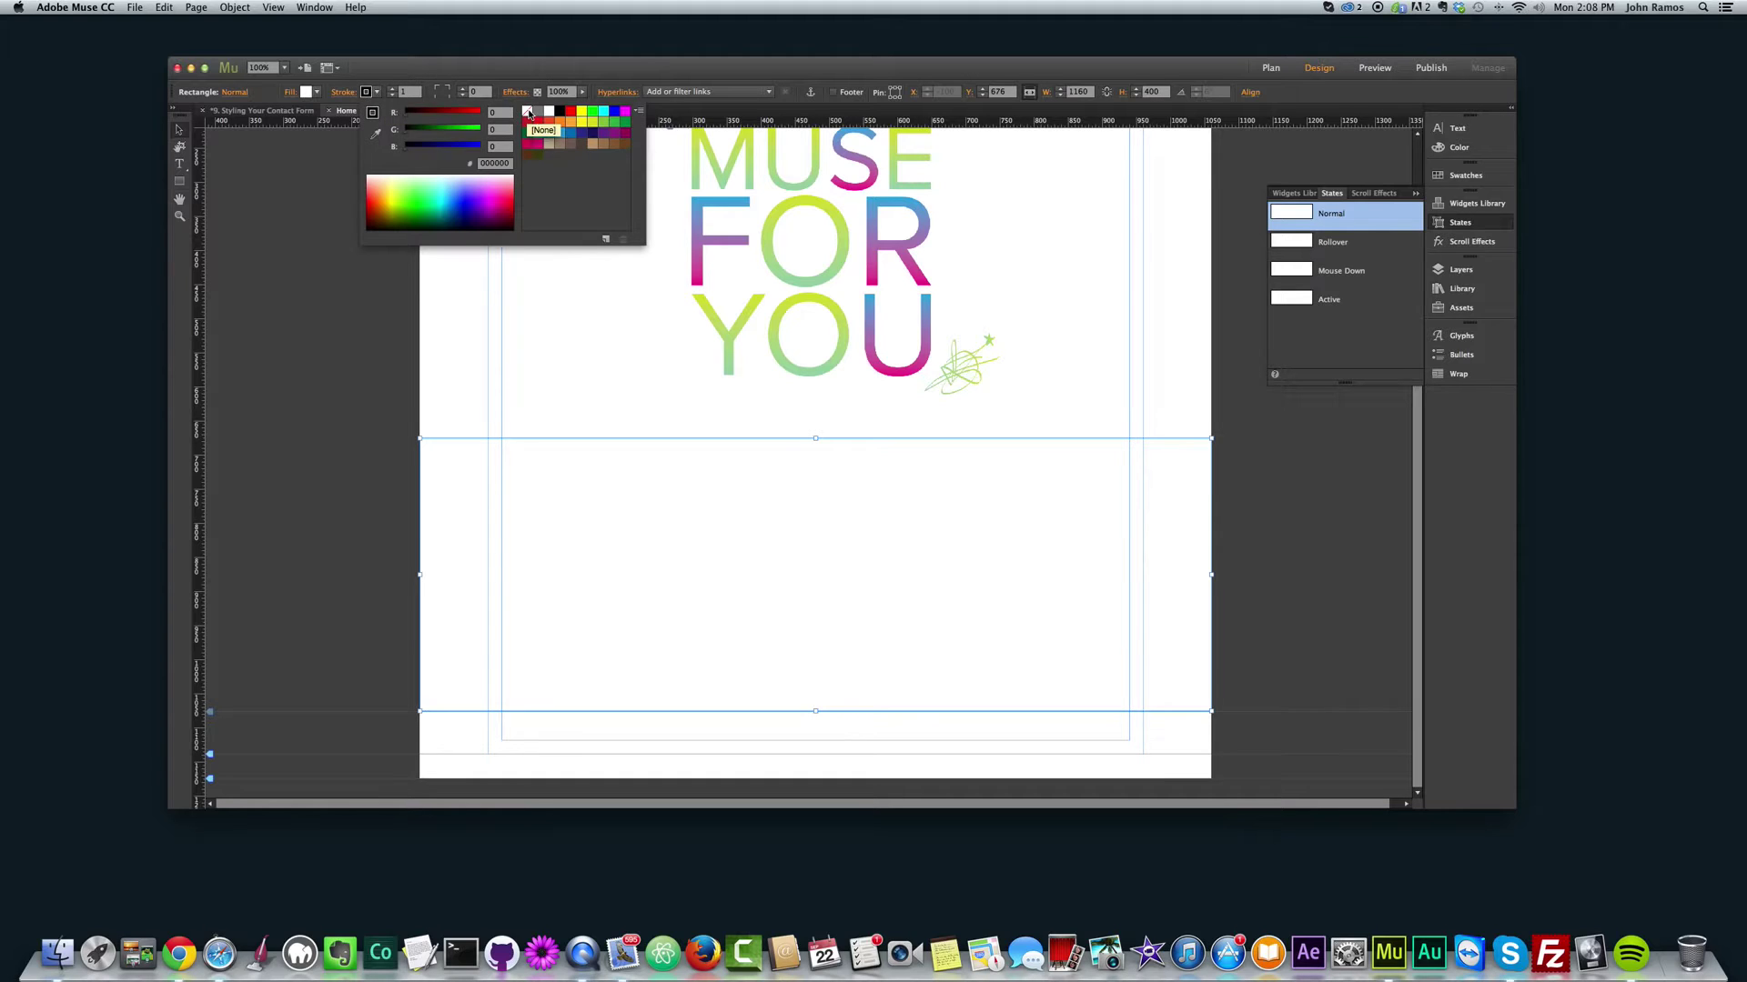
{"action": "left_click", "coordinate": [528, 113]}
{"action": "left_click", "coordinate": [344, 434]}
Step: Fill the rectangle with the coffee-heart photo, centred and set to Scale To Fill
{"action": "left_click", "coordinate": [575, 529]}
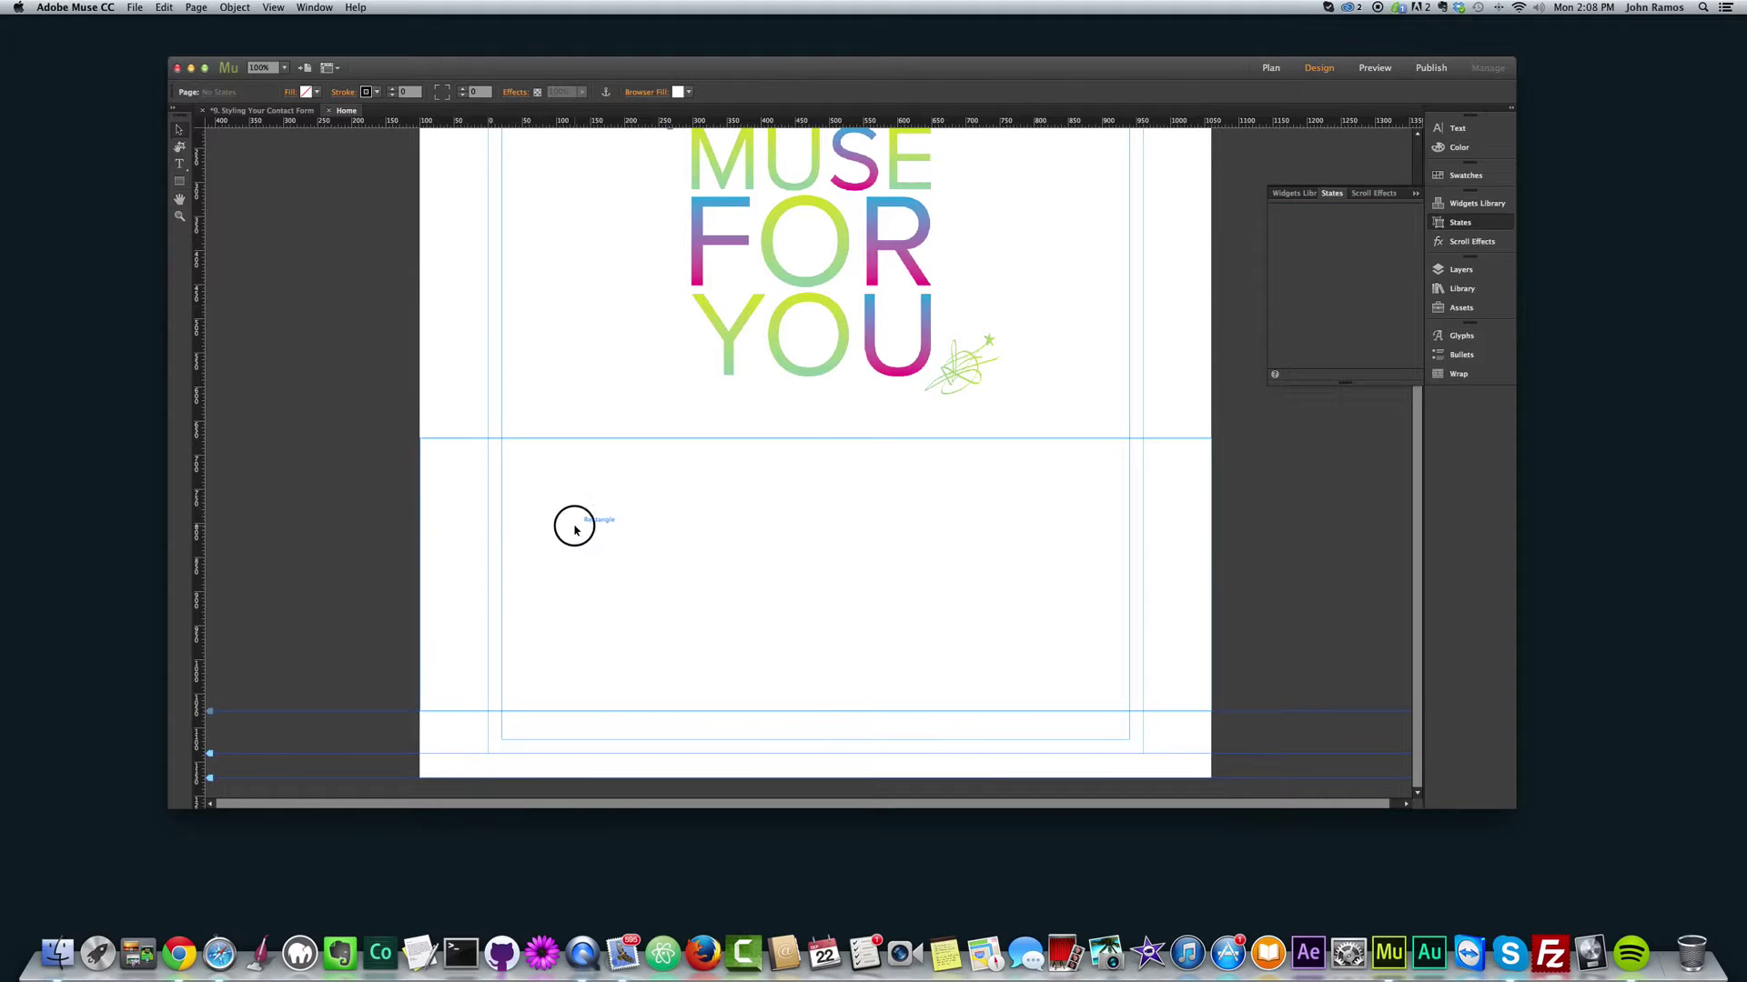
{"action": "left_click", "coordinate": [306, 92]}
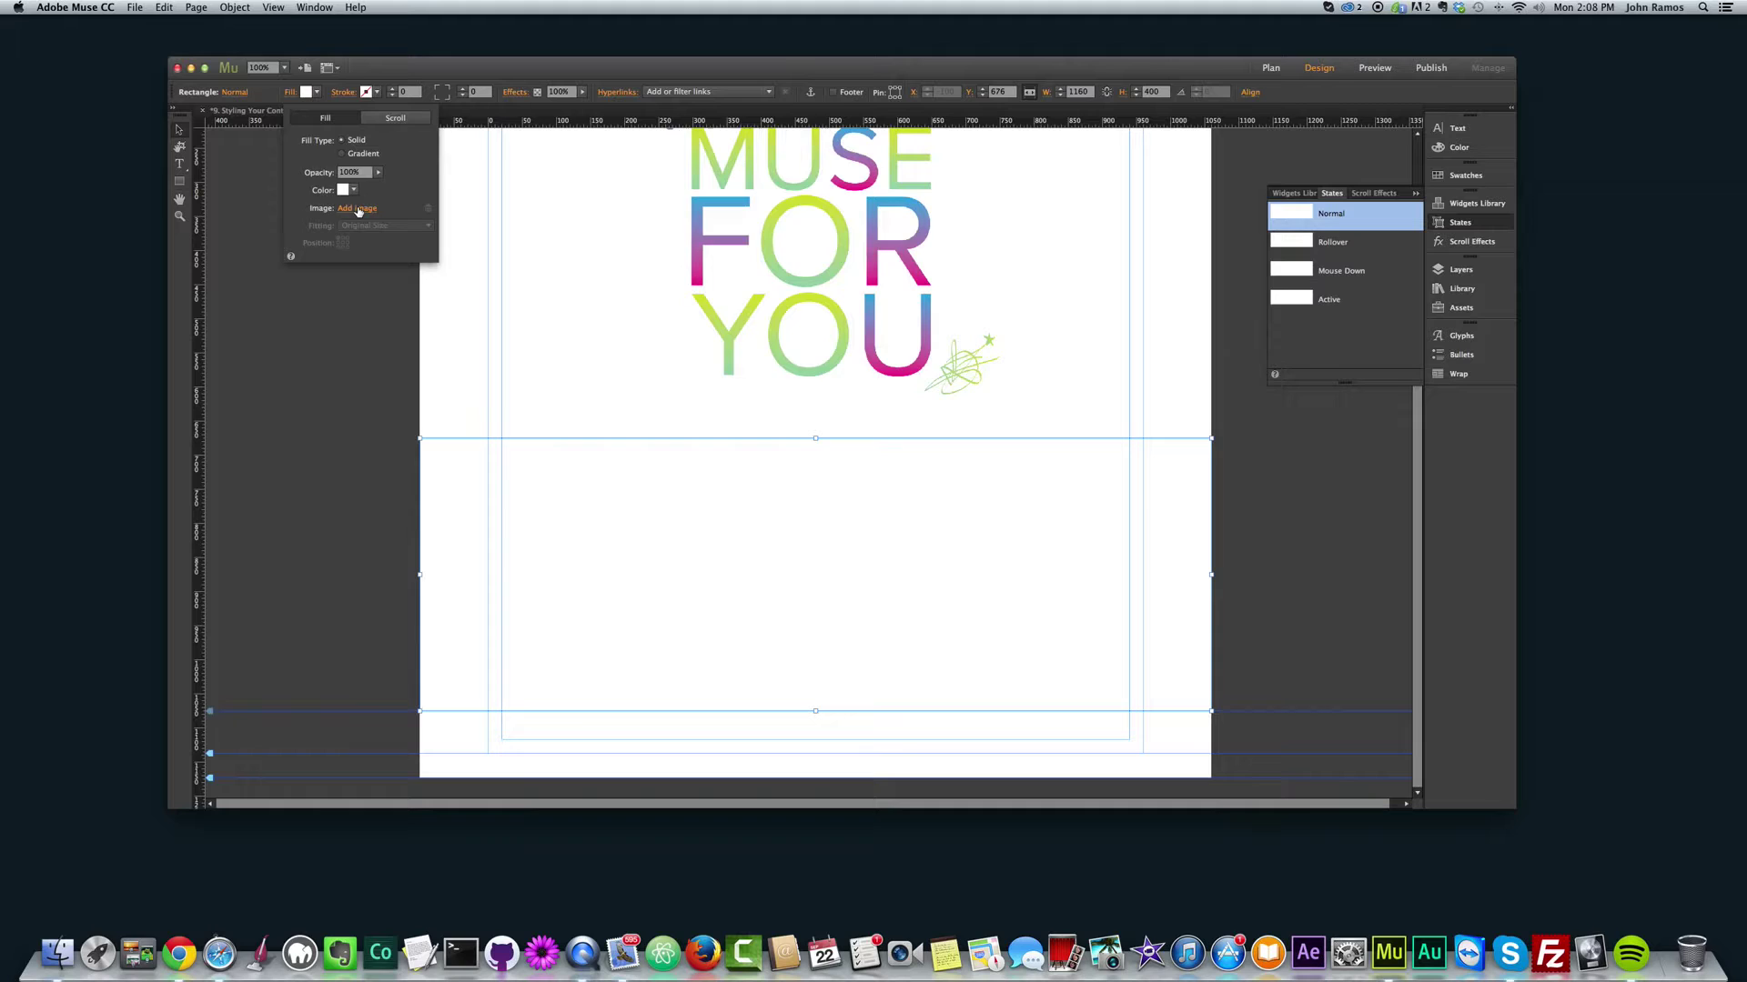
{"action": "left_click", "coordinate": [357, 209]}
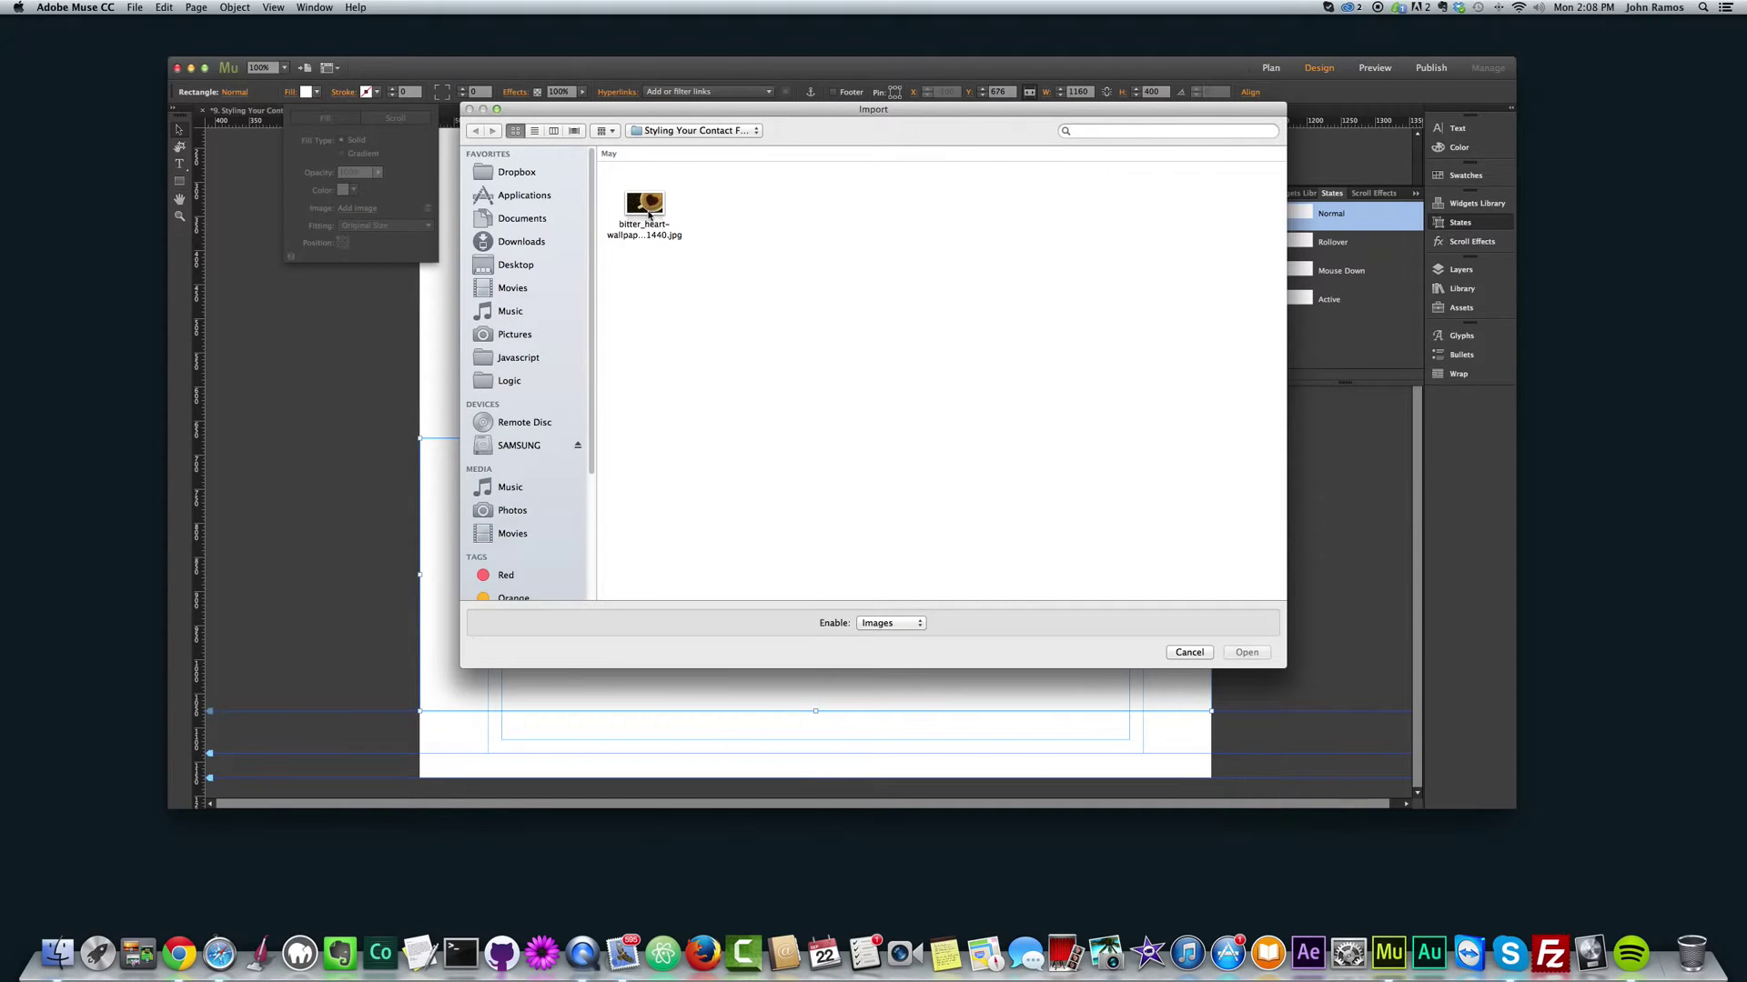
{"action": "double_click", "coordinate": [645, 209]}
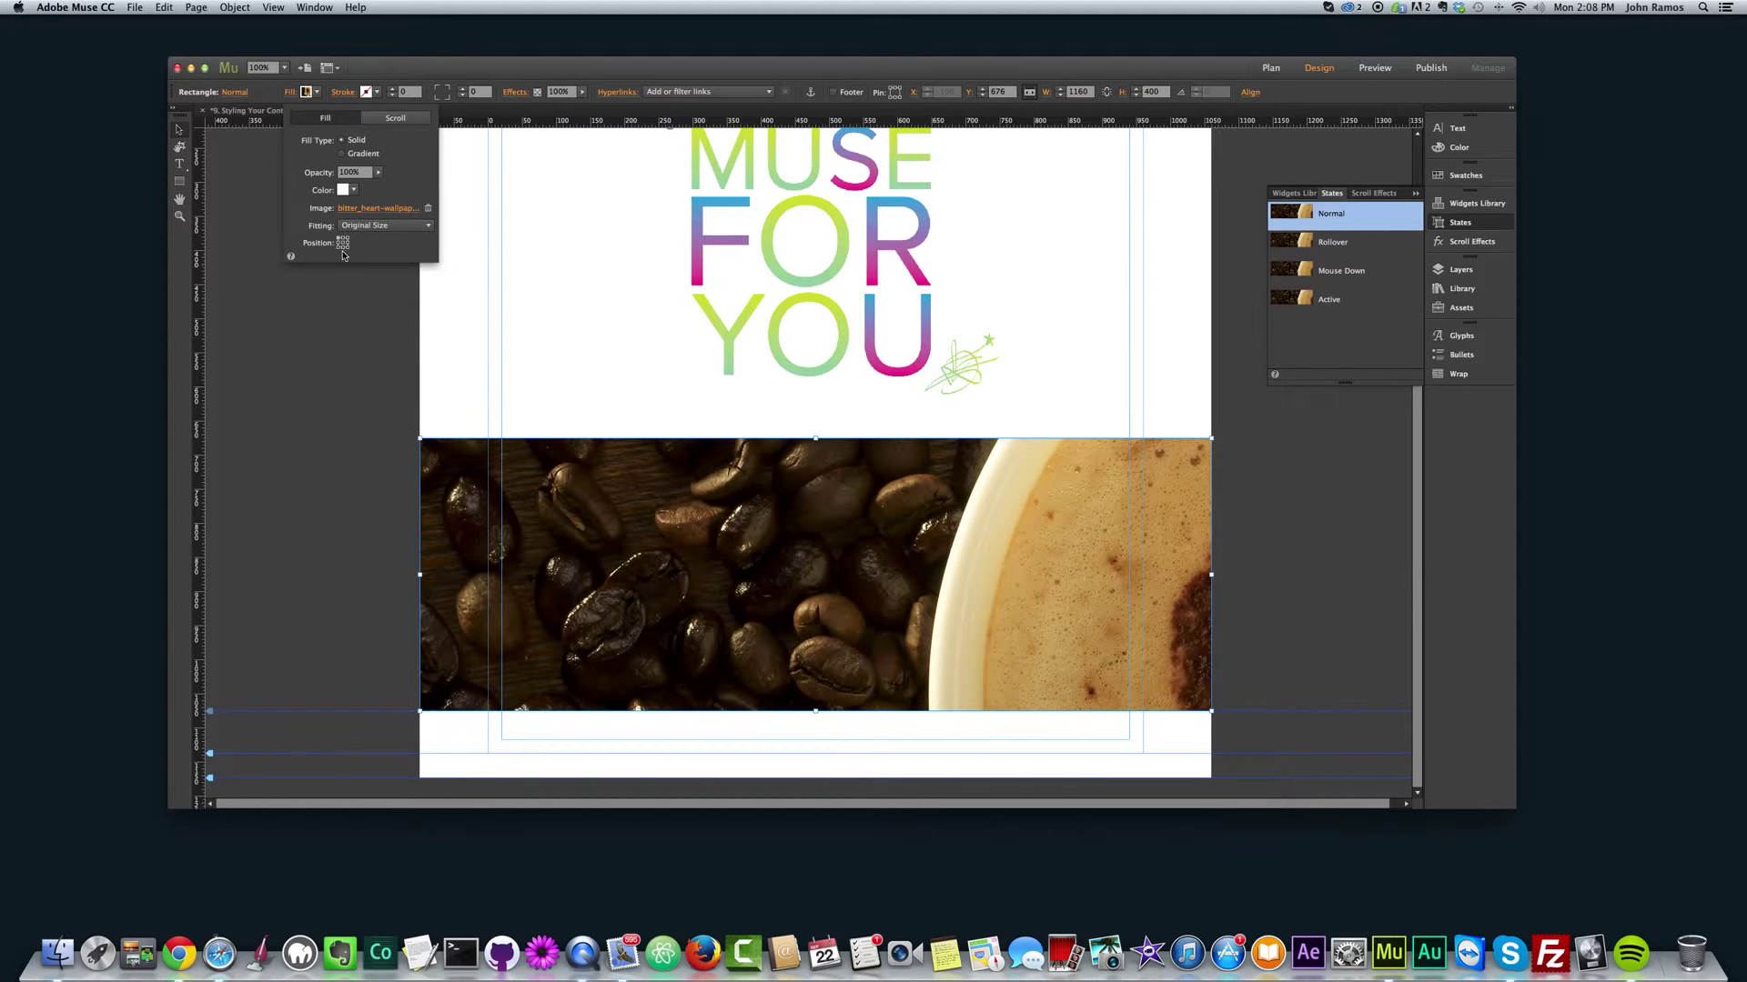
{"action": "left_click", "coordinate": [343, 246]}
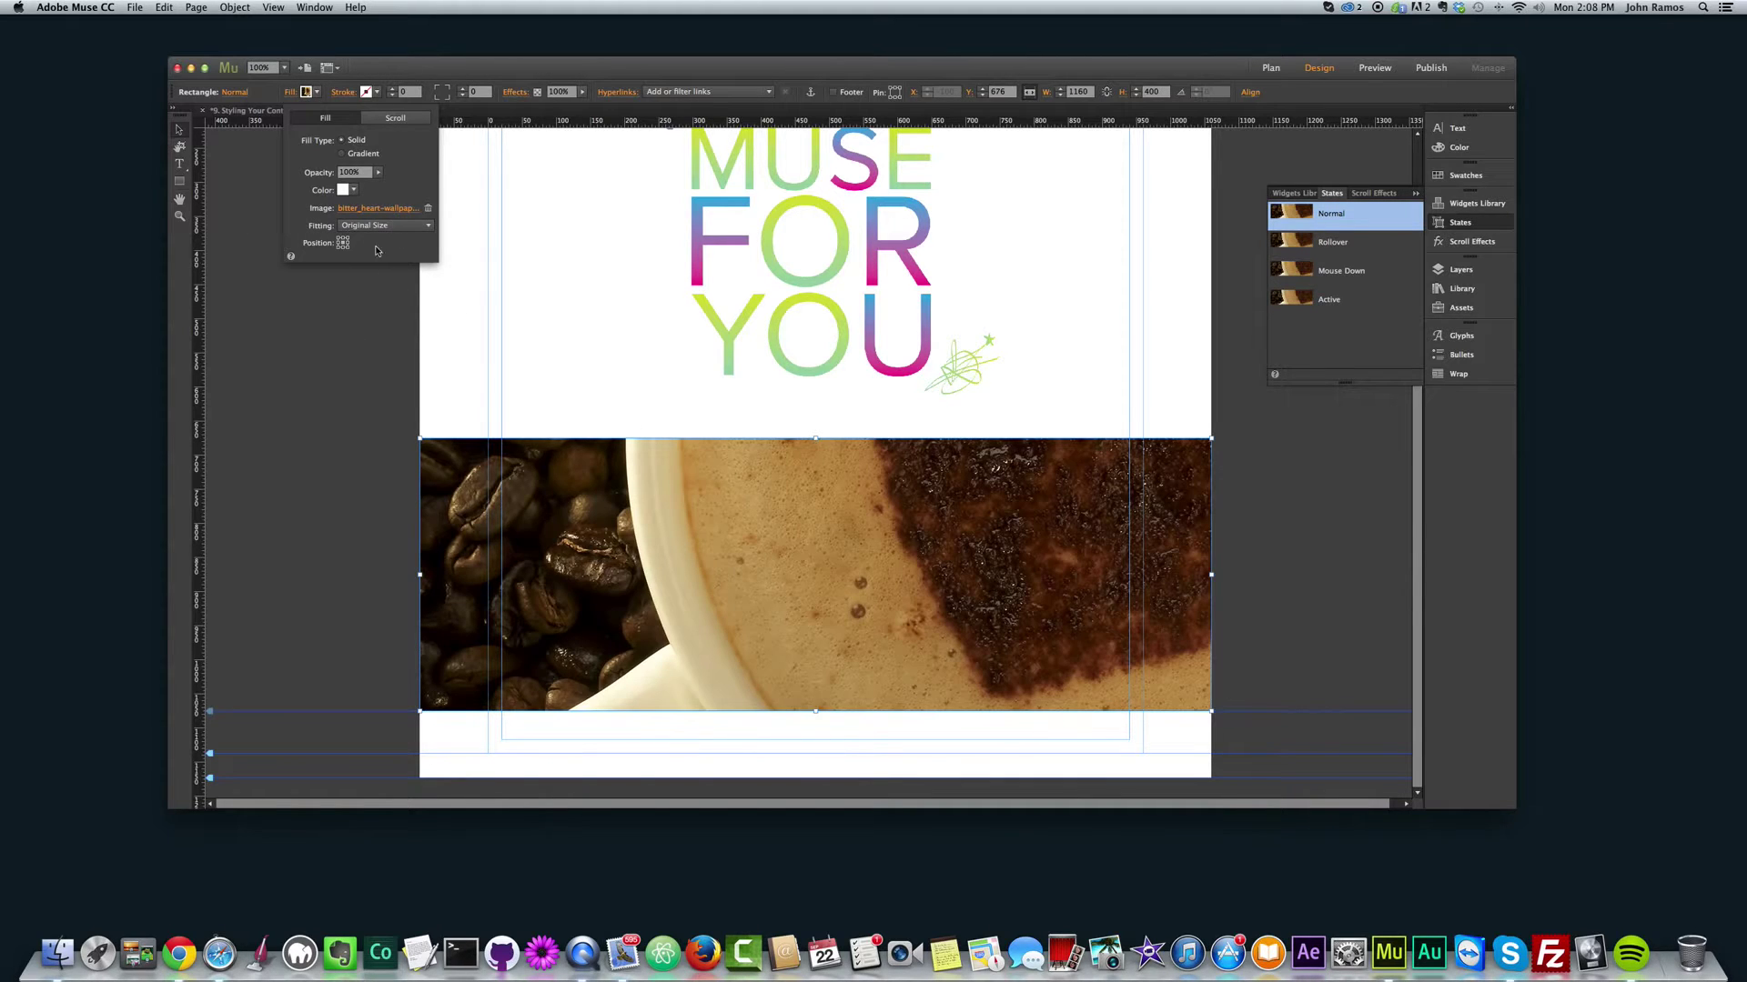
{"action": "left_click", "coordinate": [409, 226]}
{"action": "left_click", "coordinate": [366, 248]}
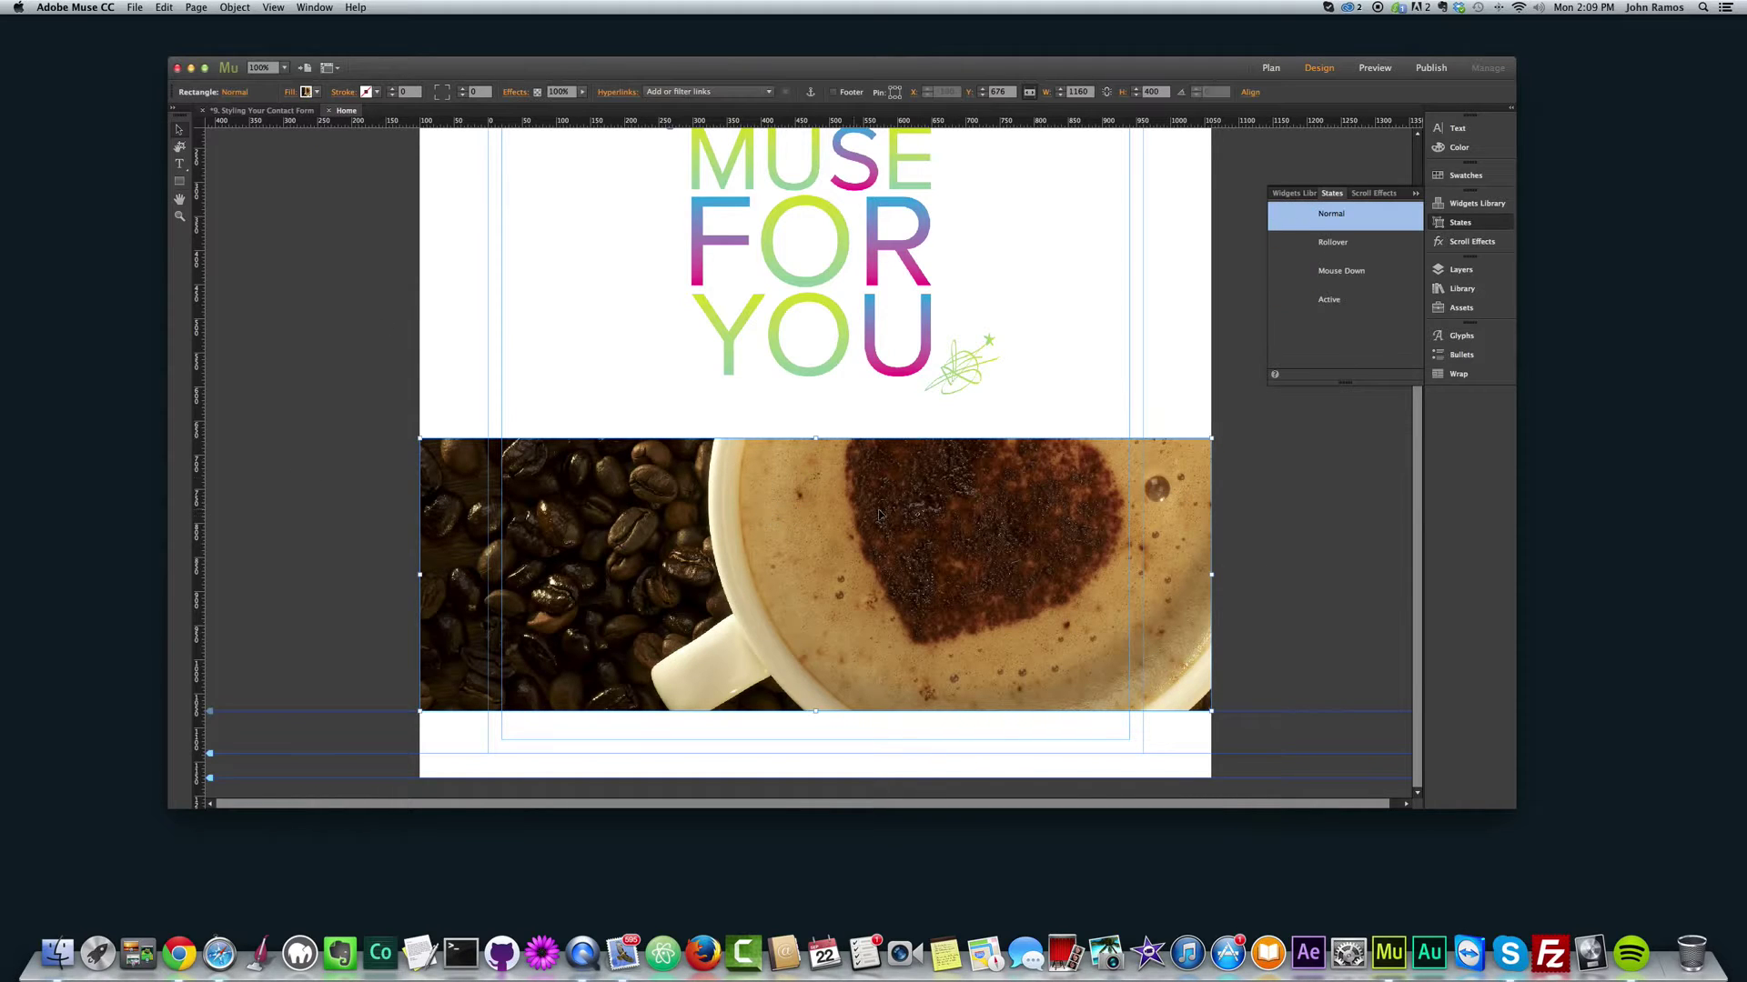
{"action": "left_click", "coordinate": [306, 92]}
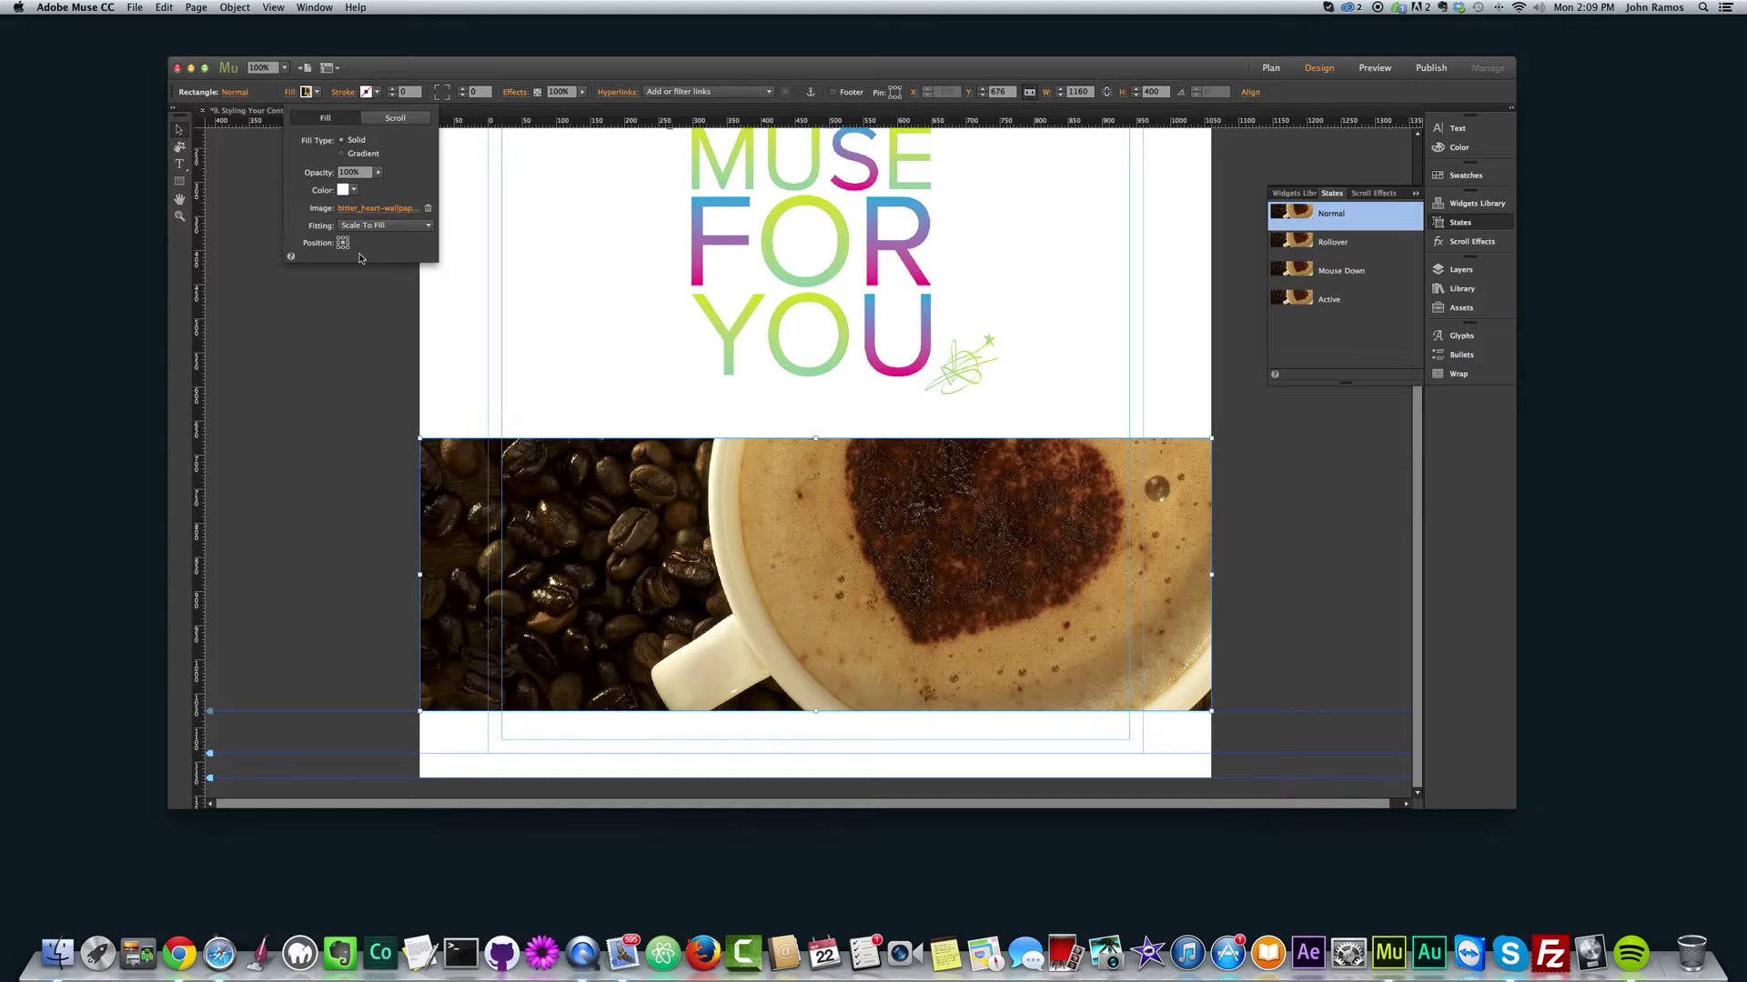
{"action": "left_click", "coordinate": [316, 404]}
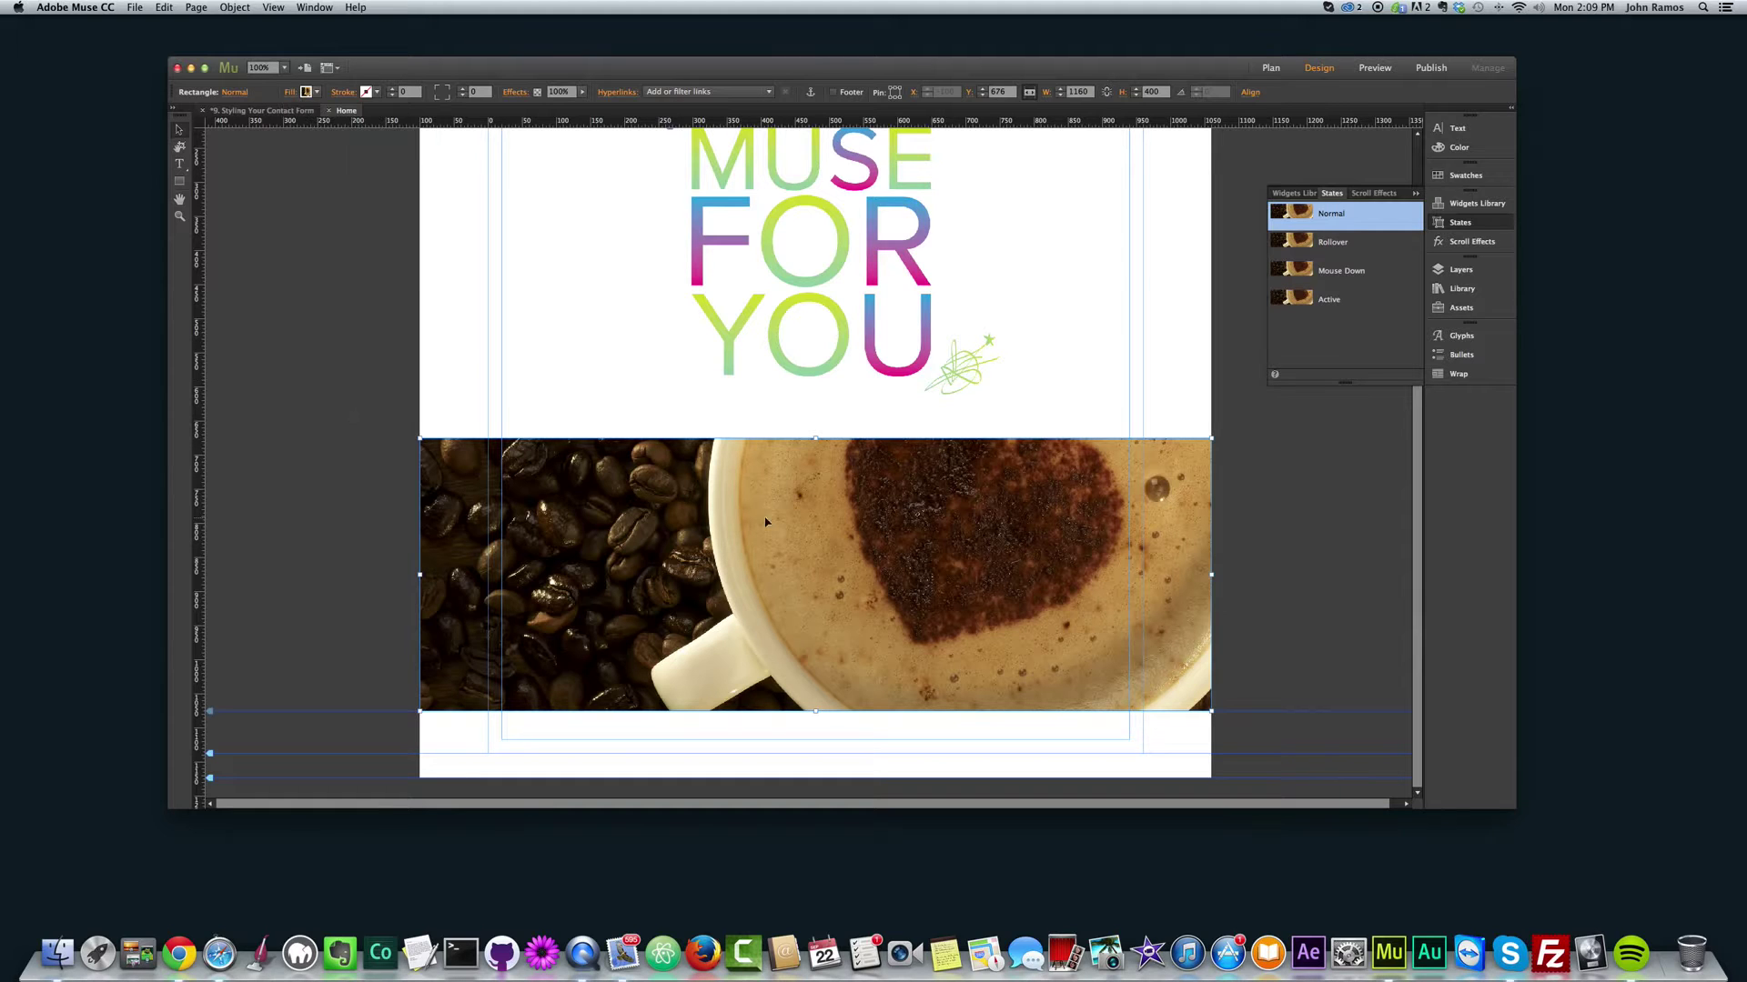
Step: Stretch the image rectangle taller, to 659 pixels high
{"action": "left_click_drag", "start_coordinate": [815, 711], "coordinate": [818, 842]}
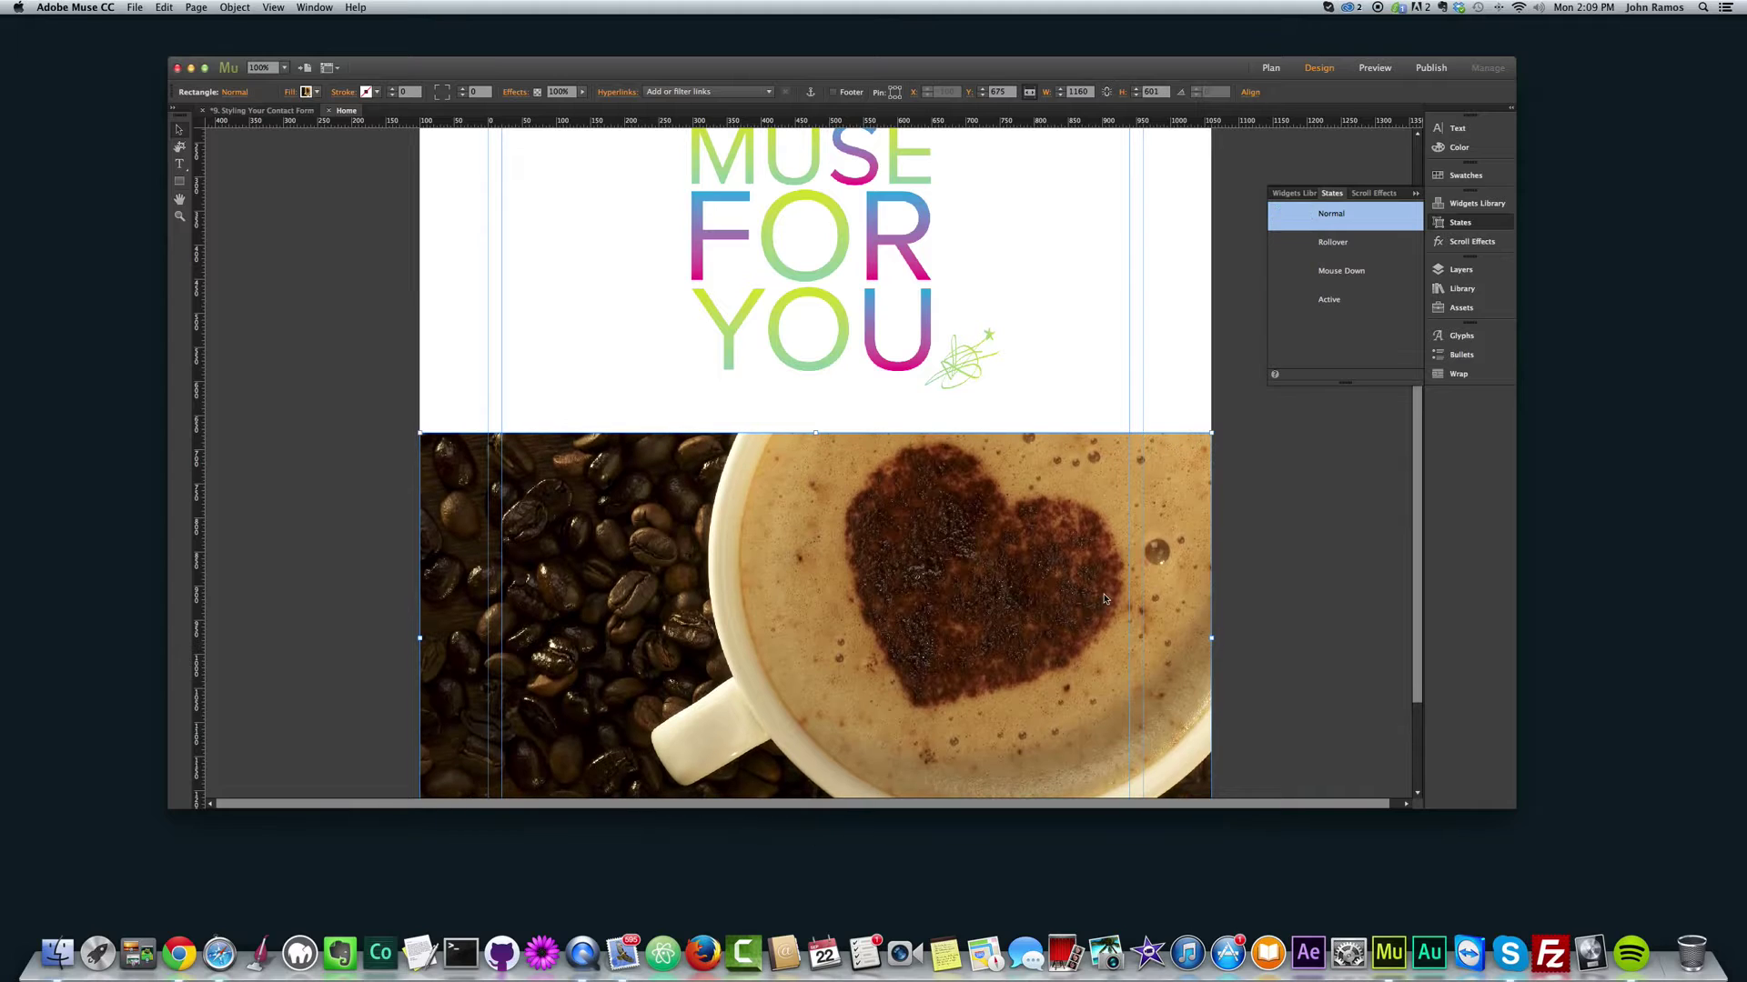
{"action": "scroll", "coordinate": [1424, 530], "scroll_direction": "down", "scroll_amount": 2}
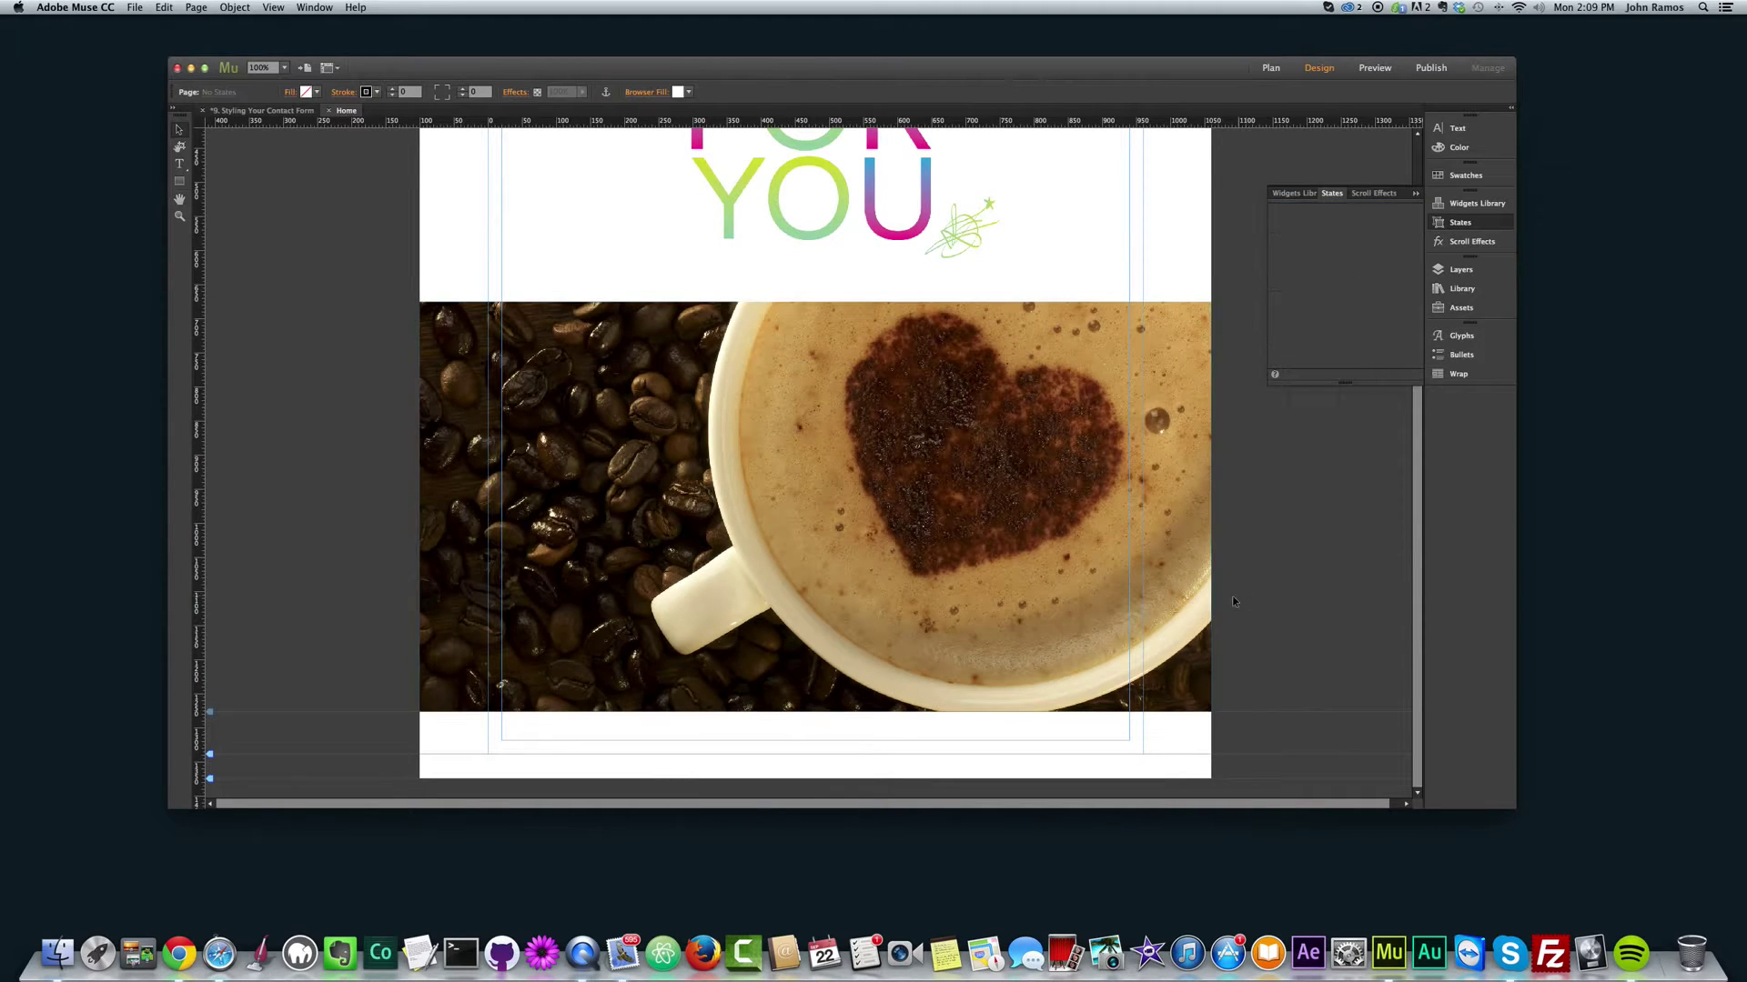
{"action": "left_click", "coordinate": [812, 712]}
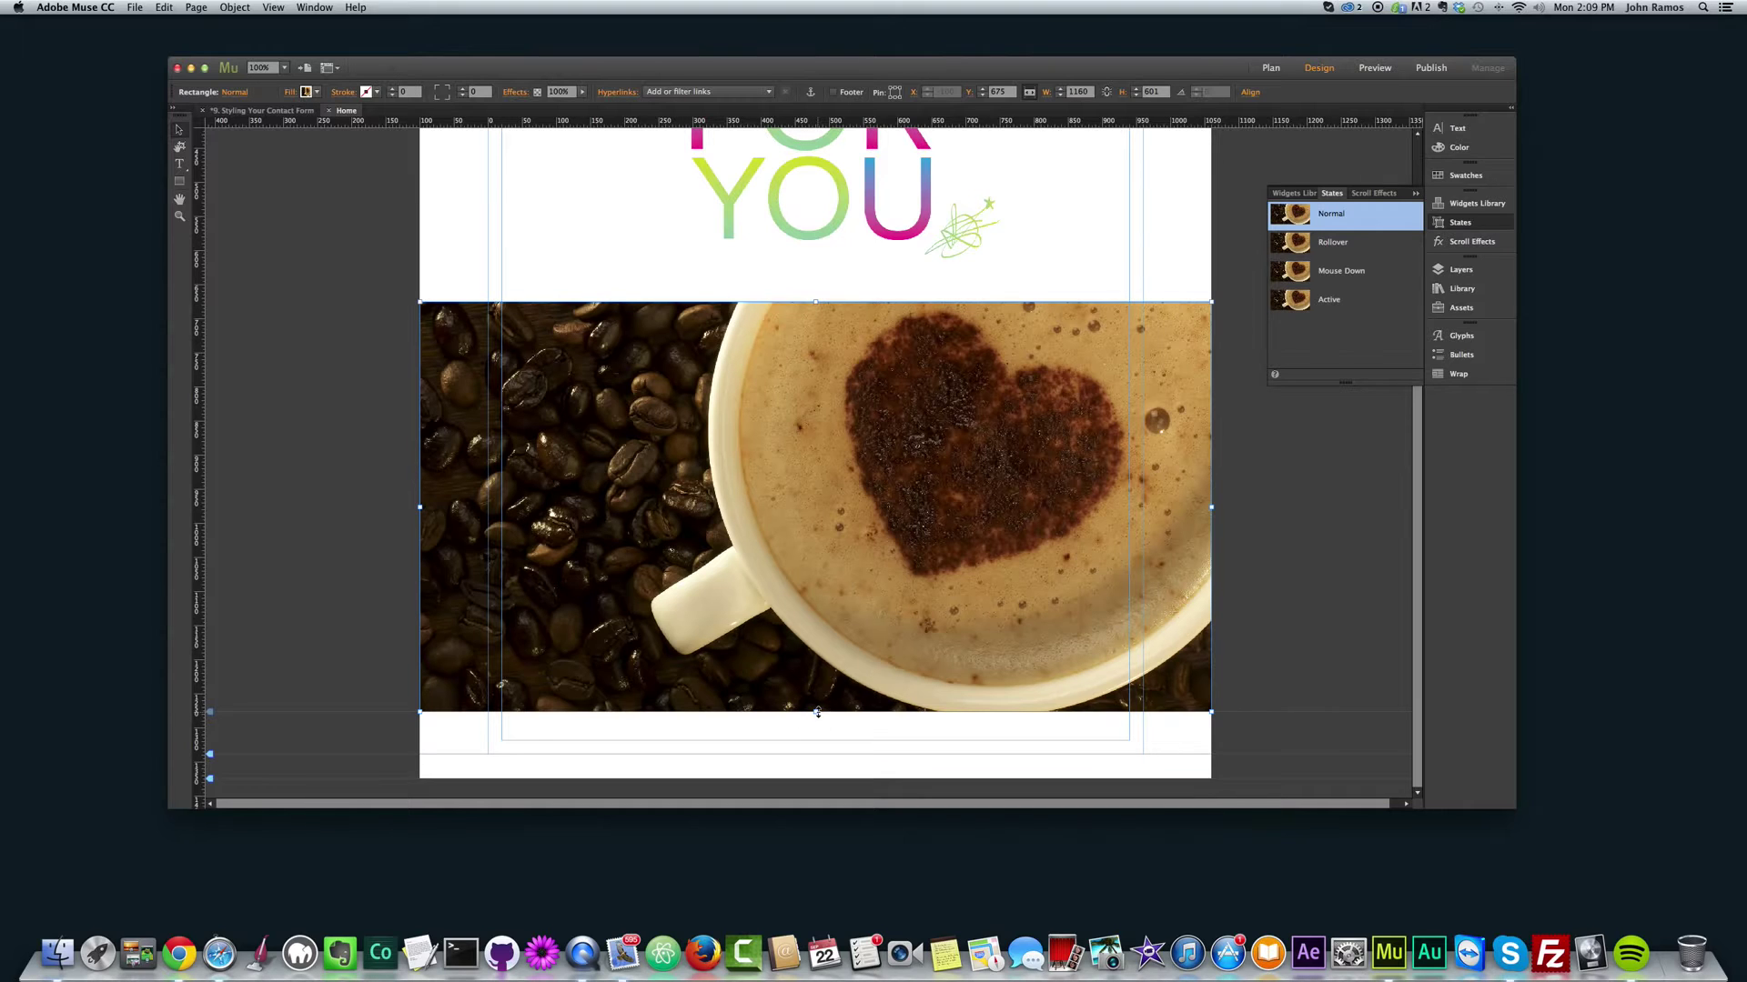
{"action": "left_click_drag", "start_coordinate": [814, 713], "coordinate": [818, 757]}
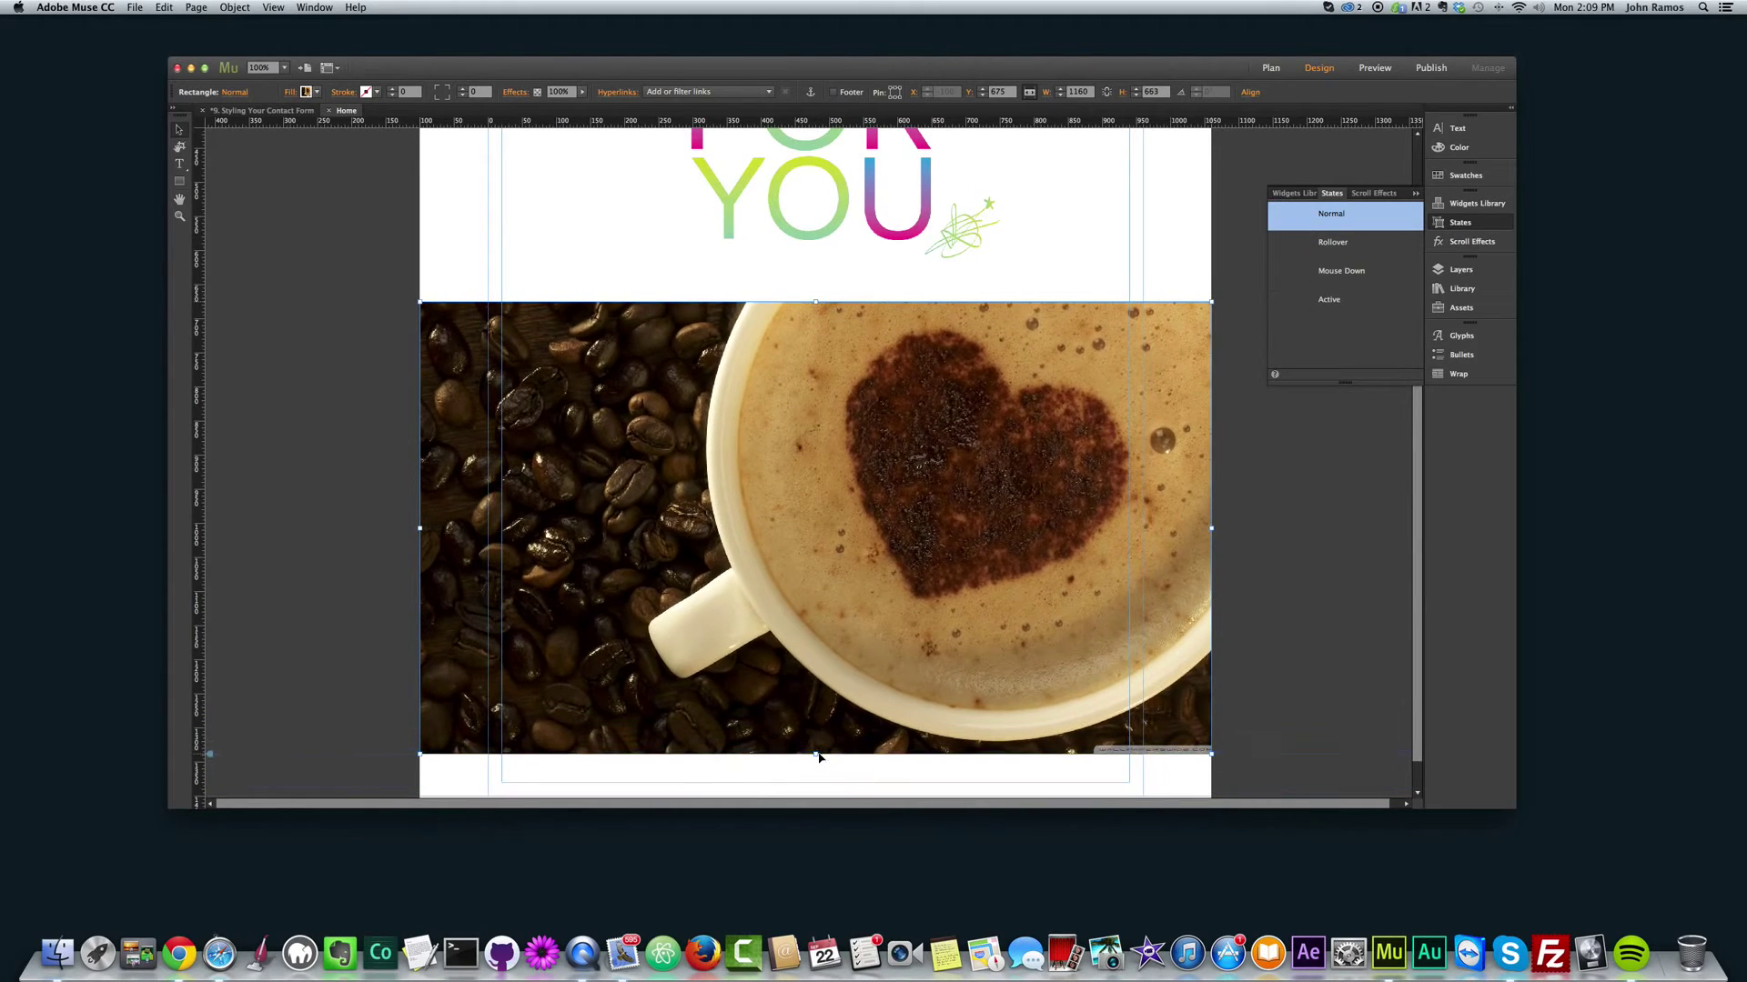
{"action": "left_click", "coordinate": [1286, 587]}
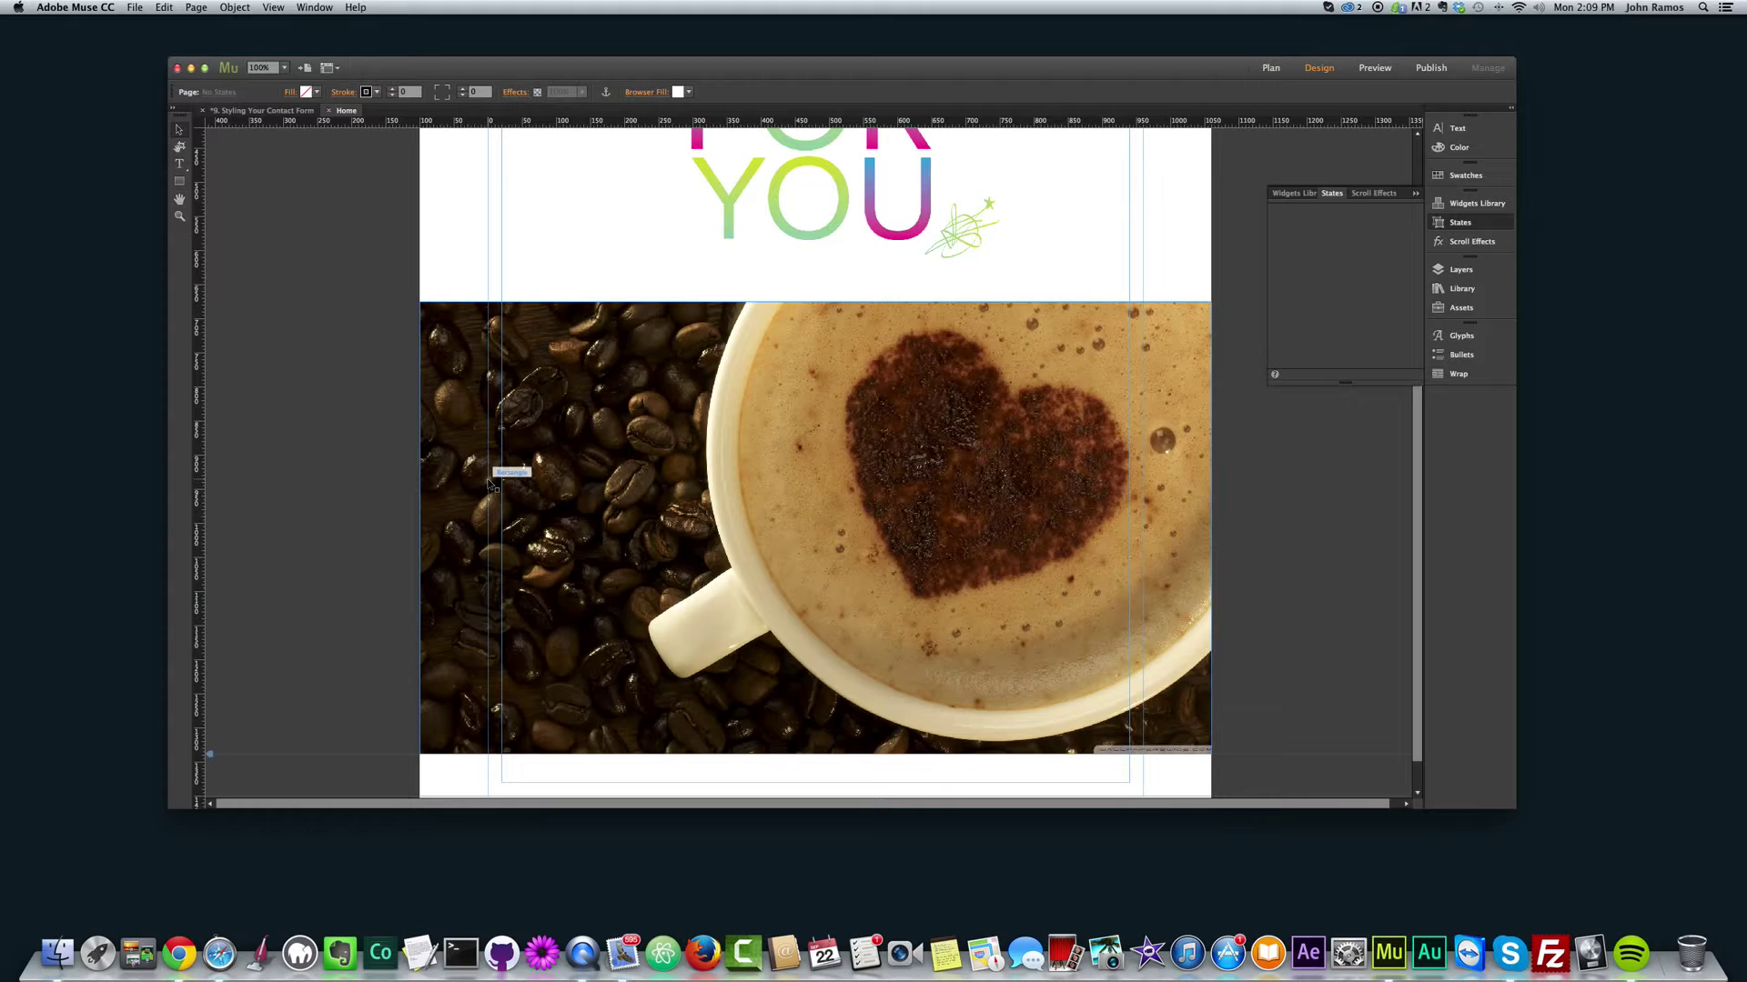
Step: Insert a trial Simple Contact form over the beans, delete it, and reopen Insert Widget
{"action": "left_click", "coordinate": [234, 8]}
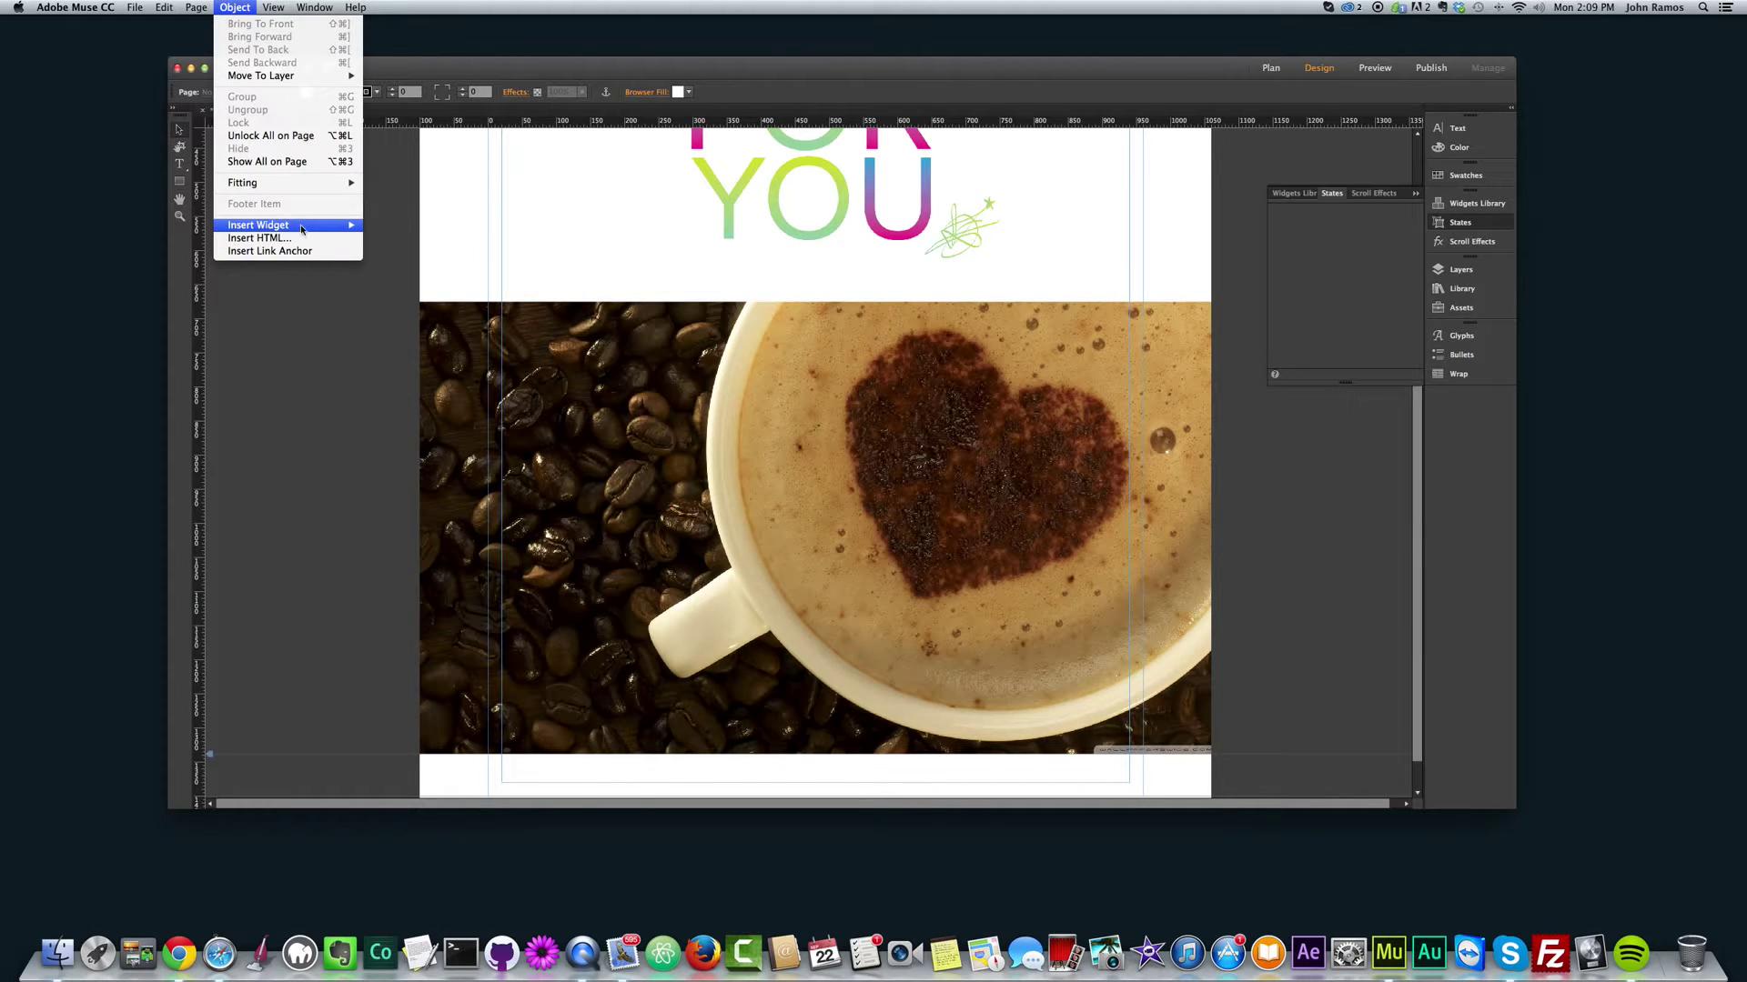
{"action": "mouse_move", "coordinate": [301, 226]}
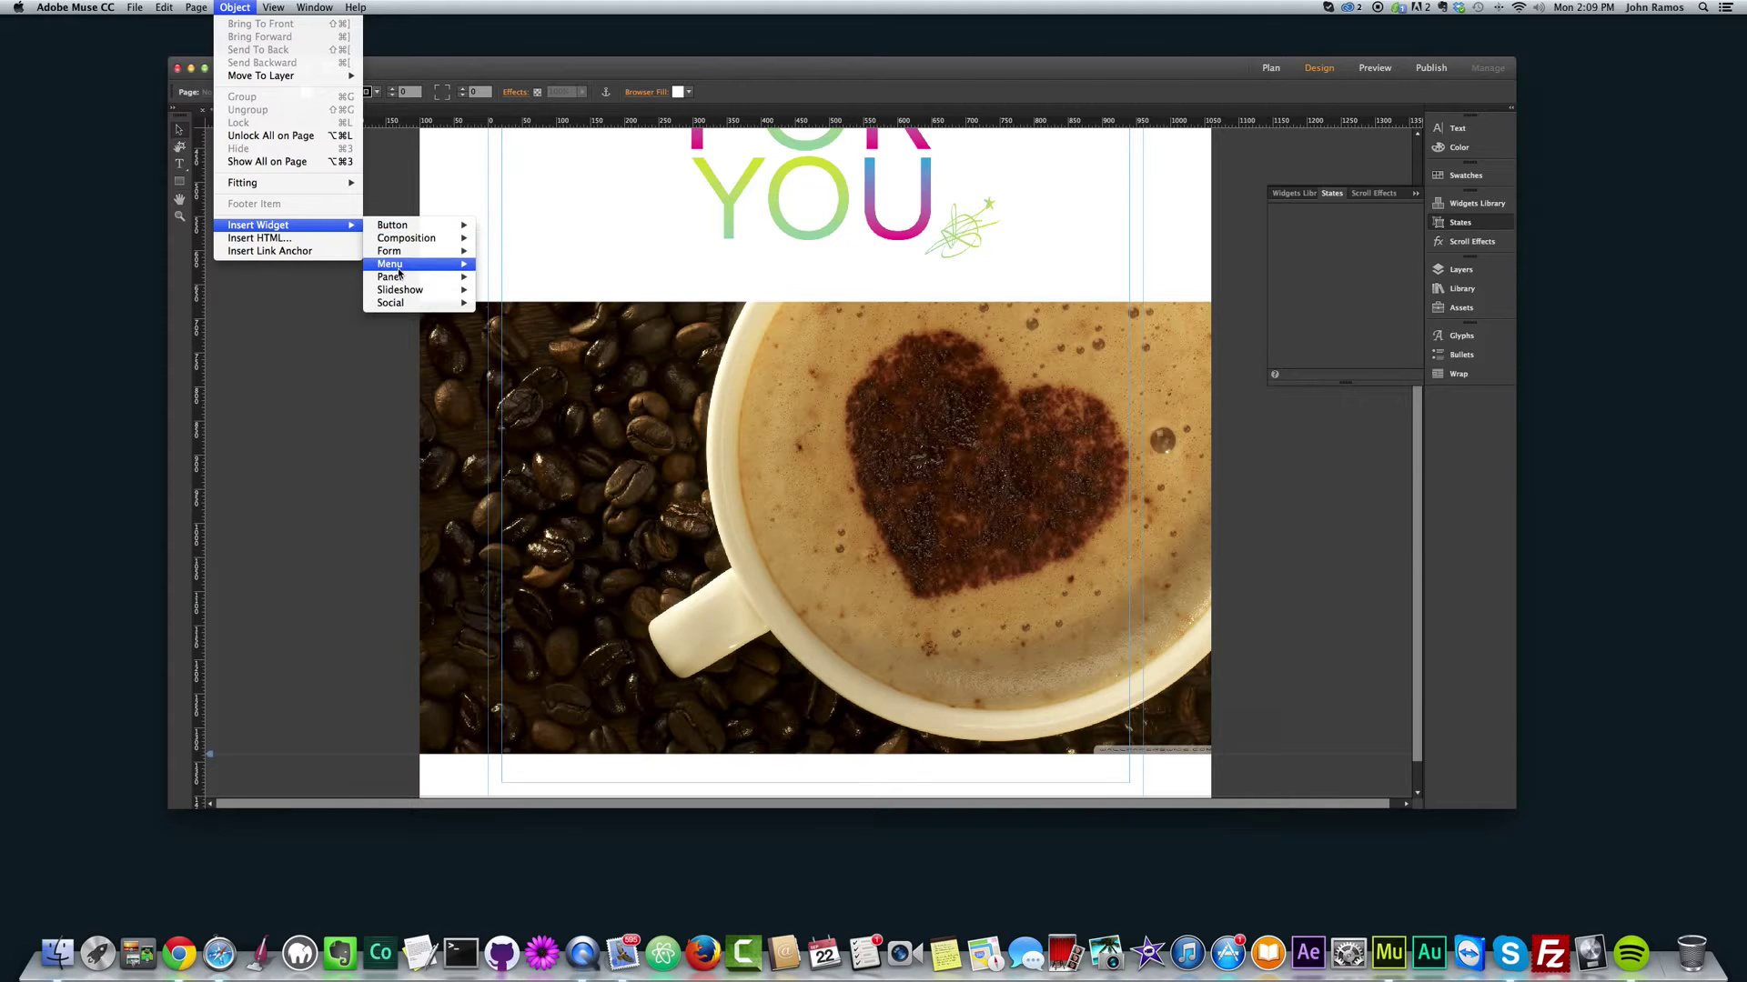
{"action": "mouse_move", "coordinate": [401, 255]}
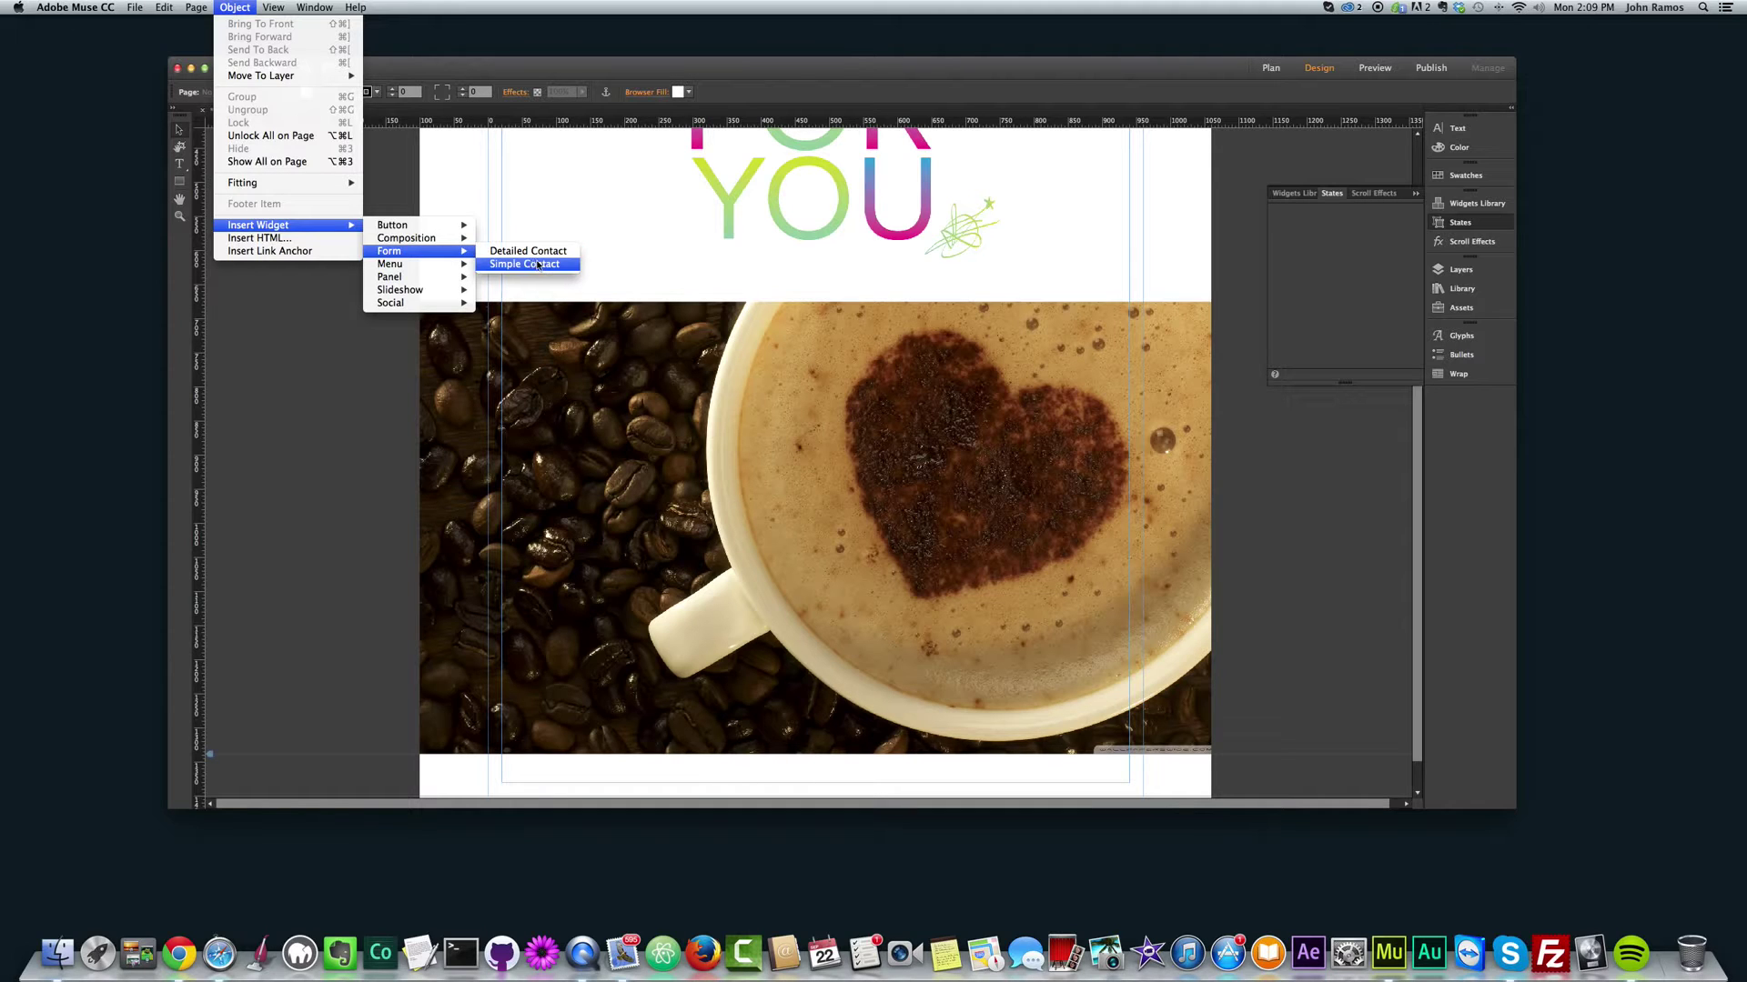
{"action": "left_click", "coordinate": [514, 265]}
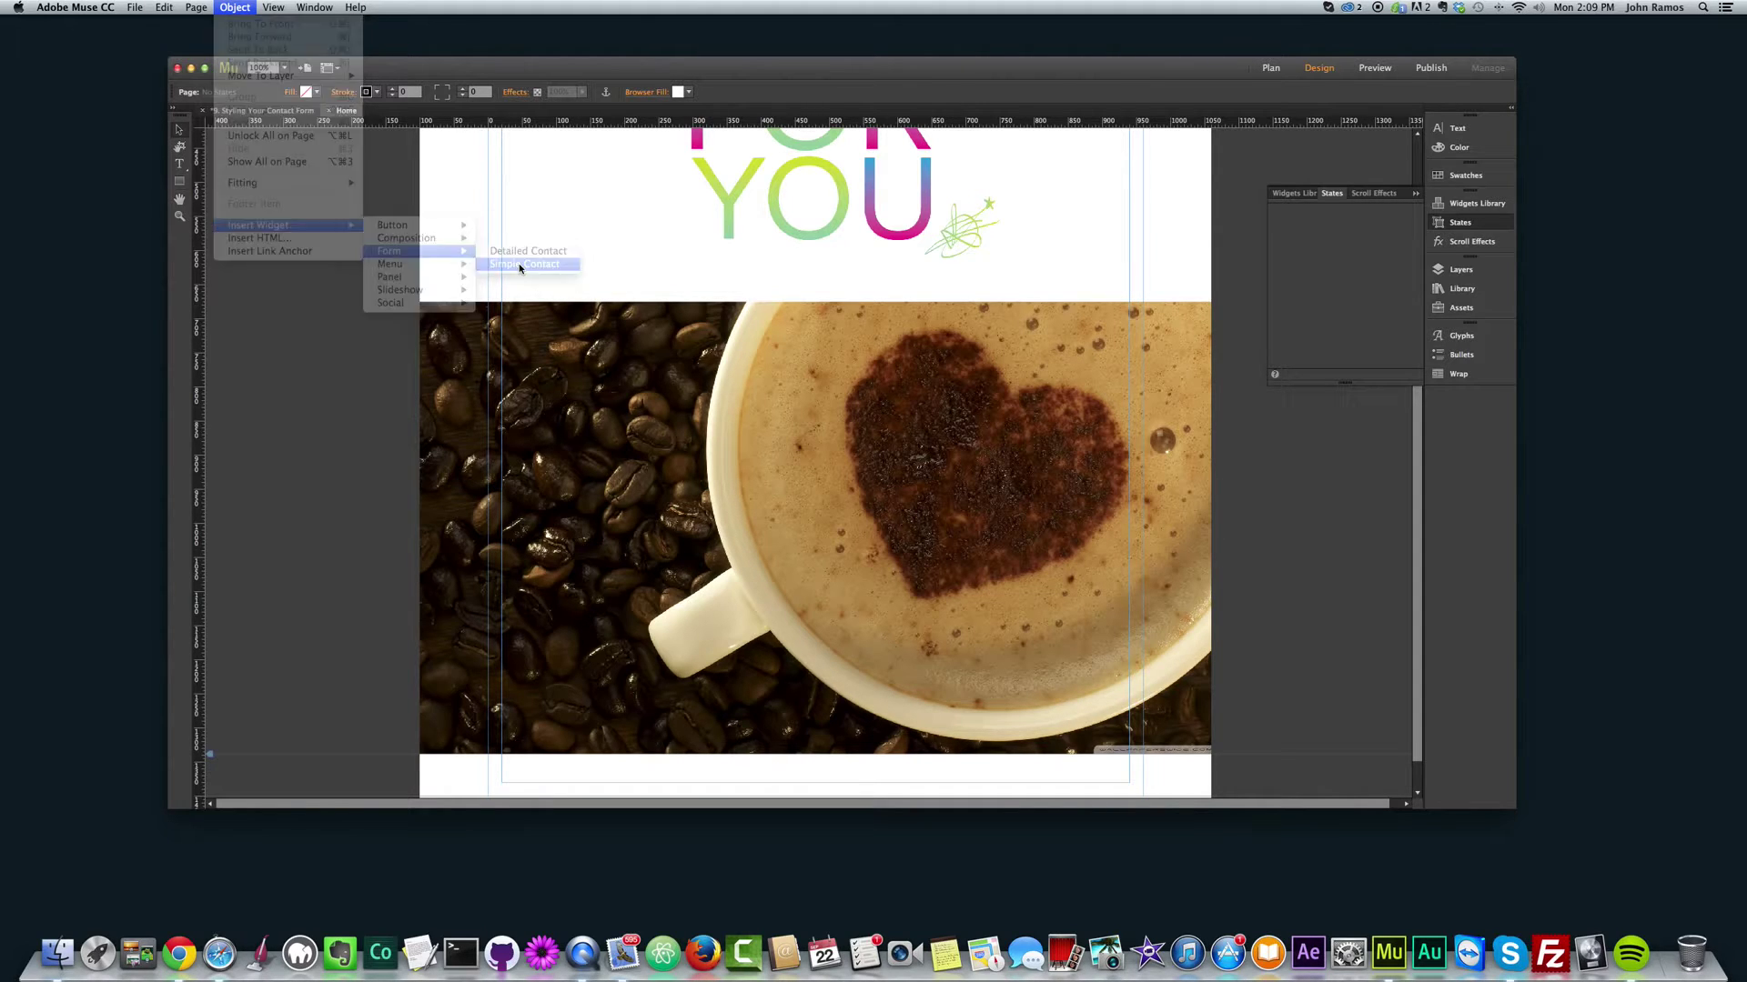
{"action": "left_click", "coordinate": [596, 430]}
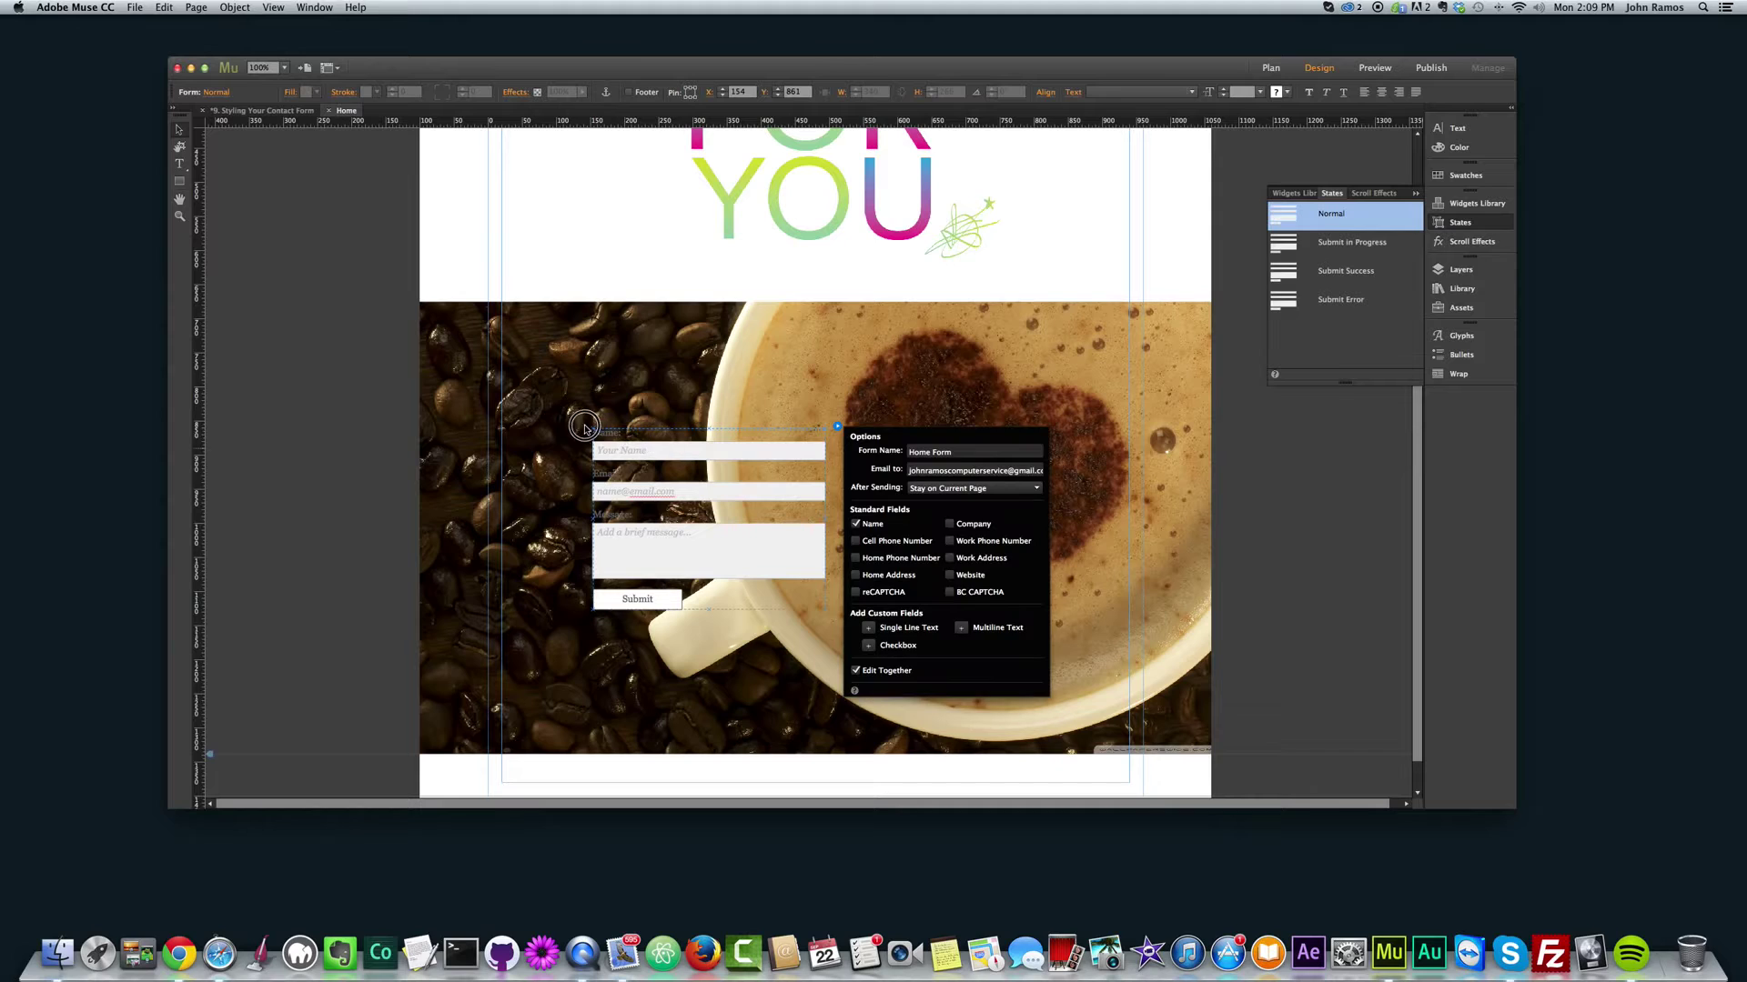
{"action": "left_click_drag", "start_coordinate": [585, 423], "coordinate": [507, 398]}
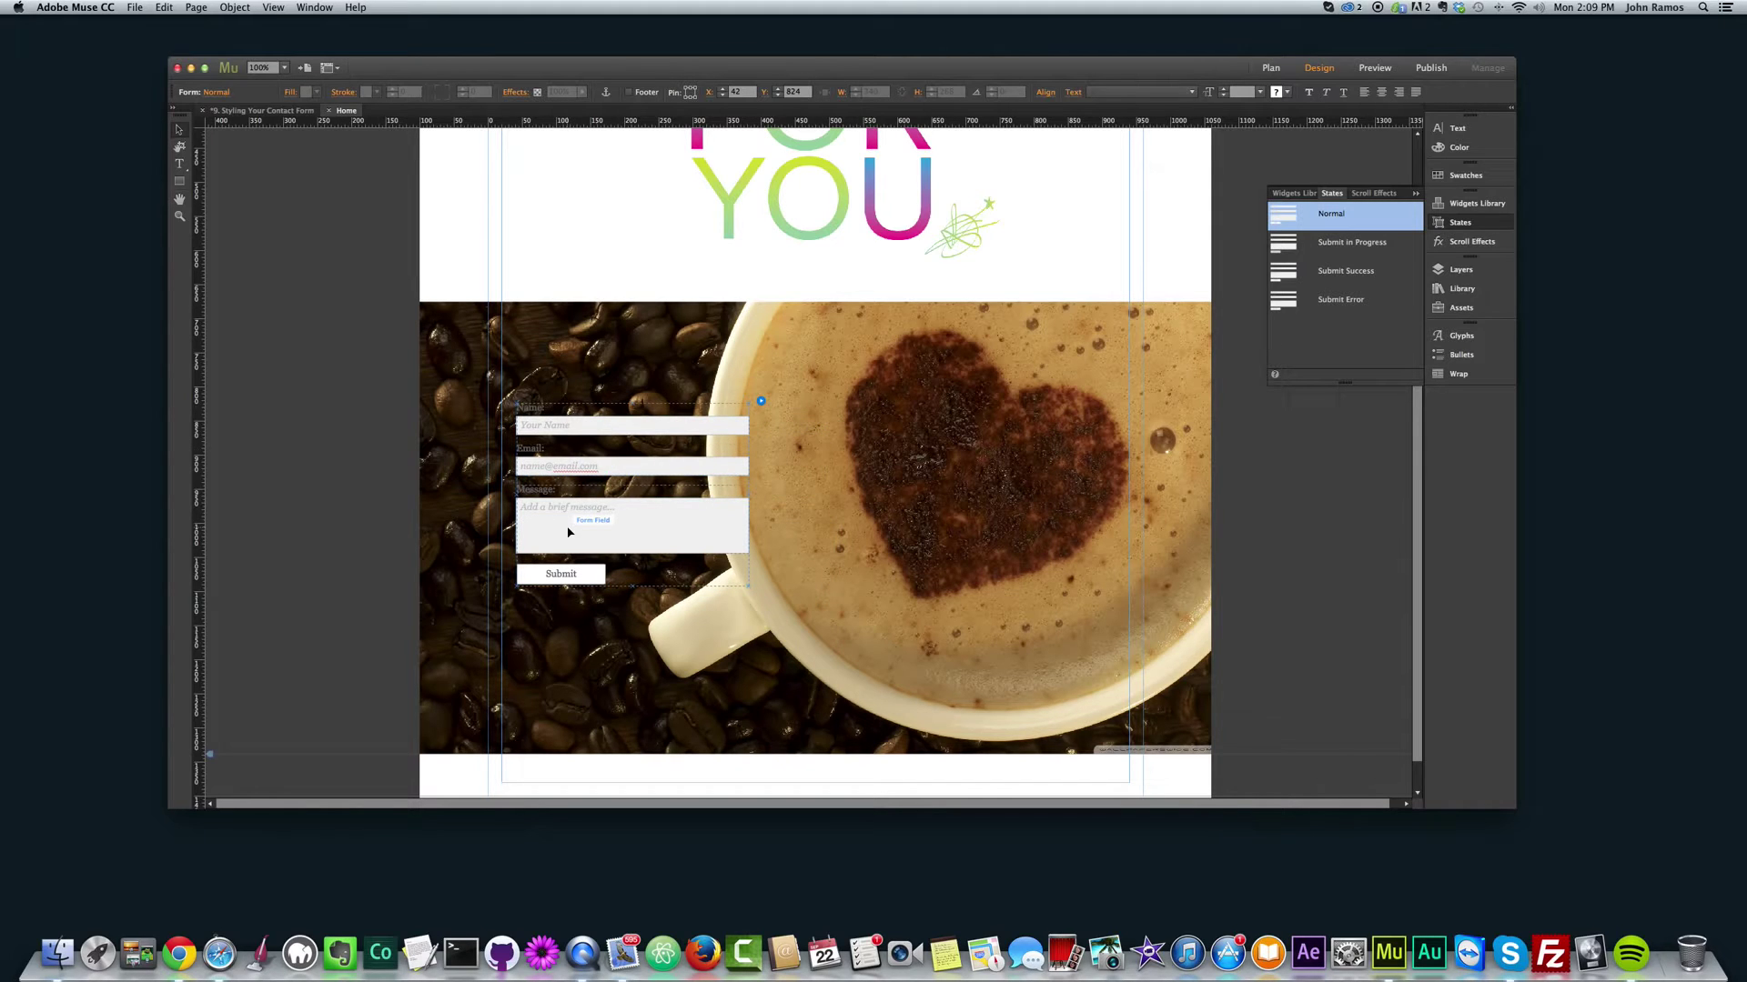
{"action": "key", "text": "Delete"}
{"action": "left_click", "coordinate": [235, 7]}
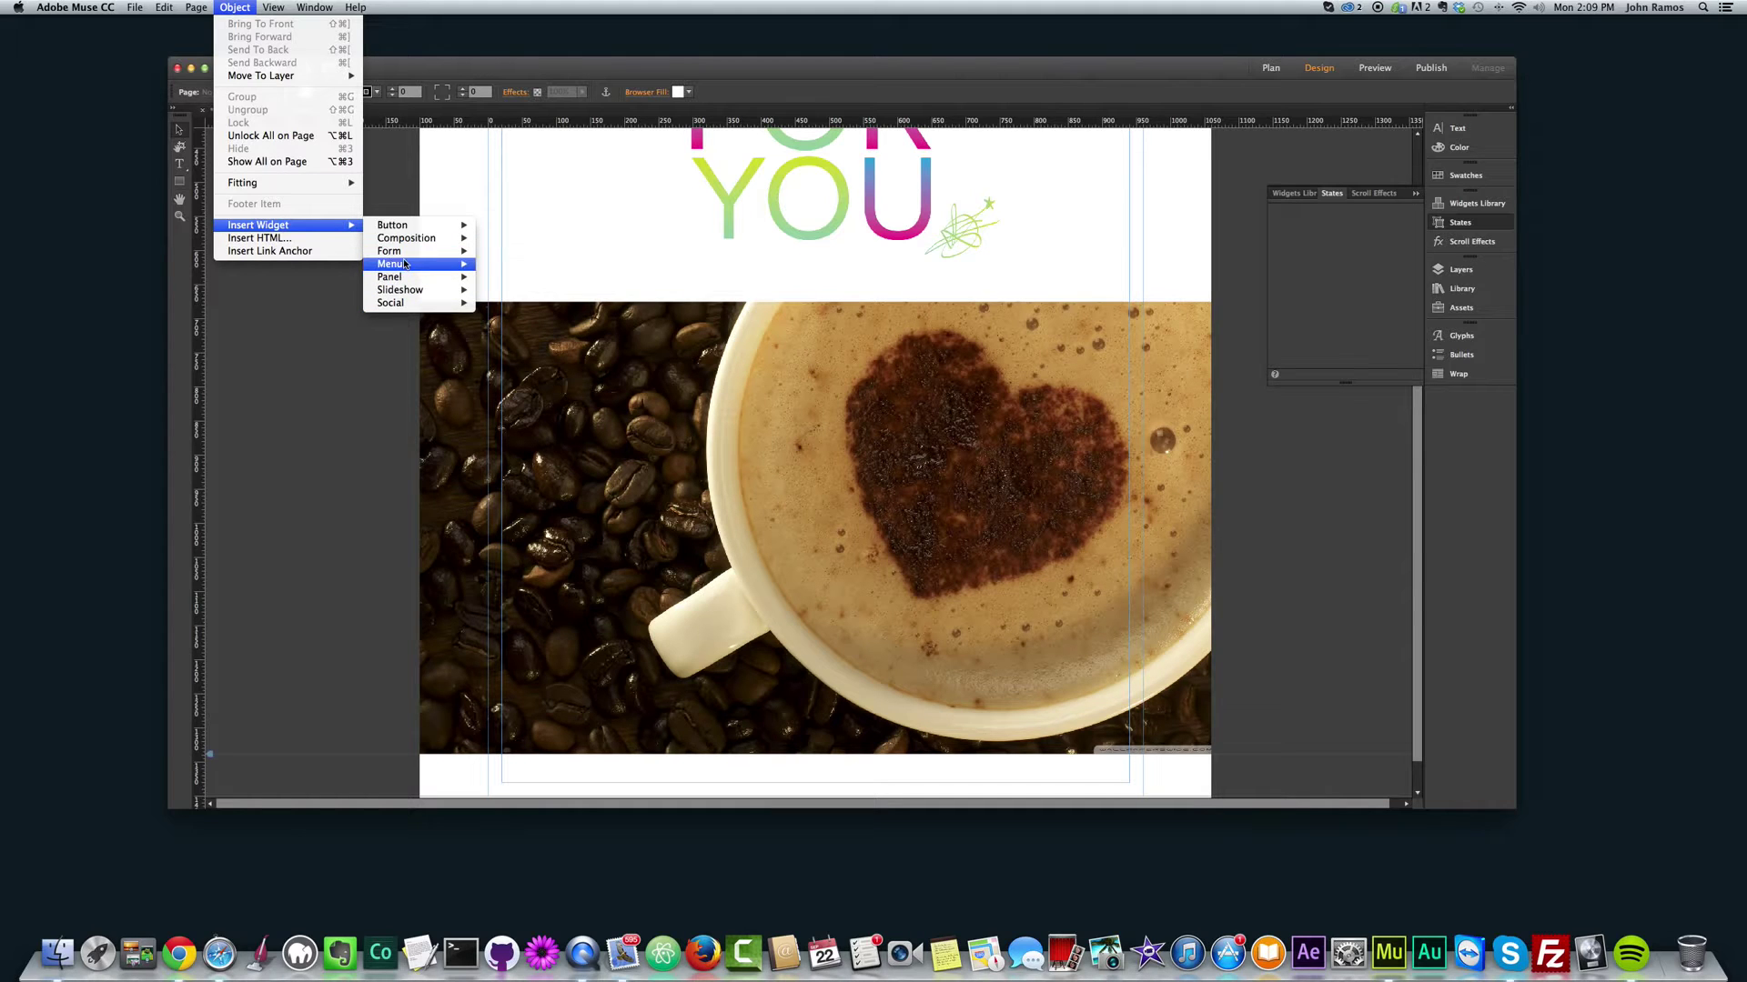
Step: Place a Detailed Contact form widget and move it up and left over the beans
{"action": "left_click", "coordinate": [525, 254]}
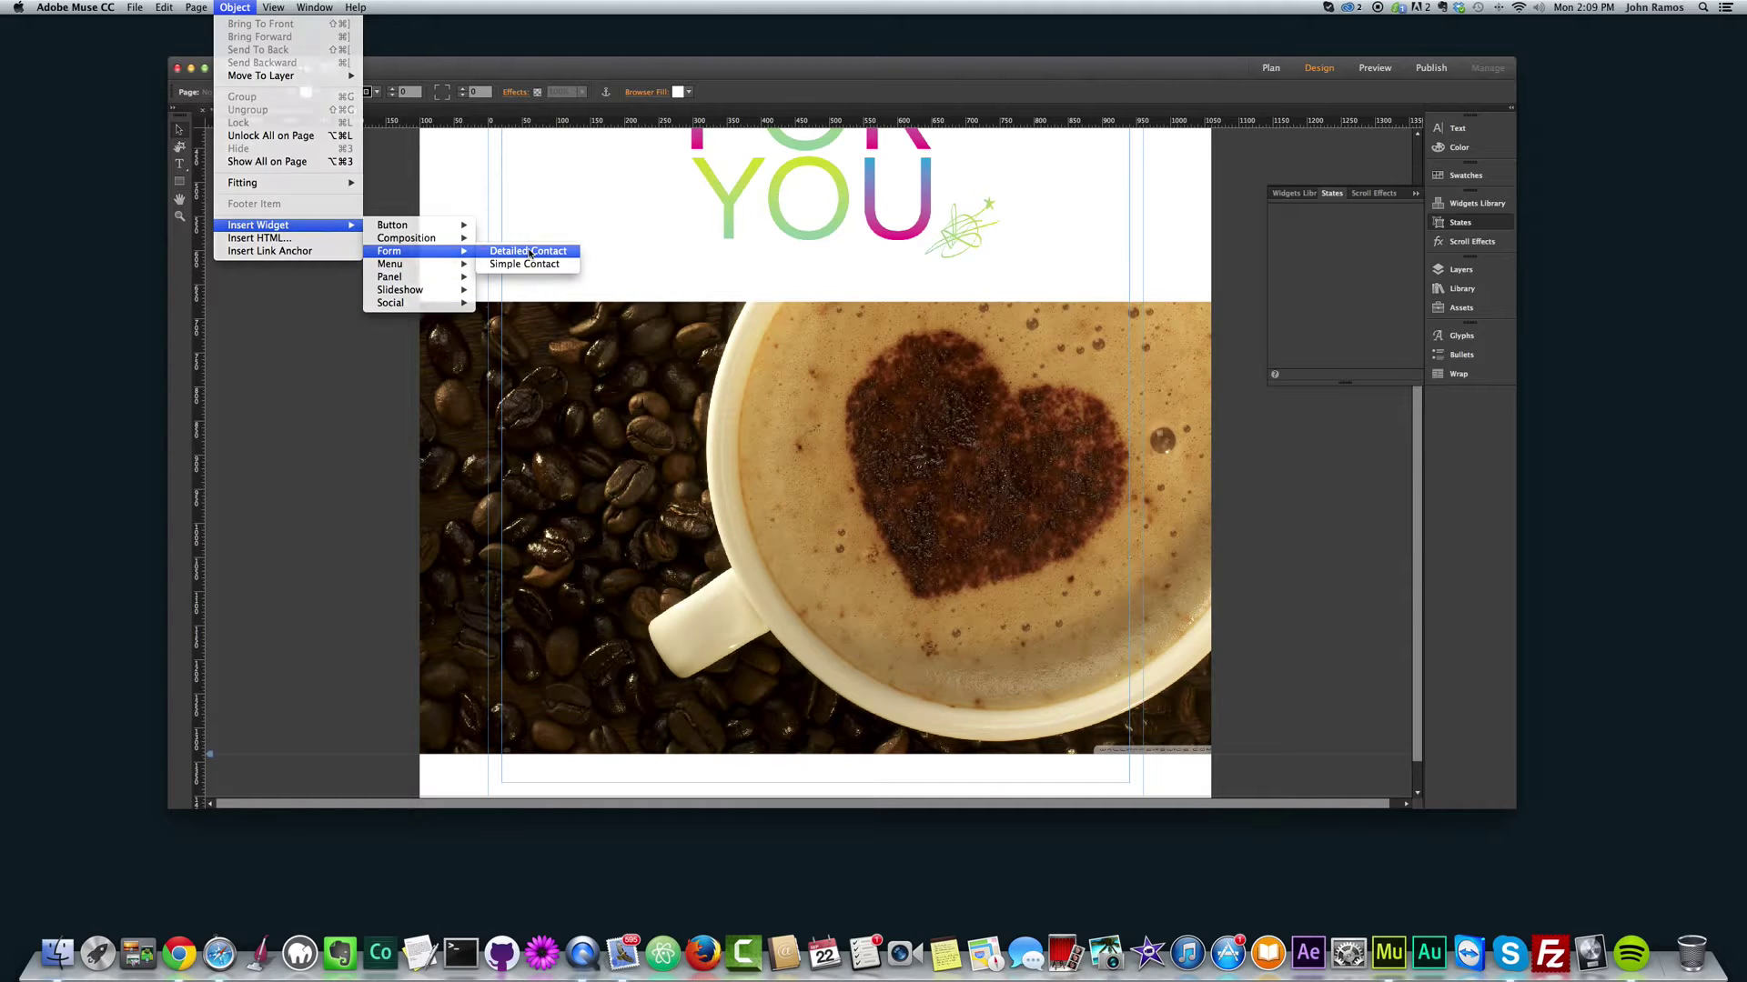
{"action": "left_click", "coordinate": [609, 402]}
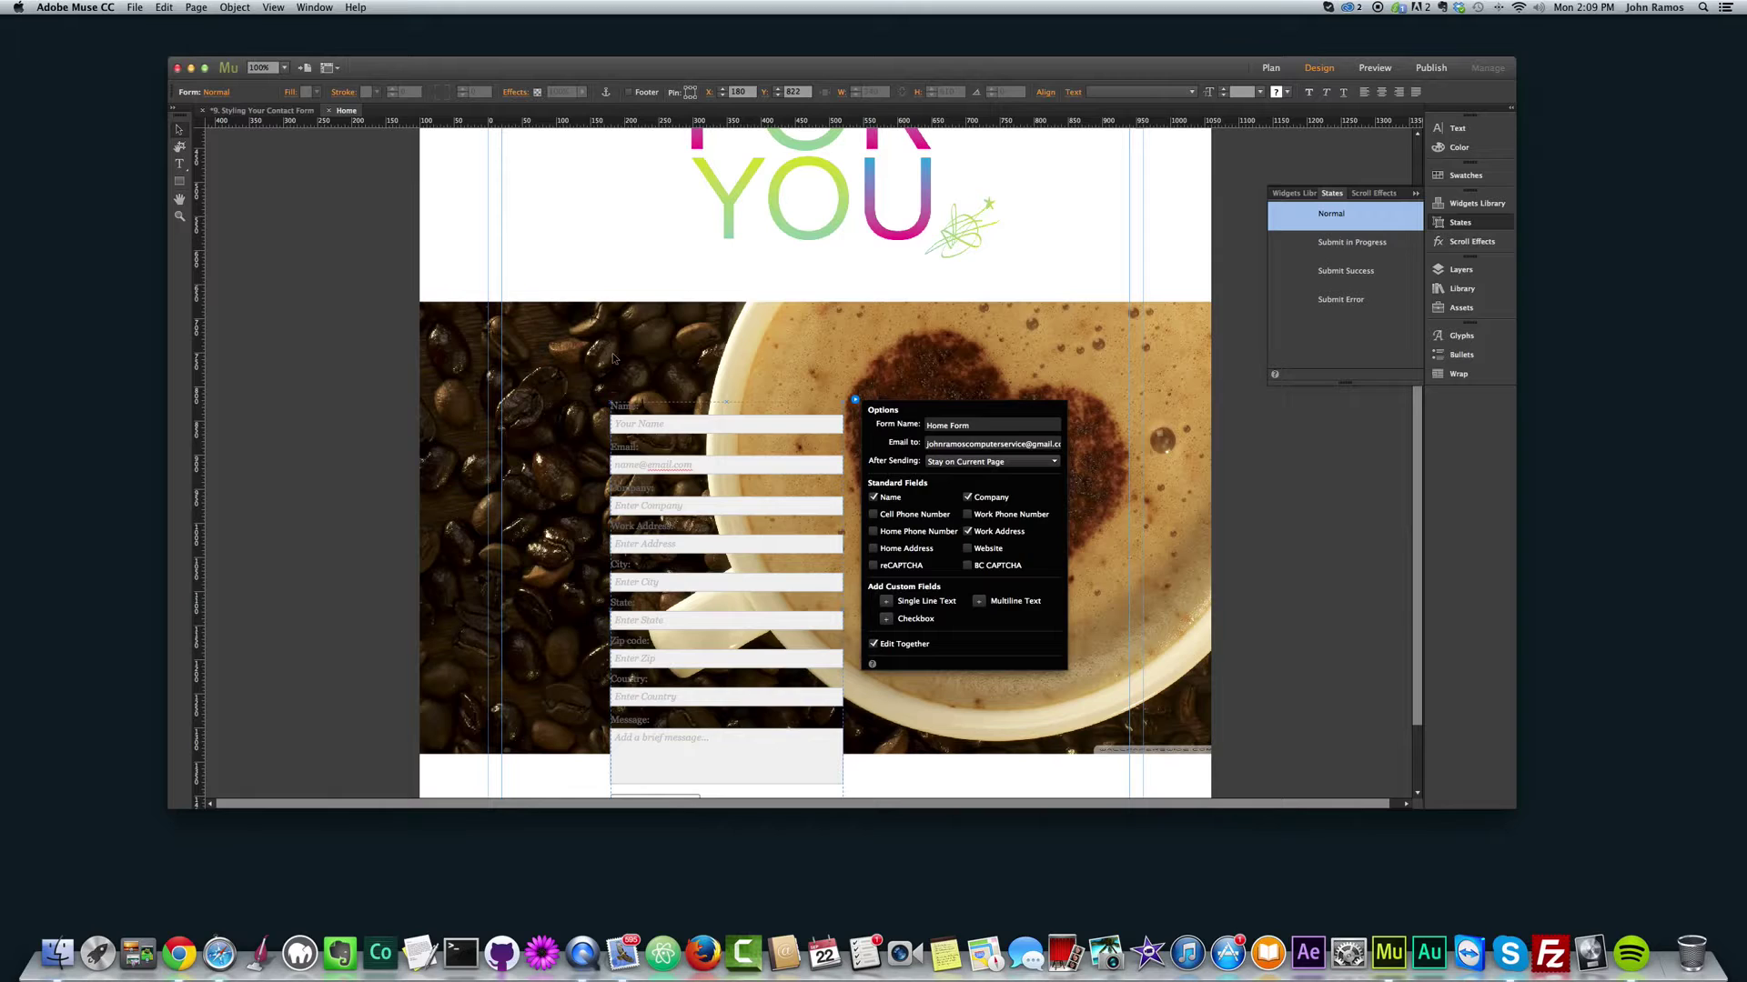
{"action": "left_click", "coordinate": [648, 424]}
{"action": "left_click_drag", "start_coordinate": [648, 424], "coordinate": [624, 402]}
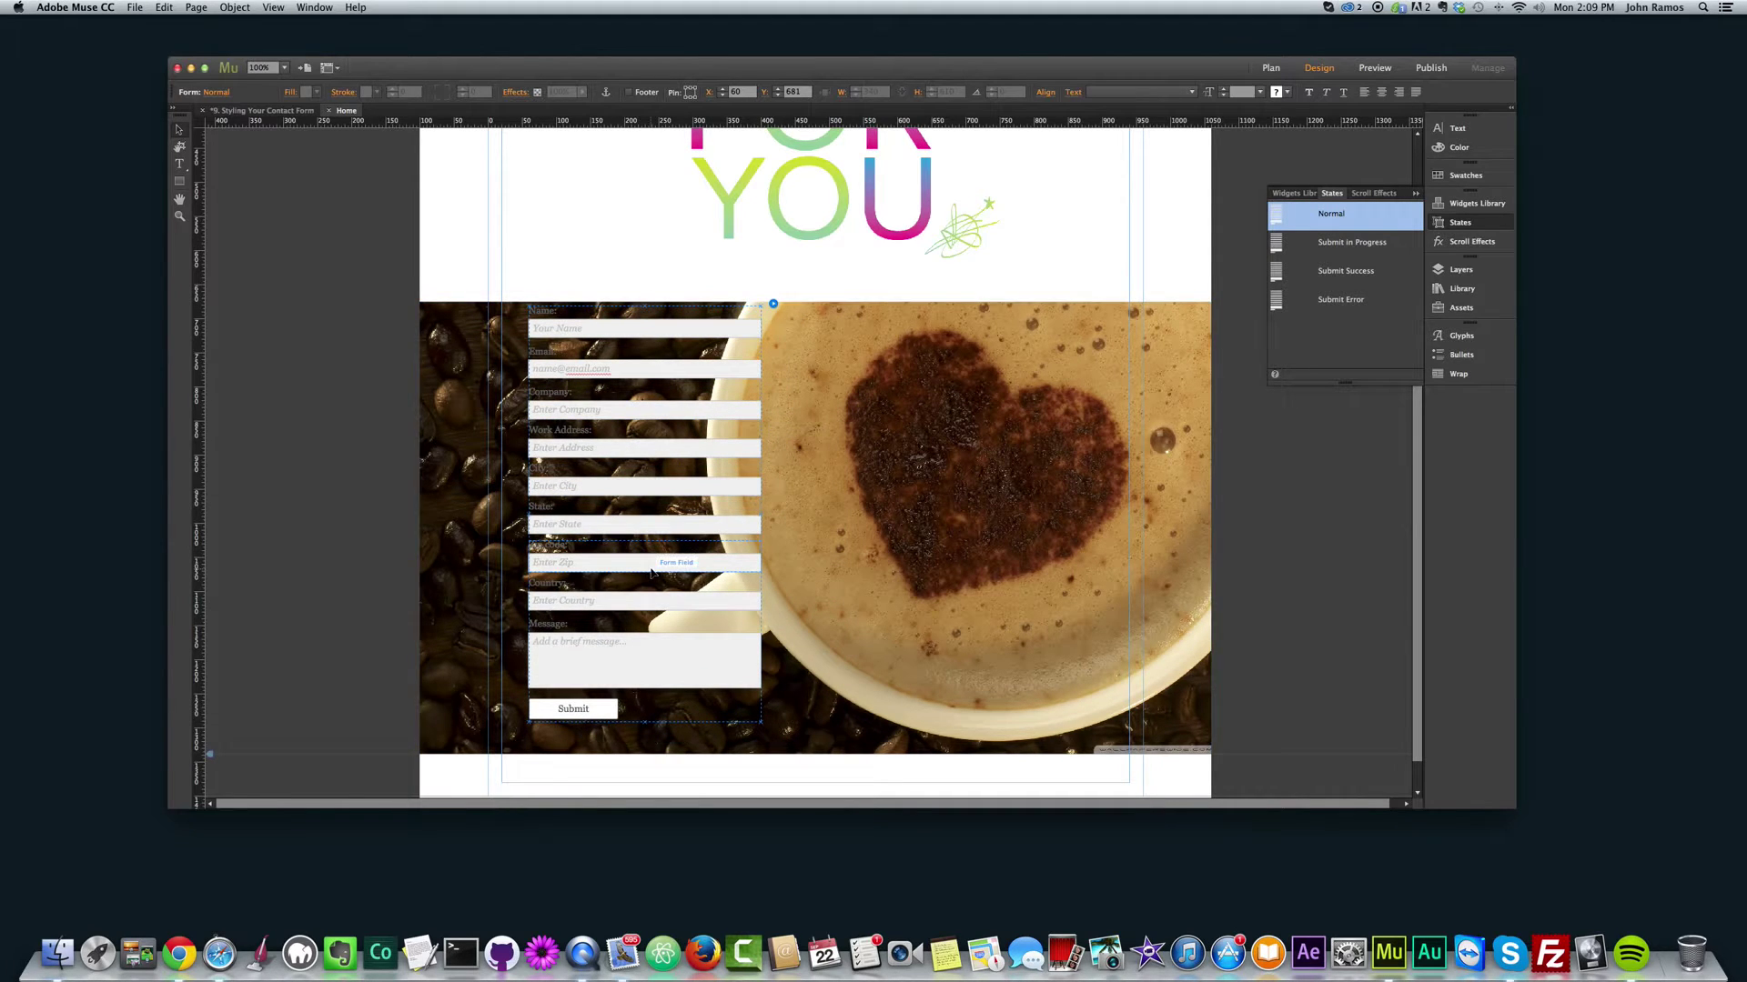
Step: Select the whole detailed contact form and bring up its Options panel
{"action": "left_click", "coordinate": [773, 305]}
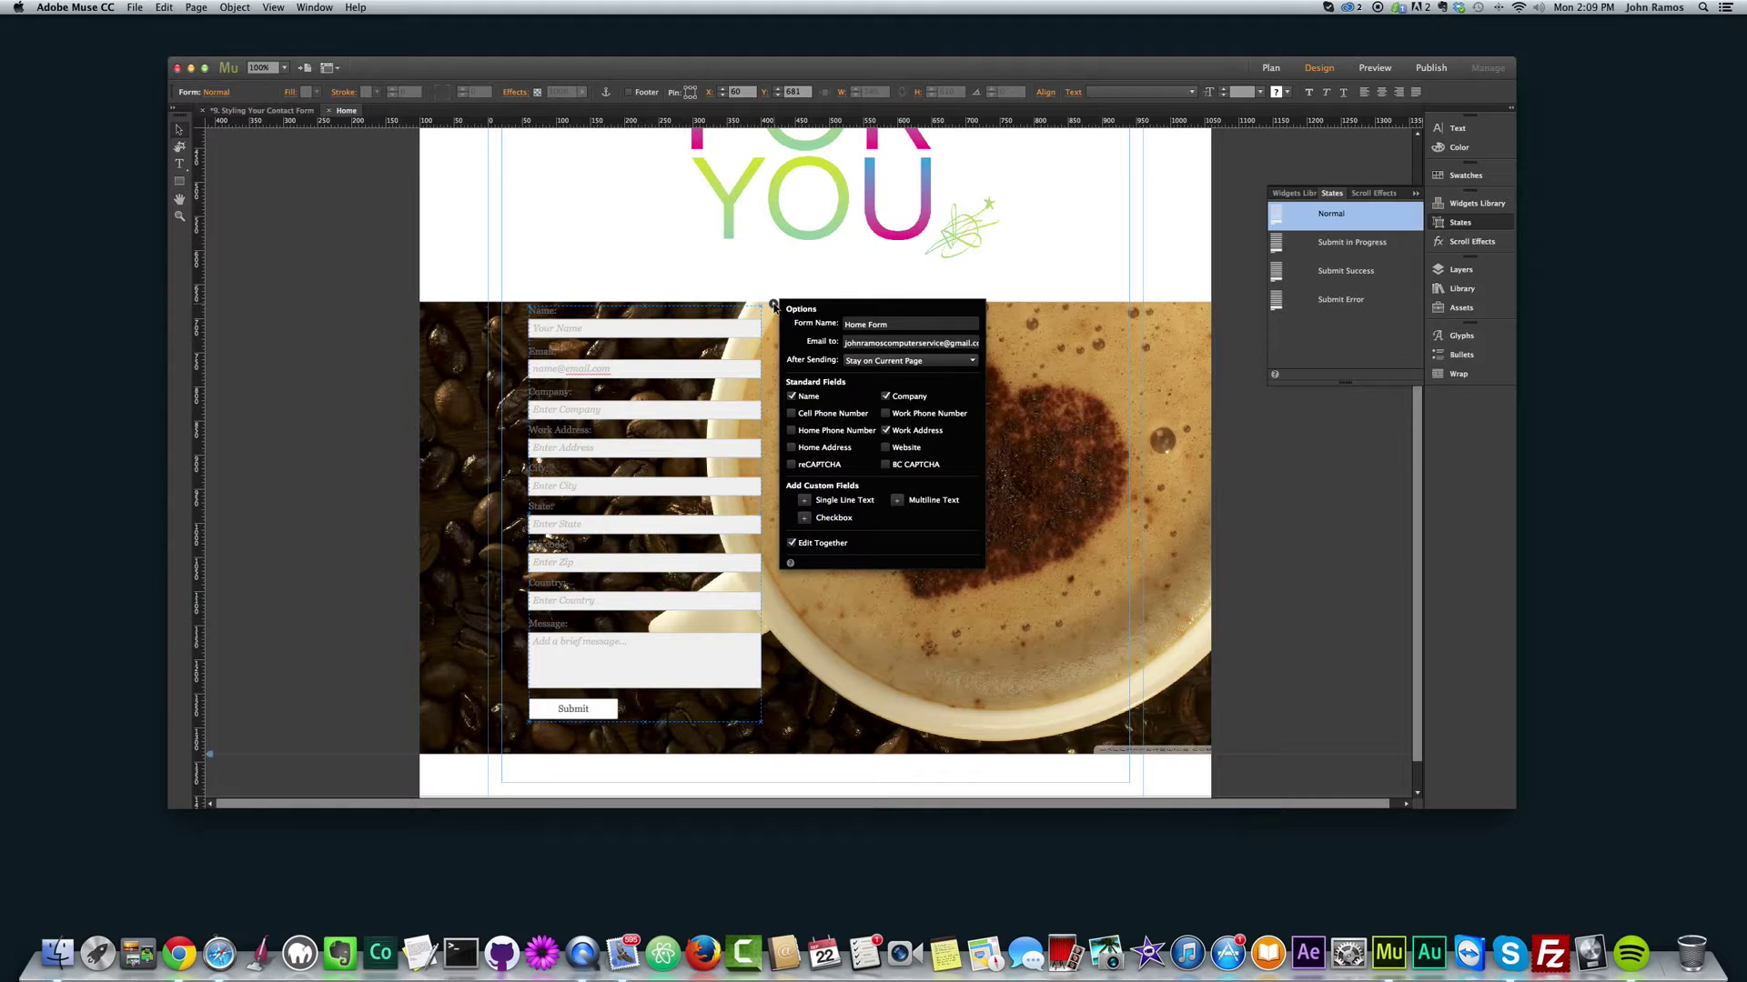
{"action": "left_click", "coordinate": [751, 328]}
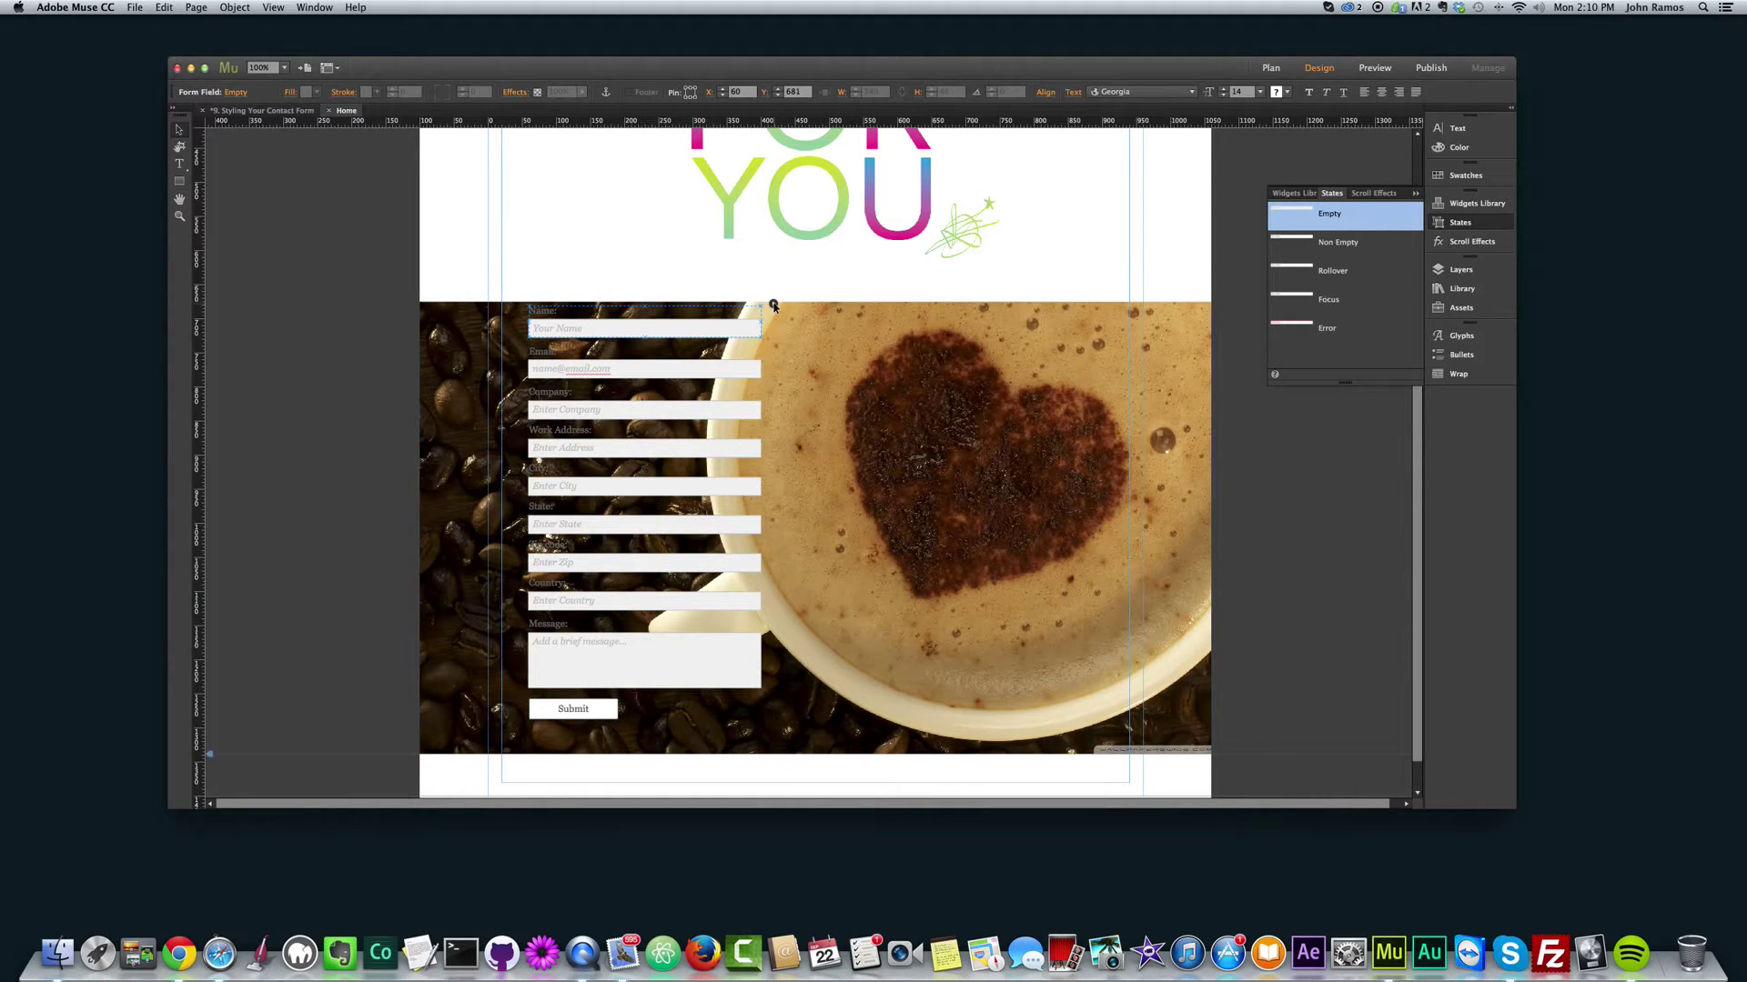
{"action": "left_click", "coordinate": [773, 304]}
{"action": "left_click", "coordinate": [773, 305]}
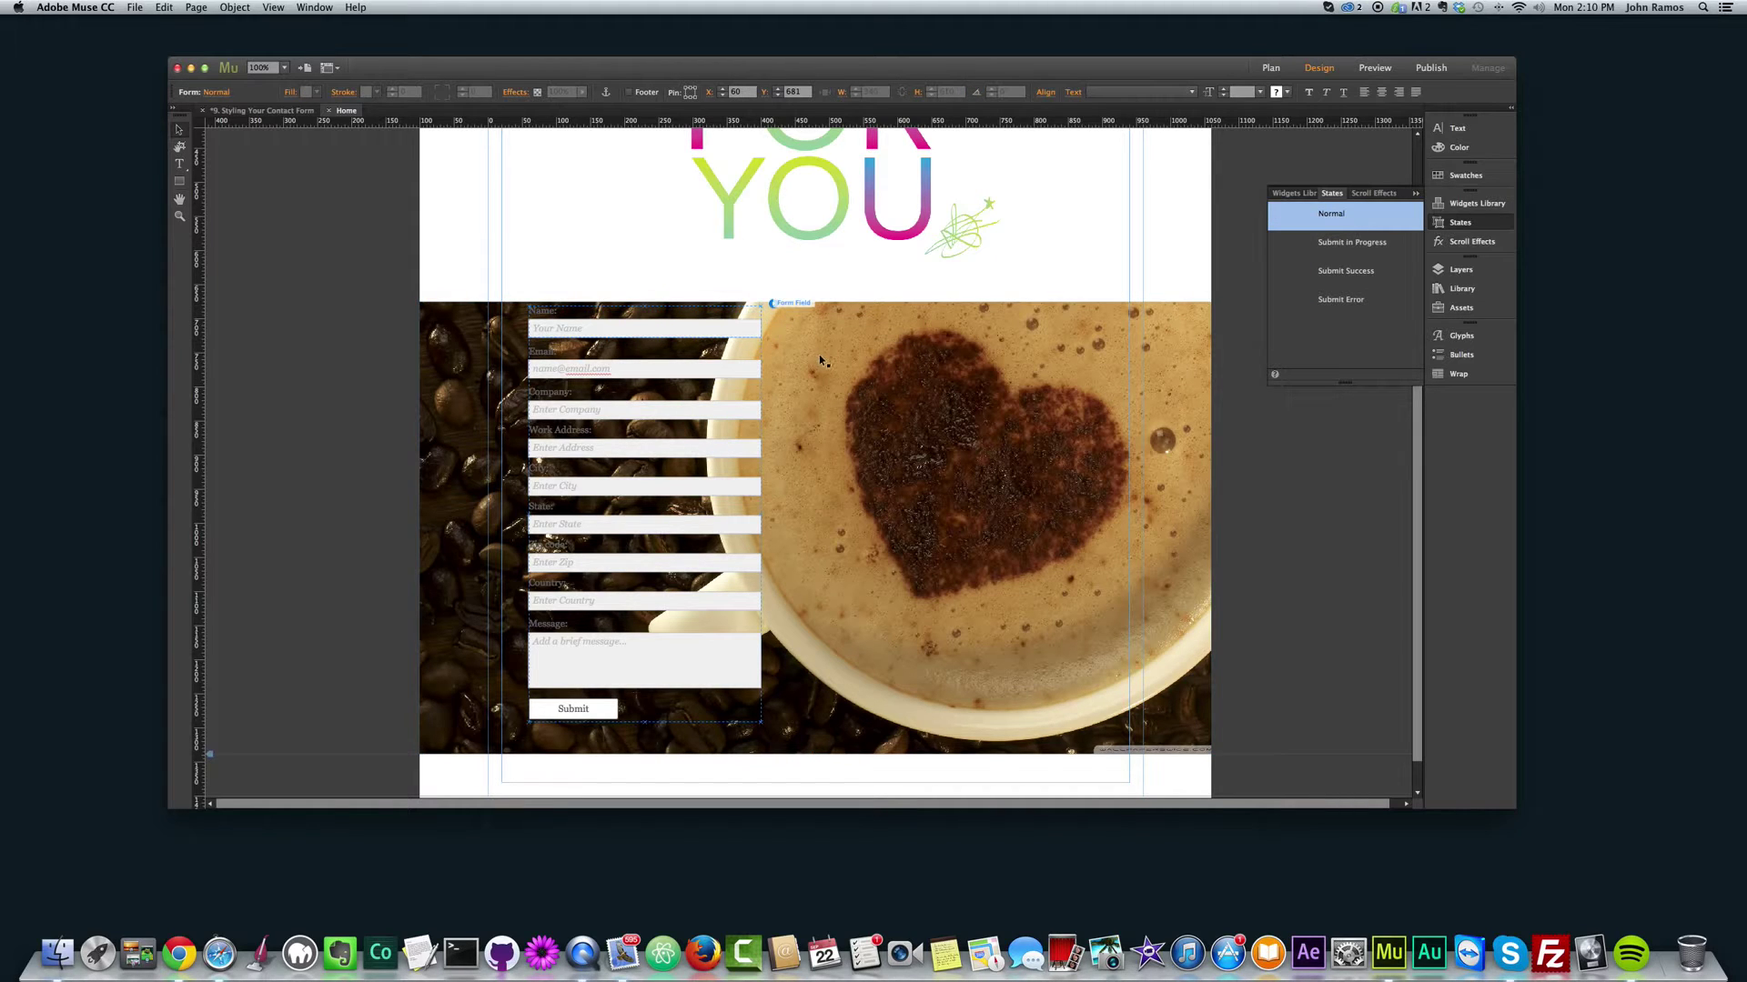
{"action": "left_click", "coordinate": [774, 305]}
{"action": "left_click", "coordinate": [773, 304]}
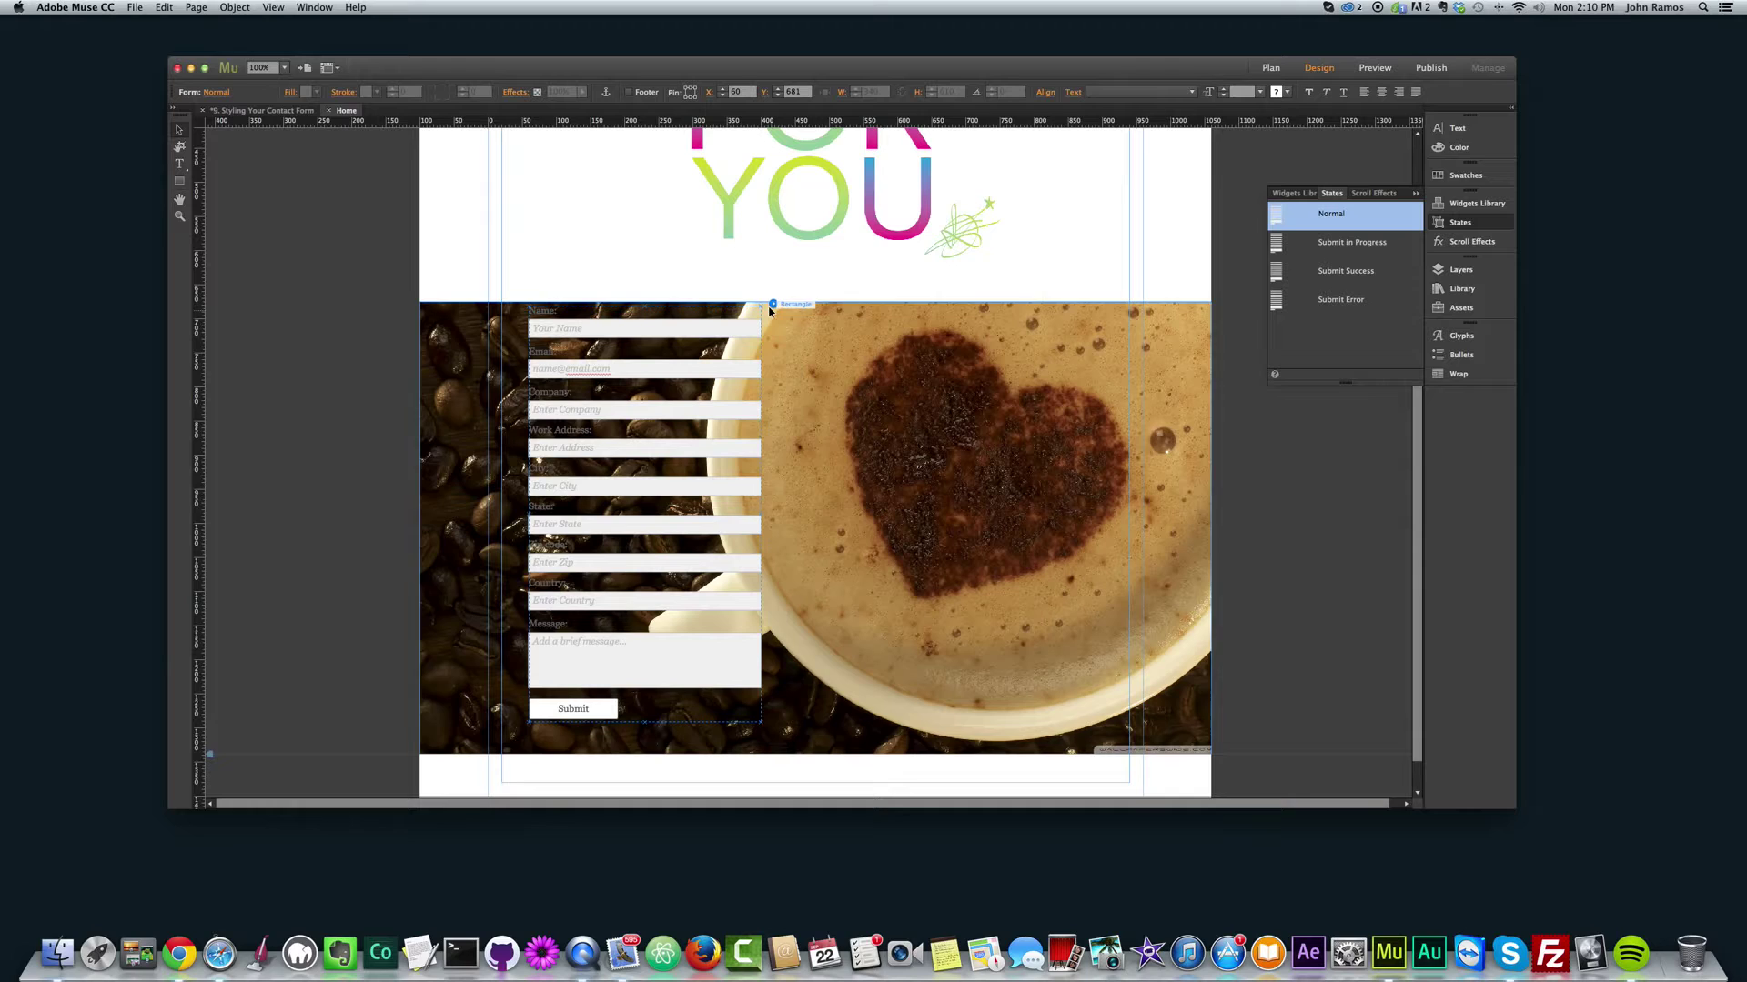
{"action": "left_click", "coordinate": [773, 305]}
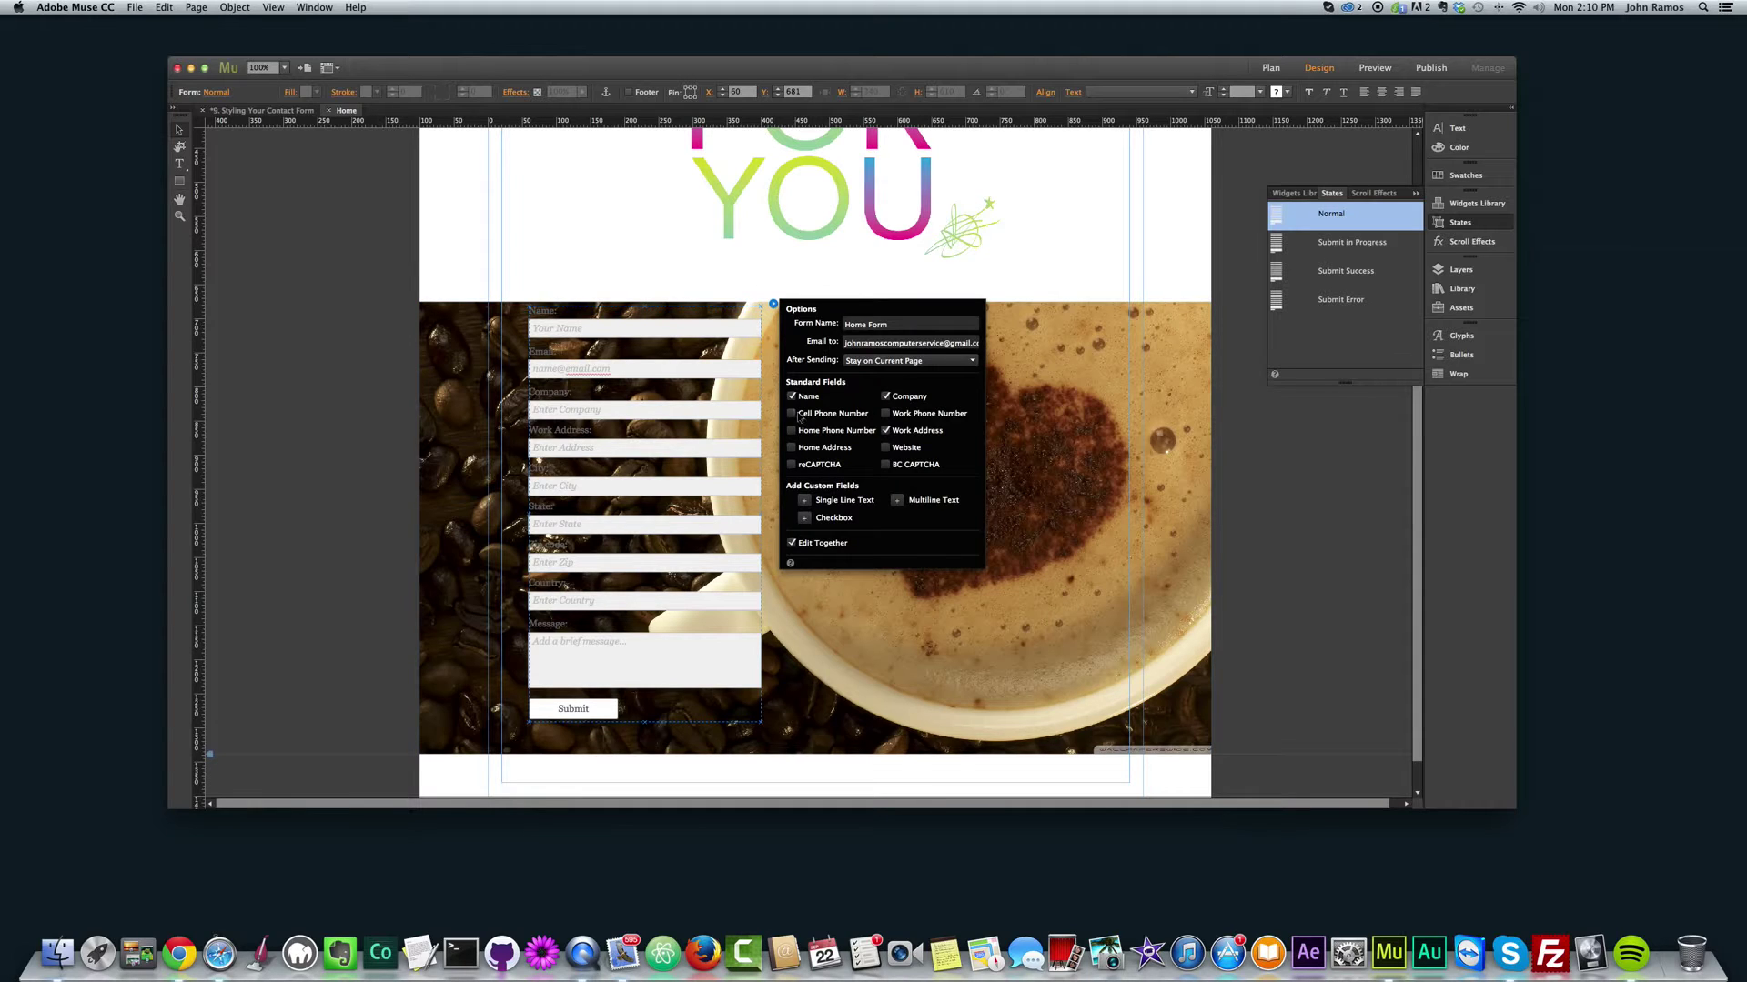
Step: Add Cell Phone, Home Phone, Home Address, Work Phone and Website fields to the form
{"action": "left_click", "coordinate": [791, 414]}
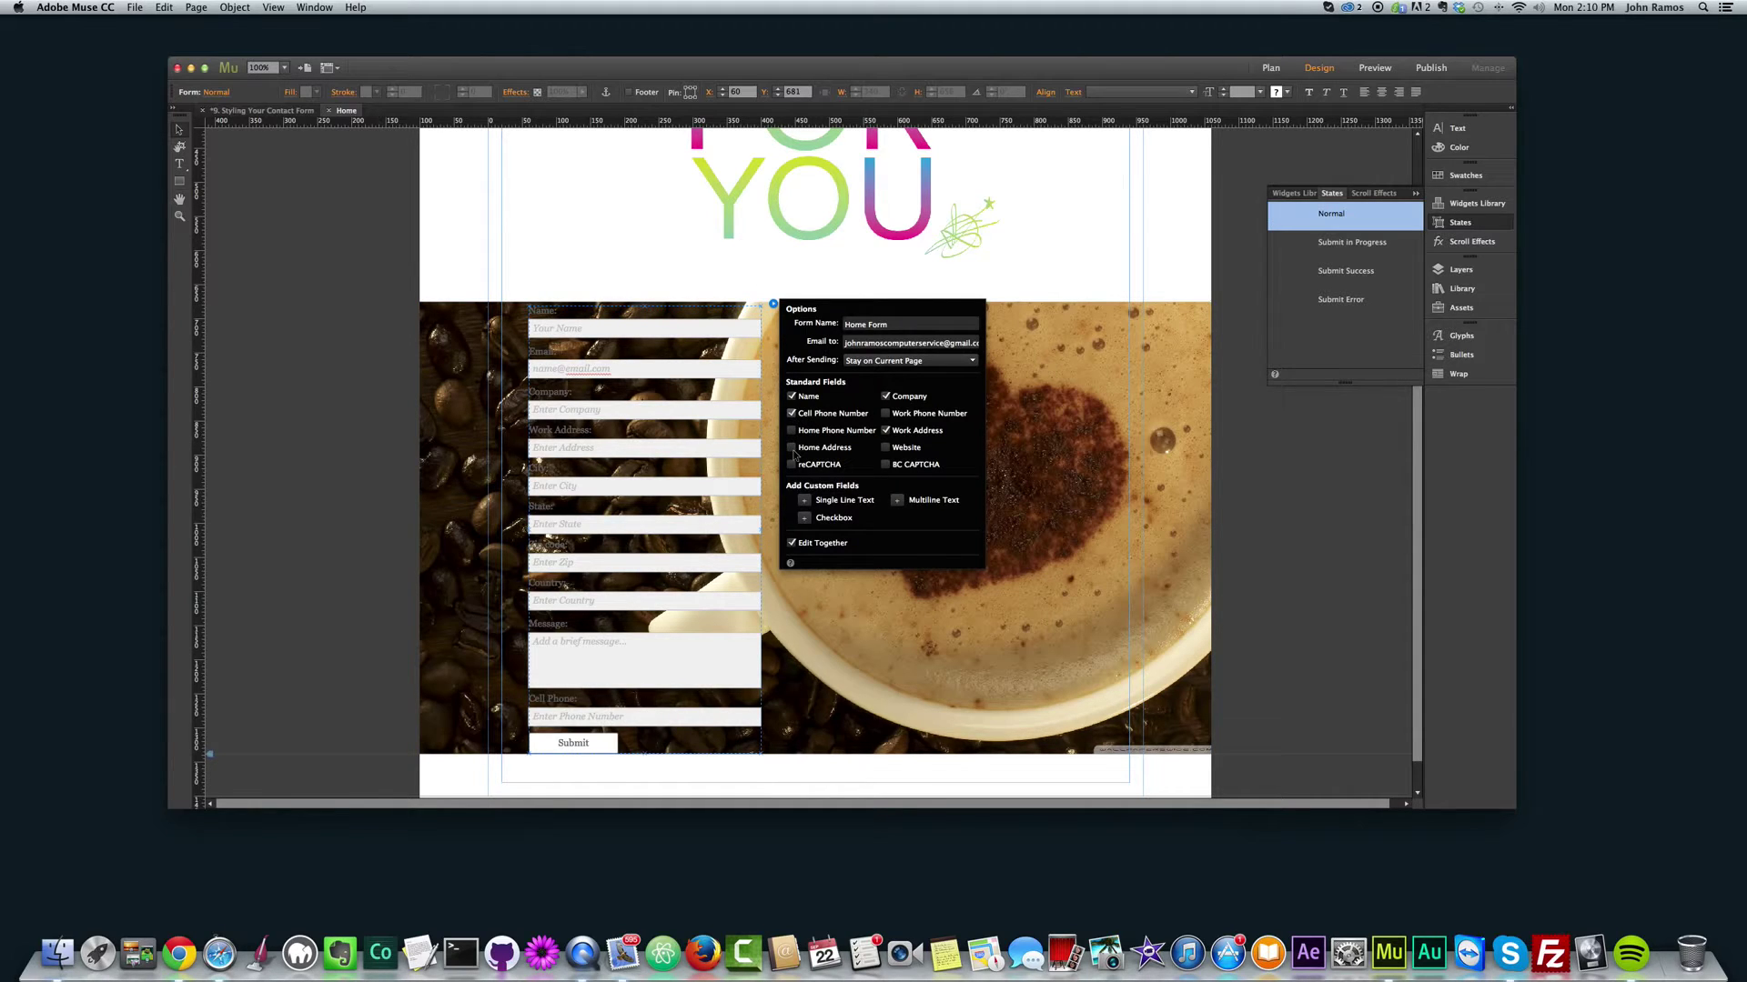
{"action": "left_click", "coordinate": [792, 430]}
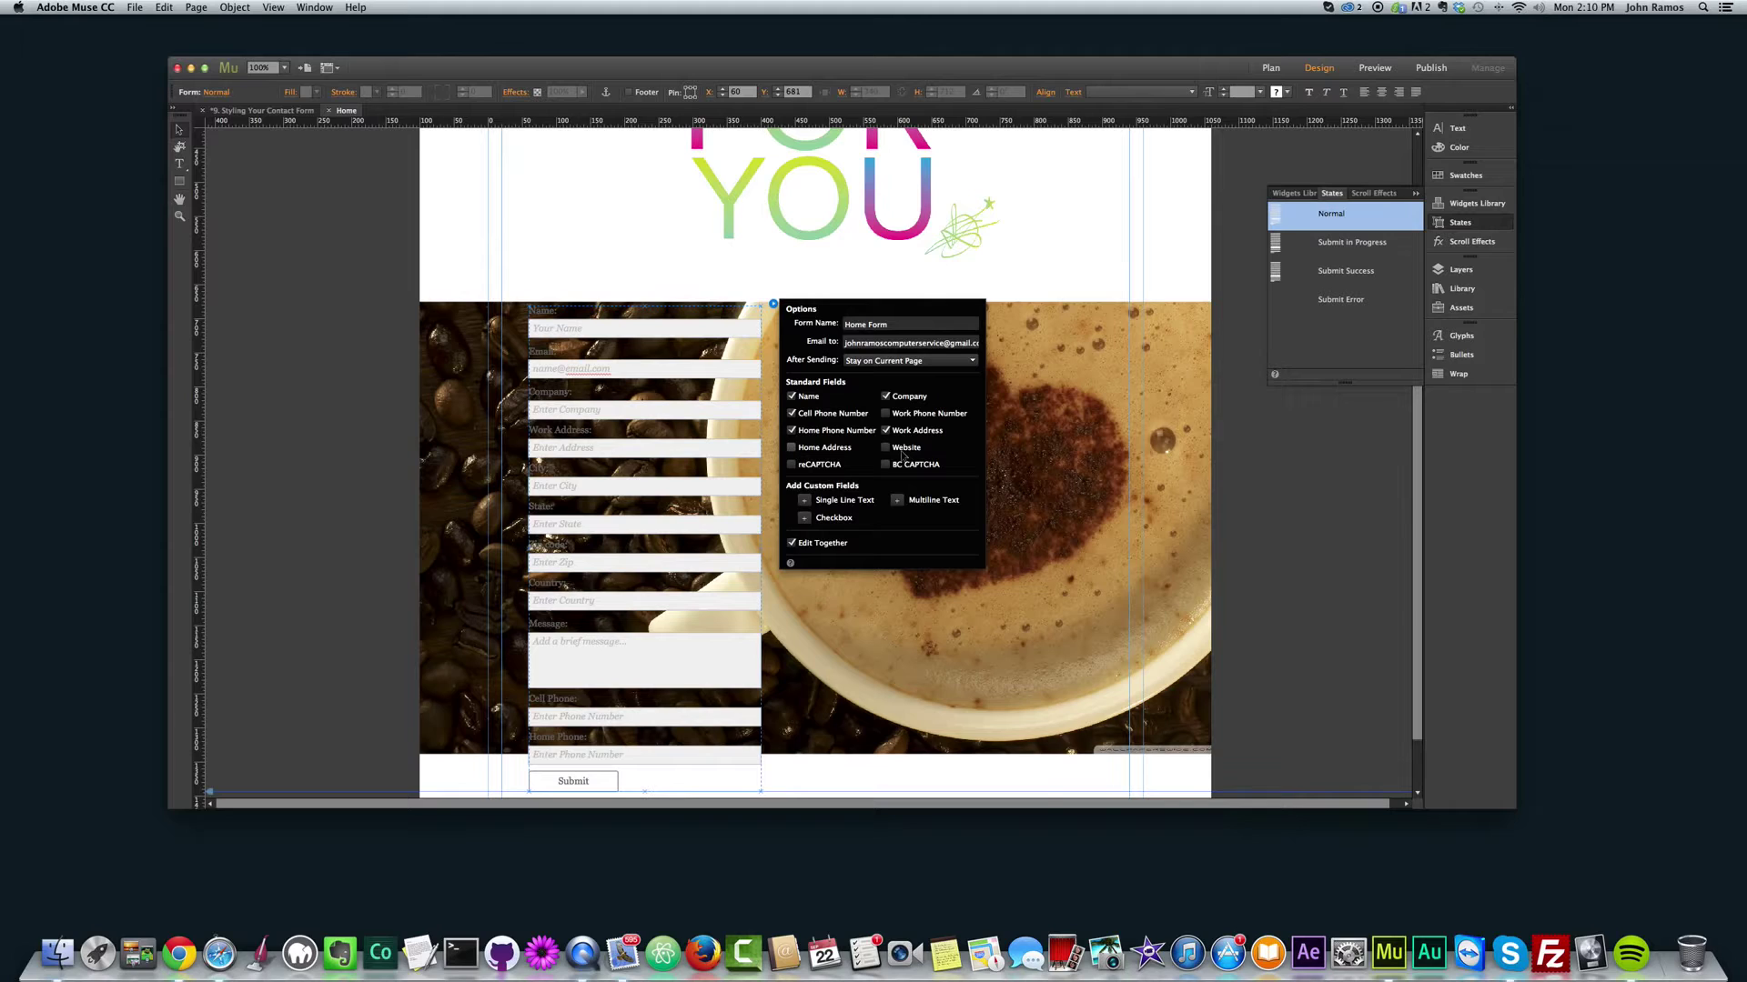
{"action": "left_click", "coordinate": [791, 447]}
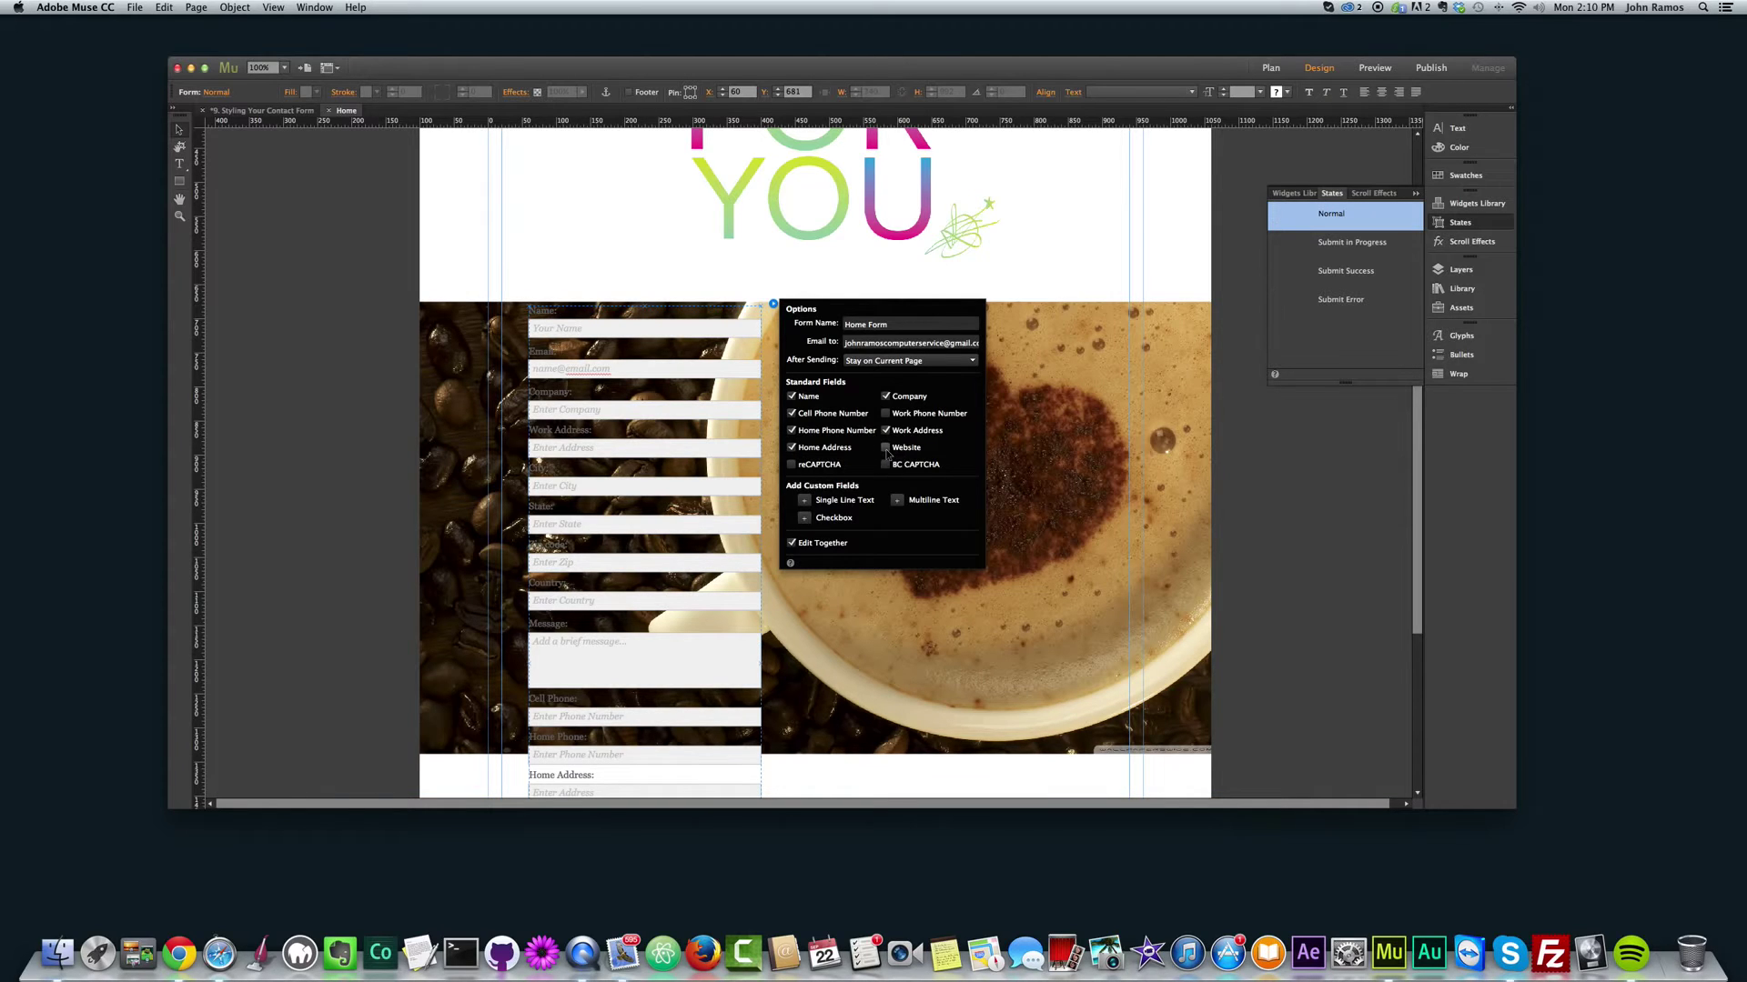
{"action": "left_click", "coordinate": [886, 414]}
{"action": "left_click", "coordinate": [887, 448]}
{"action": "left_click", "coordinate": [350, 403]}
Step: Select the detailed contact form over the coffee photo and delete it
{"action": "scroll", "coordinate": [288, 406], "scroll_direction": "down", "scroll_amount": 2}
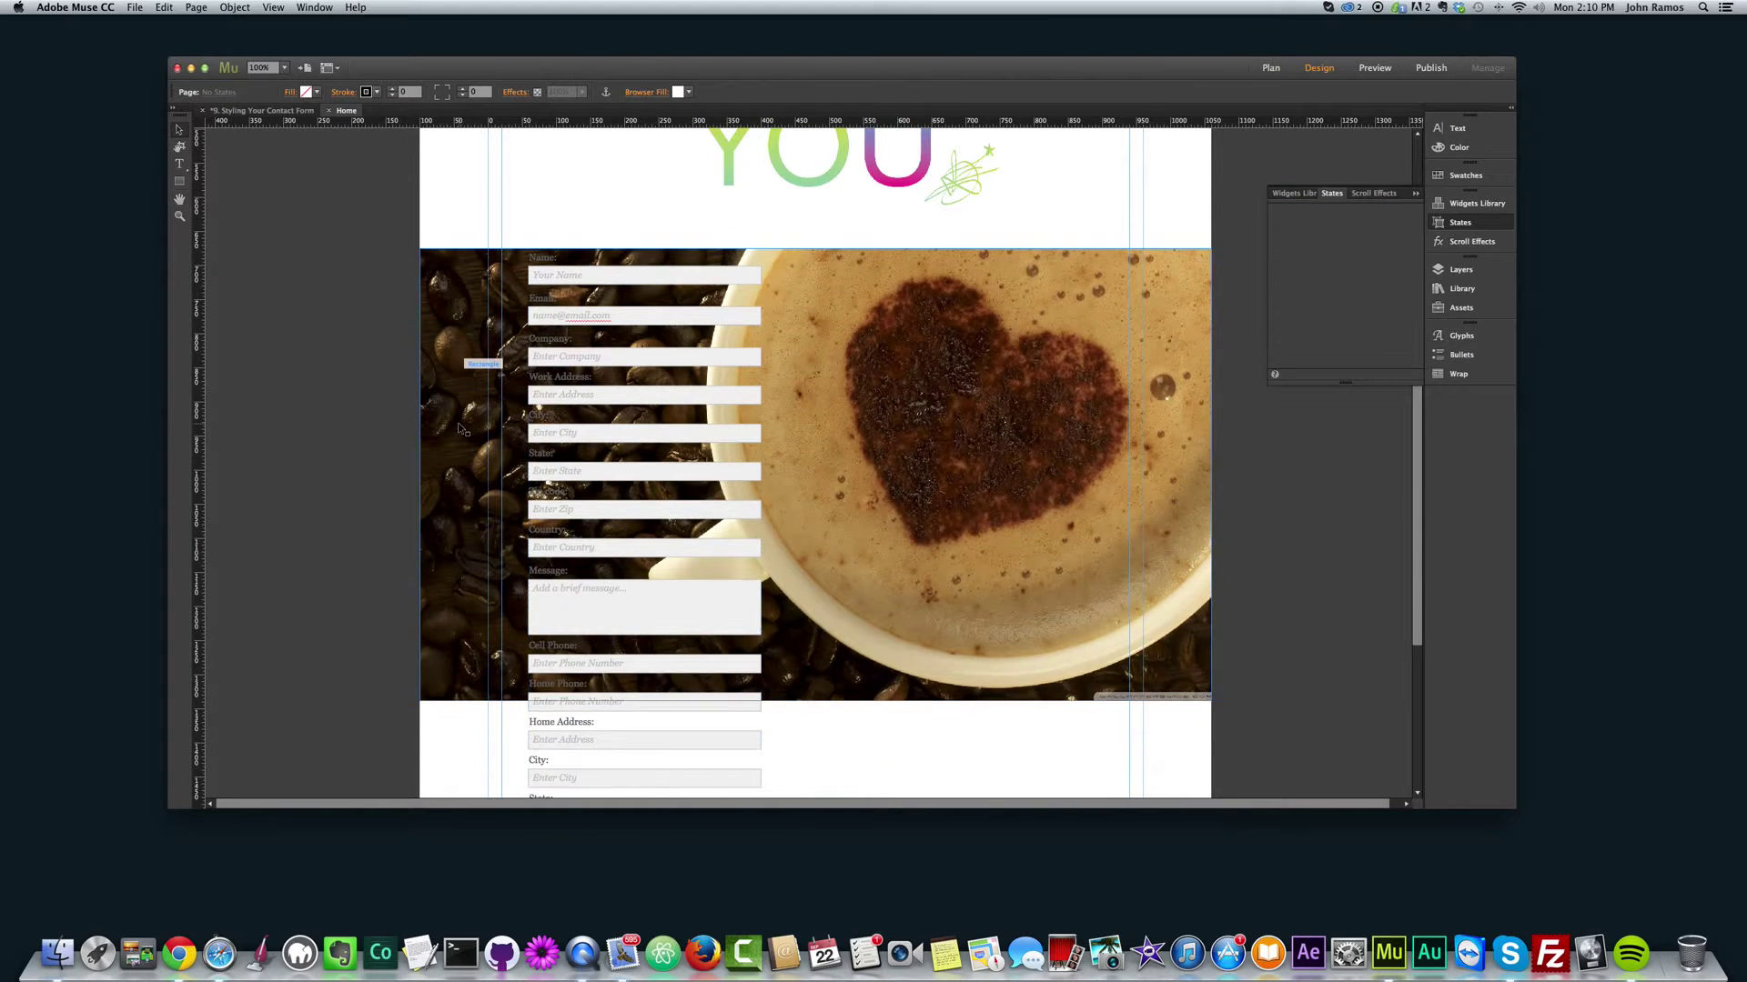
{"action": "scroll", "coordinate": [457, 422], "scroll_direction": "up", "scroll_amount": 4}
{"action": "left_click", "coordinate": [606, 394]}
{"action": "scroll", "coordinate": [608, 394], "scroll_direction": "down", "scroll_amount": 6}
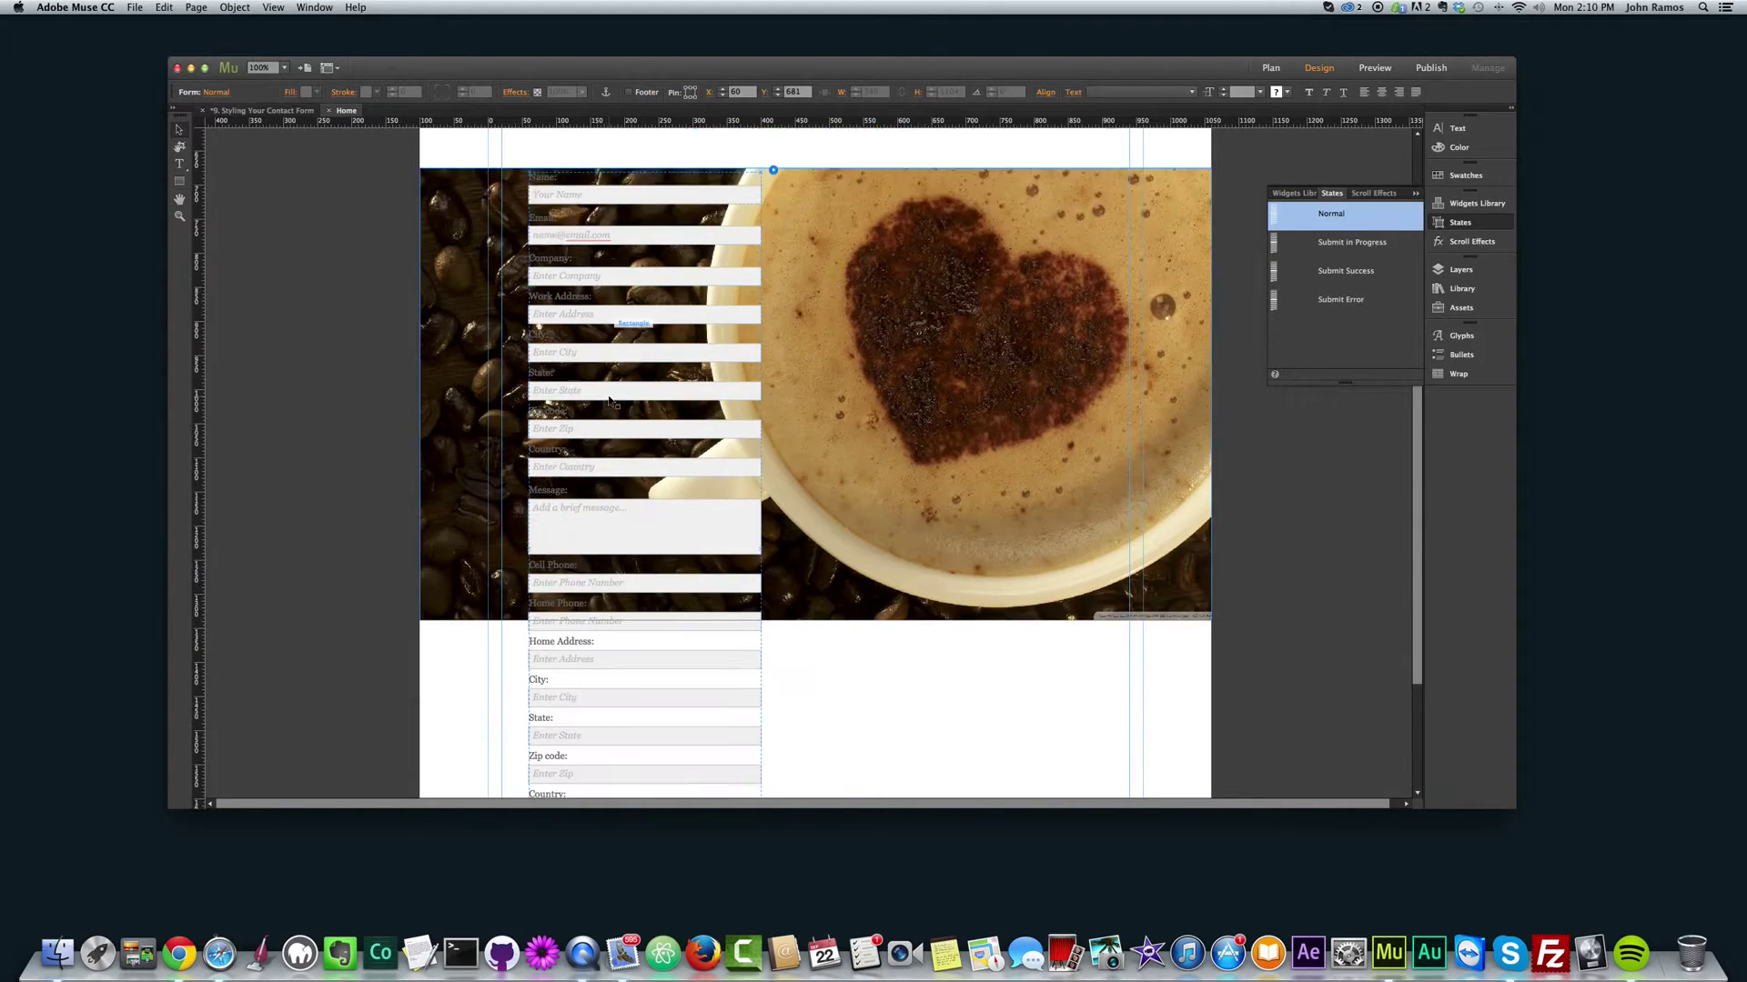
{"action": "scroll", "coordinate": [610, 398], "scroll_direction": "up", "scroll_amount": 5}
{"action": "scroll", "coordinate": [643, 449], "scroll_direction": "up", "scroll_amount": 3}
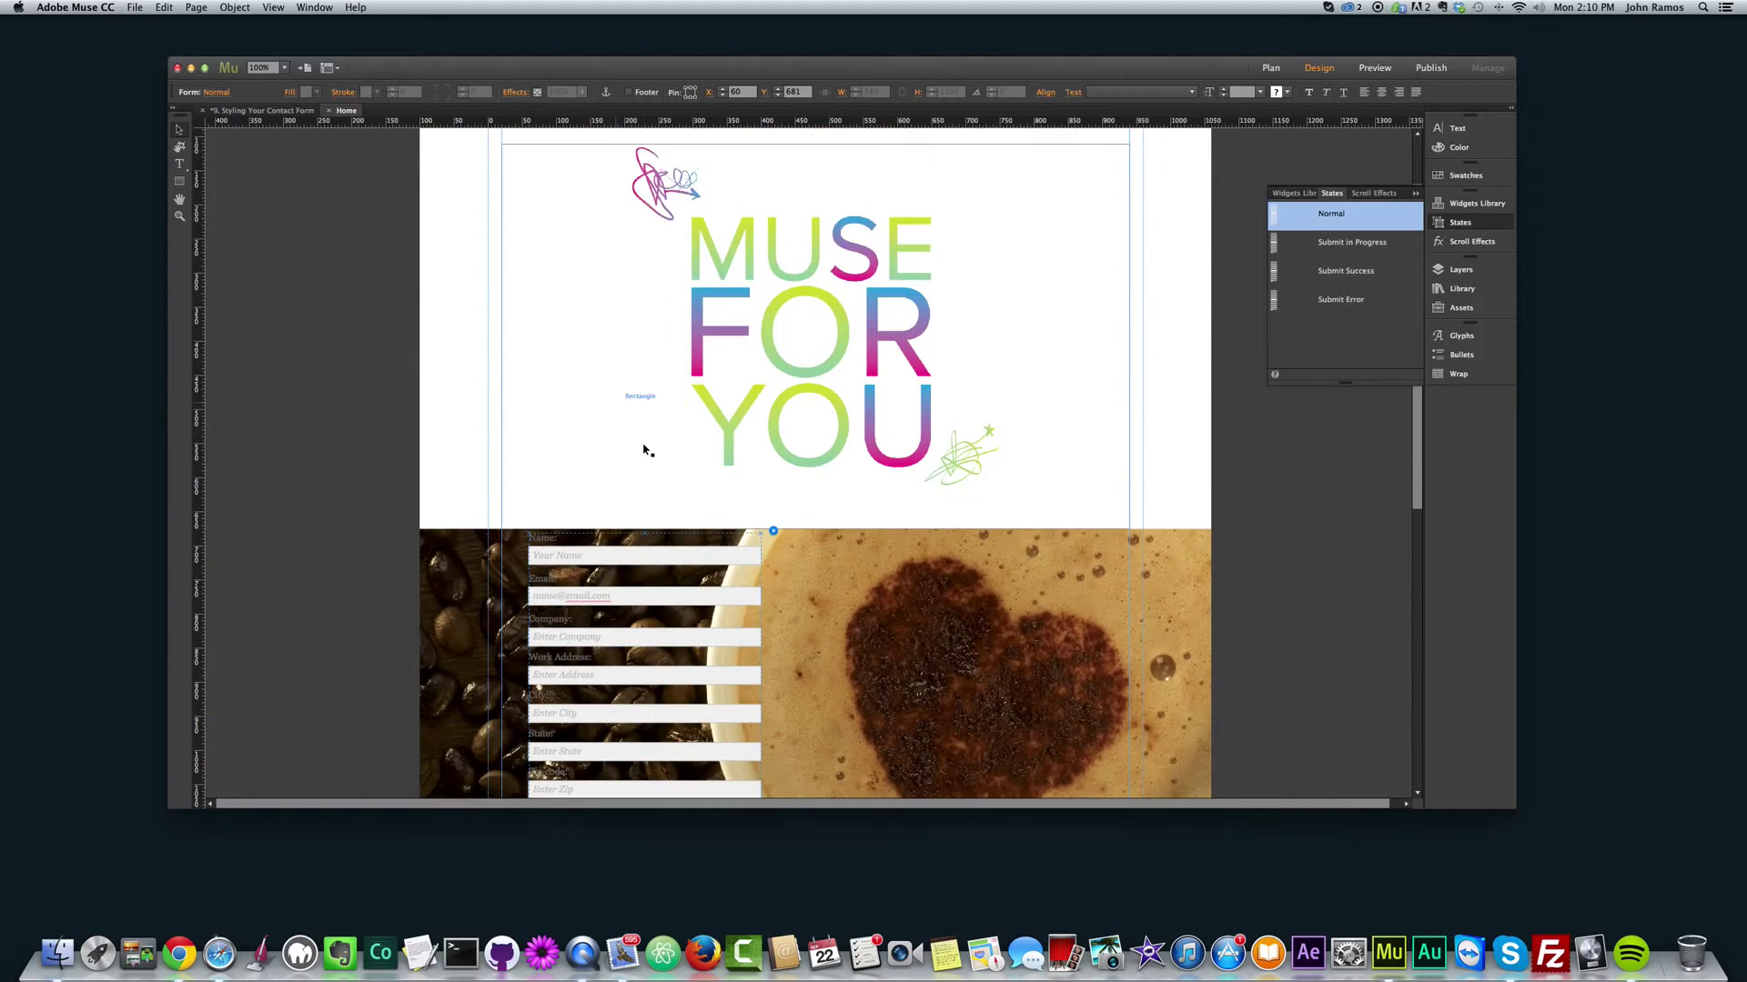
{"action": "scroll", "coordinate": [644, 449], "scroll_direction": "down", "scroll_amount": 2}
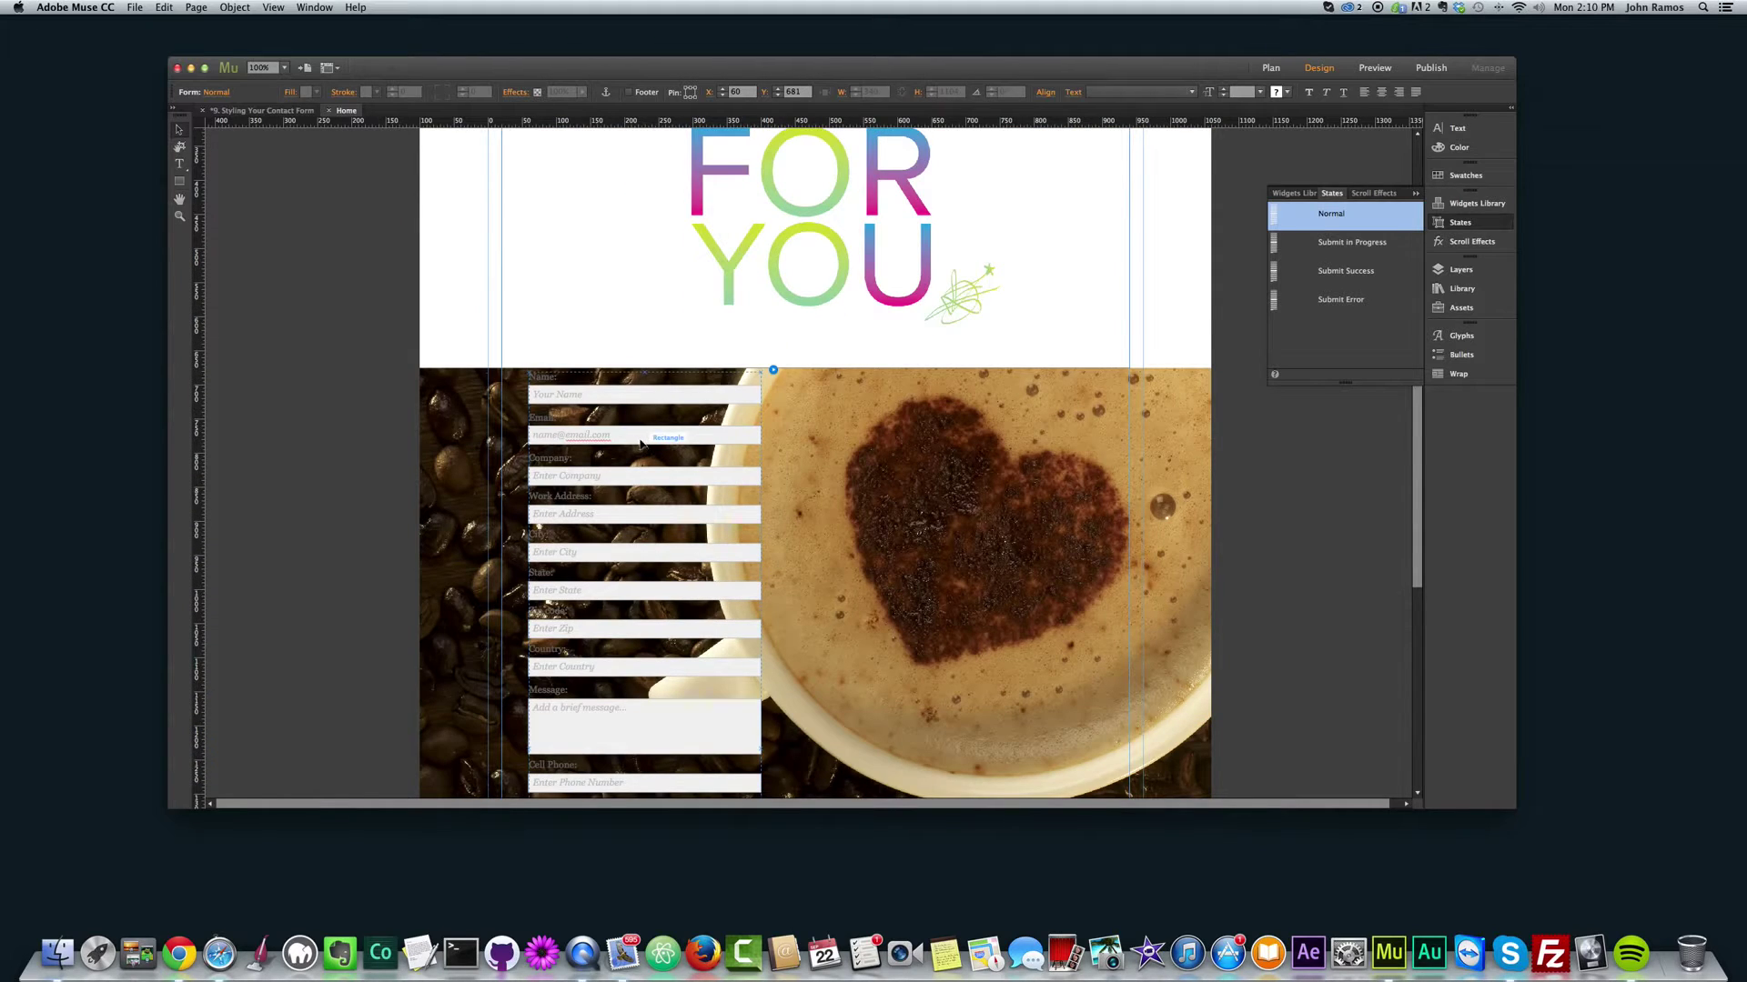
{"action": "key", "text": "Delete"}
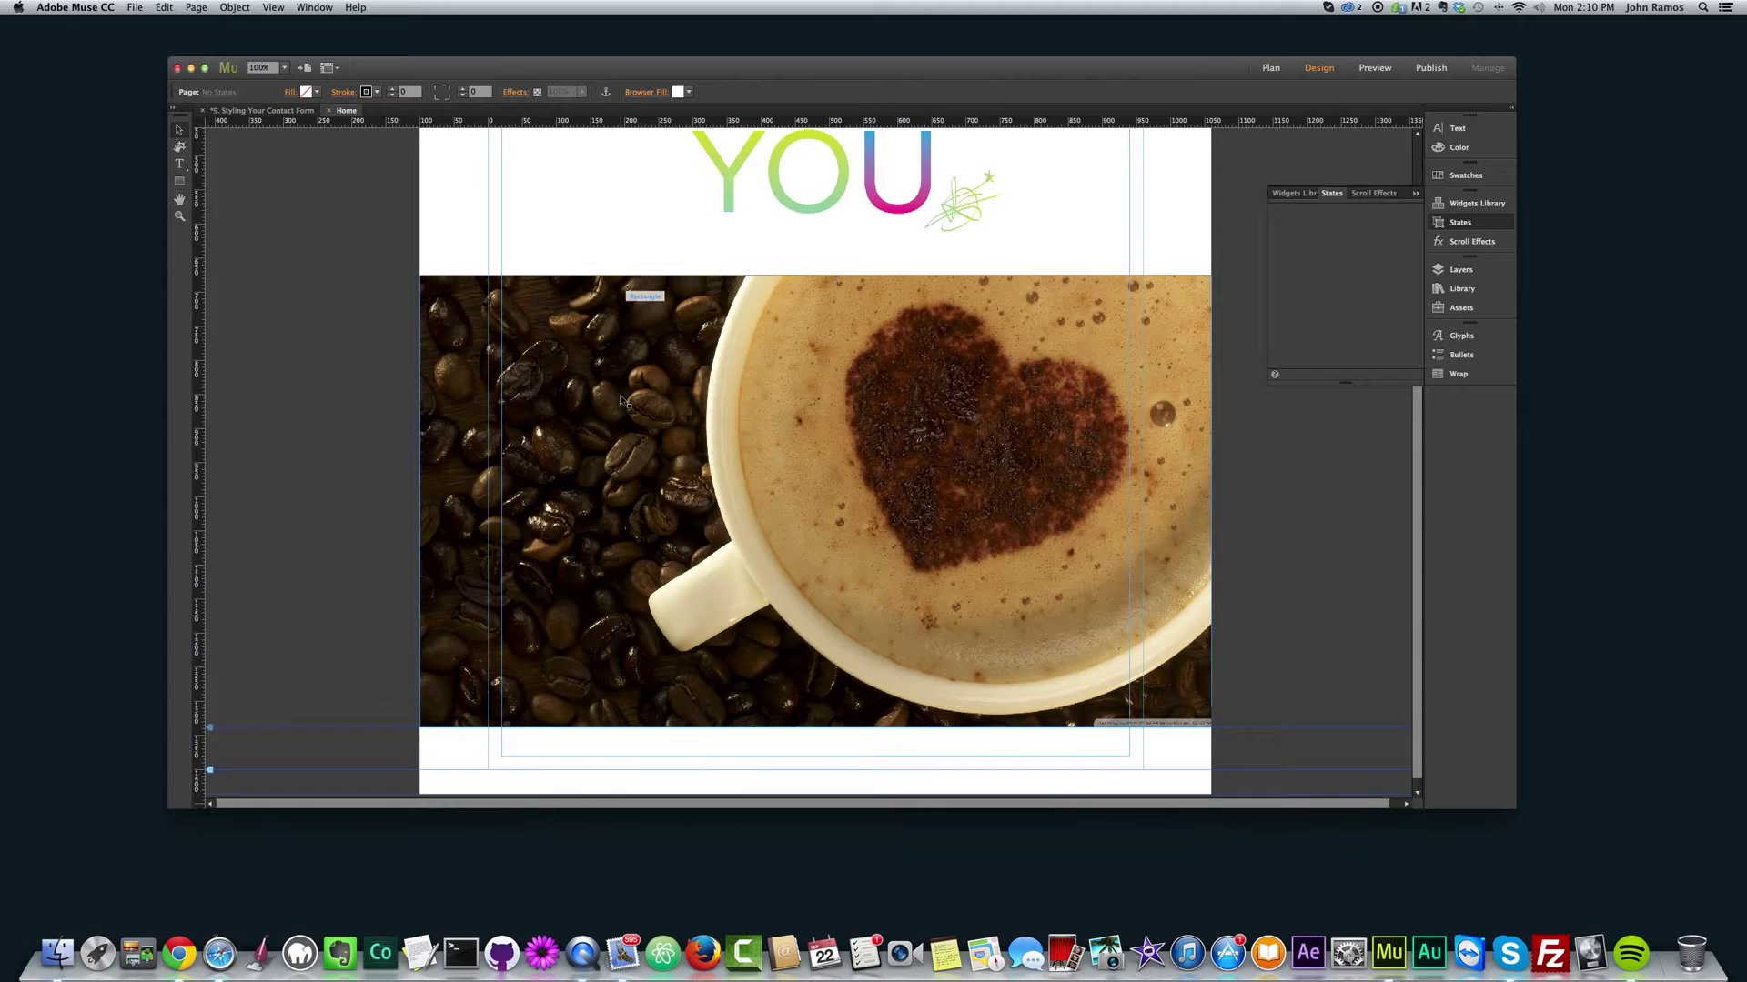
{"action": "scroll", "coordinate": [619, 396], "scroll_direction": "up", "scroll_amount": 3}
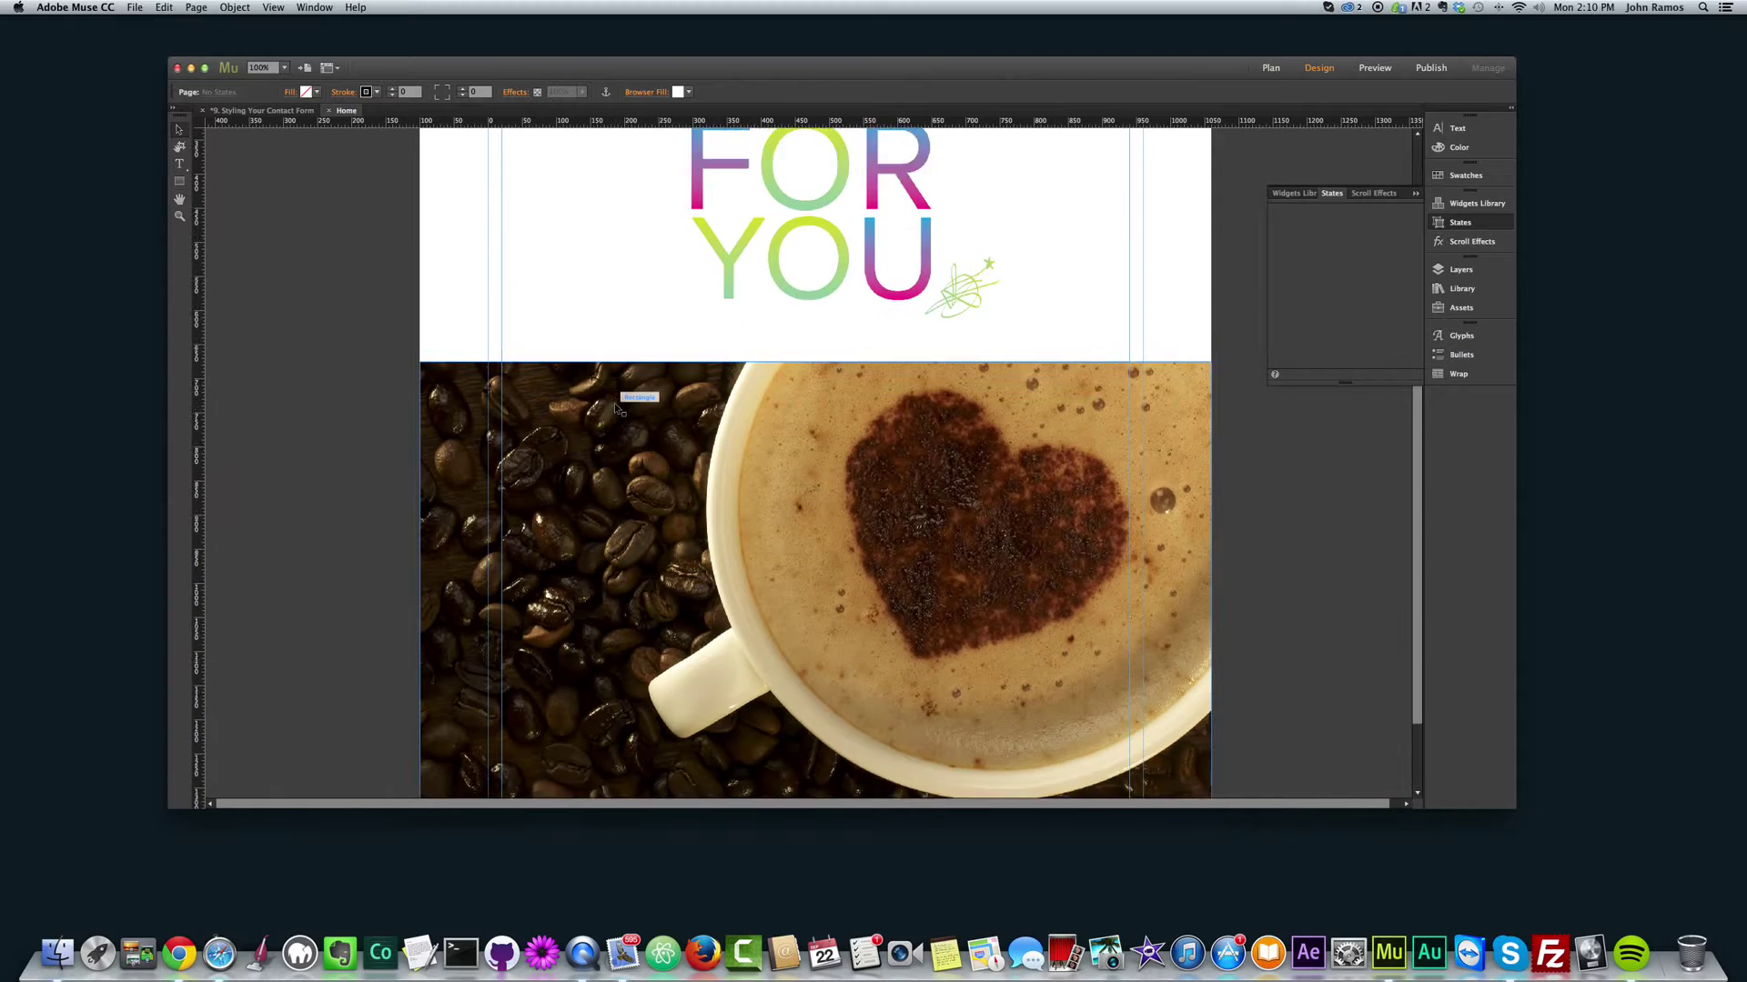
{"action": "scroll", "coordinate": [620, 395], "scroll_direction": "down", "scroll_amount": 2}
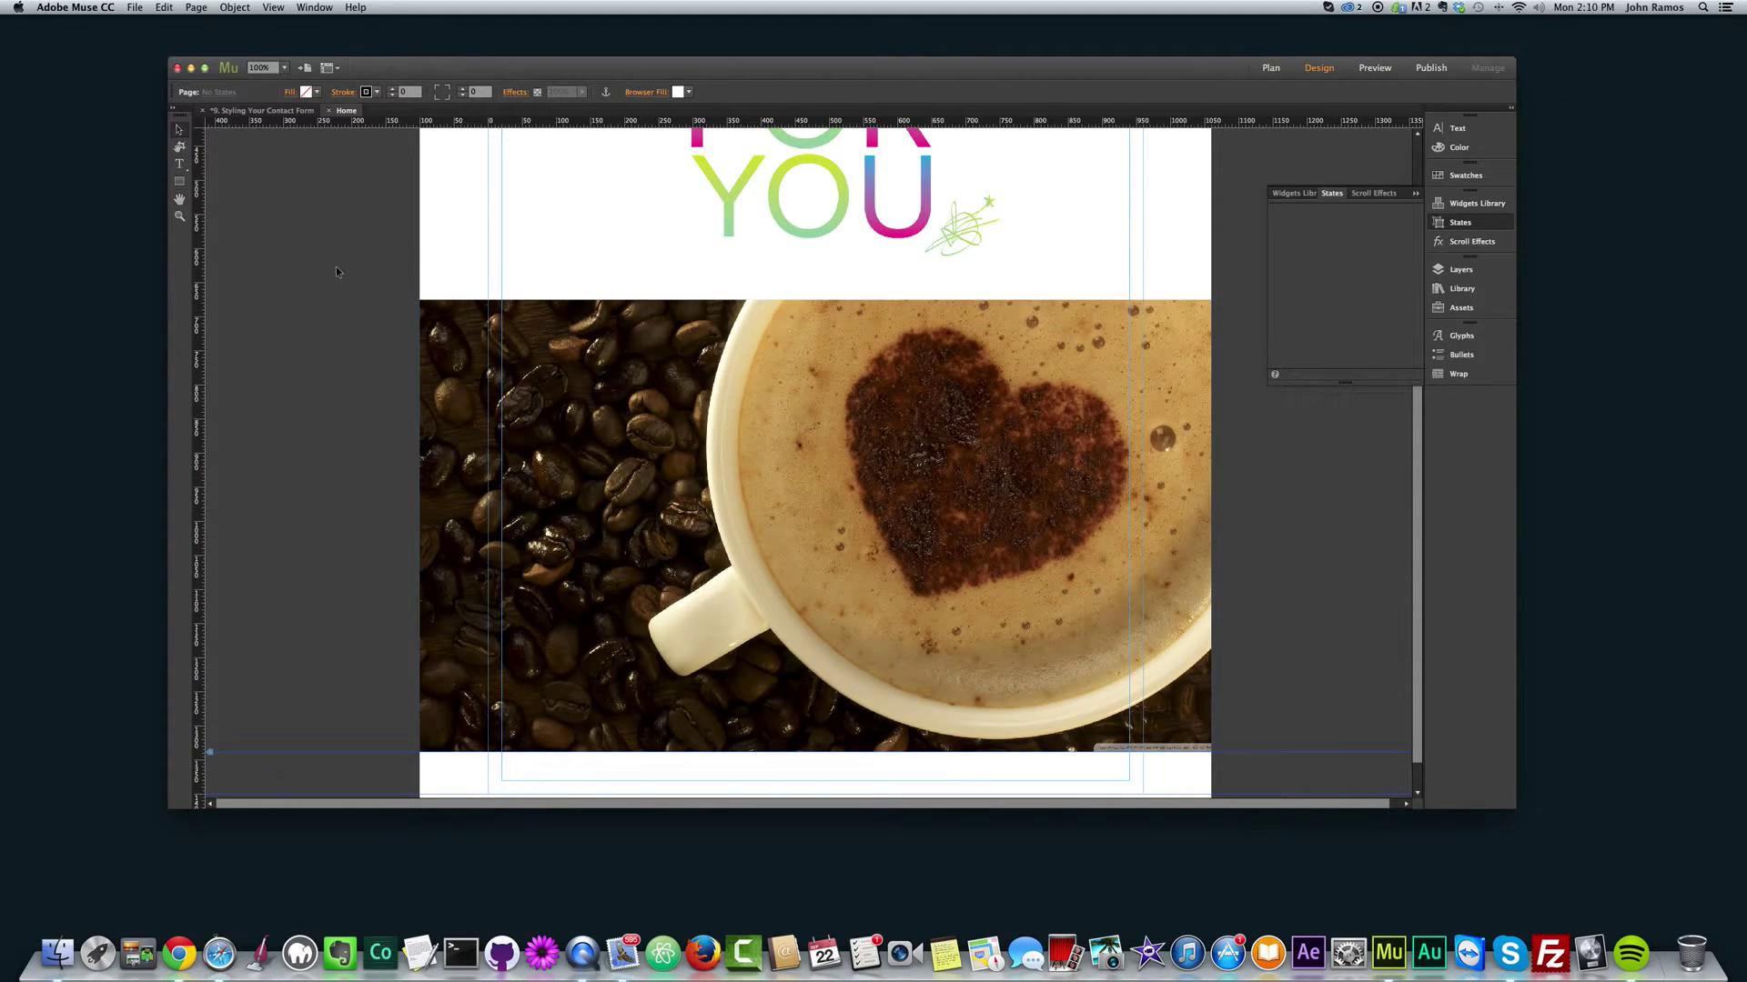
Step: Insert a Simple Contact form widget and nudge it left onto the coffee beans
{"action": "left_click", "coordinate": [234, 8]}
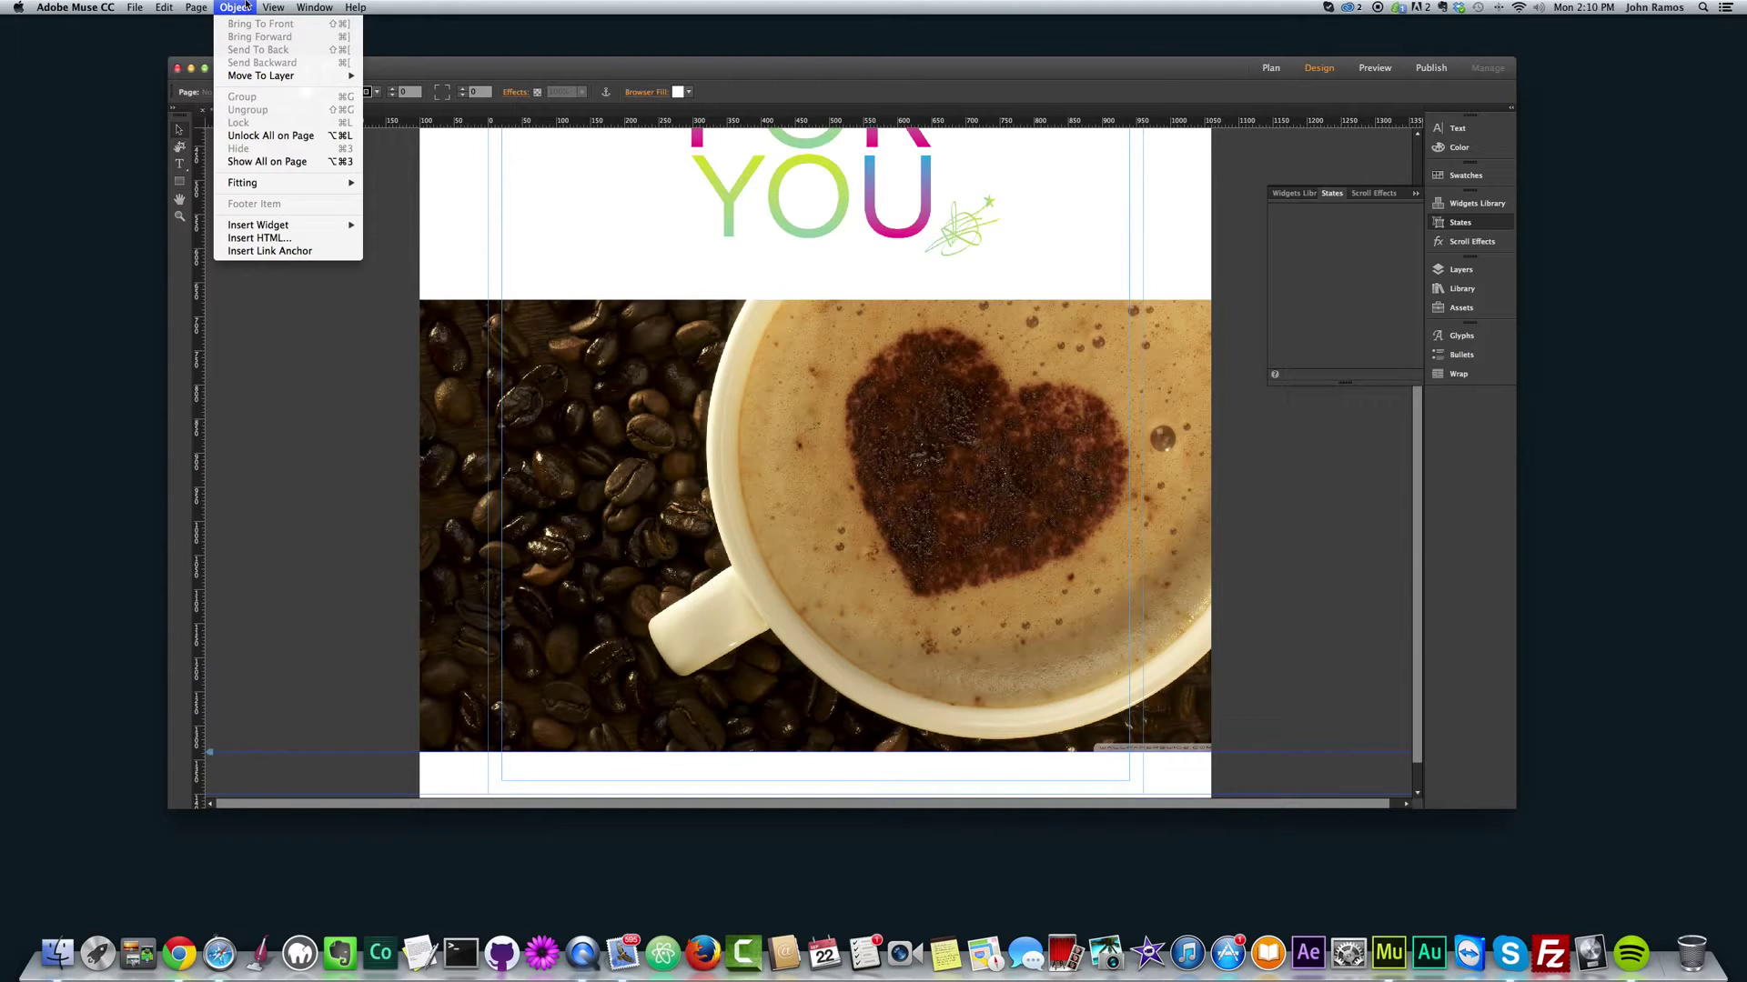
{"action": "mouse_move", "coordinate": [282, 225]}
{"action": "mouse_move", "coordinate": [387, 255]}
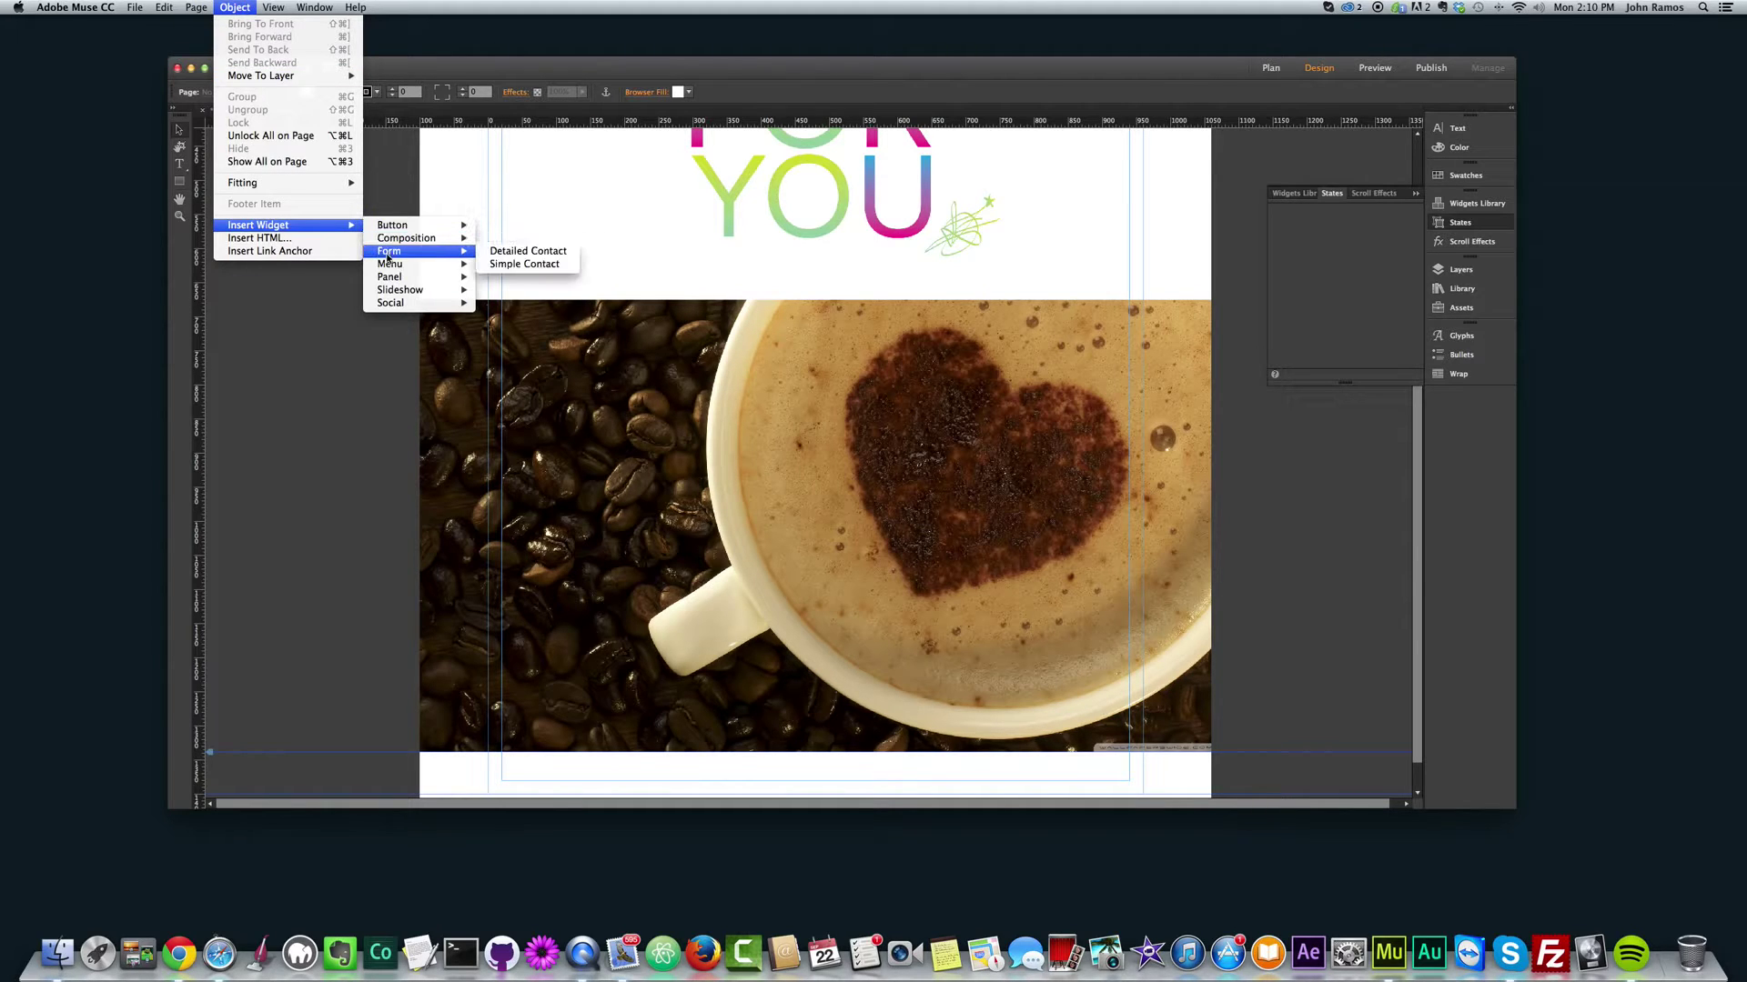
{"action": "left_click", "coordinate": [546, 264]}
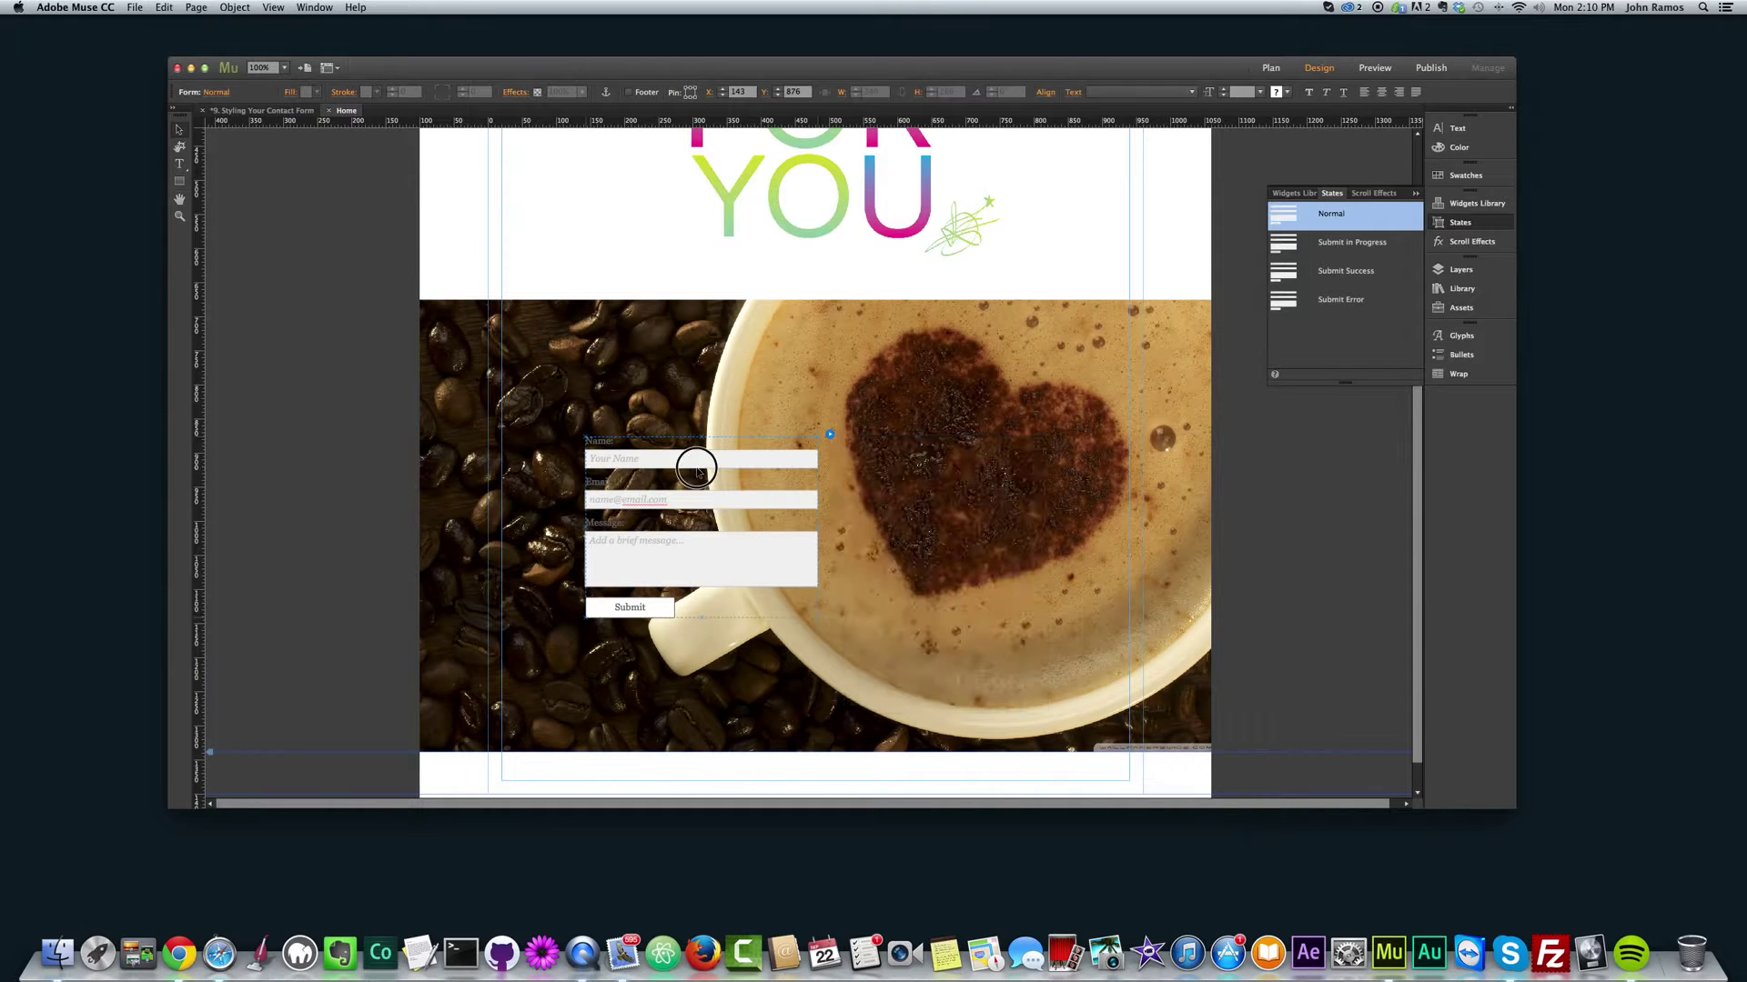
{"action": "left_click_drag", "start_coordinate": [693, 467], "coordinate": [639, 437]}
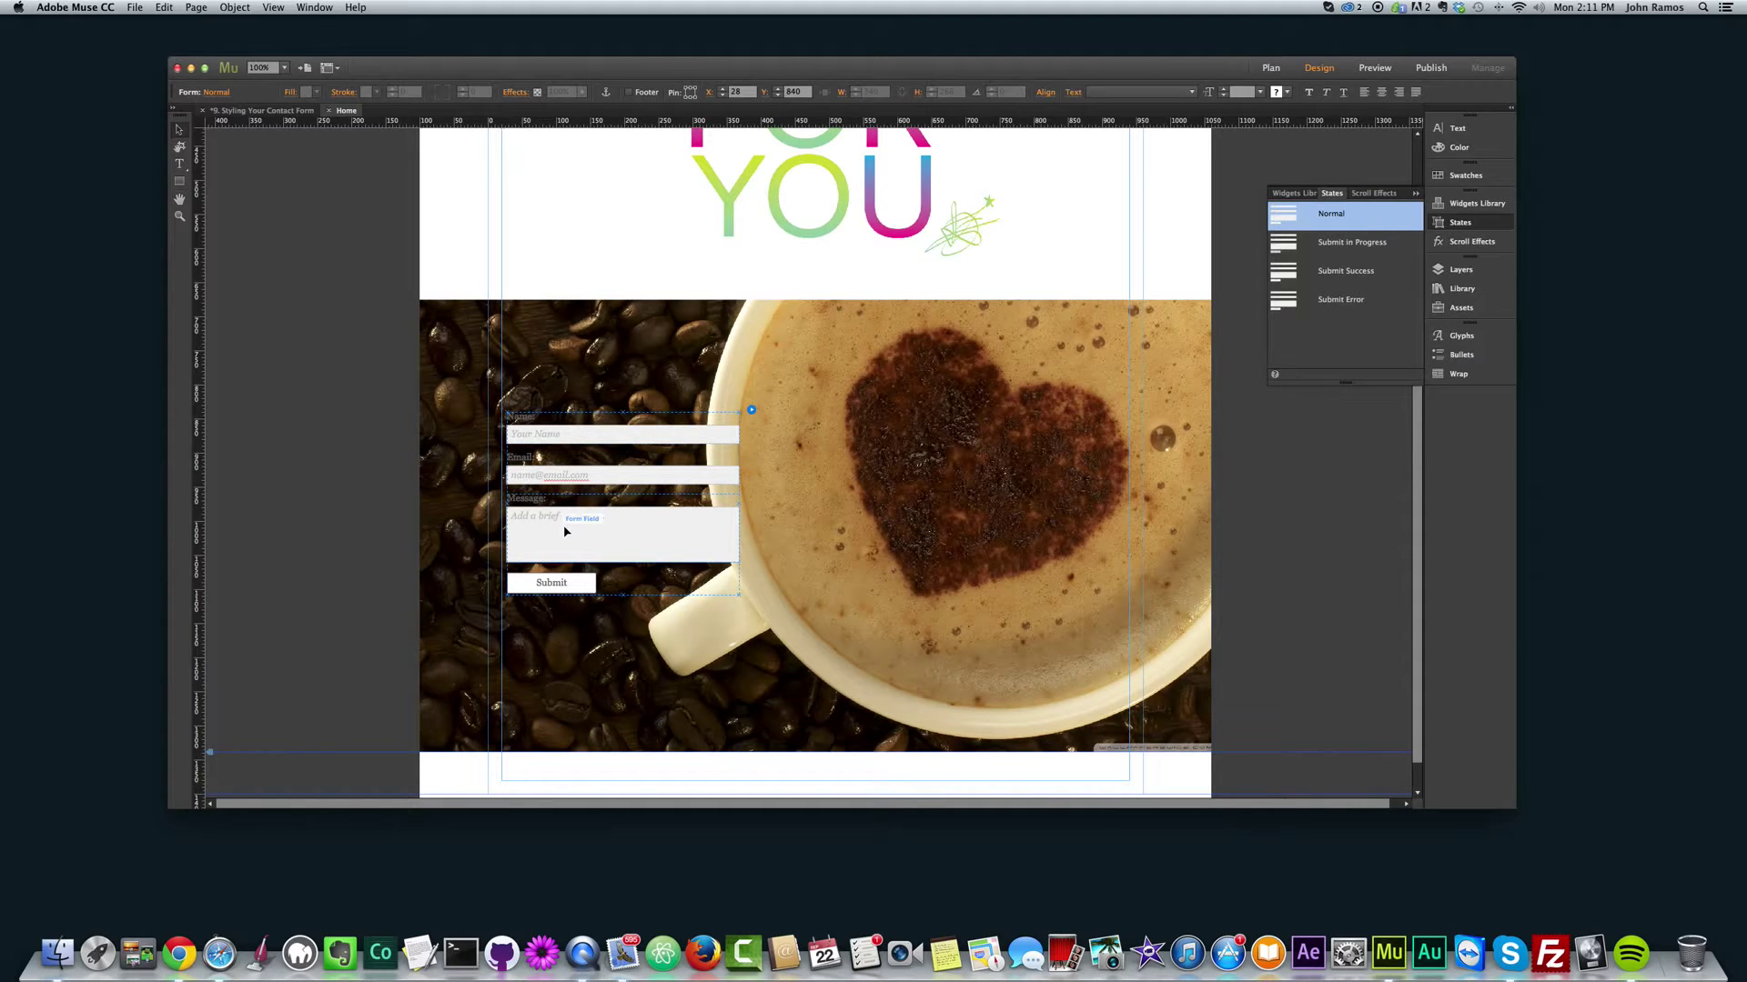
{"action": "left_click_drag", "start_coordinate": [643, 437], "coordinate": [642, 443]}
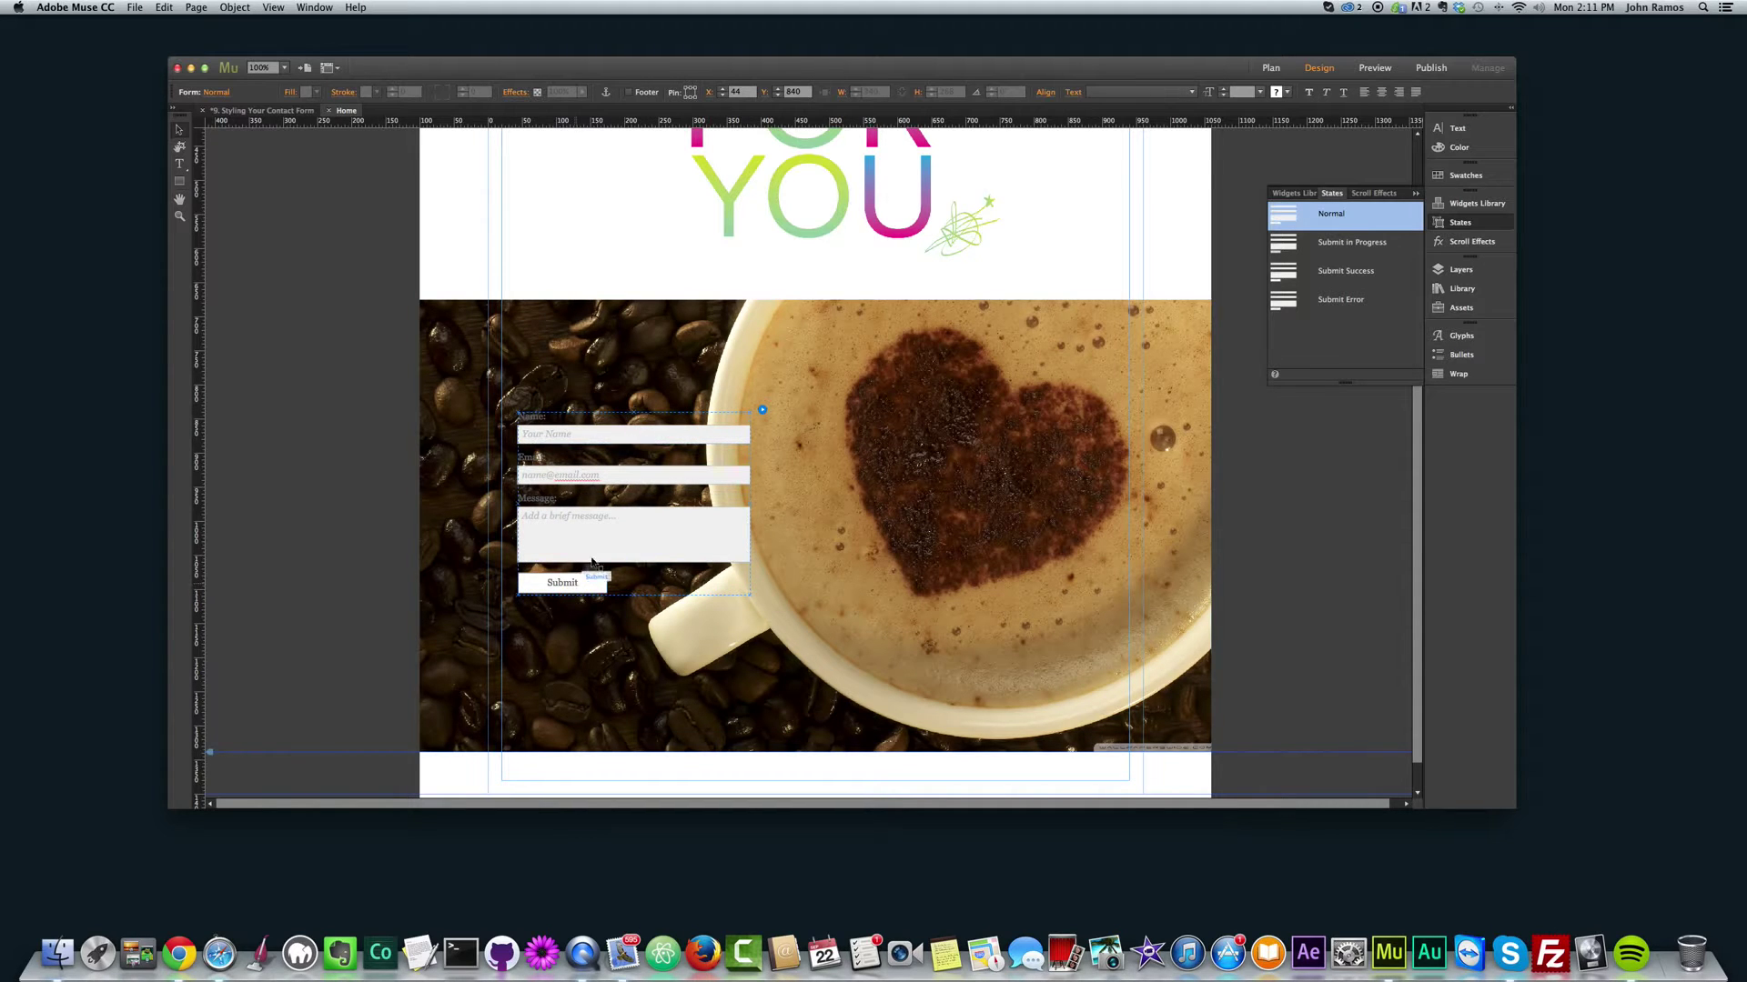
{"action": "left_click_drag", "start_coordinate": [639, 434], "coordinate": [624, 439]}
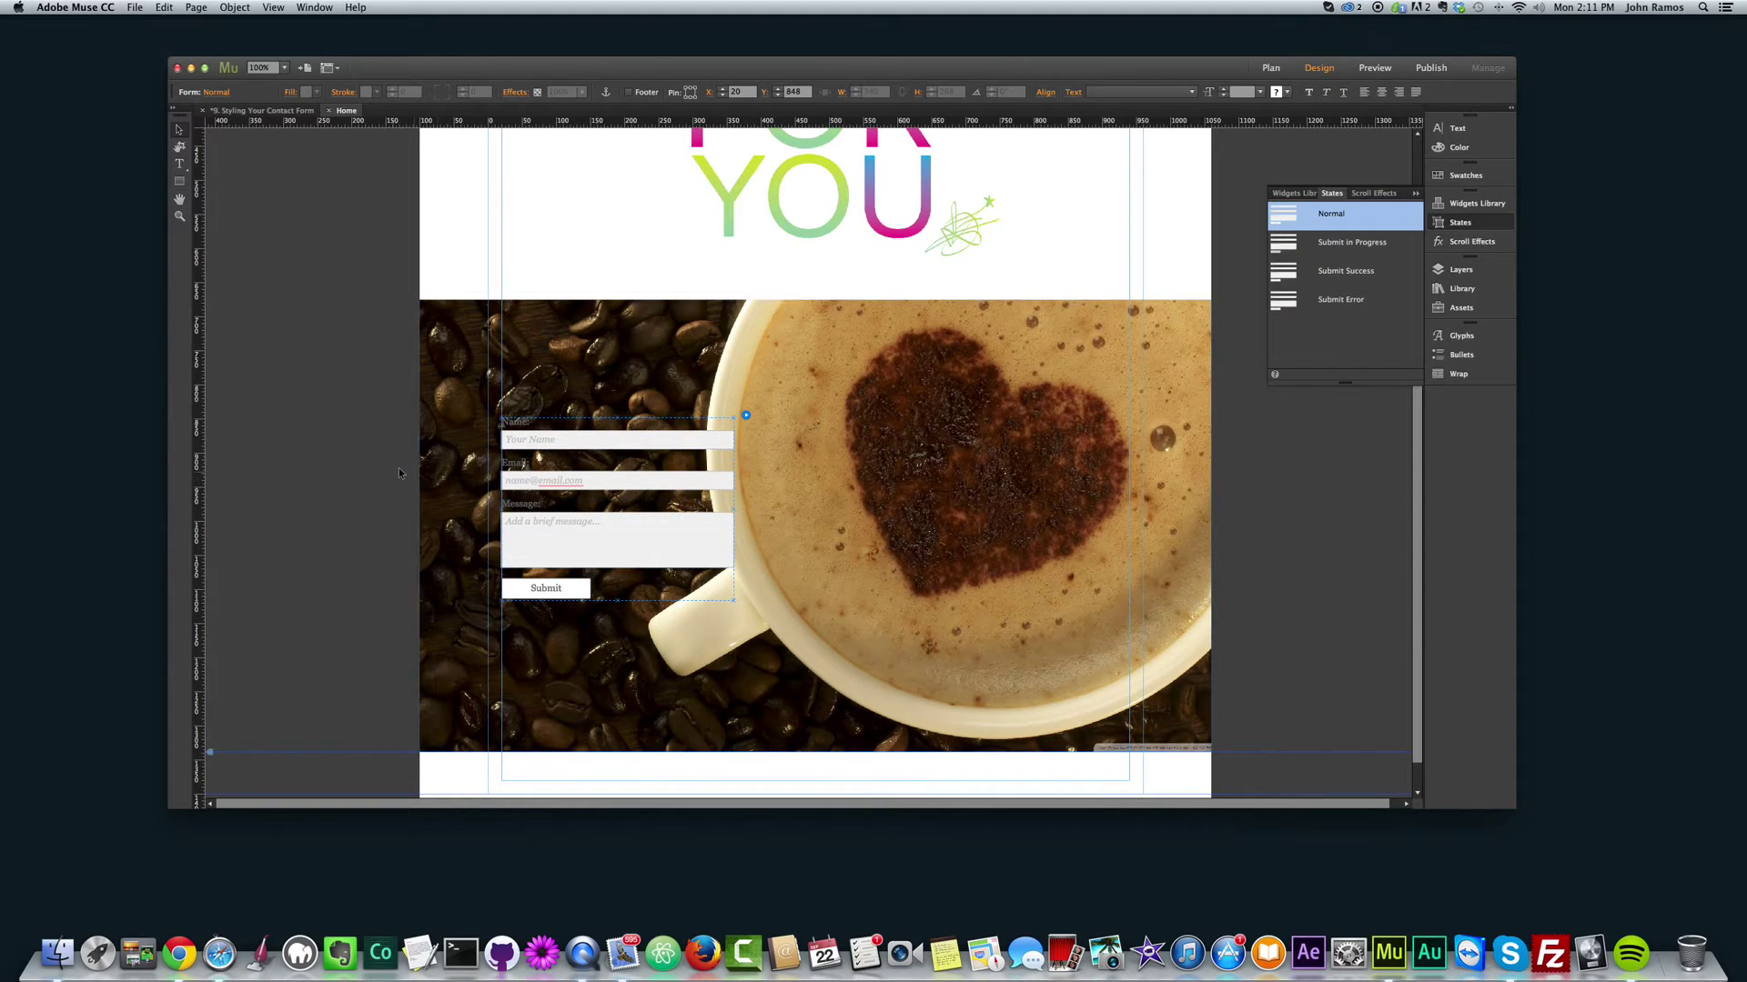
Step: Re-space the form fields, moving the Name field up and the Message field down
{"action": "left_click", "coordinate": [344, 440]}
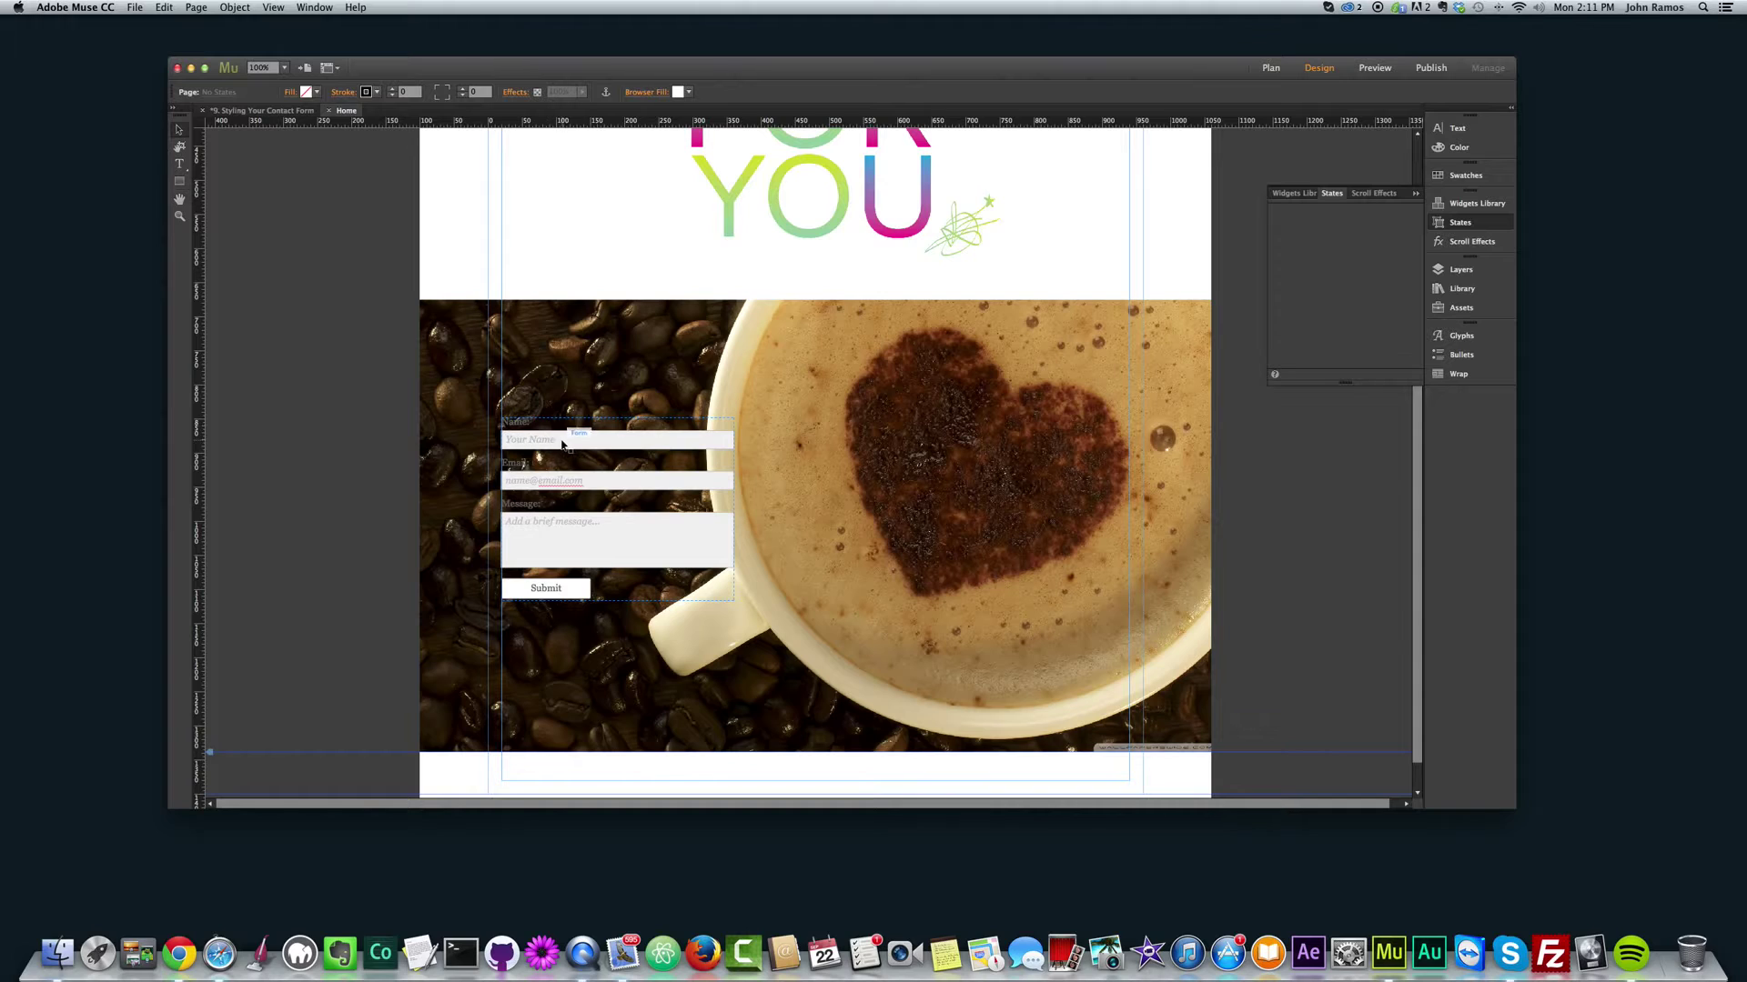
{"action": "left_click", "coordinate": [589, 442]}
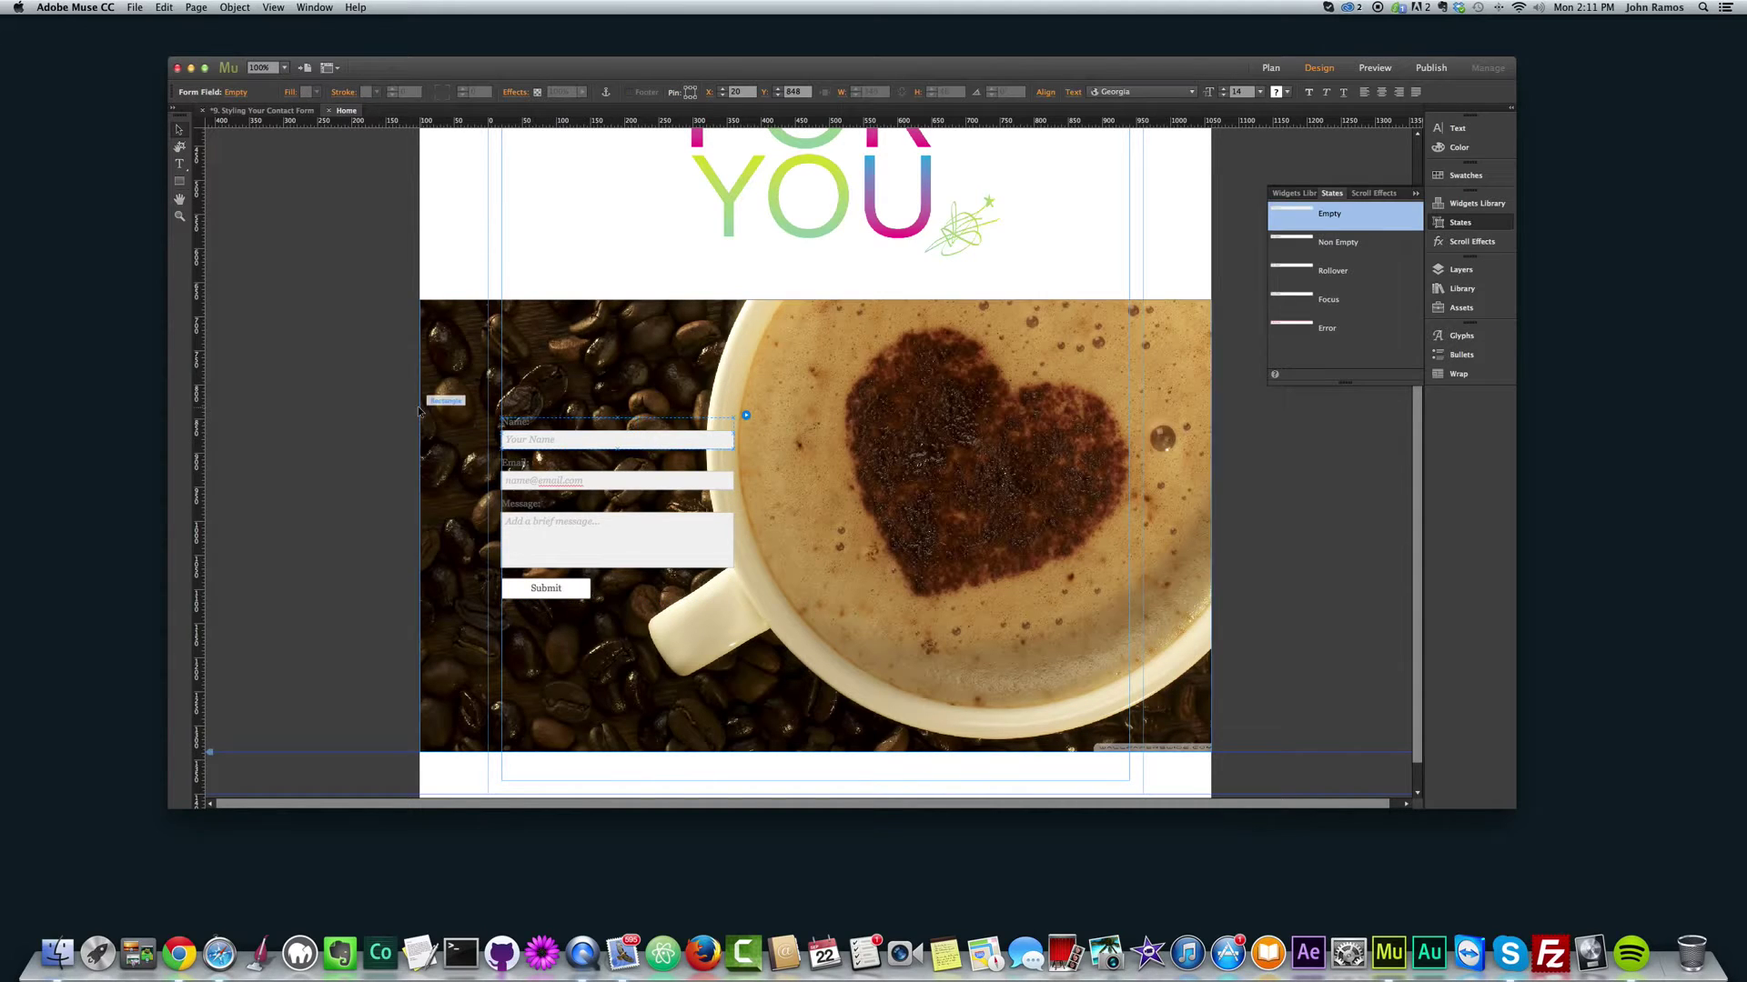
{"action": "left_click", "coordinate": [623, 445]}
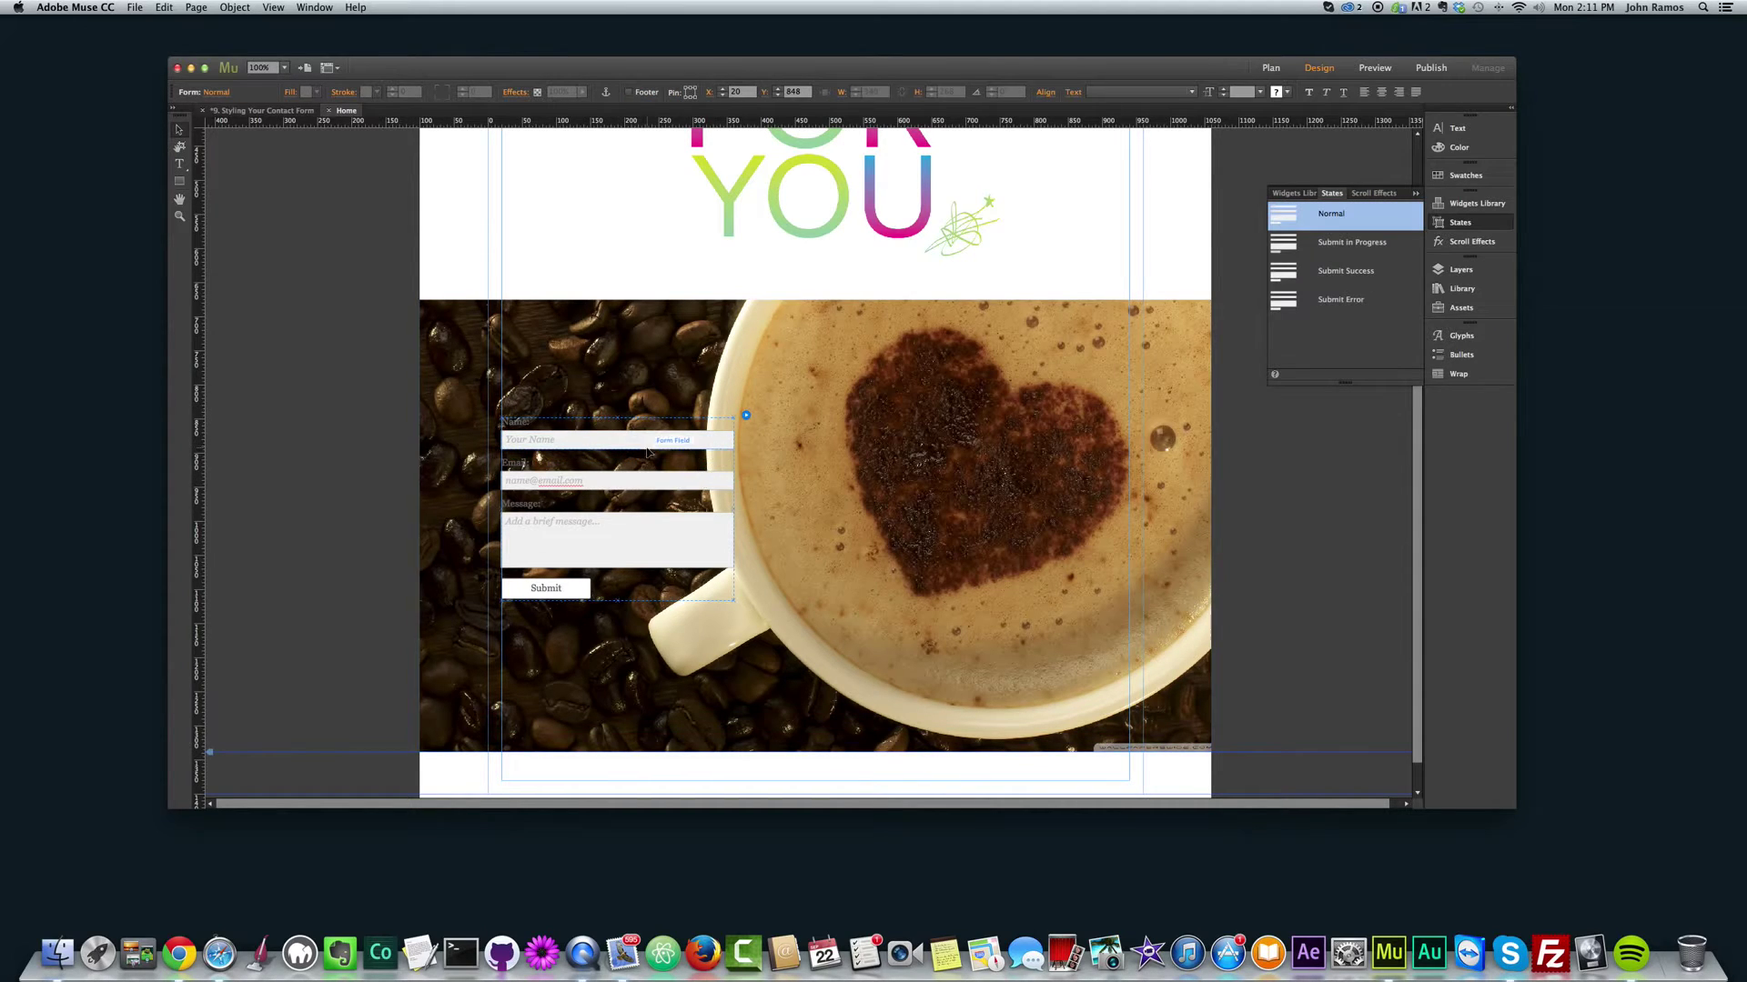
{"action": "left_click", "coordinate": [648, 445]}
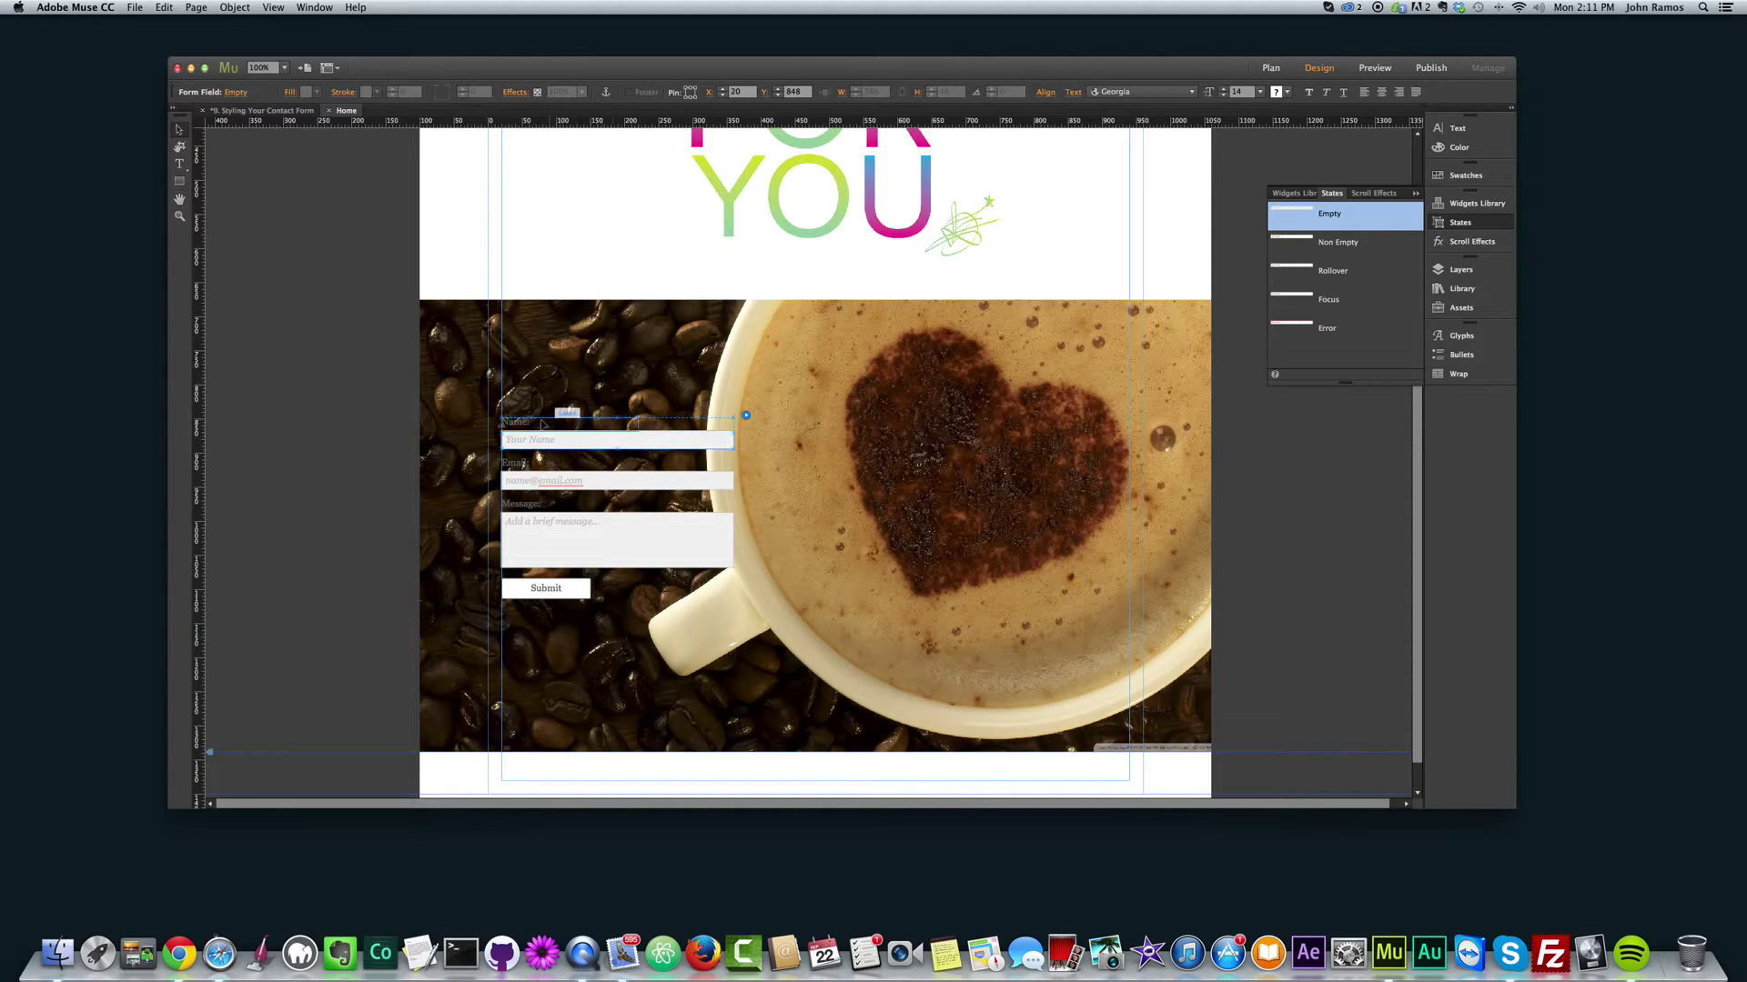
{"action": "left_click_drag", "start_coordinate": [529, 434], "coordinate": [604, 436]}
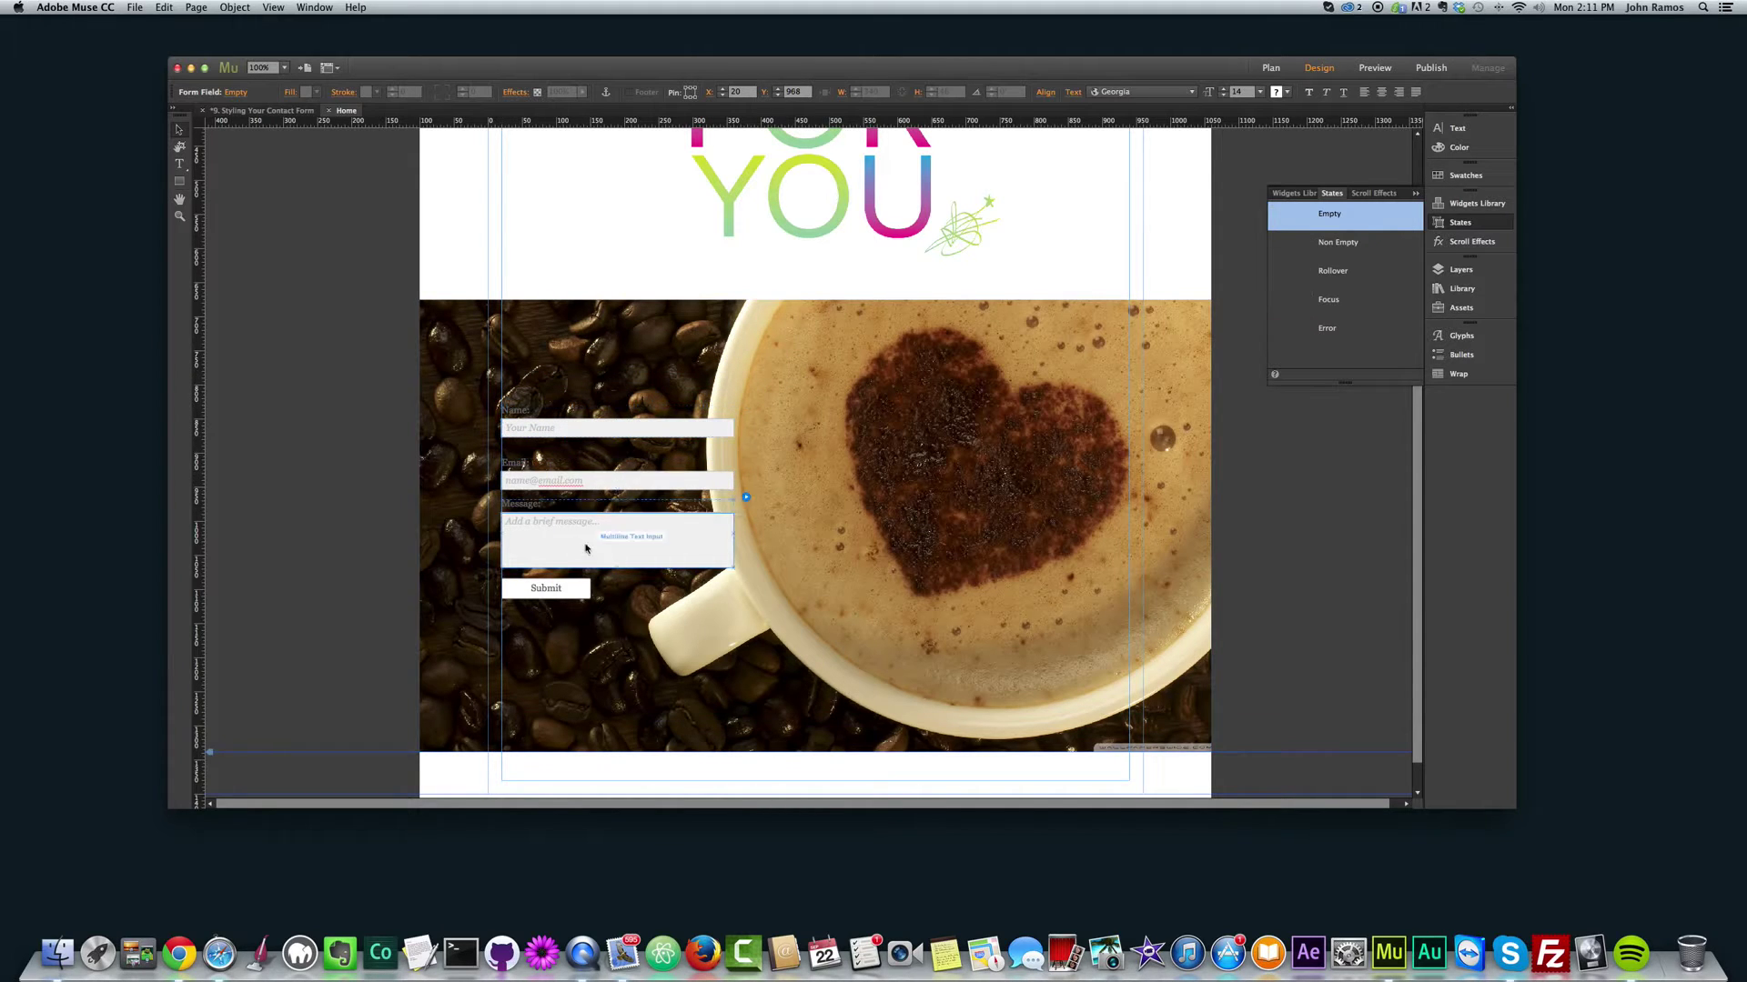
{"action": "left_click", "coordinate": [544, 508]}
{"action": "left_click_drag", "start_coordinate": [544, 508], "coordinate": [566, 529]}
Step: Drag the Submit button onto the coffee heart and nudge the Email field down
{"action": "left_click", "coordinate": [566, 593]}
{"action": "left_click_drag", "start_coordinate": [566, 594], "coordinate": [928, 441]}
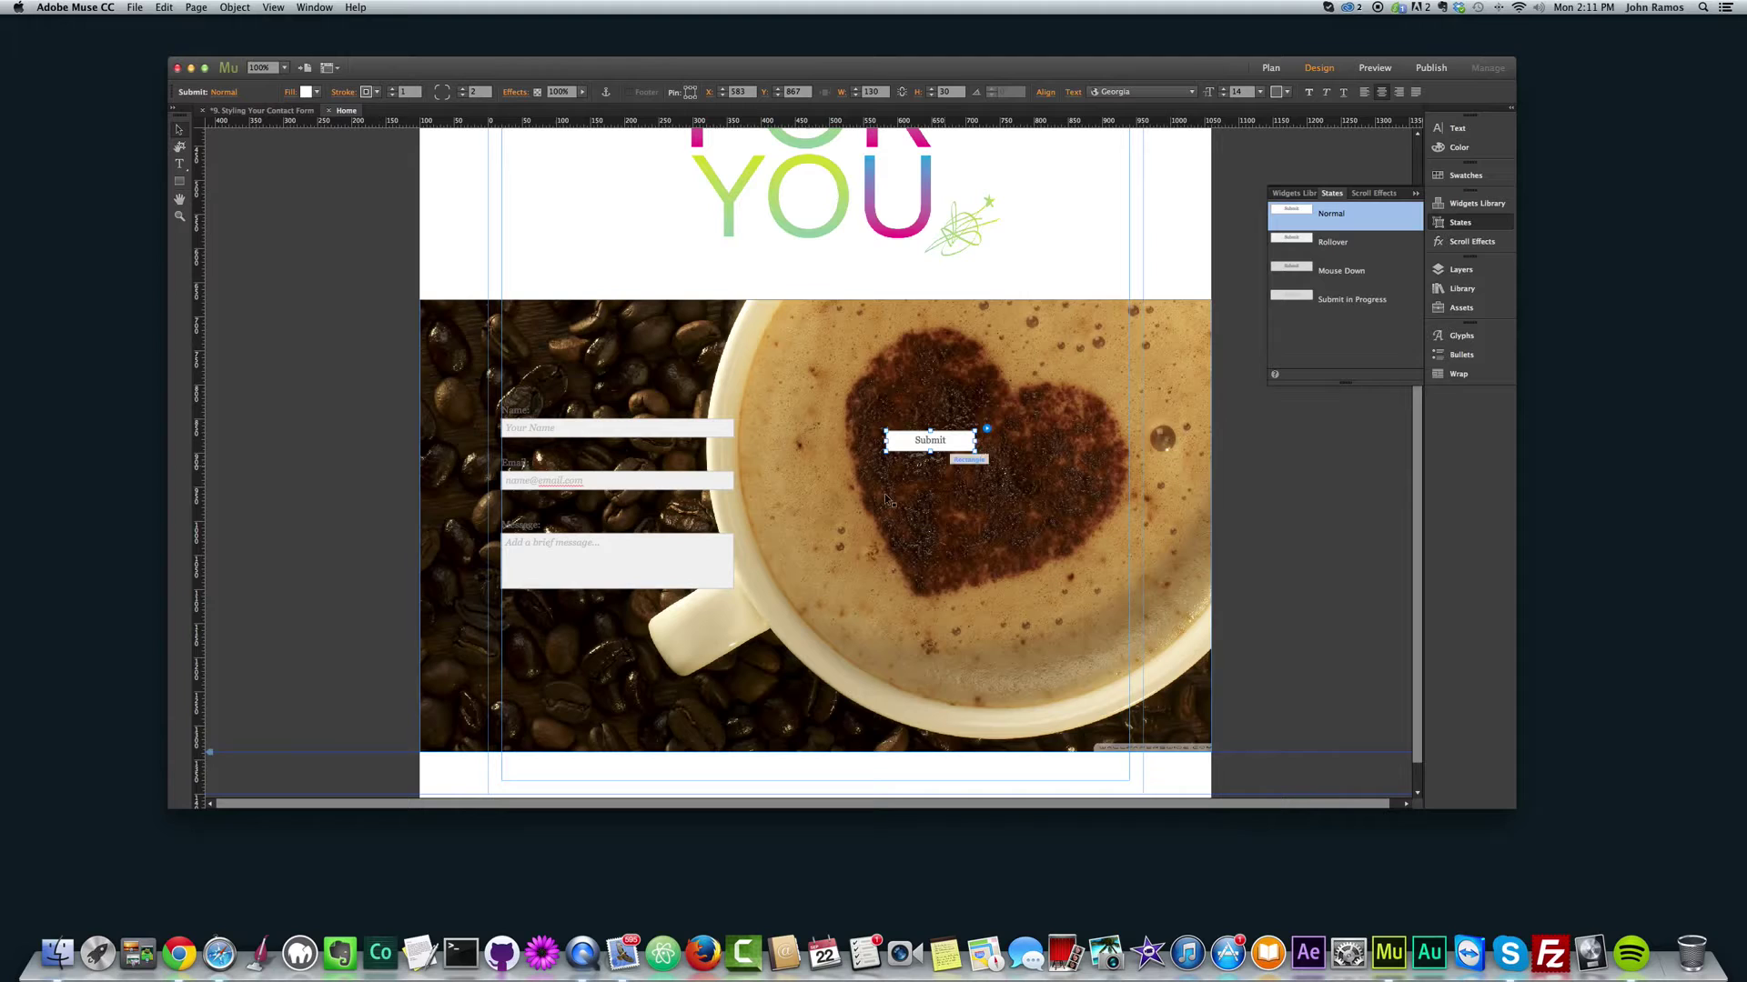
{"action": "left_click", "coordinate": [598, 483]}
{"action": "left_click_drag", "start_coordinate": [599, 483], "coordinate": [599, 489]}
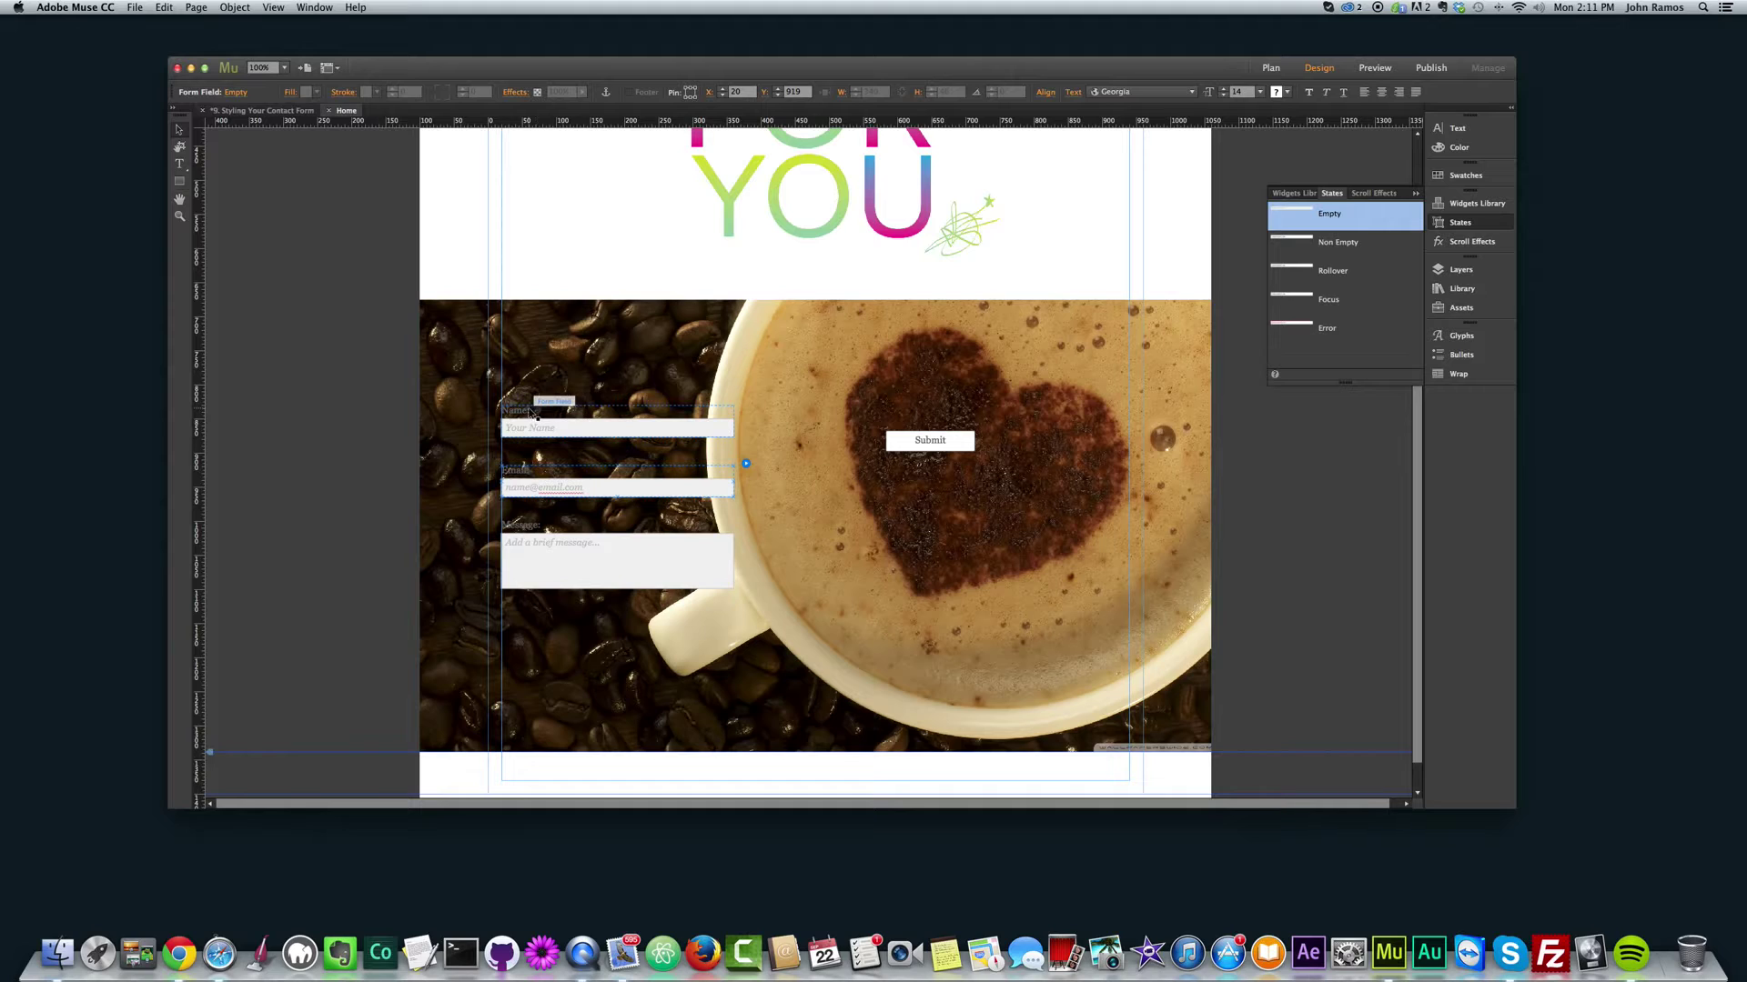
Step: Change the Name label's font from Georgia to the Meddon script font
{"action": "left_click", "coordinate": [524, 414]}
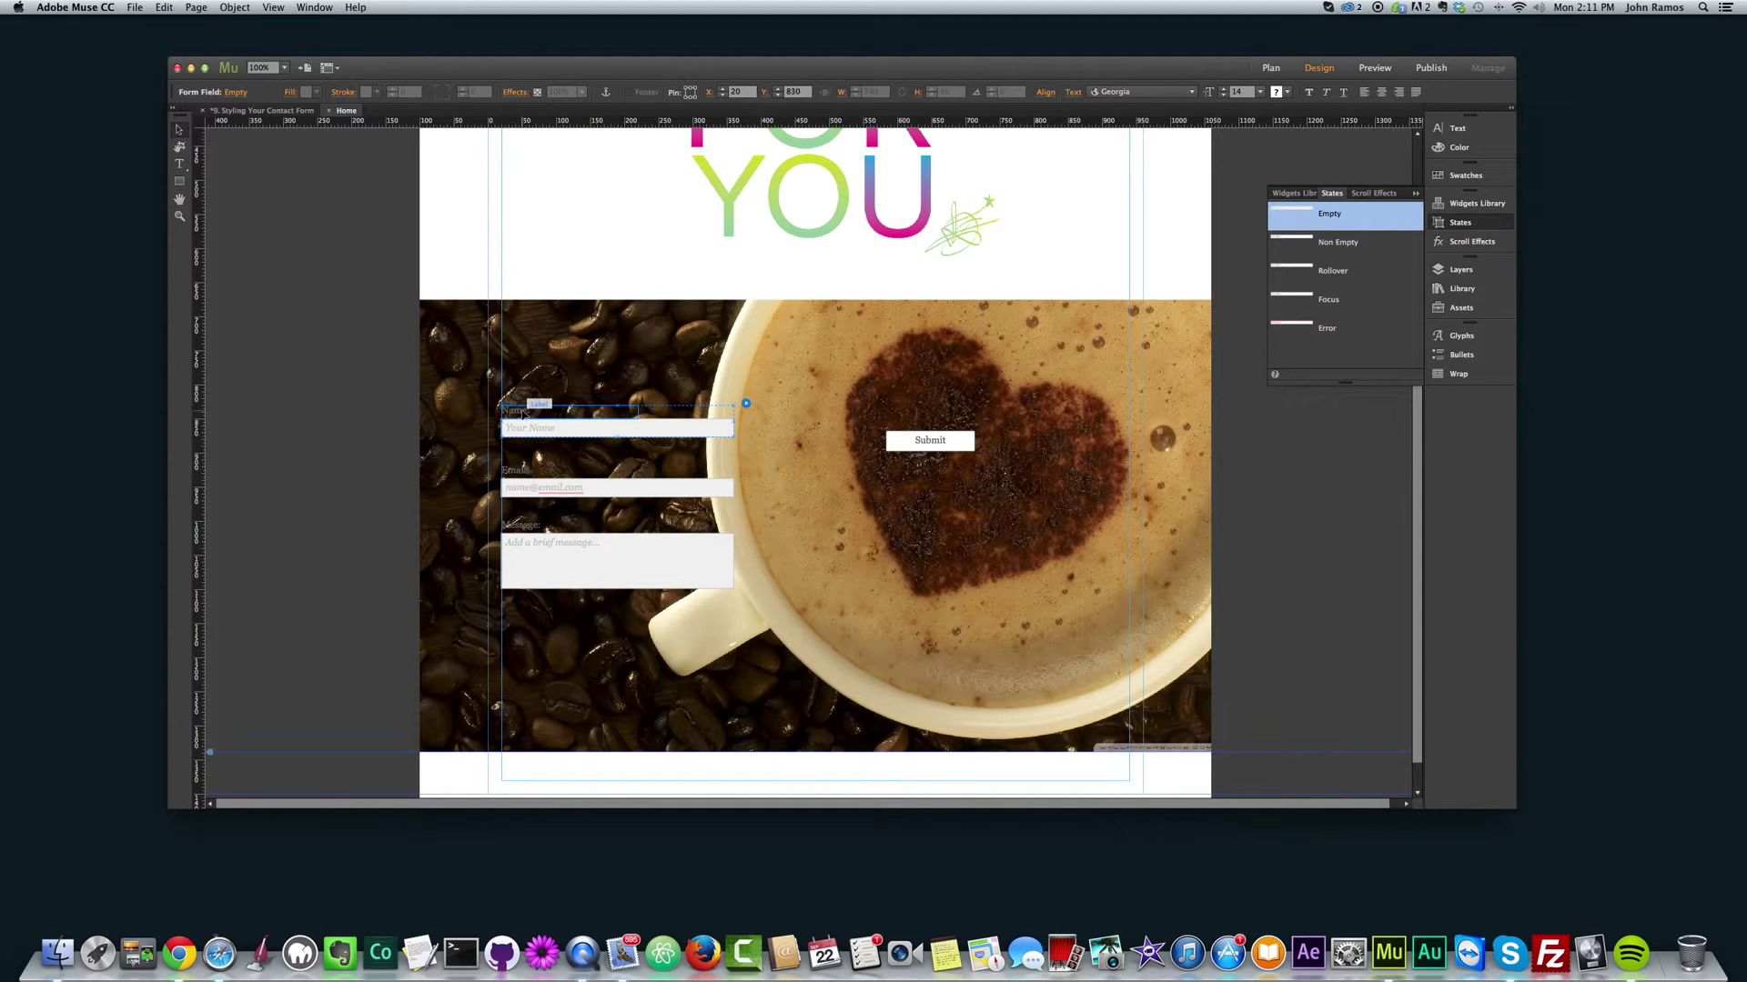
{"action": "double_click", "coordinate": [523, 412]}
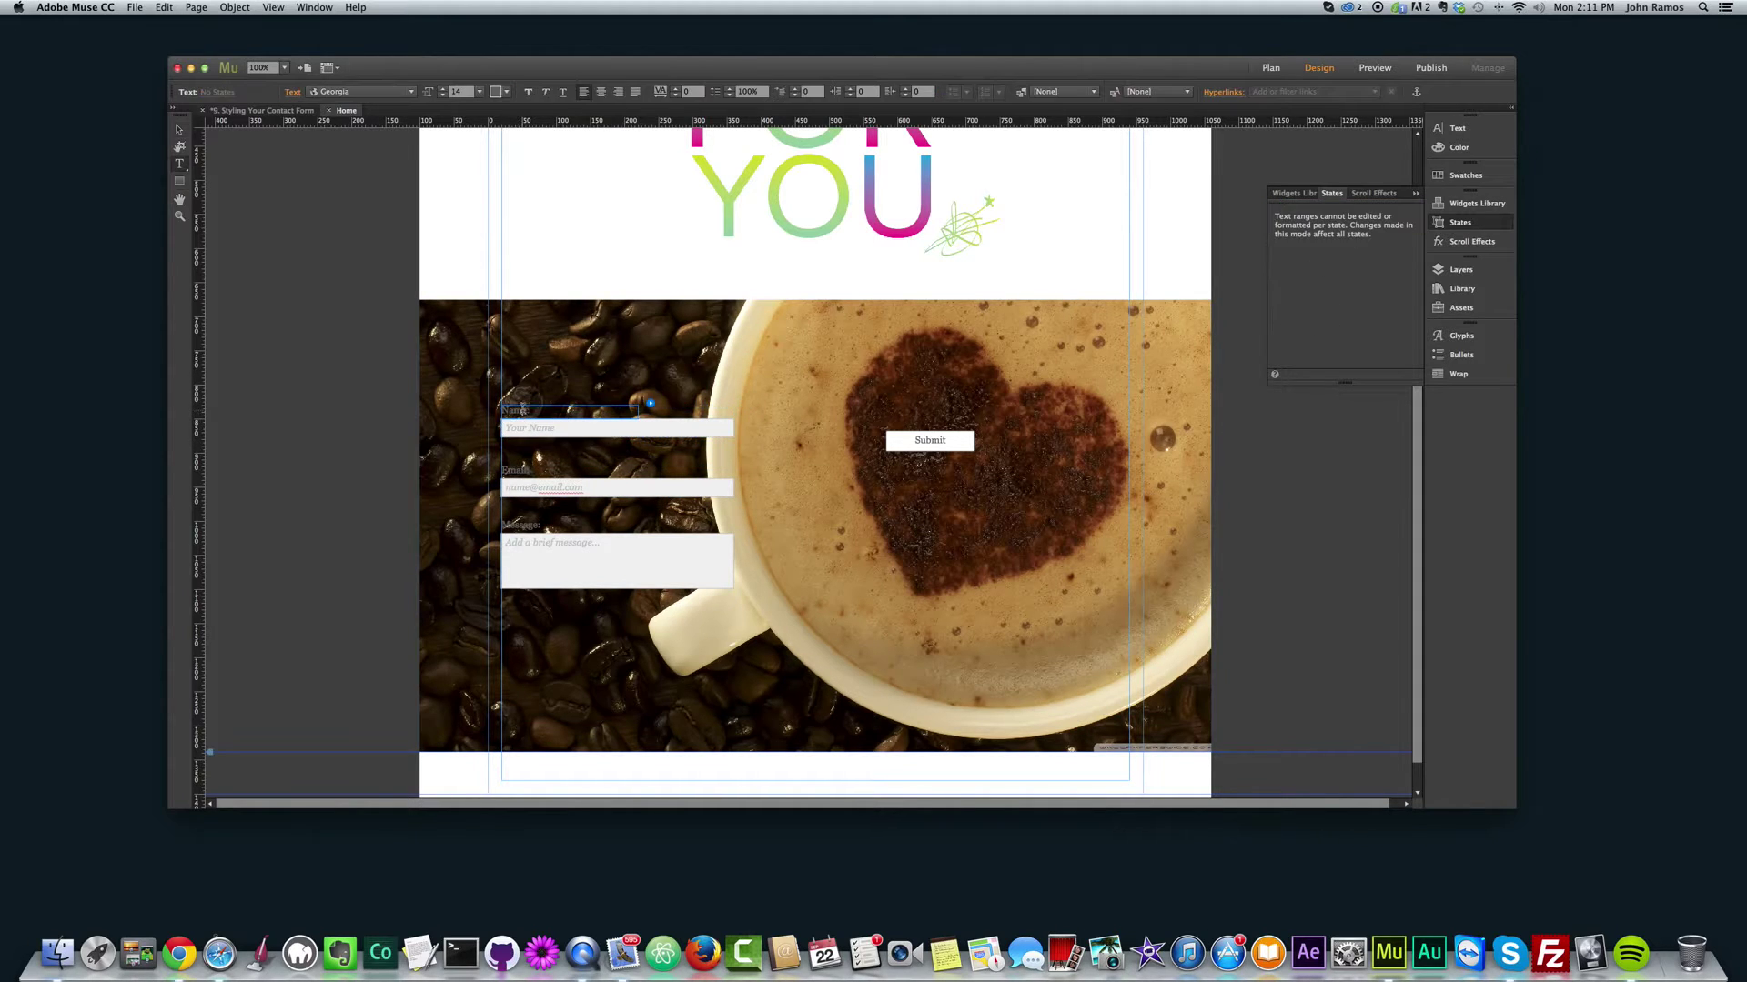
{"action": "left_click_drag", "start_coordinate": [499, 410], "coordinate": [549, 411]}
{"action": "left_click", "coordinate": [411, 93]}
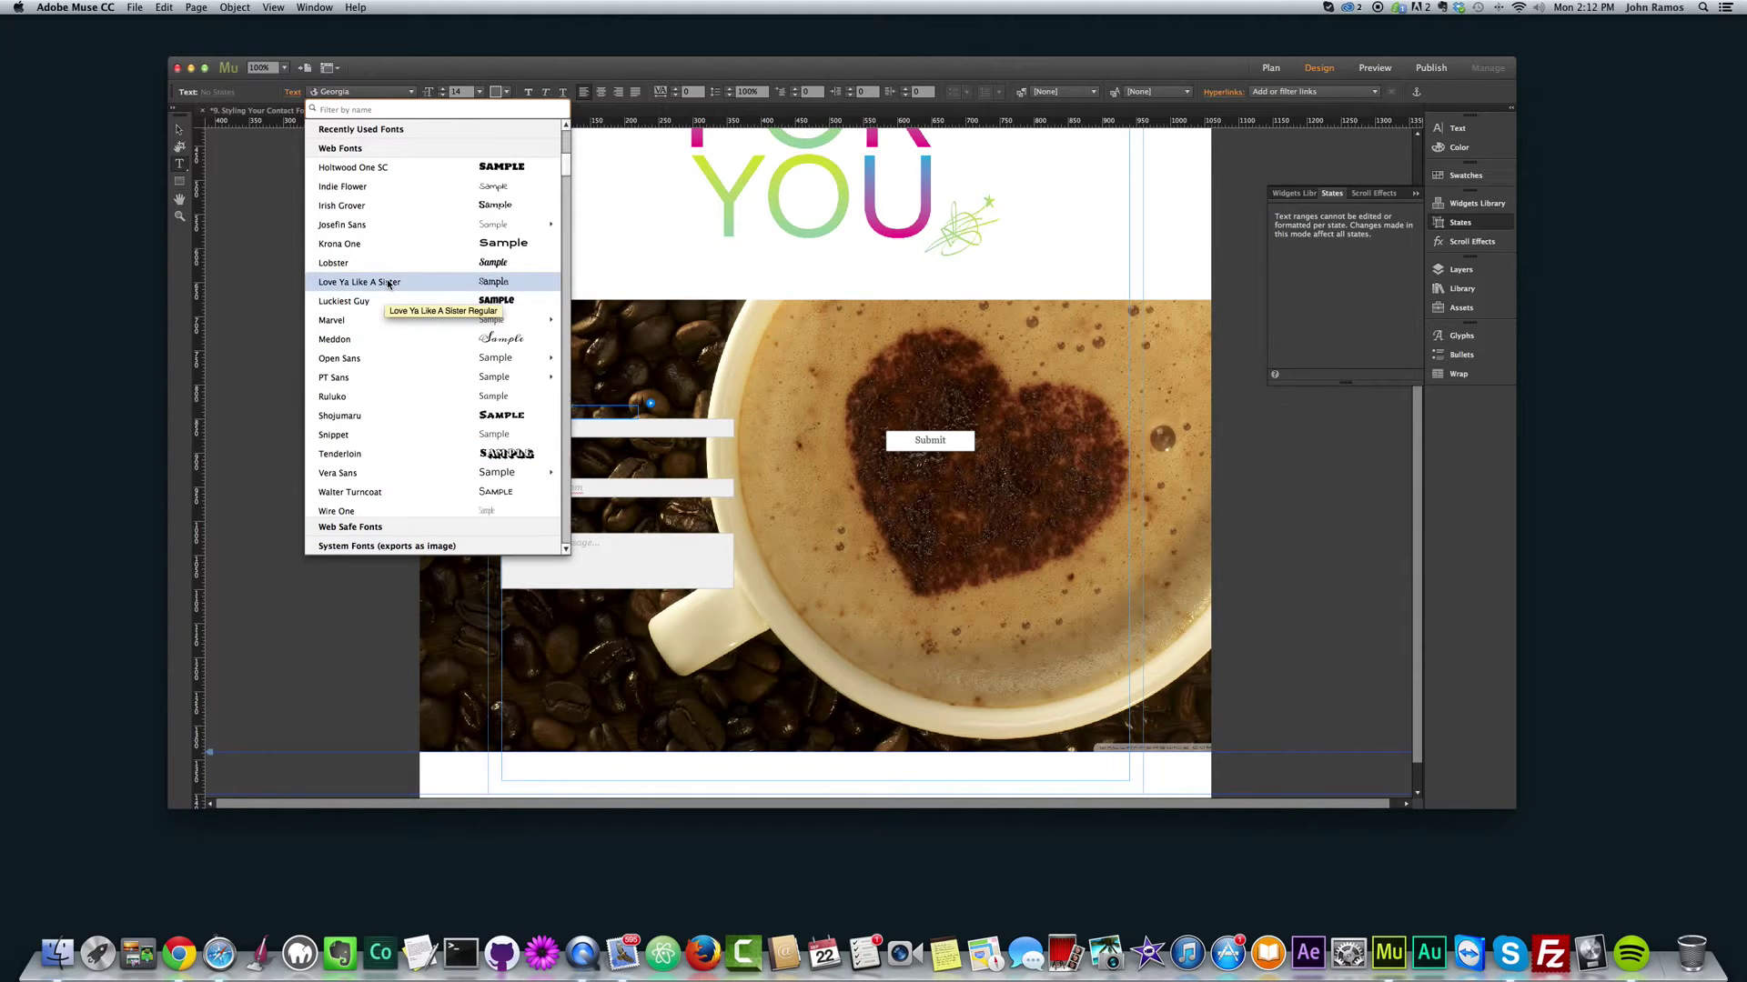
{"action": "scroll", "coordinate": [387, 288], "scroll_direction": "up", "scroll_amount": 2}
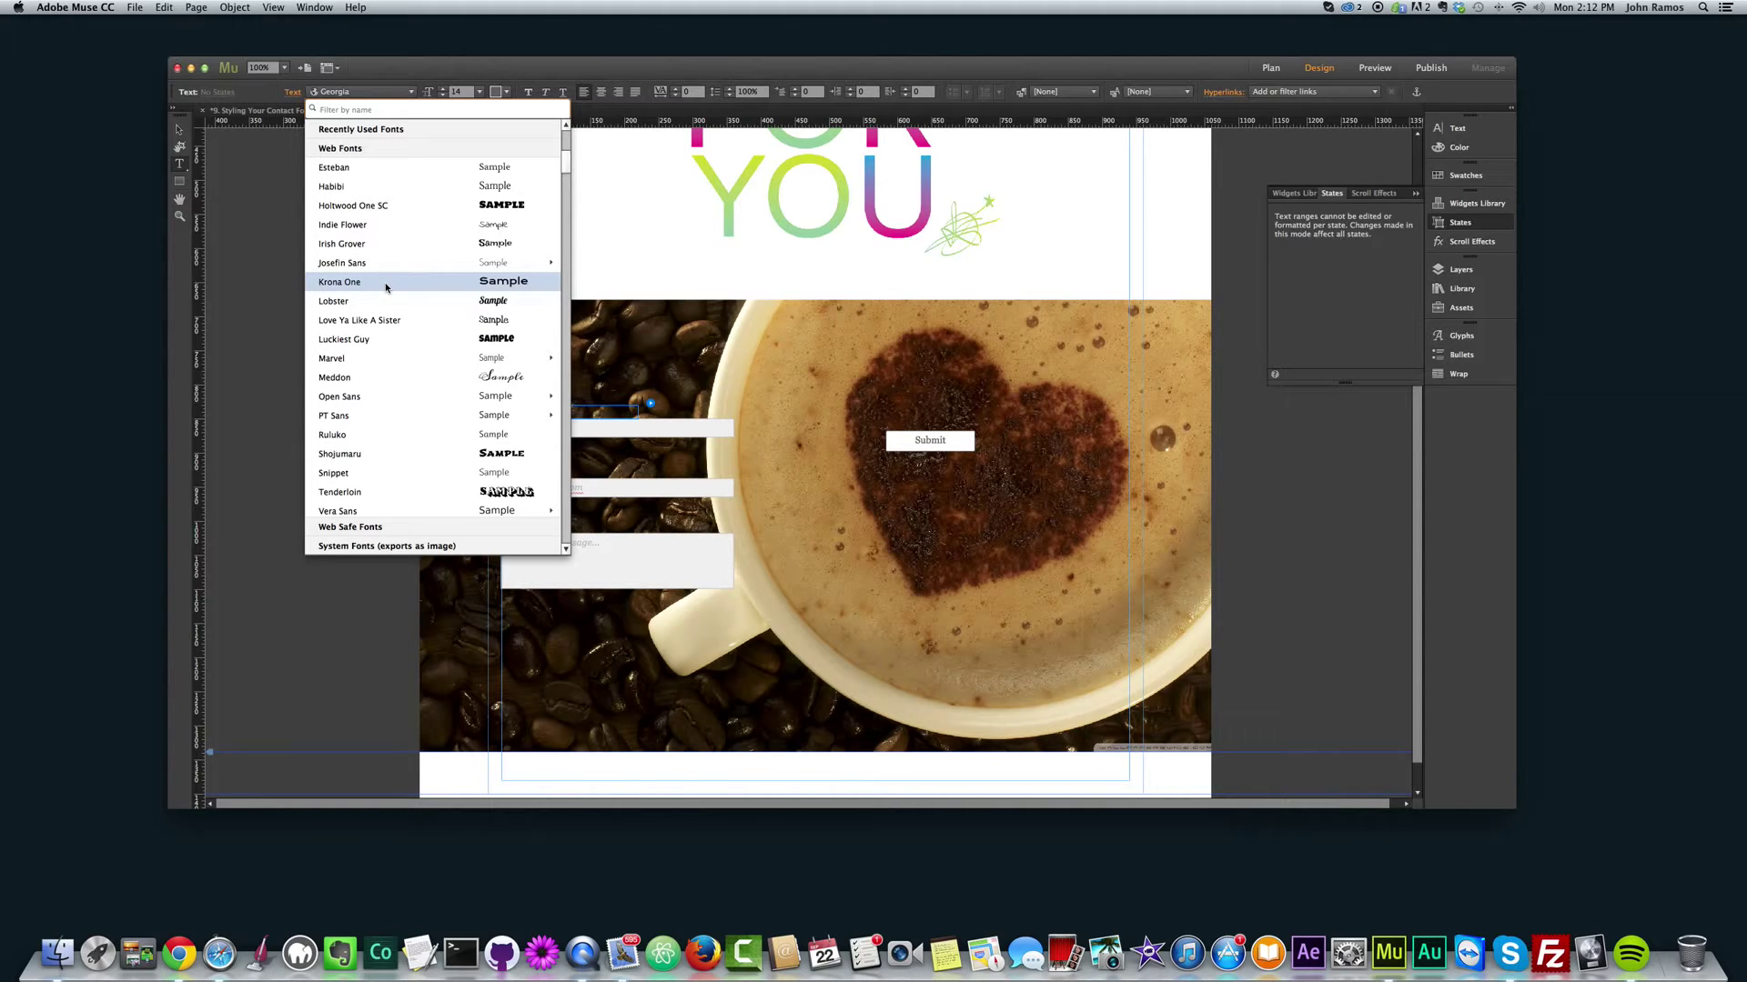
{"action": "scroll", "coordinate": [386, 287], "scroll_direction": "up", "scroll_amount": 4}
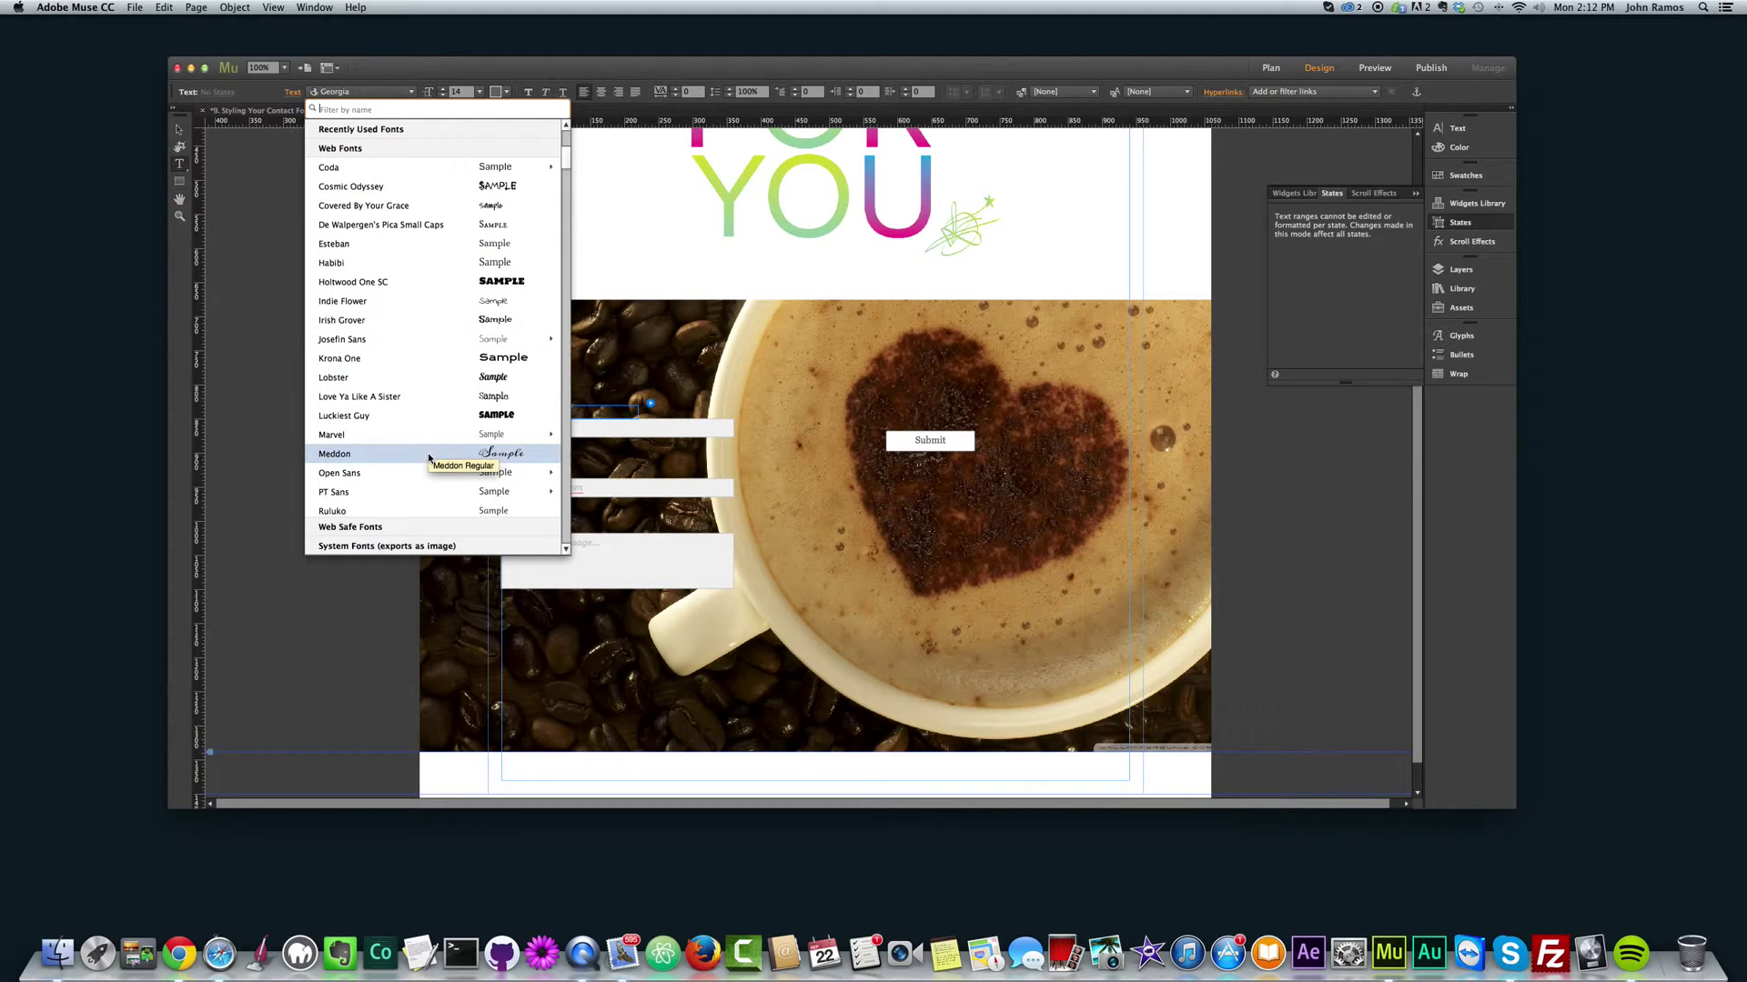
{"action": "left_click", "coordinate": [344, 453]}
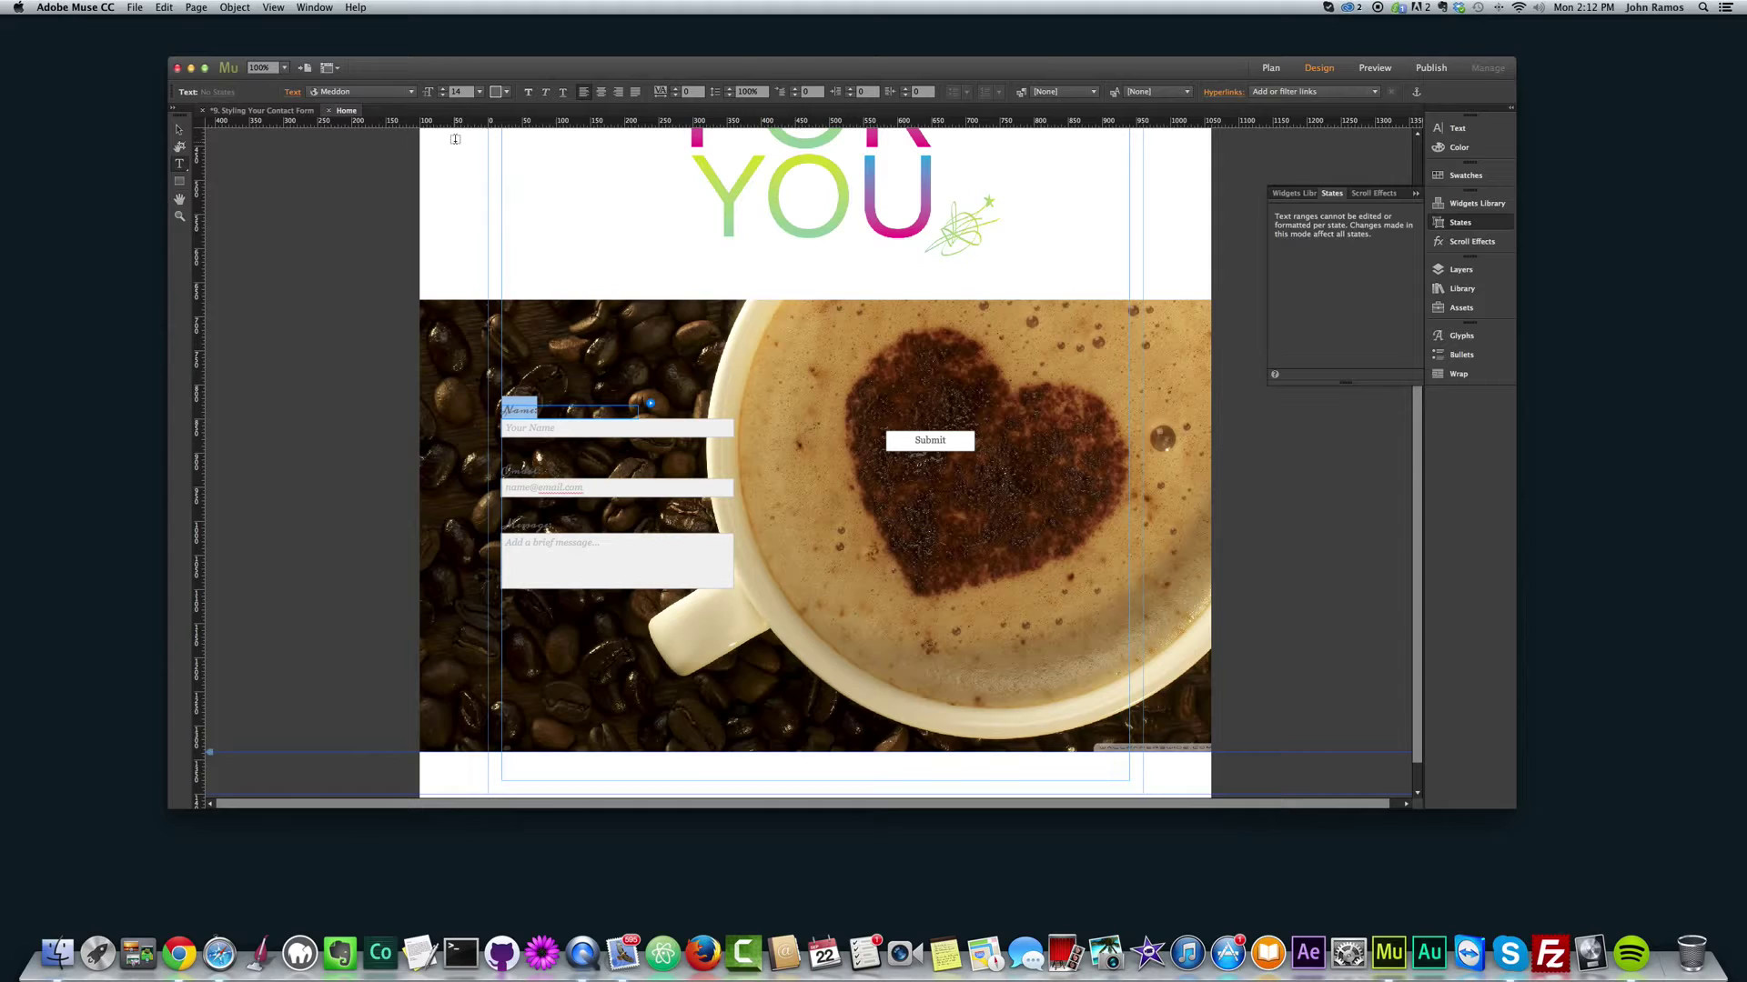
Step: Set the label text to 30 pt and white
{"action": "left_click", "coordinate": [479, 92]}
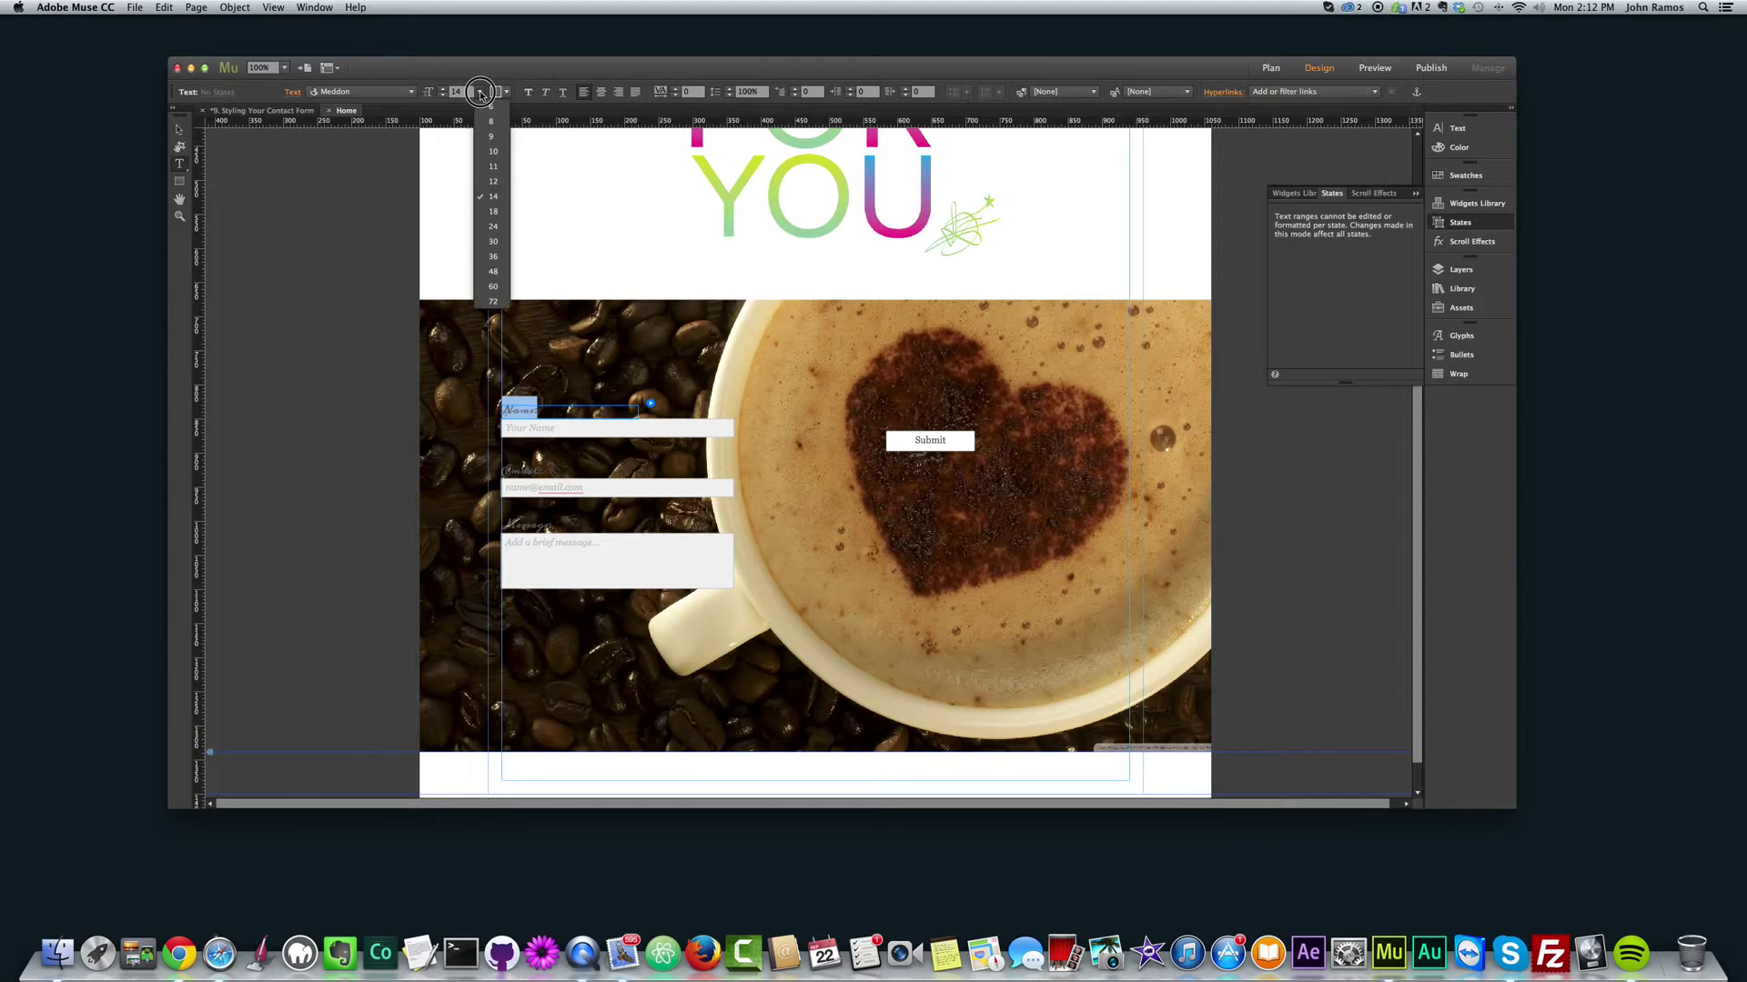
{"action": "left_click", "coordinate": [492, 228]}
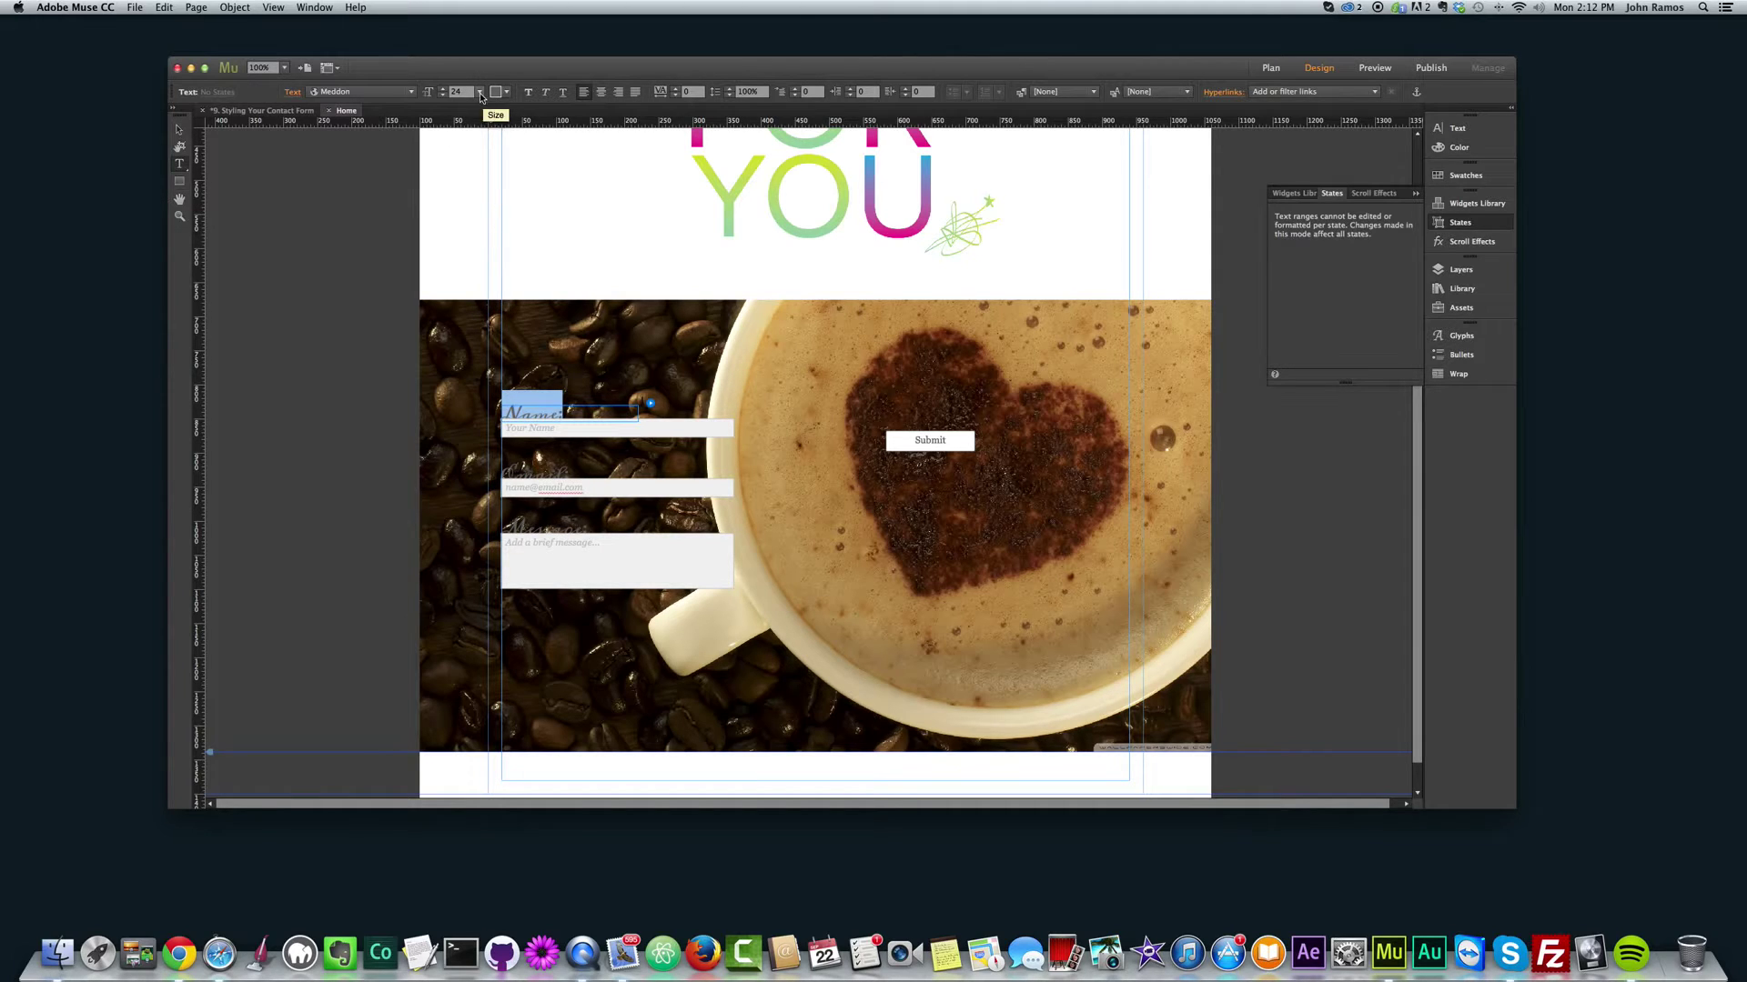
{"action": "left_click", "coordinate": [481, 92]}
{"action": "left_click", "coordinate": [488, 241]}
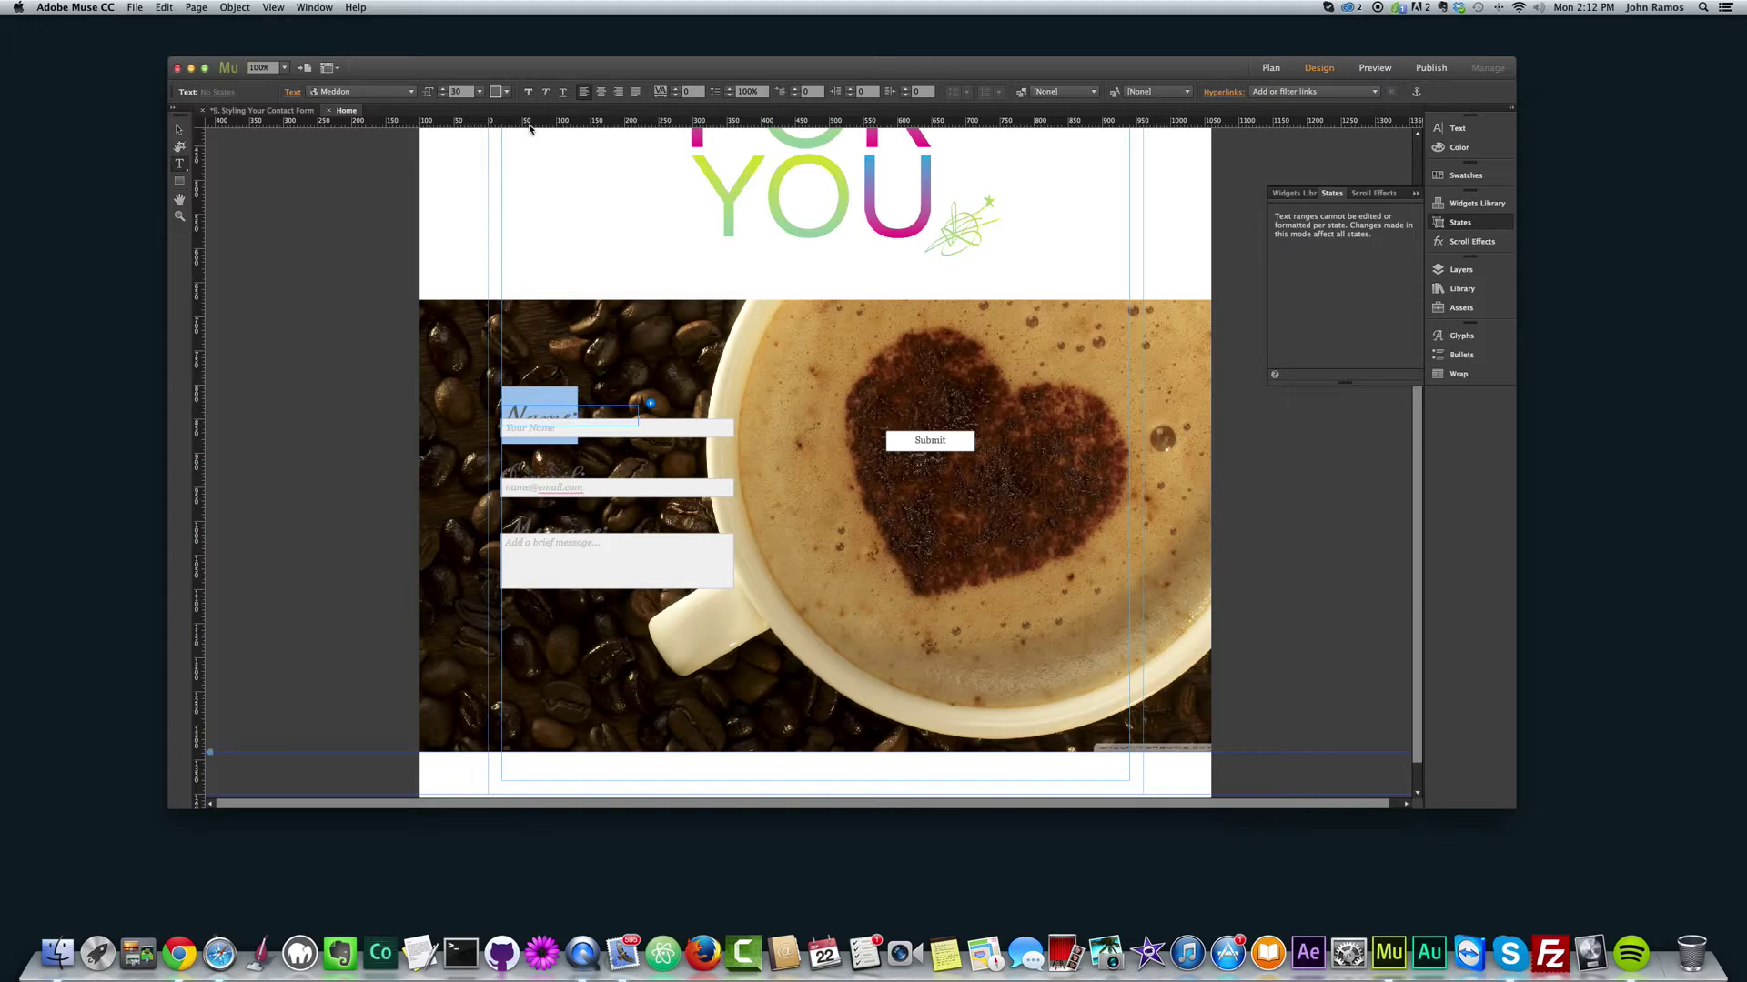
{"action": "left_click", "coordinate": [508, 92]}
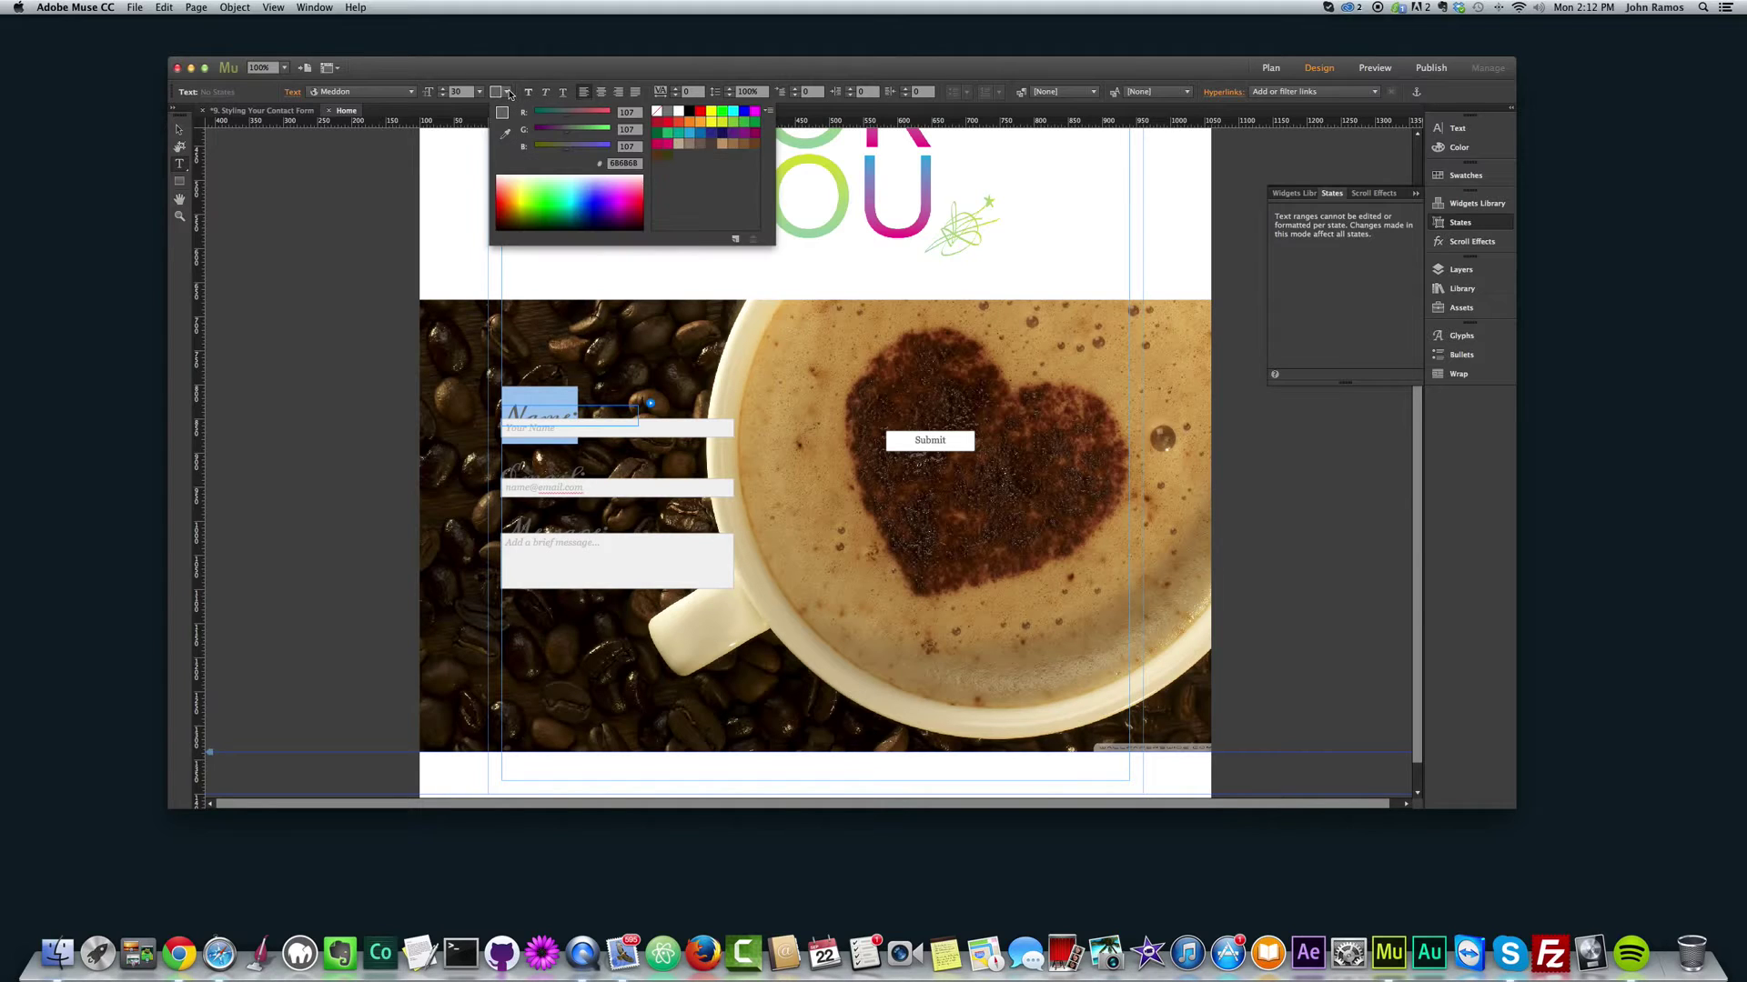
{"action": "left_click", "coordinate": [678, 111]}
Step: Move the Name label up so it sits just above its field
{"action": "left_click", "coordinate": [182, 133]}
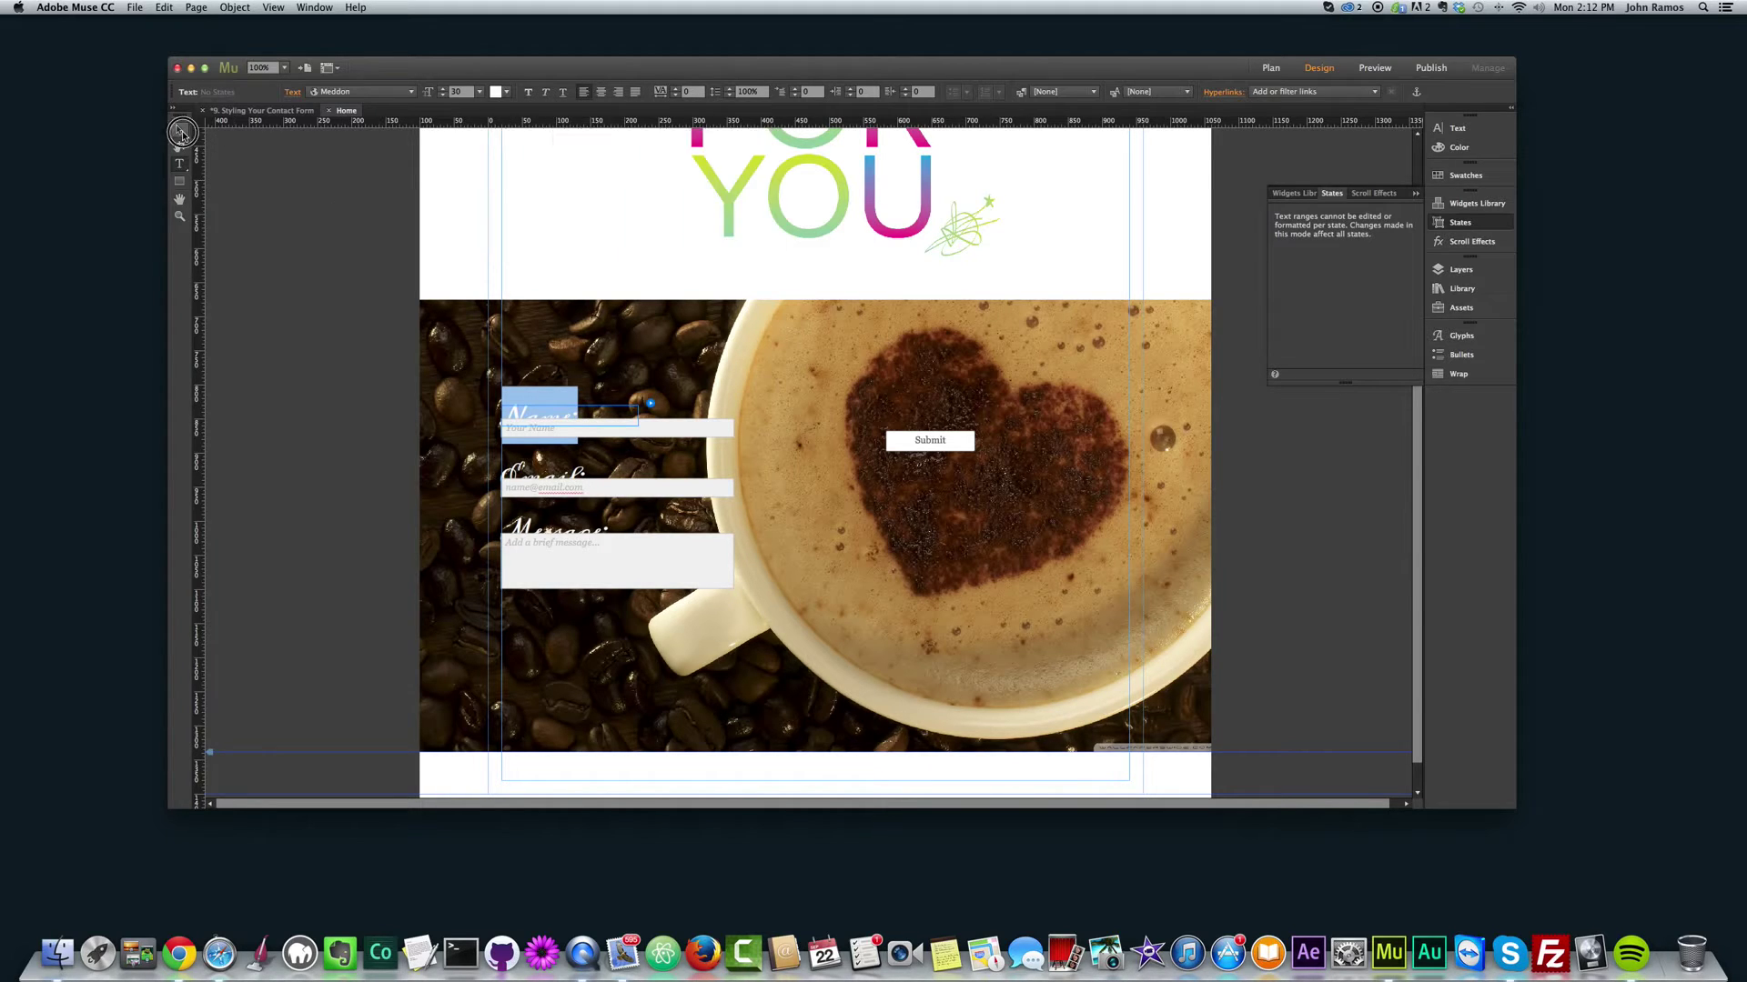
{"action": "left_click", "coordinate": [545, 411]}
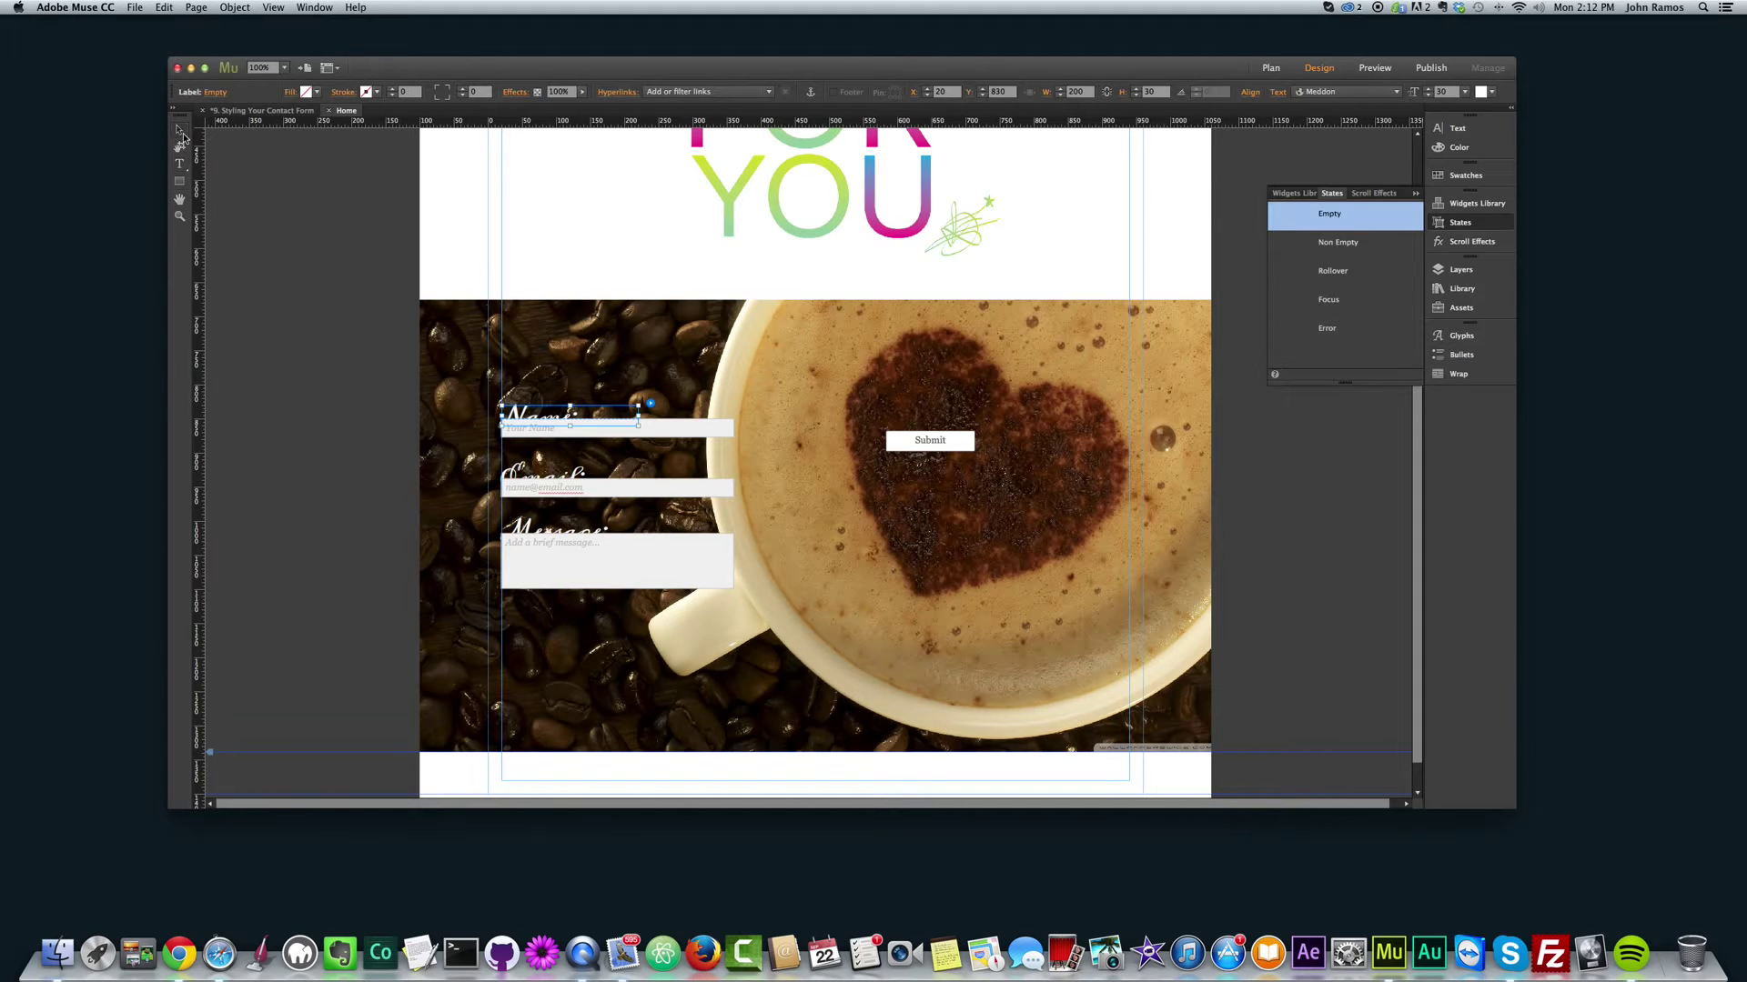
{"action": "left_click", "coordinate": [559, 410]}
{"action": "left_click", "coordinate": [539, 414]}
{"action": "left_click", "coordinate": [541, 414]}
{"action": "left_click_drag", "start_coordinate": [542, 412], "coordinate": [546, 394]}
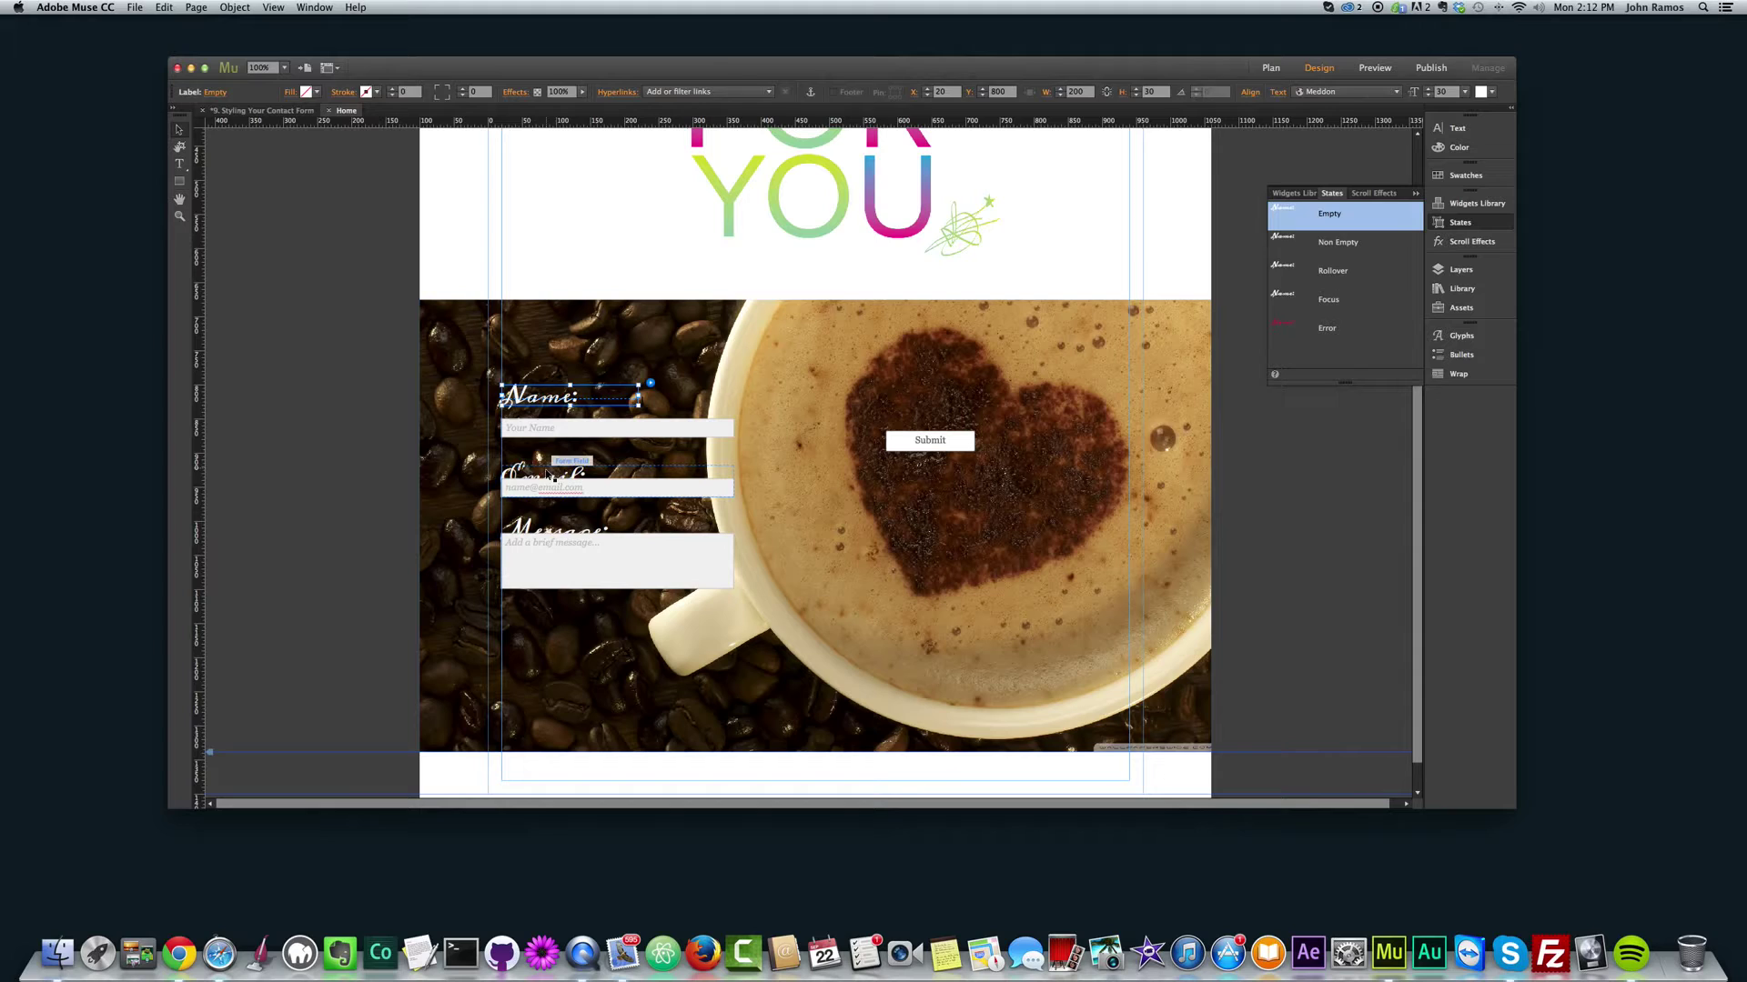
Step: Reposition the Email label and field, and check the Message label's placement
{"action": "left_click", "coordinate": [583, 470]}
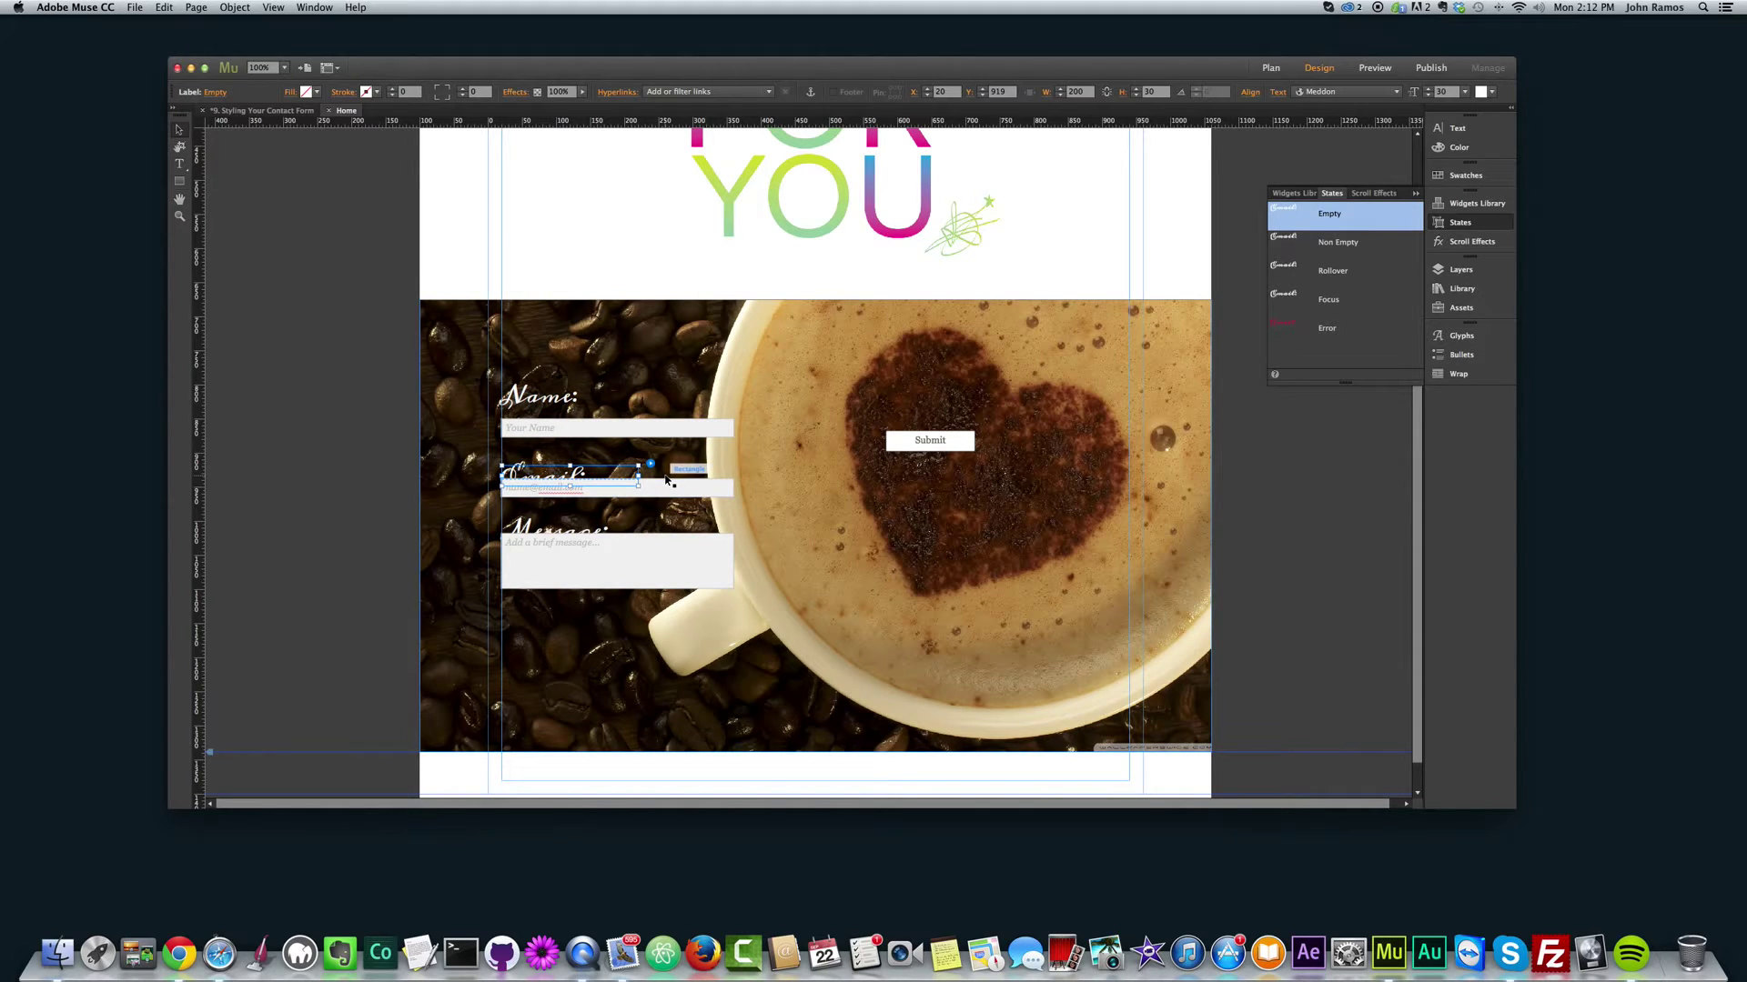
{"action": "left_click_drag", "start_coordinate": [573, 473], "coordinate": [587, 497]}
{"action": "left_click", "coordinate": [579, 496]}
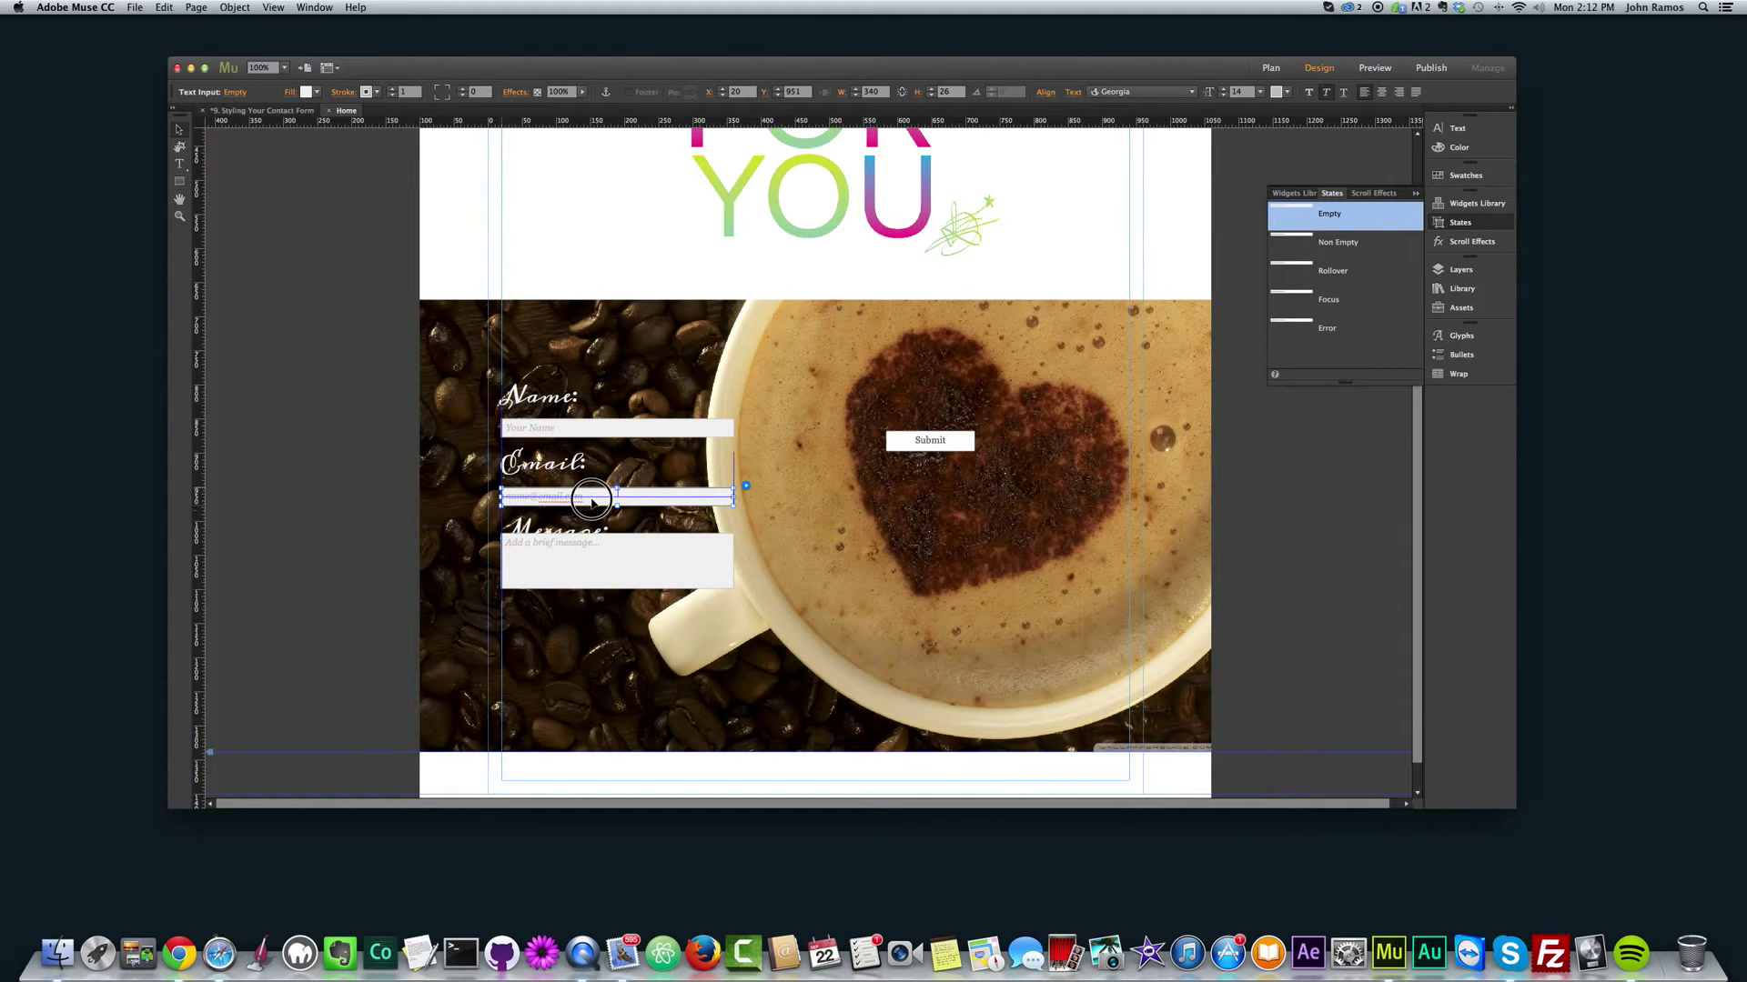
{"action": "left_click_drag", "start_coordinate": [584, 569], "coordinate": [596, 587]}
{"action": "left_click", "coordinate": [585, 585]}
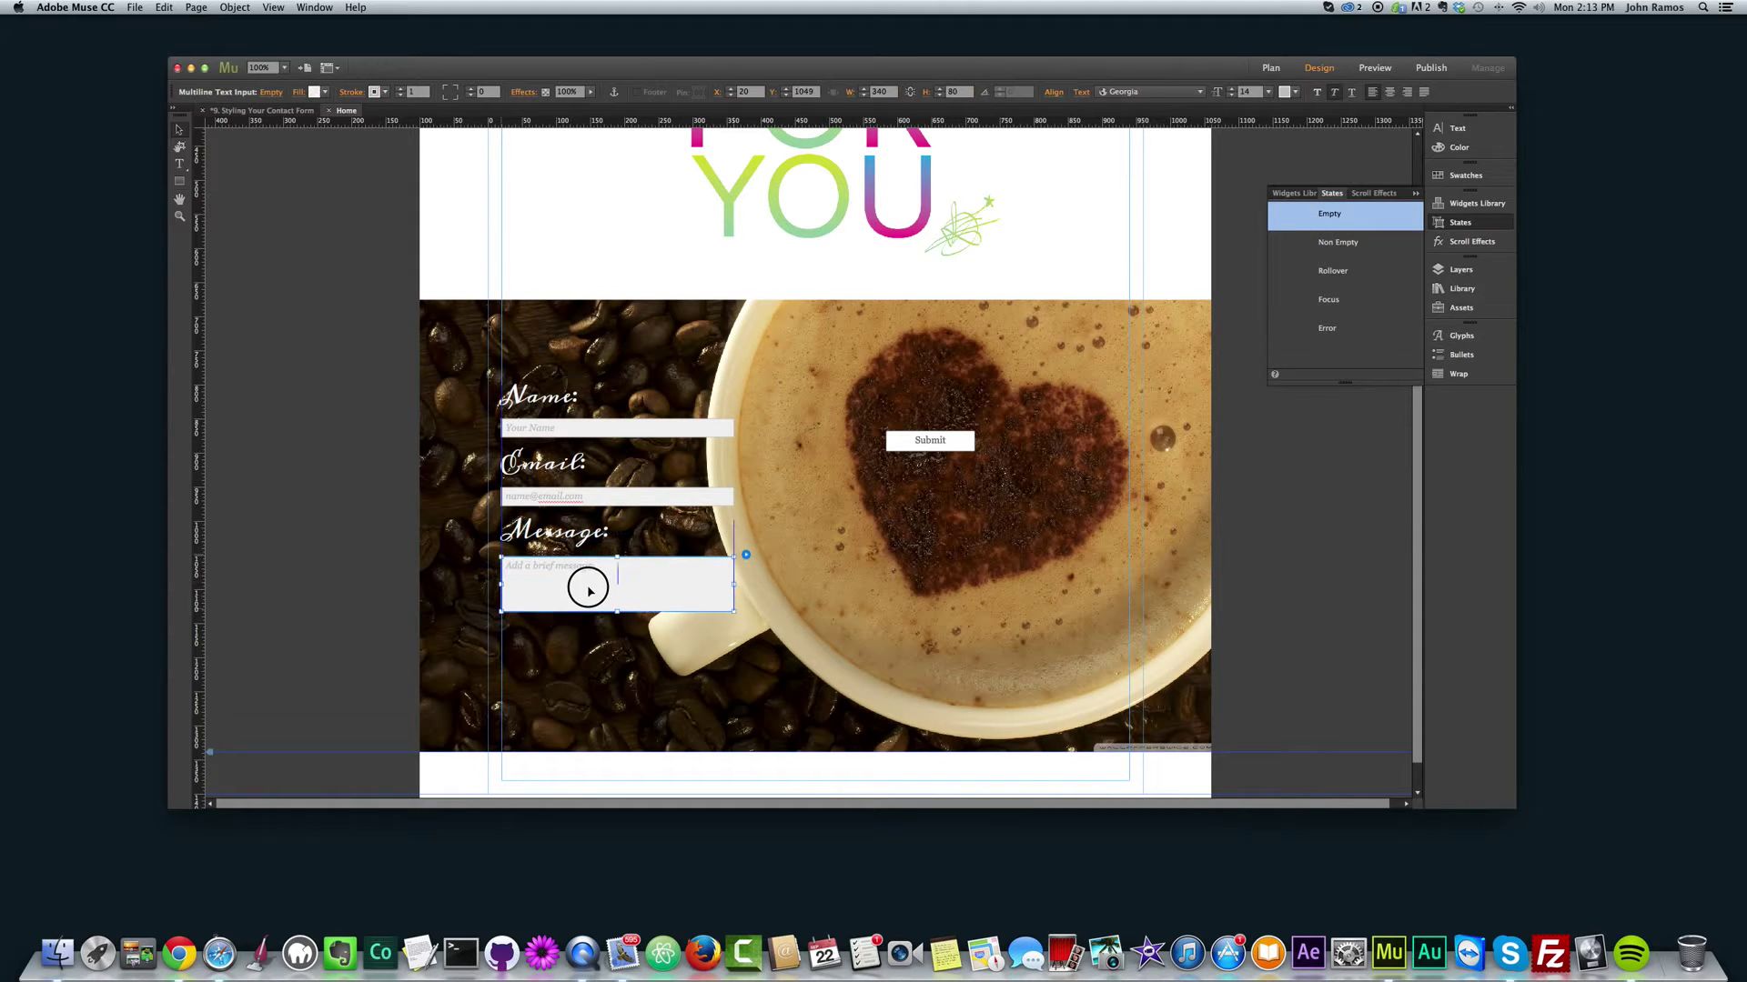
{"action": "left_click", "coordinate": [577, 537]}
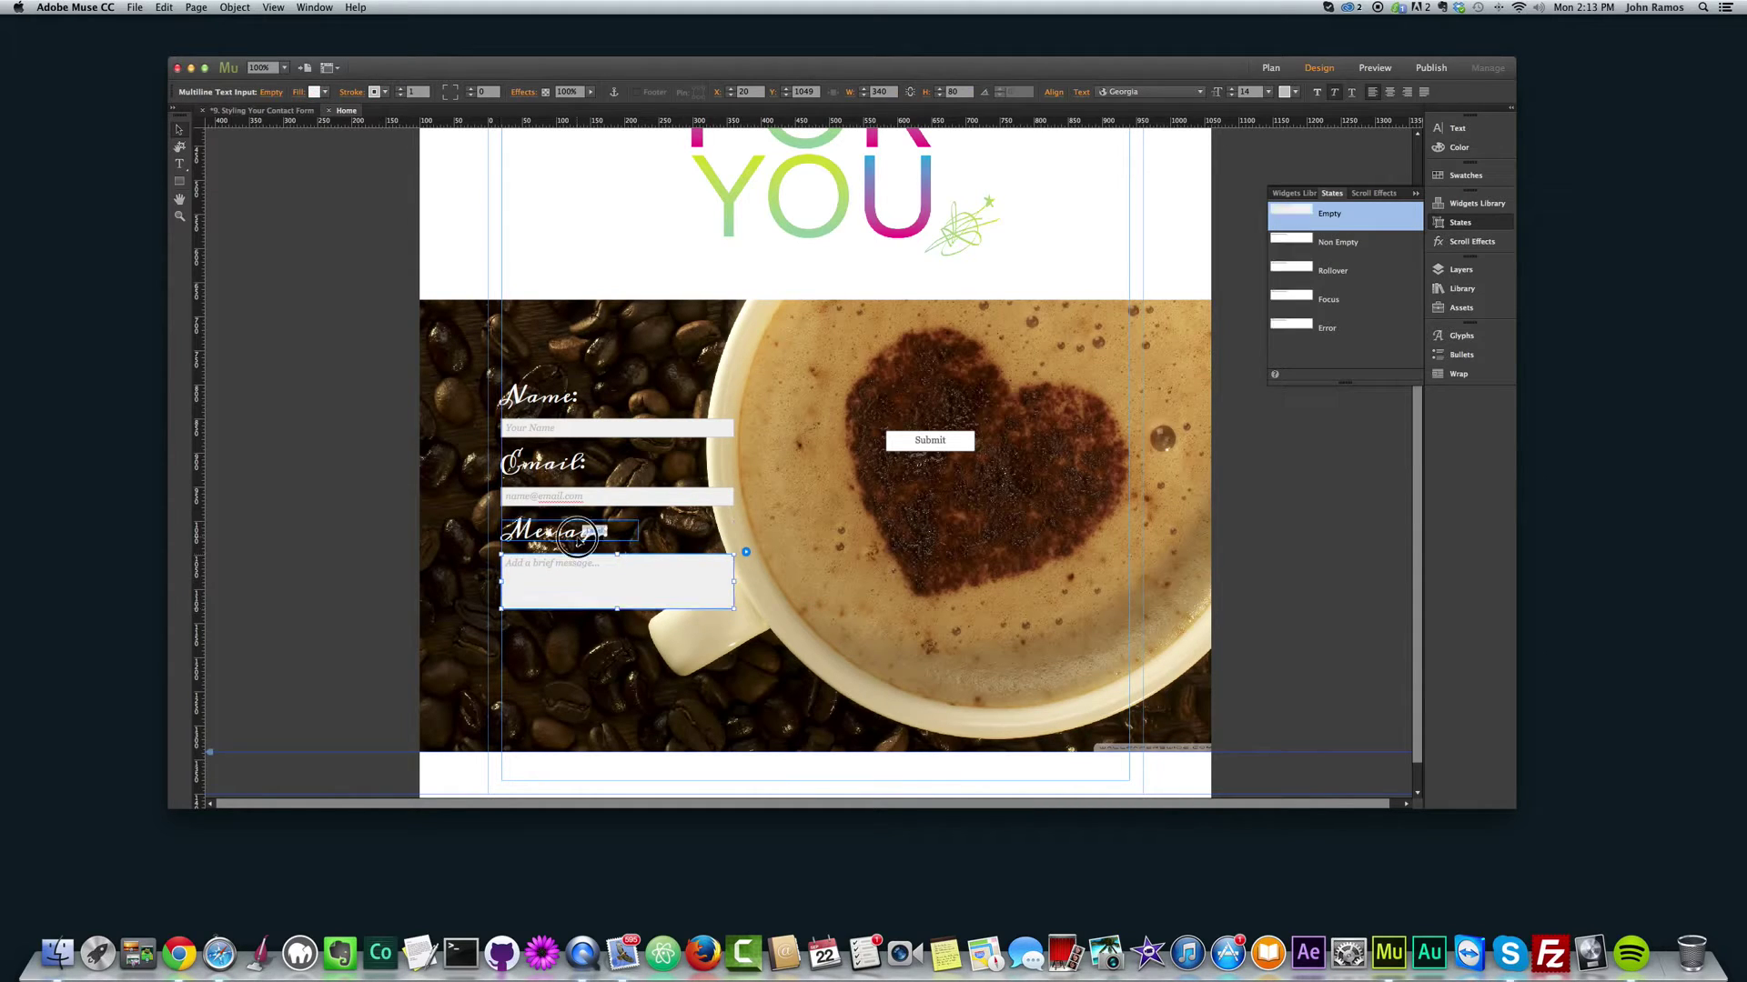
{"action": "left_click", "coordinate": [509, 555]}
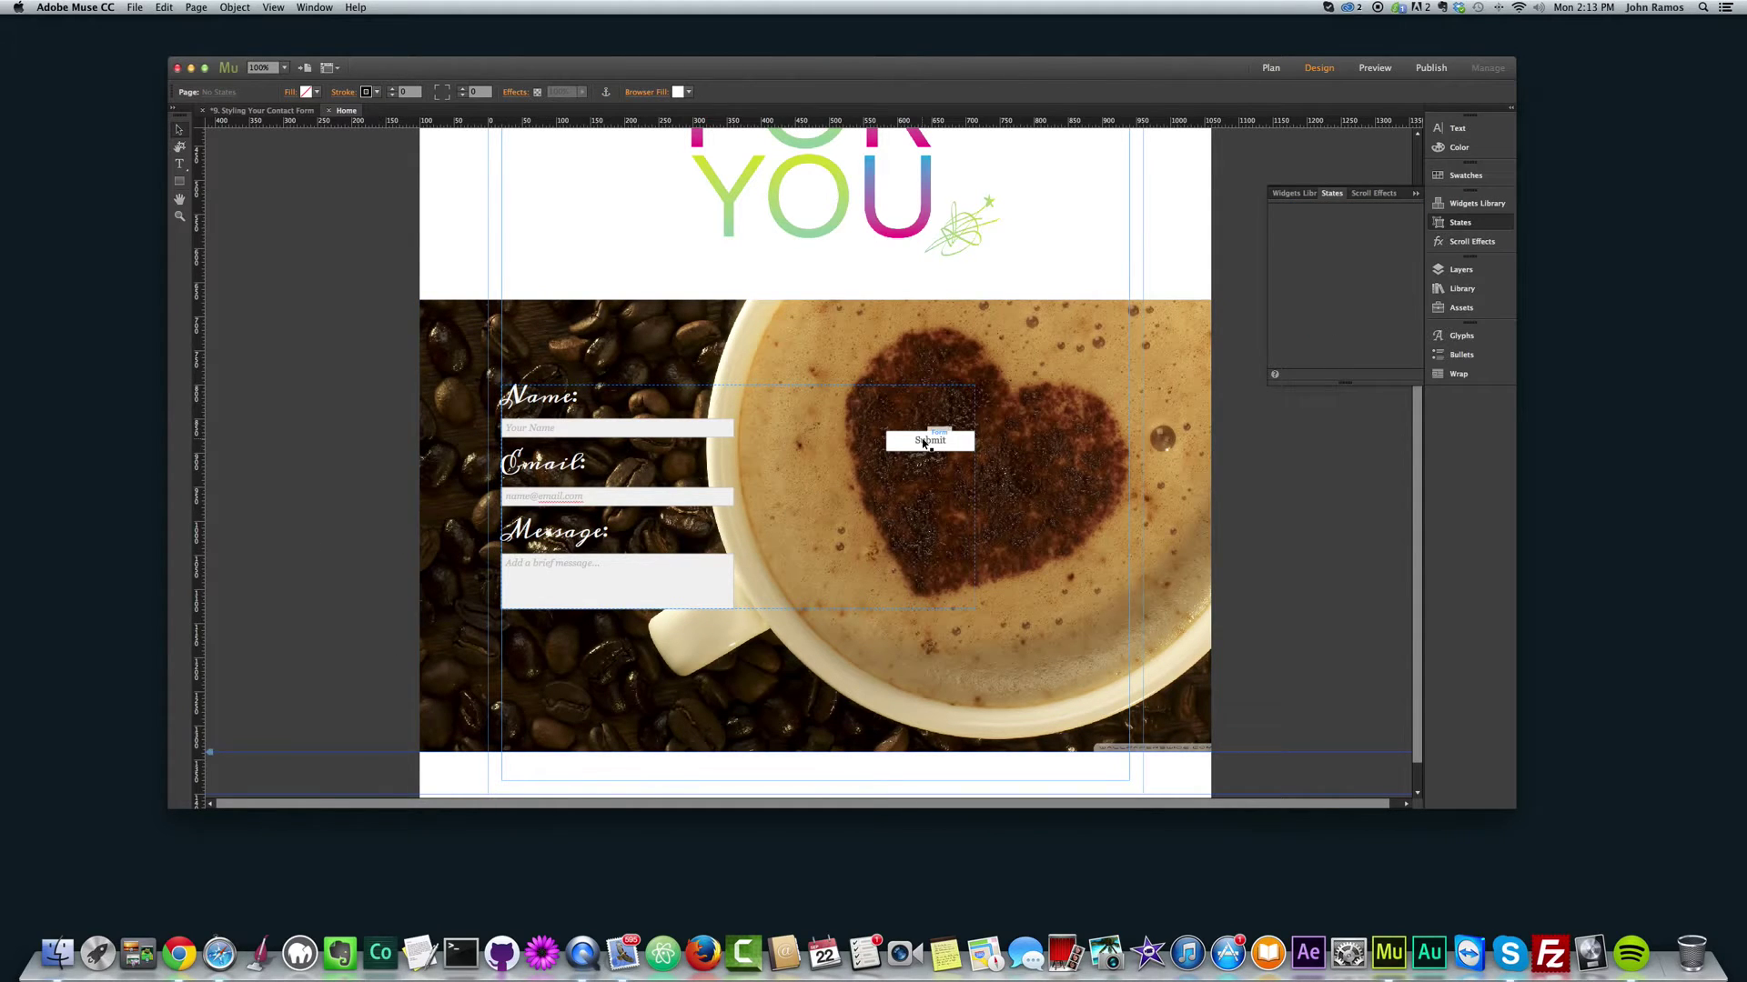
Step: Enlarge the Submit button to 298 by 65
{"action": "left_click", "coordinate": [926, 443]}
{"action": "left_click", "coordinate": [926, 442]}
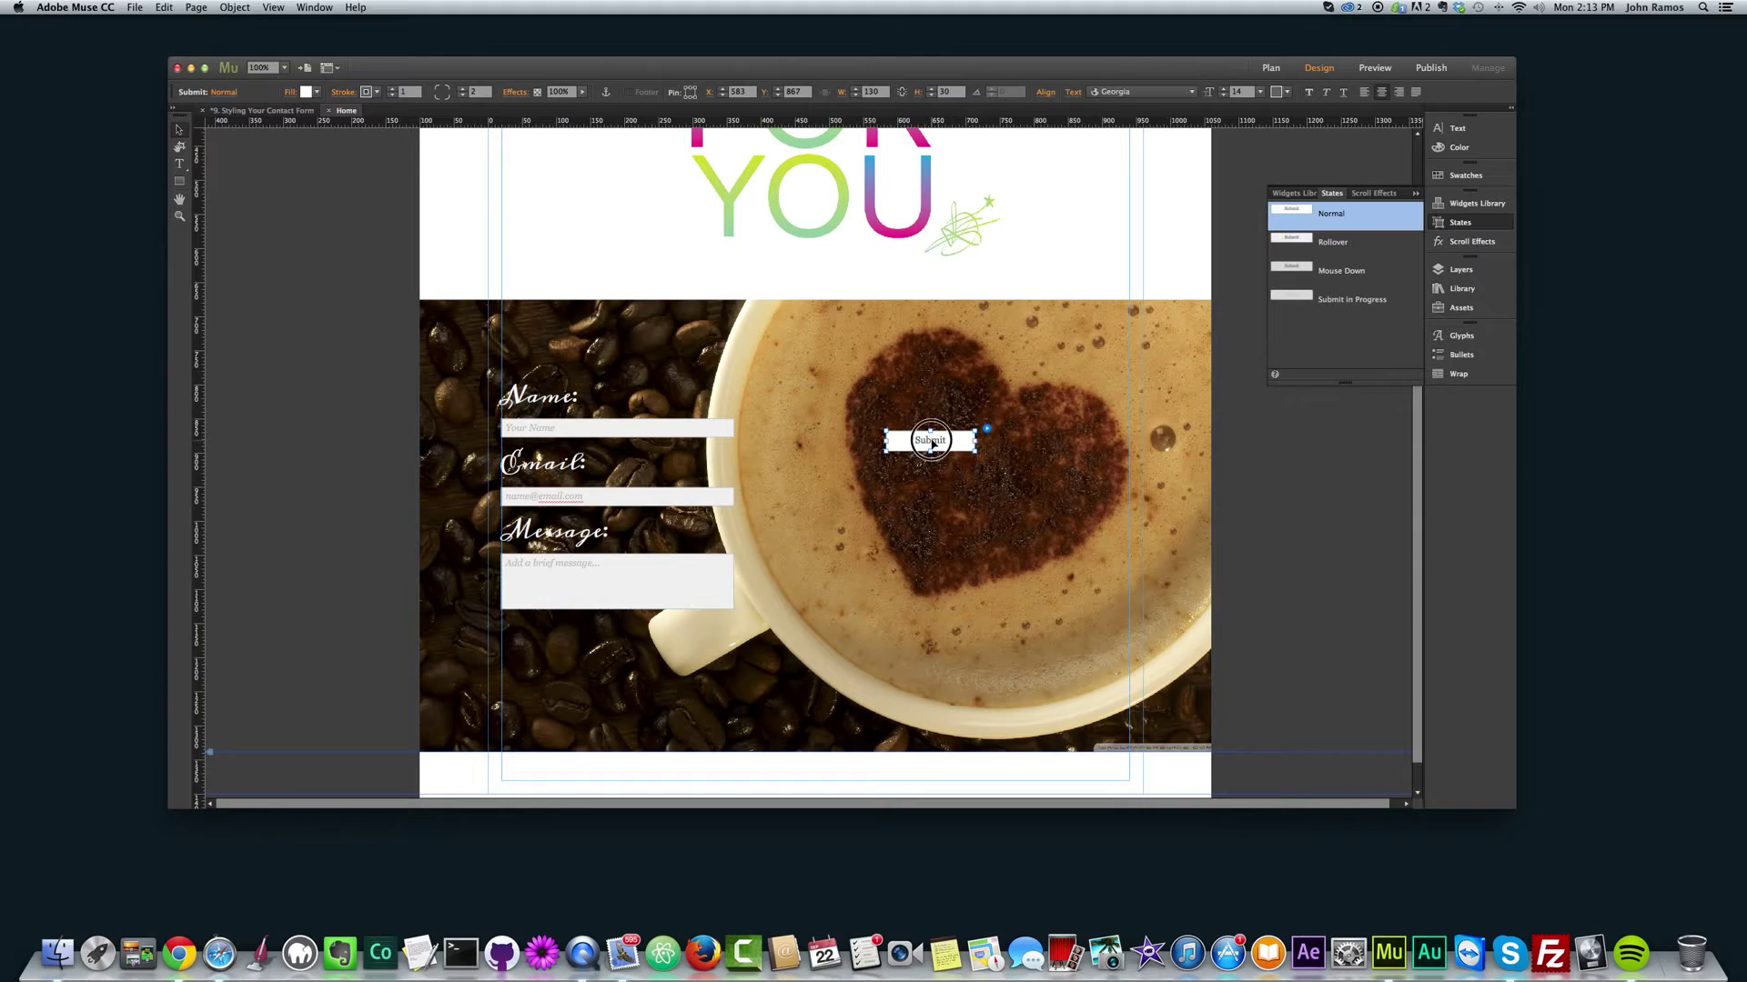
{"action": "left_click_drag", "start_coordinate": [976, 450], "coordinate": [1046, 480]}
{"action": "left_click_drag", "start_coordinate": [1034, 456], "coordinate": [1016, 463]}
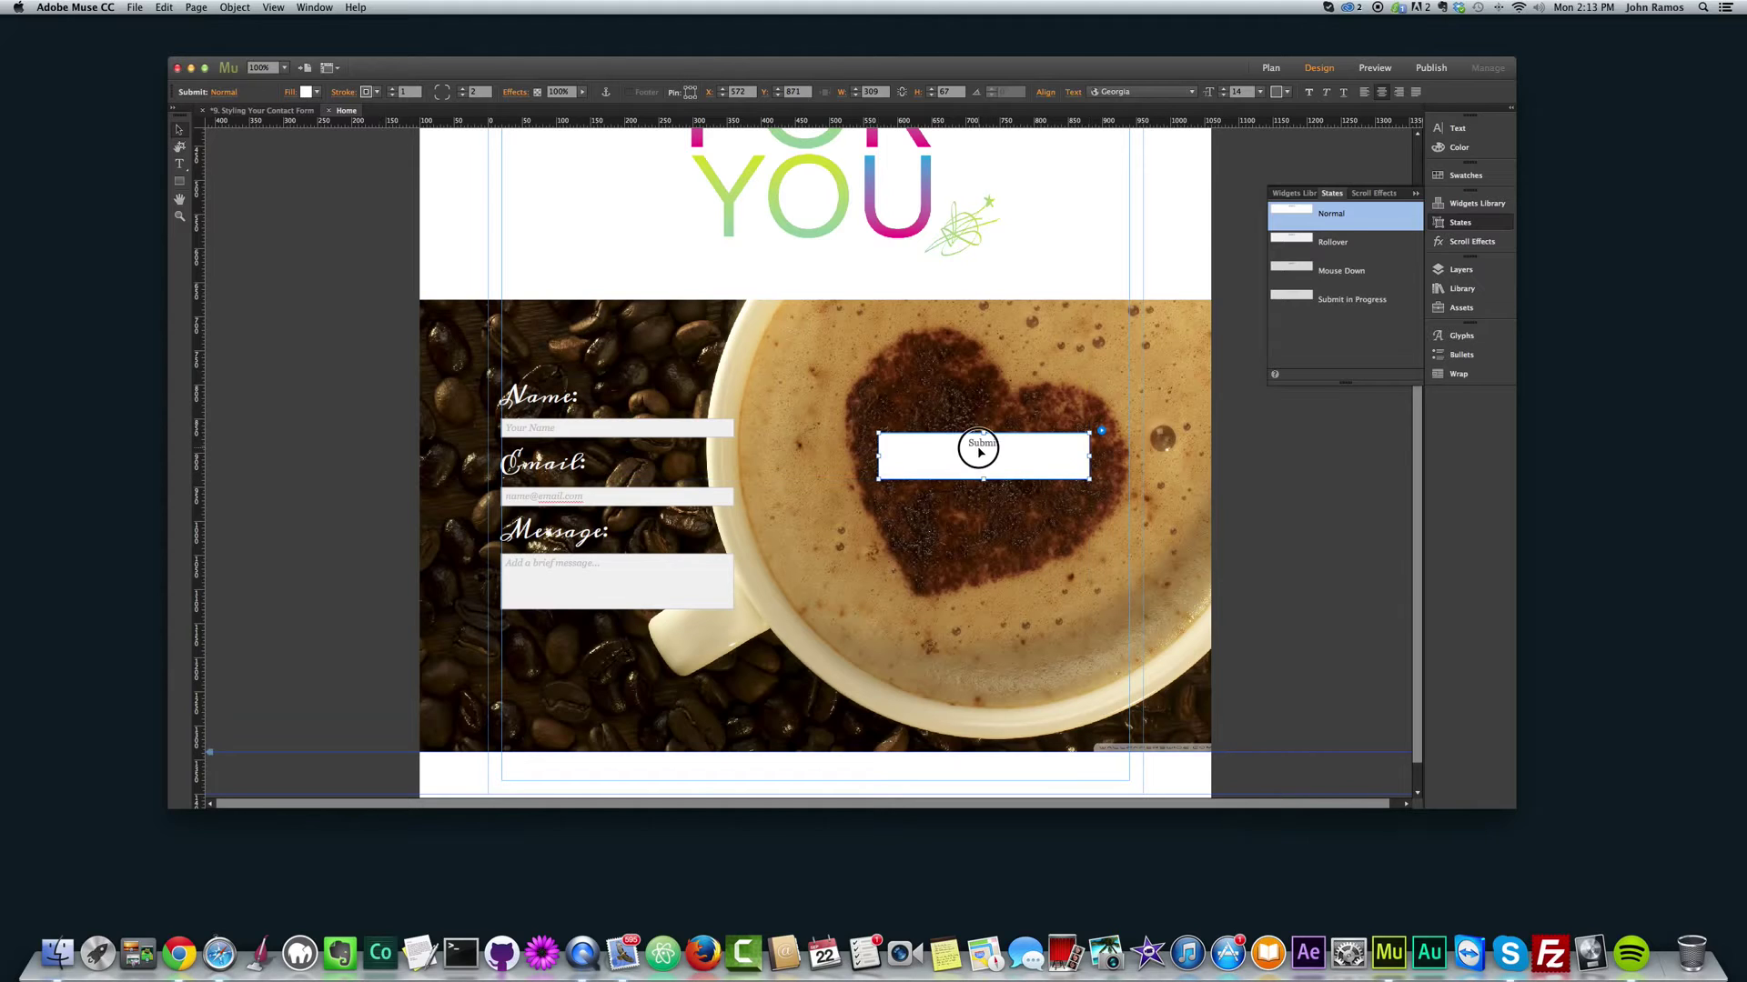
Step: Set the Submit text to Meddon at 36 pt, then reselect the word
{"action": "double_click", "coordinate": [979, 452]}
{"action": "double_click", "coordinate": [951, 441]}
{"action": "left_click", "coordinate": [410, 92]}
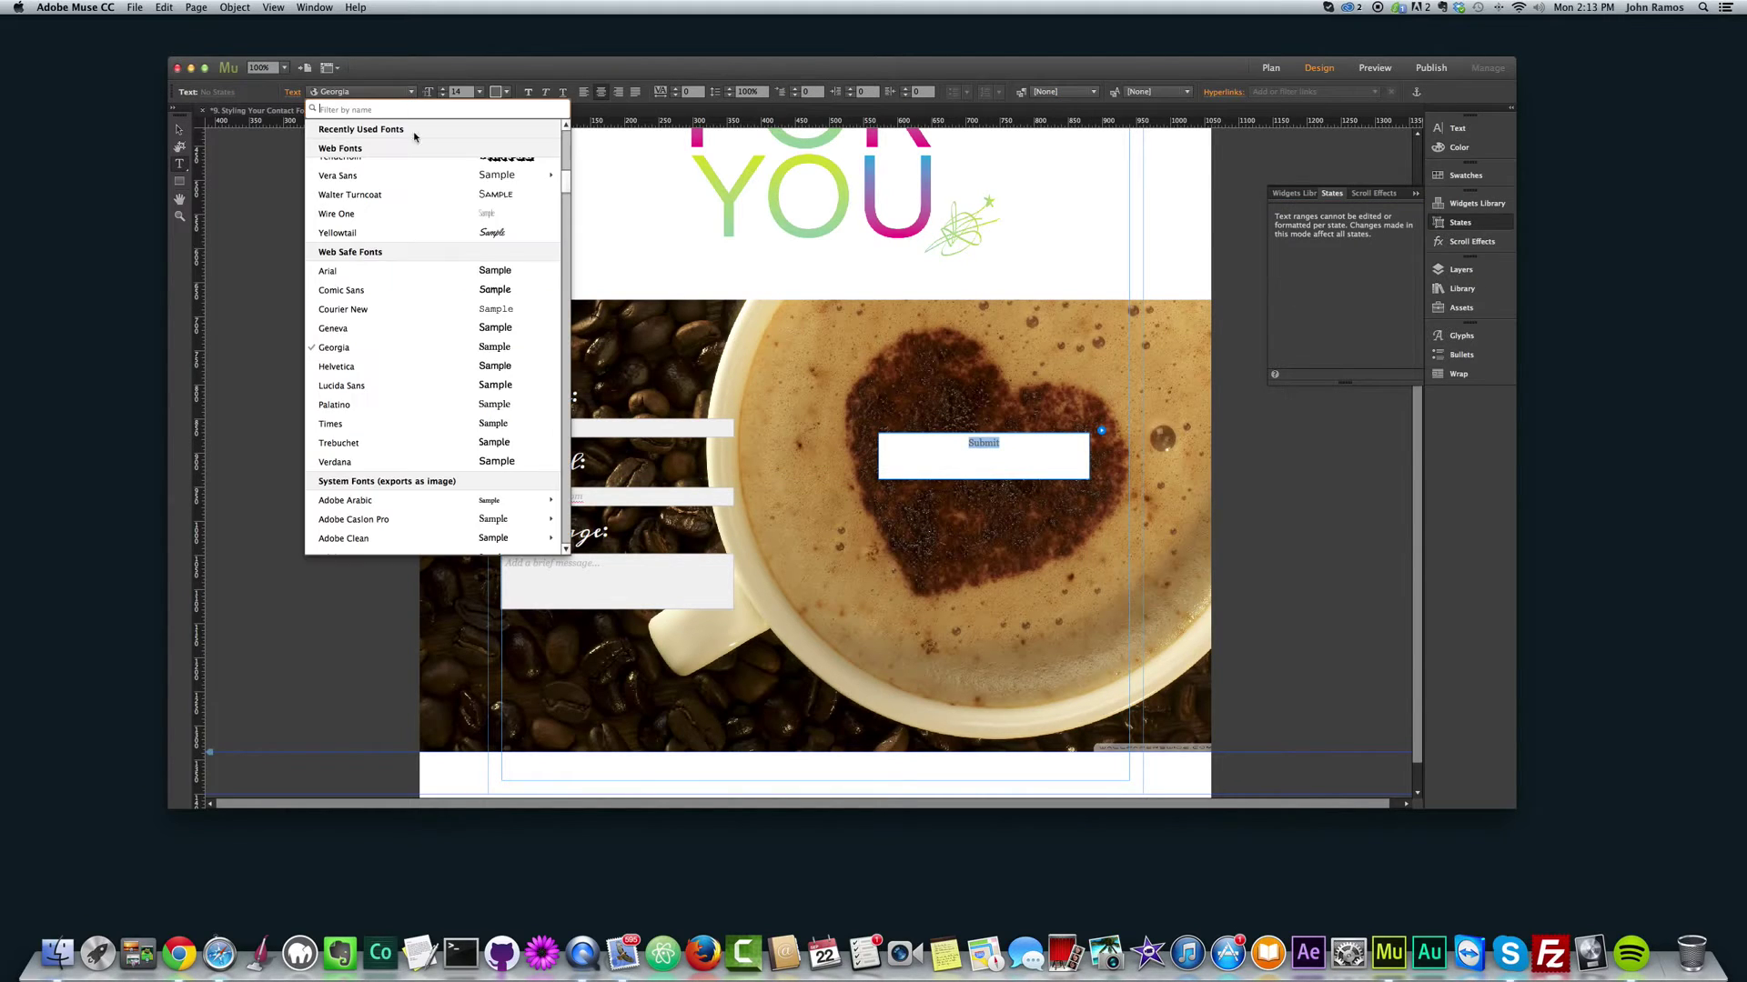
{"action": "scroll", "coordinate": [355, 191], "scroll_direction": "up", "scroll_amount": 5}
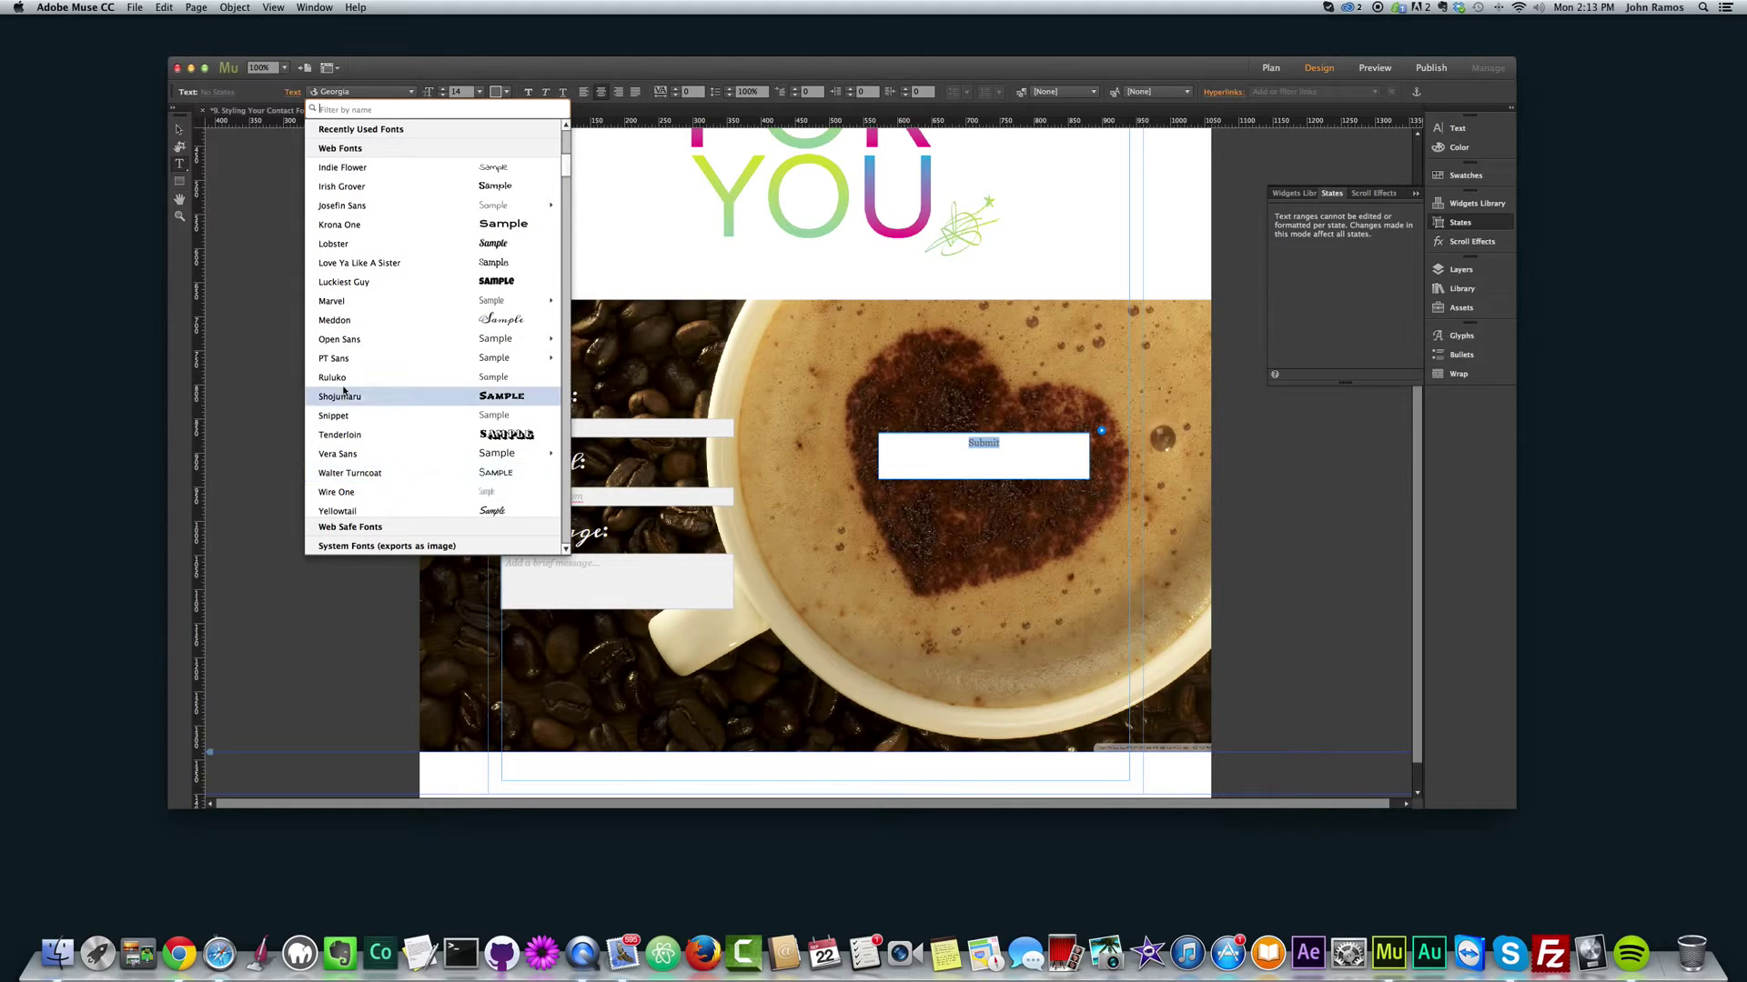
{"action": "left_click", "coordinate": [349, 321]}
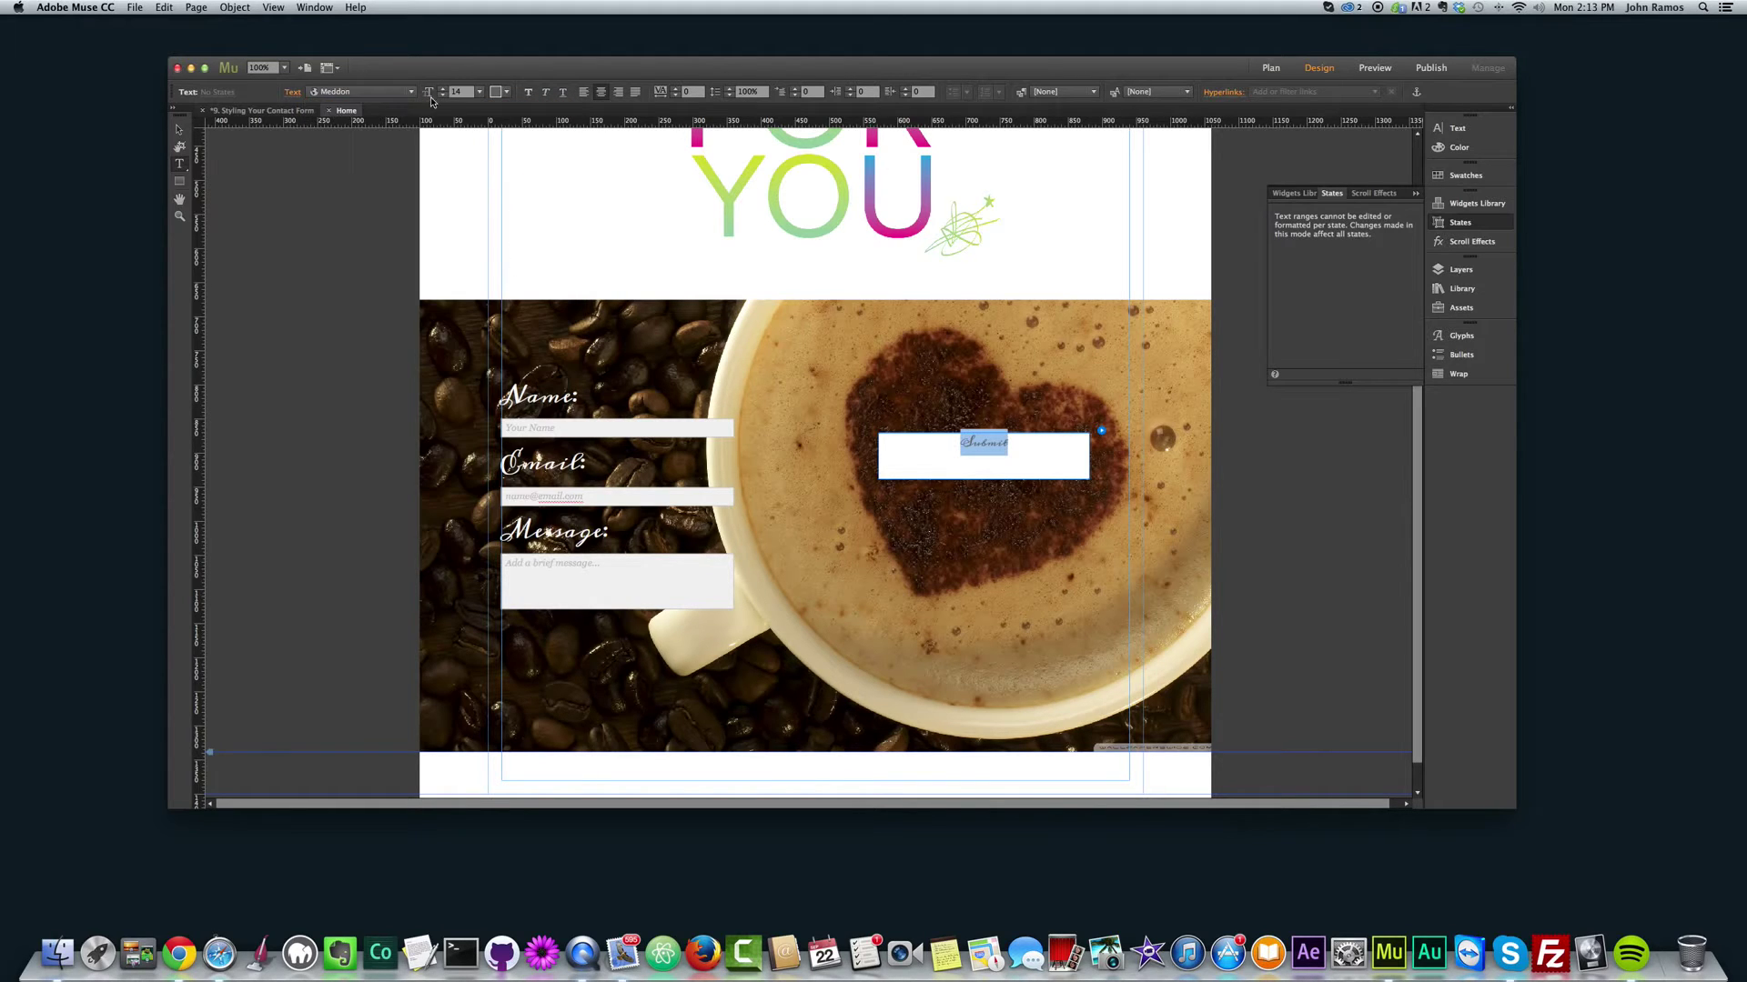
{"action": "left_click", "coordinate": [486, 93]}
{"action": "left_click", "coordinate": [500, 256]}
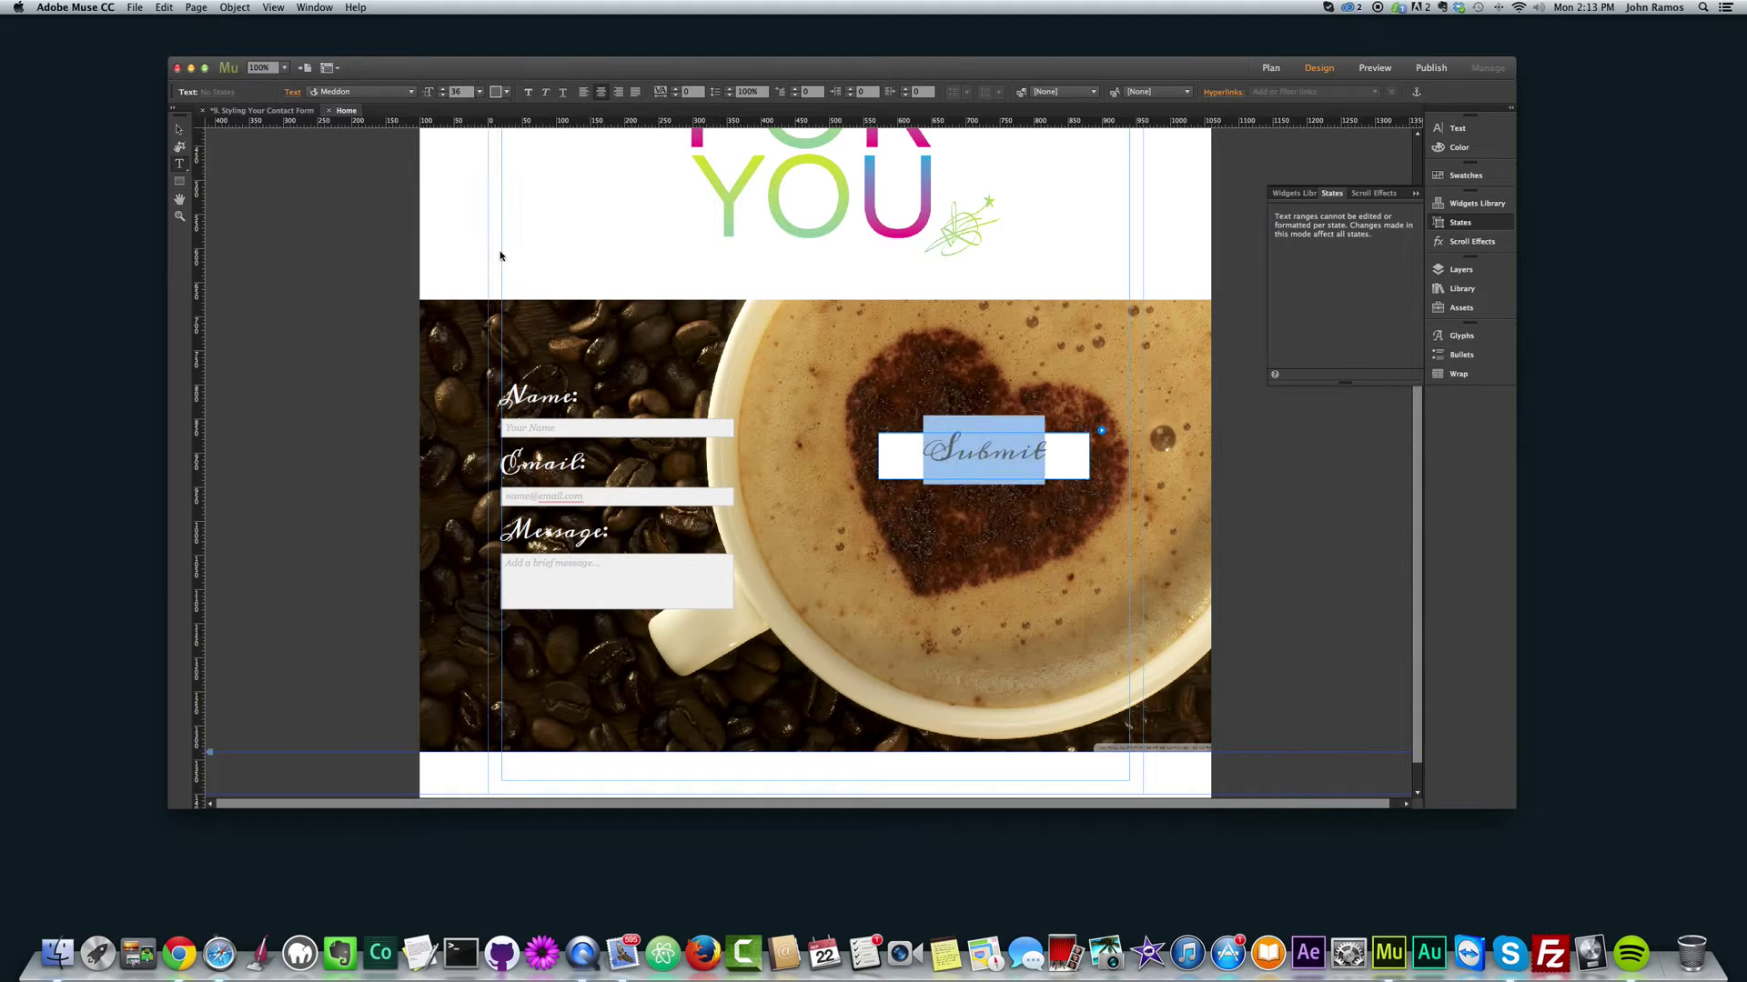
{"action": "left_click", "coordinate": [181, 134]}
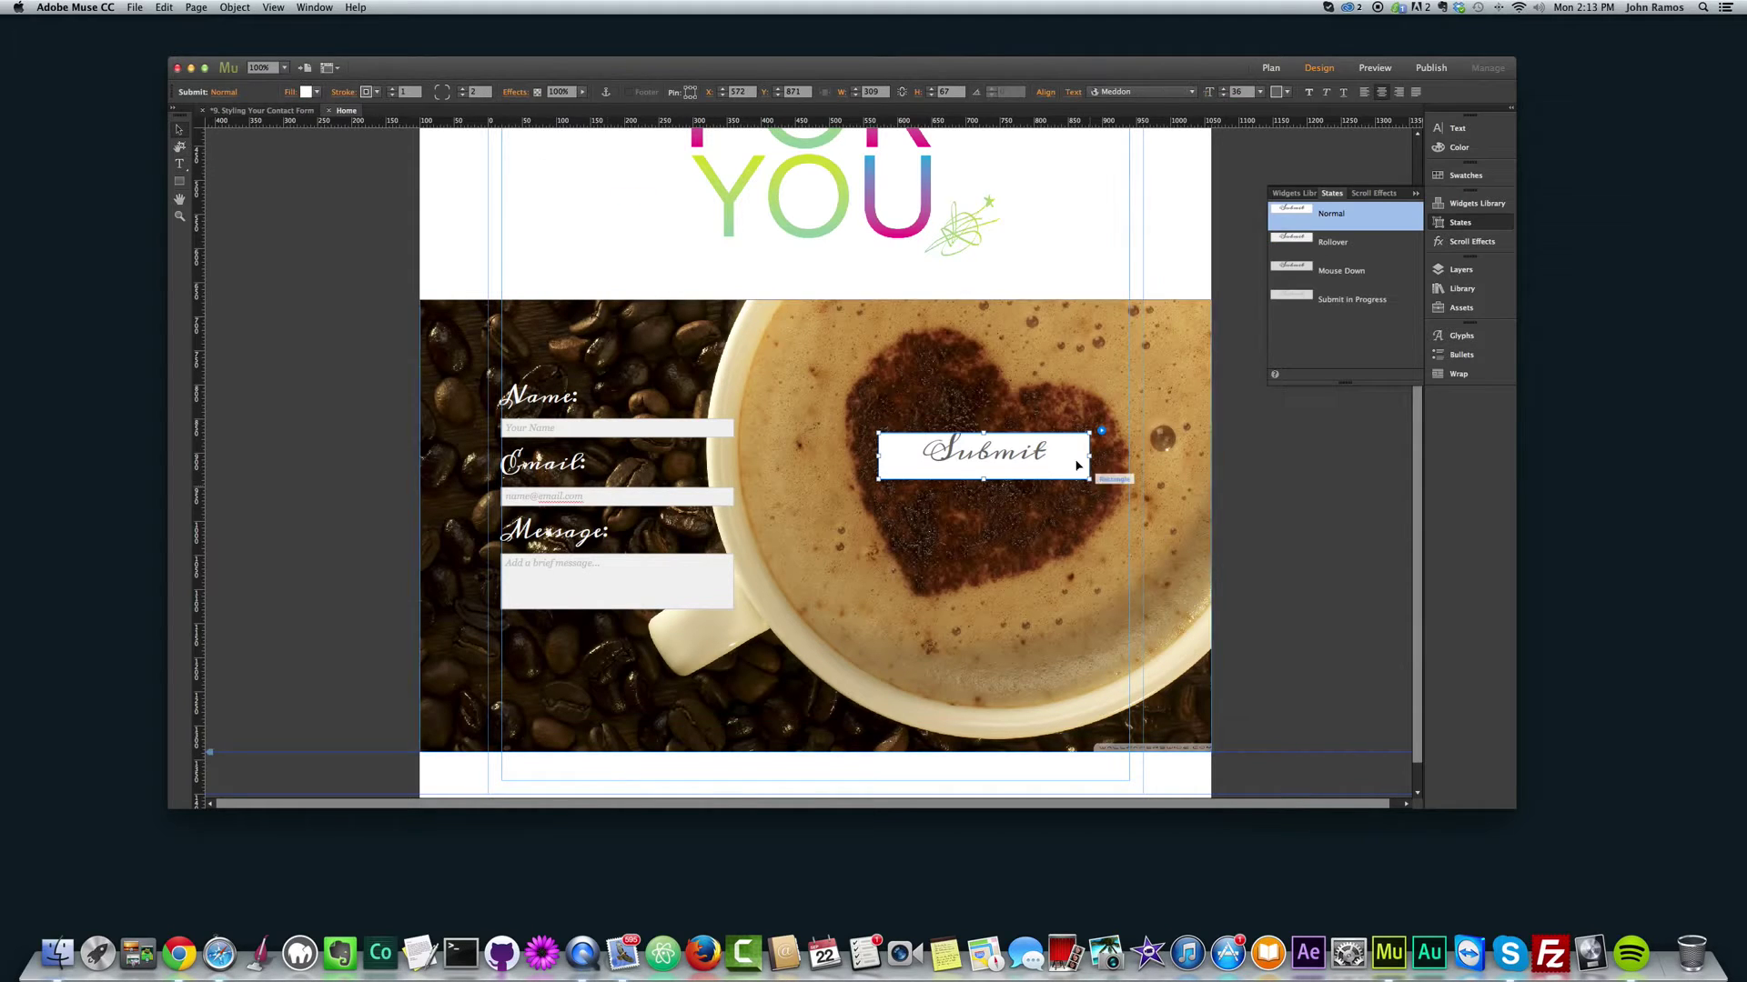
{"action": "double_click", "coordinate": [966, 464]}
{"action": "left_click_drag", "start_coordinate": [1076, 452], "coordinate": [892, 440]}
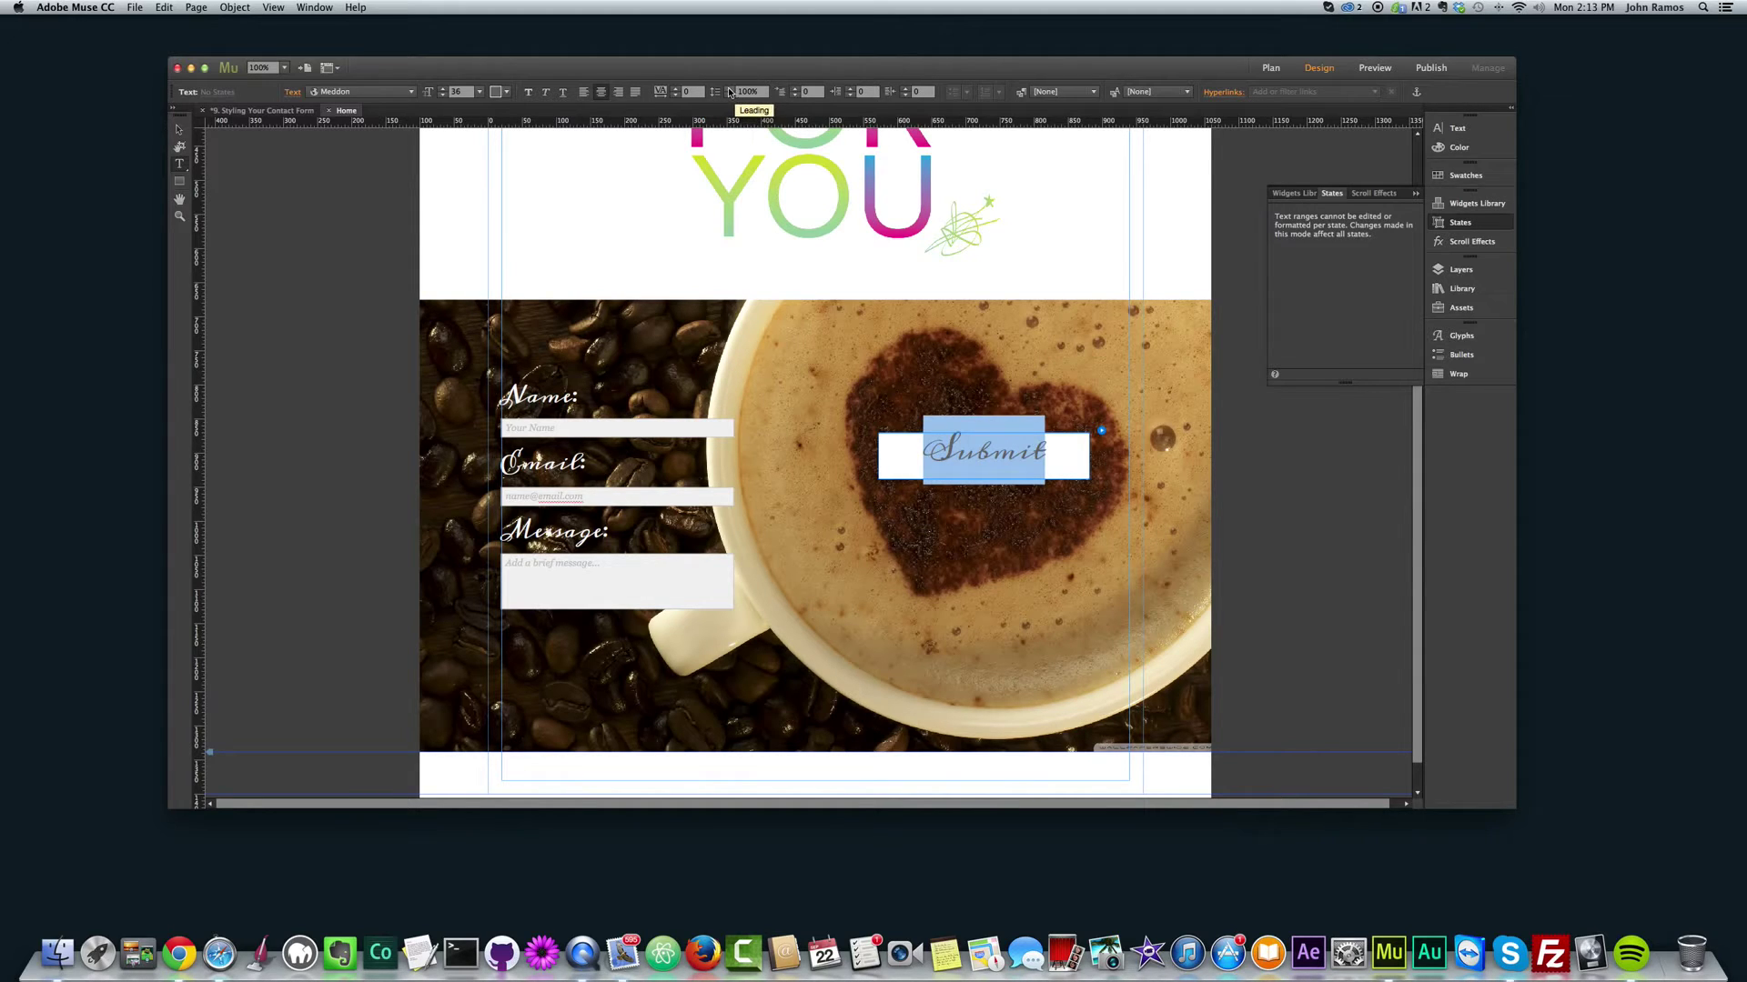
Step: Raise the Submit label's leading to about 150% and deselect
{"action": "left_click", "coordinate": [729, 92]}
{"action": "left_click", "coordinate": [730, 92]}
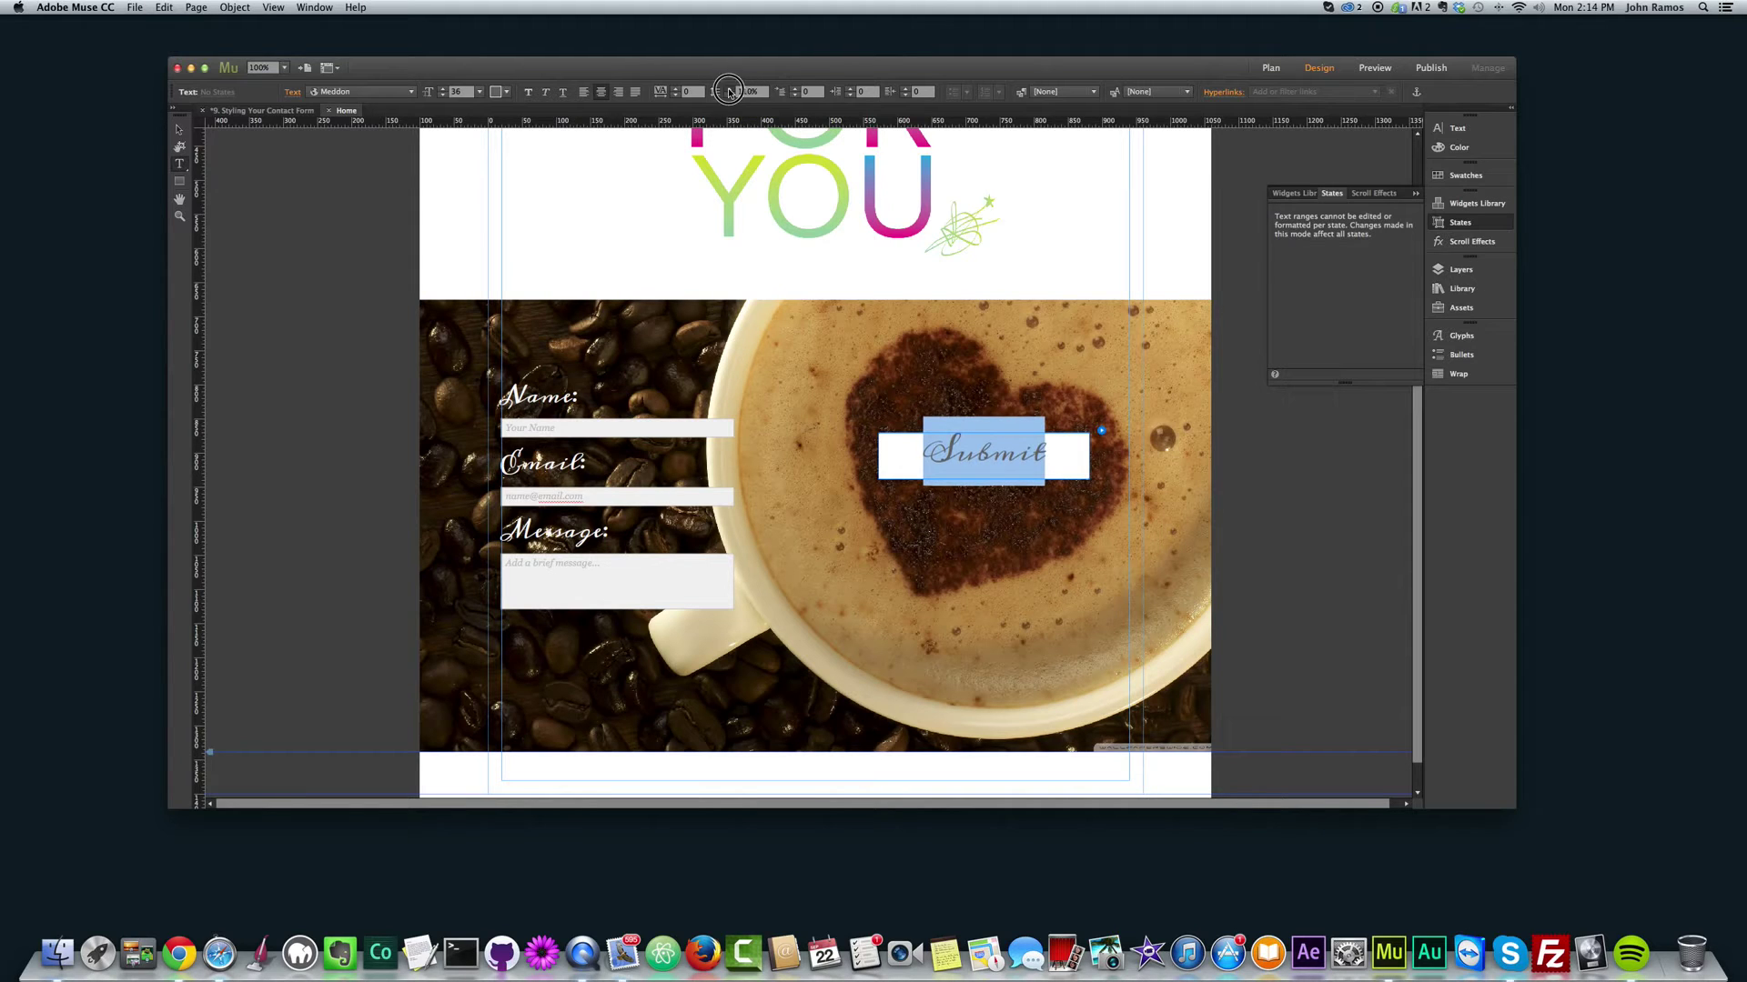
{"action": "left_click", "coordinate": [730, 92]}
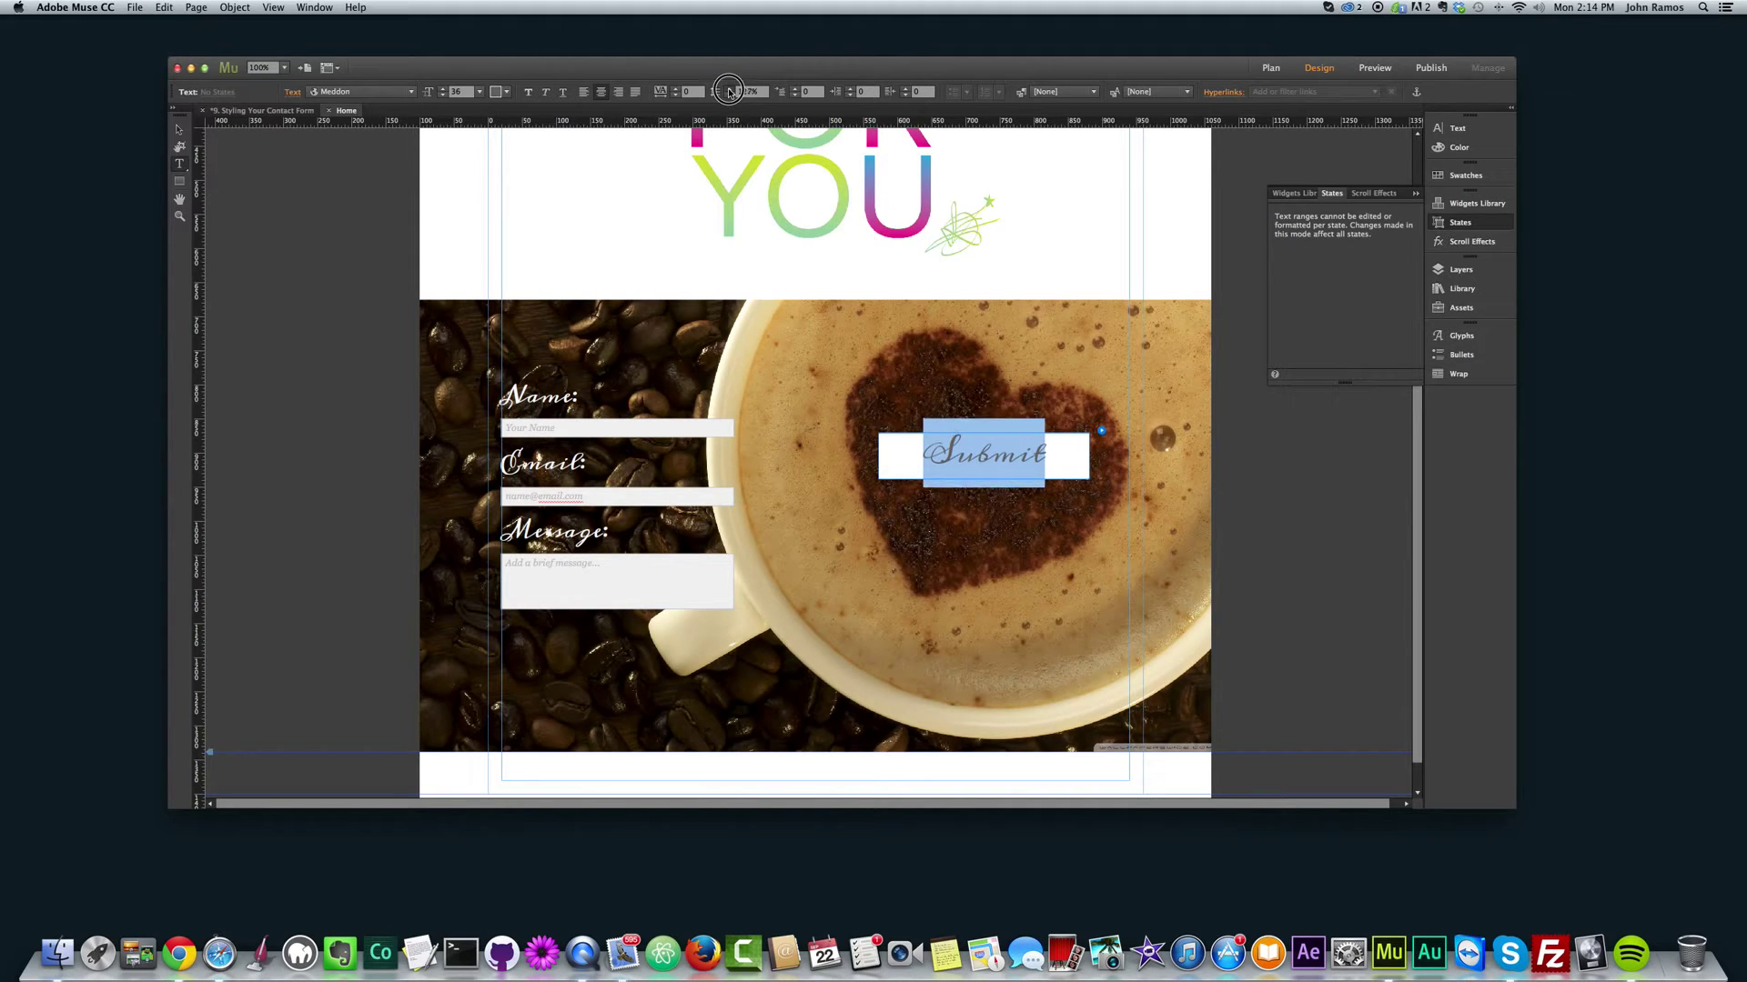
{"action": "left_click", "coordinate": [730, 92]}
{"action": "left_click", "coordinate": [729, 92]}
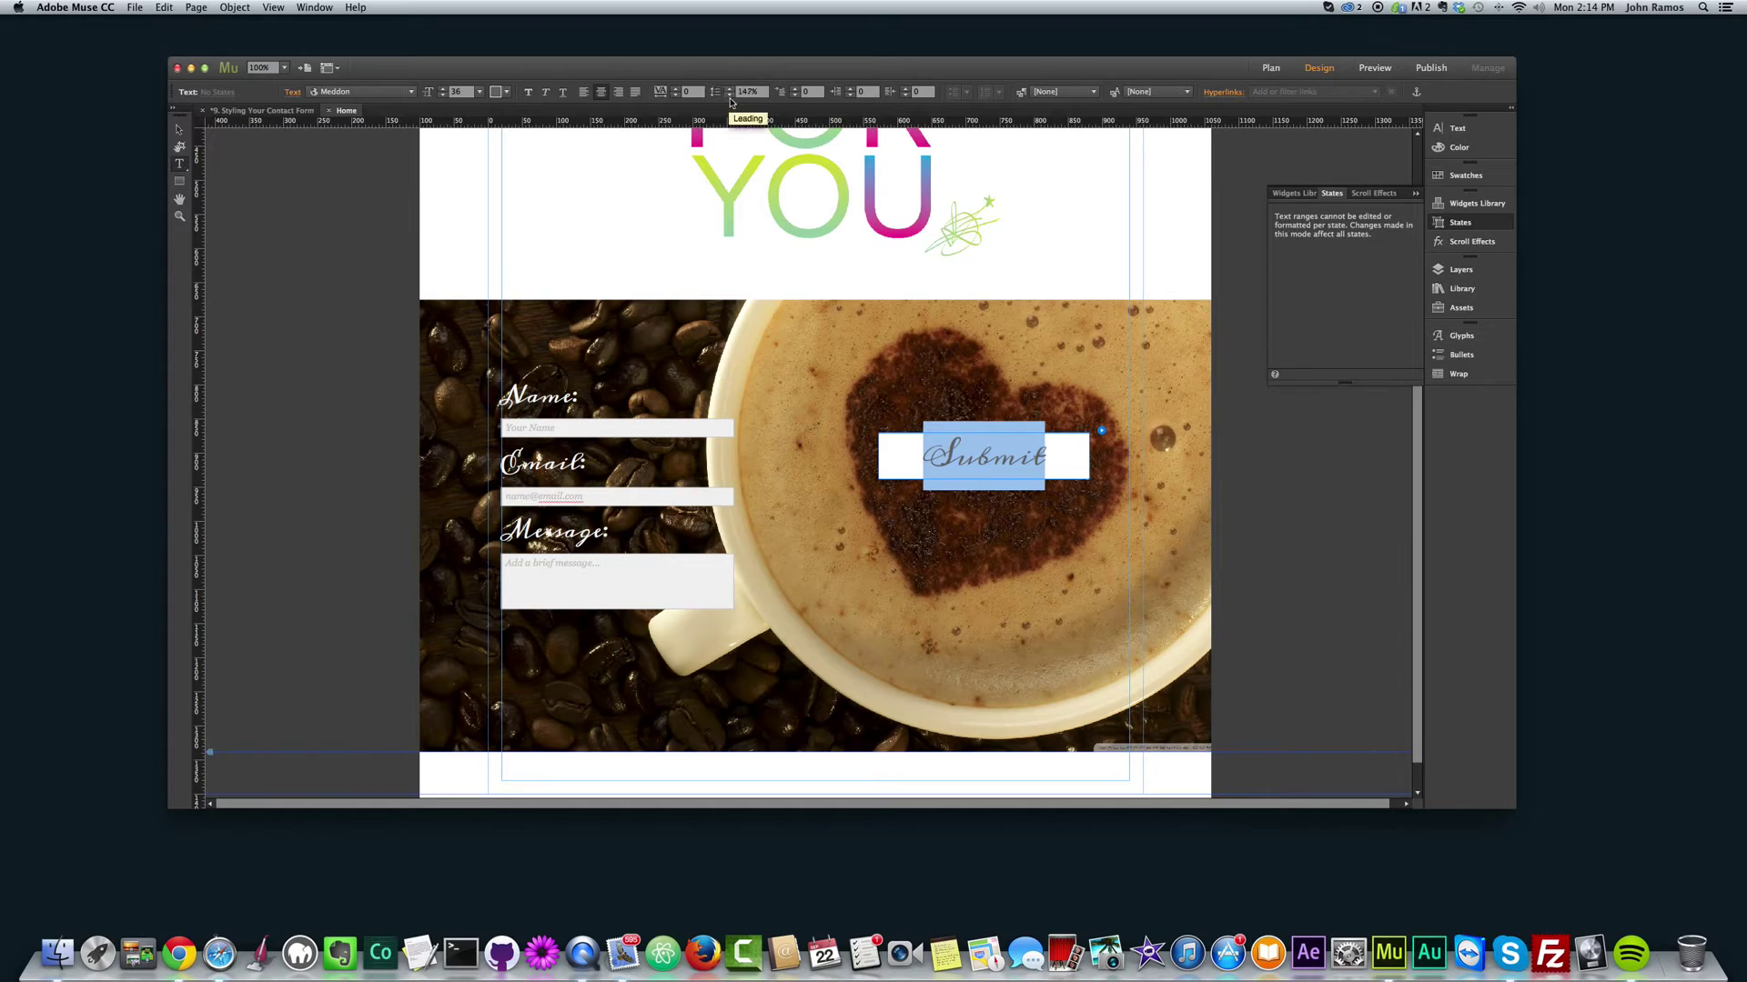
{"action": "left_click", "coordinate": [730, 92]}
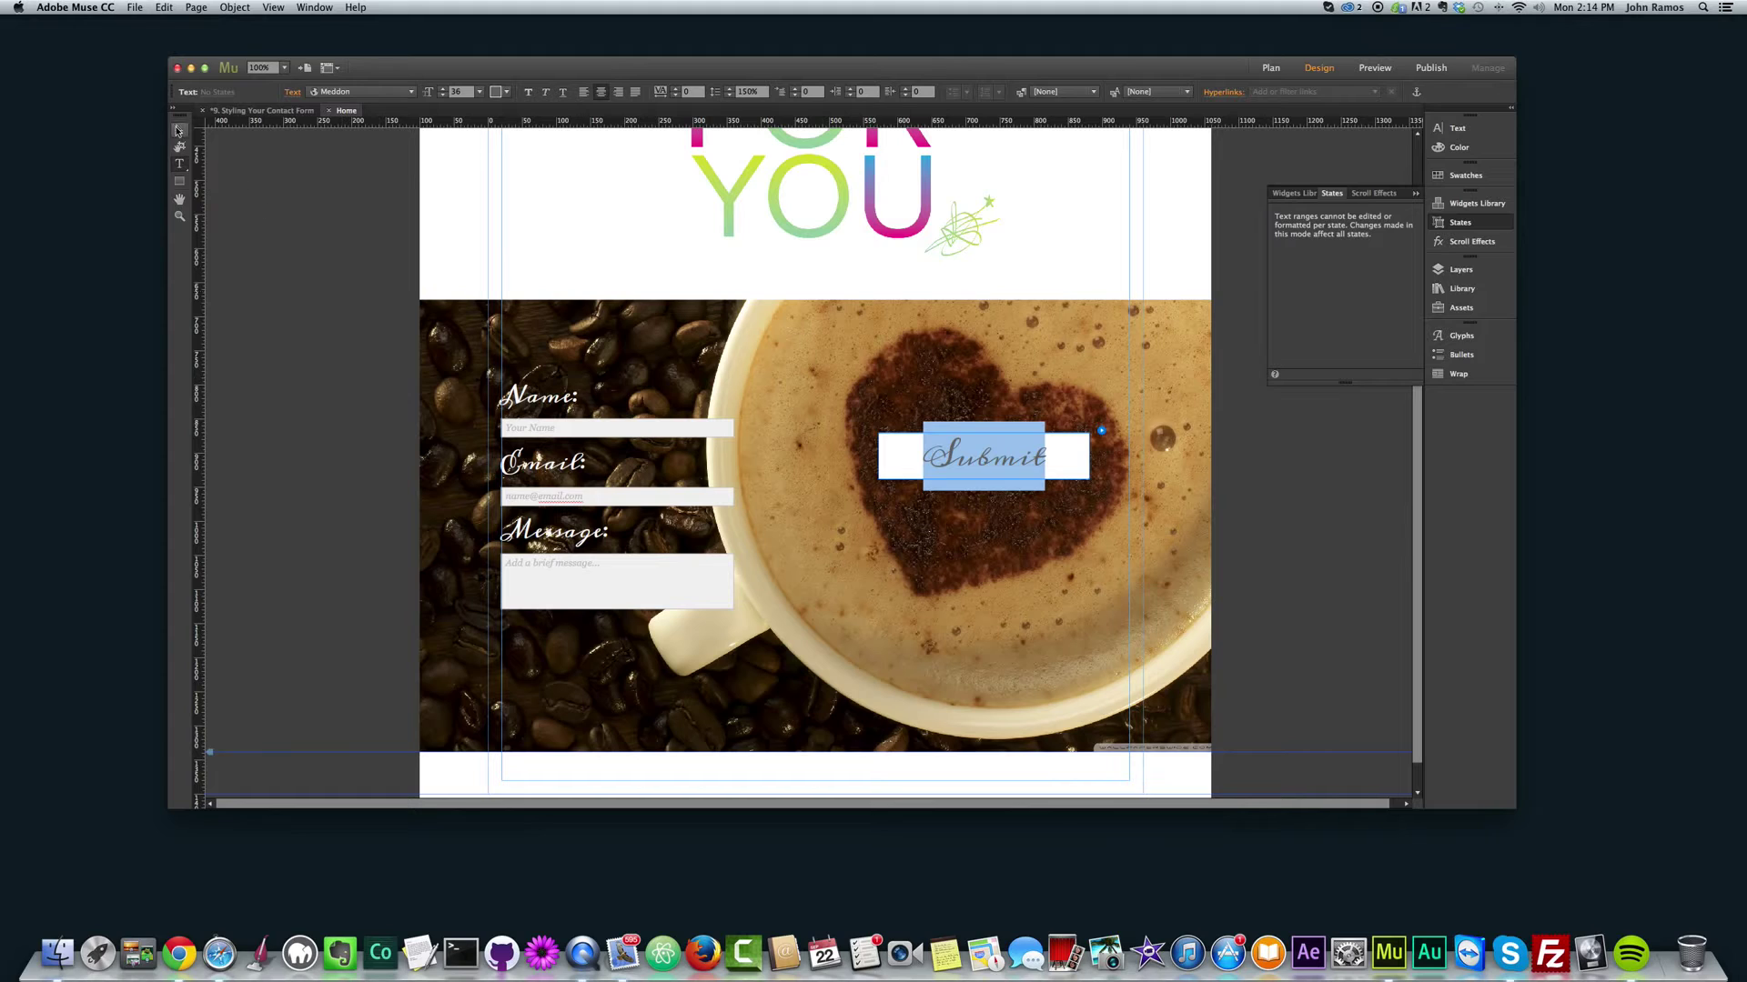
{"action": "left_click", "coordinate": [320, 260]}
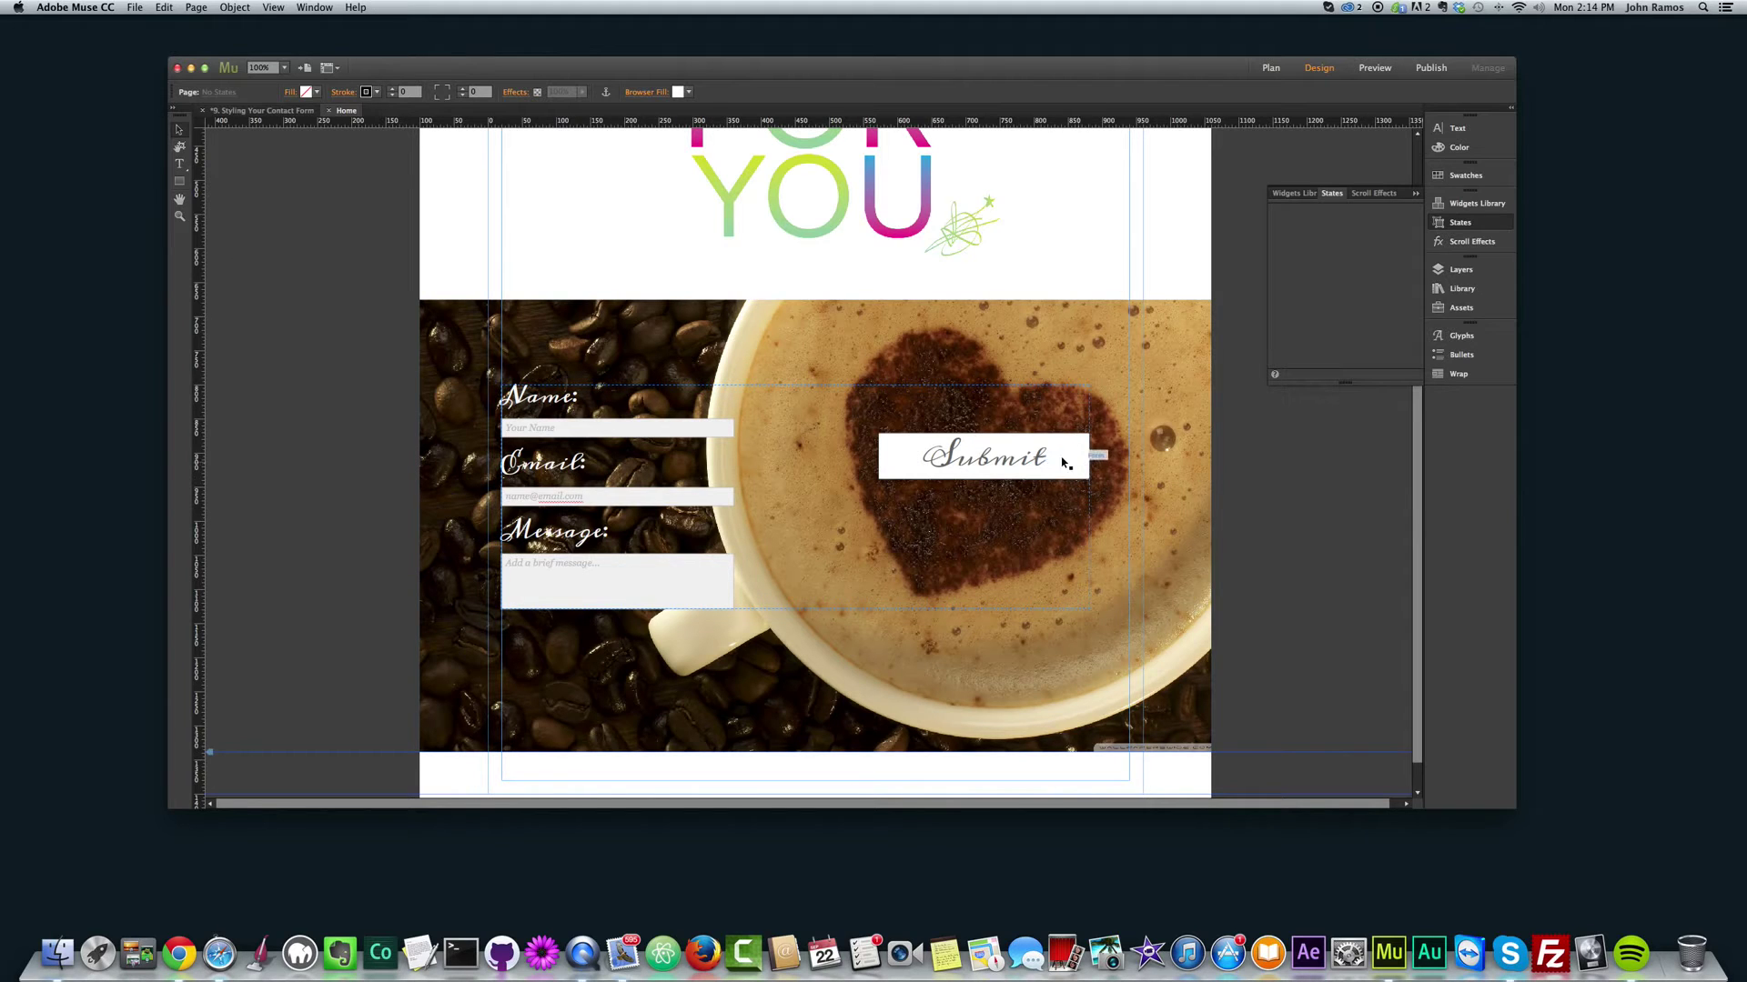
Step: Fill the Submit button with the tan foam colour D0A865 sampled from the photo
{"action": "left_click", "coordinate": [894, 470]}
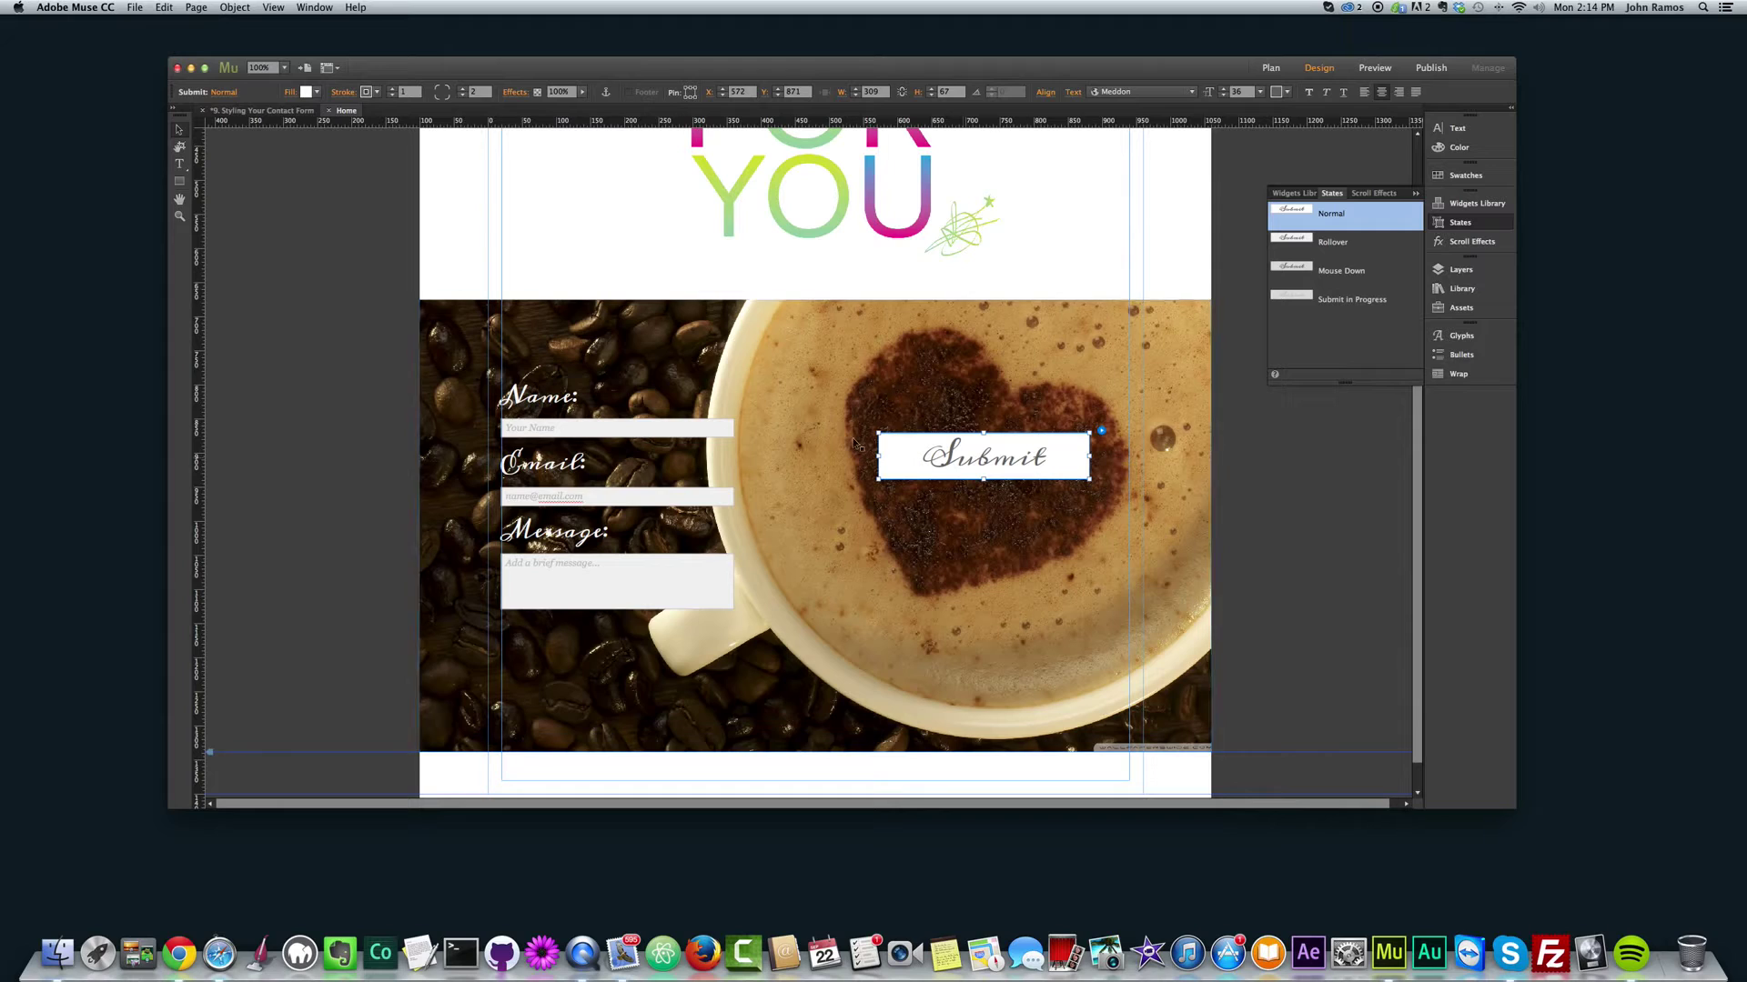
{"action": "left_click", "coordinate": [318, 93]}
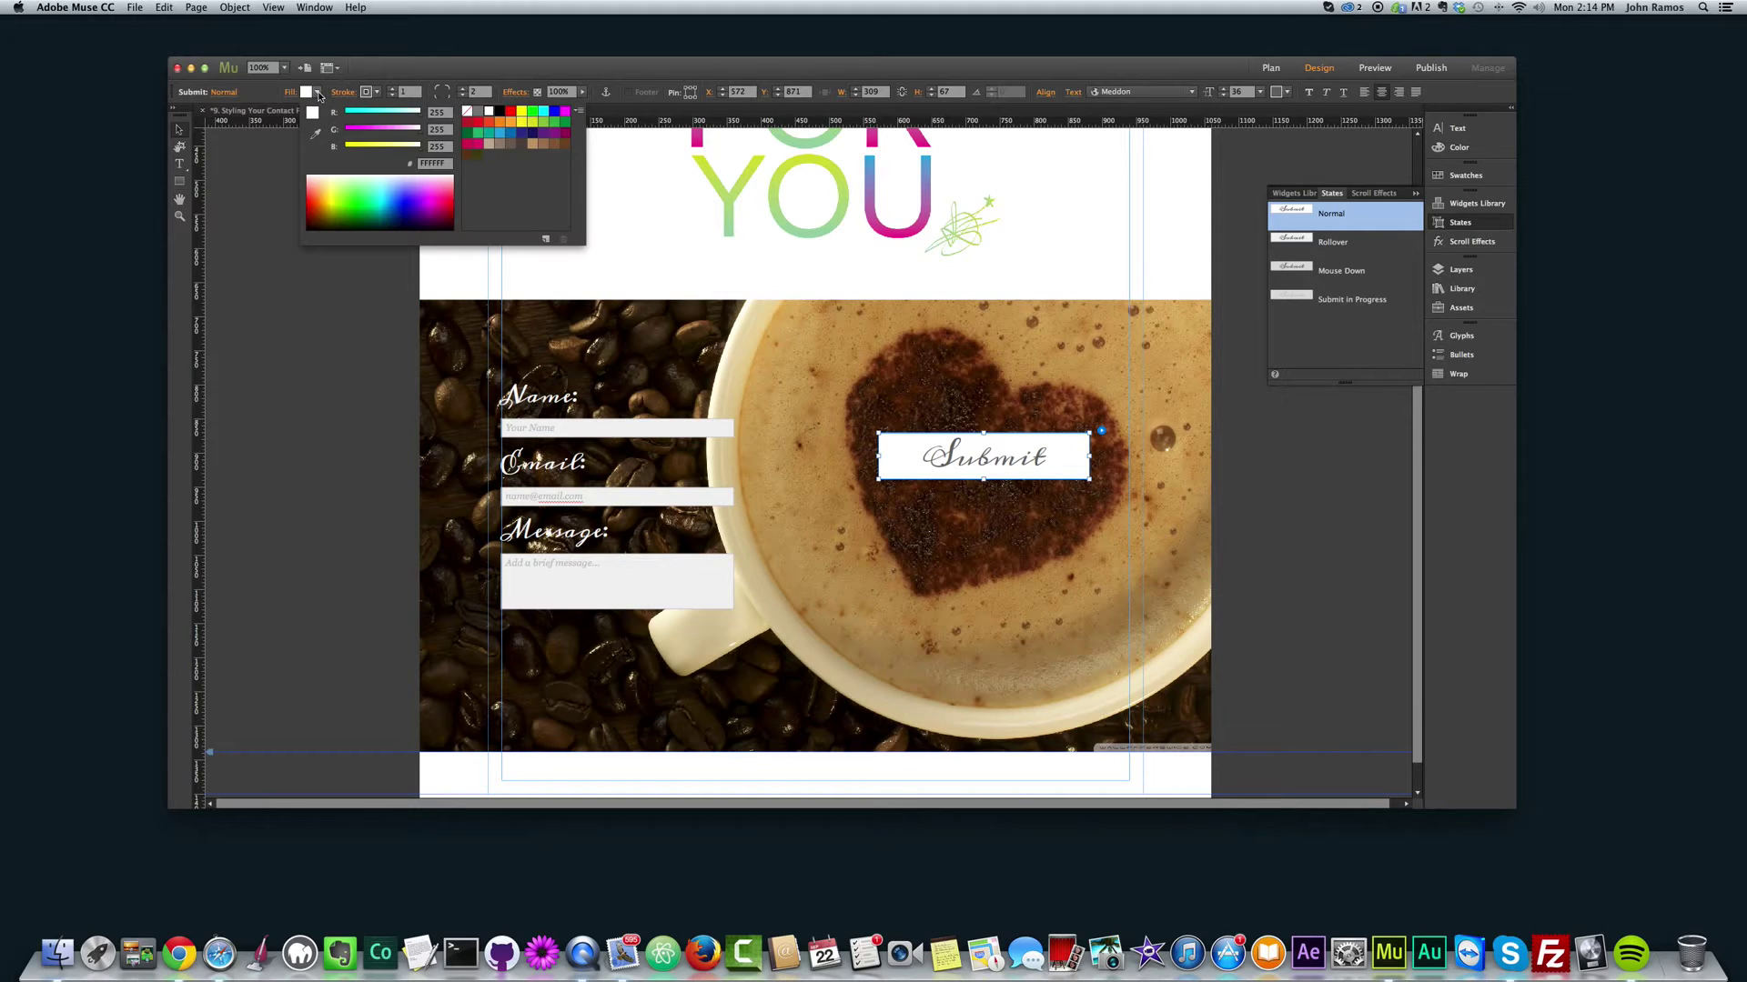
{"action": "left_click", "coordinate": [316, 135]}
{"action": "left_click", "coordinate": [809, 352]}
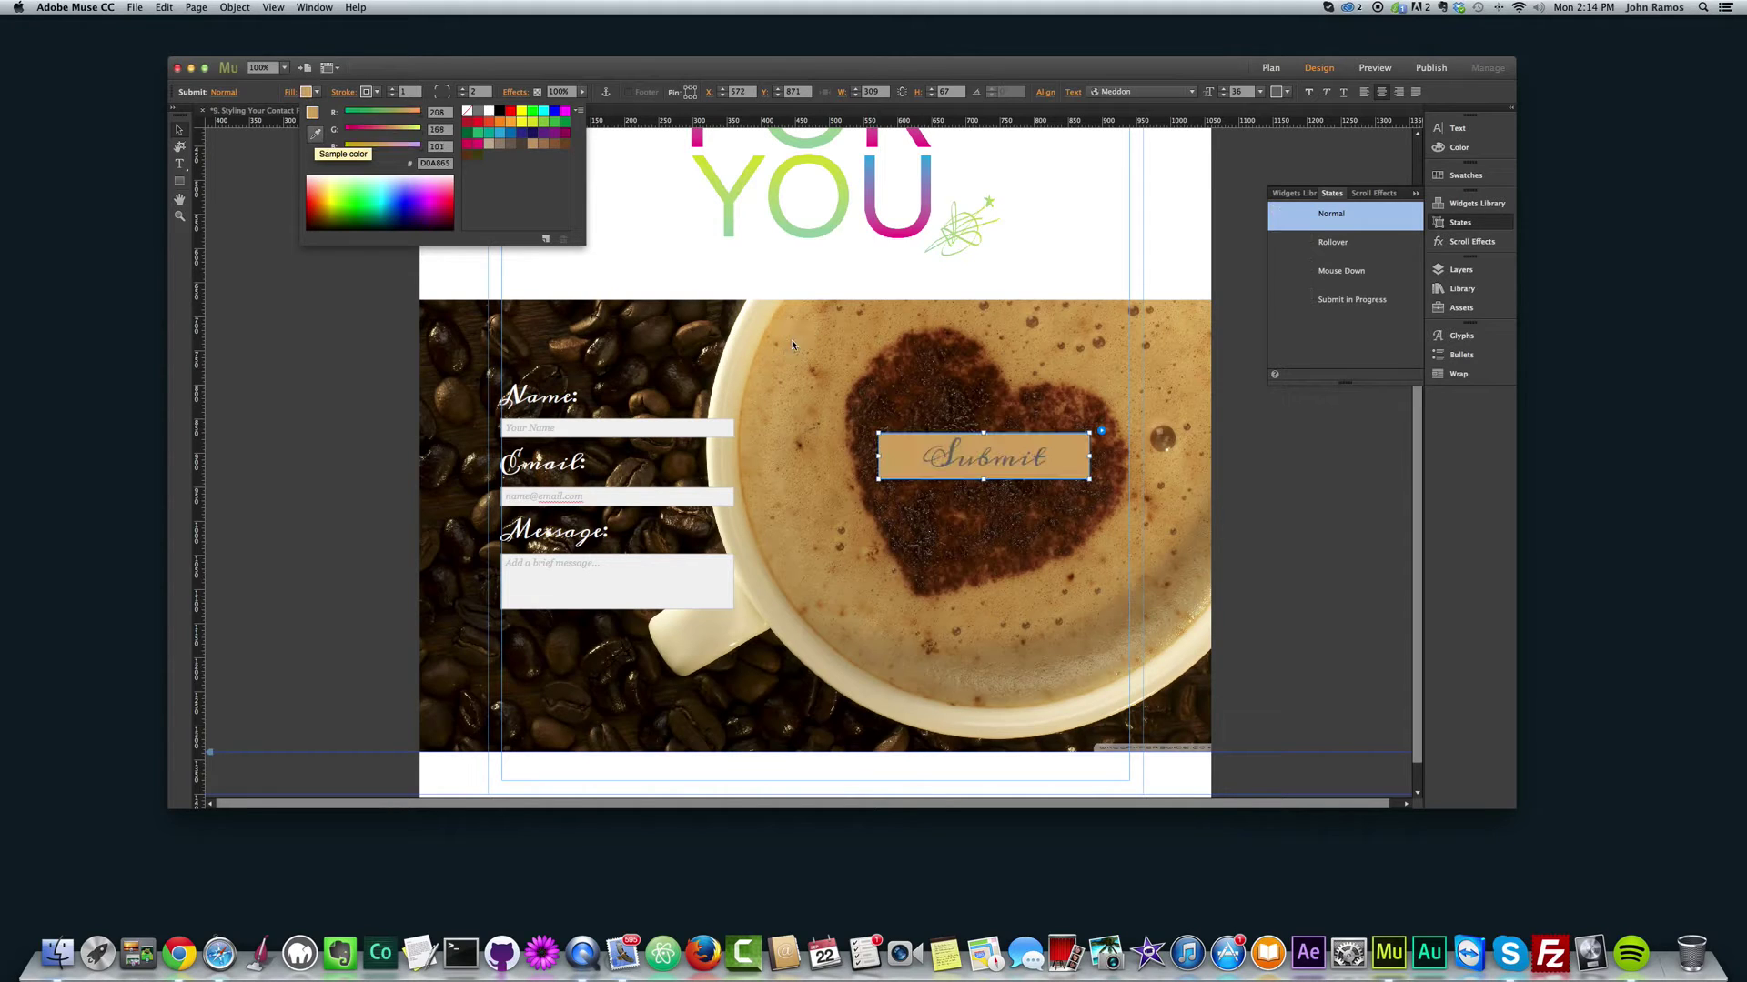
{"action": "left_click", "coordinate": [316, 136]}
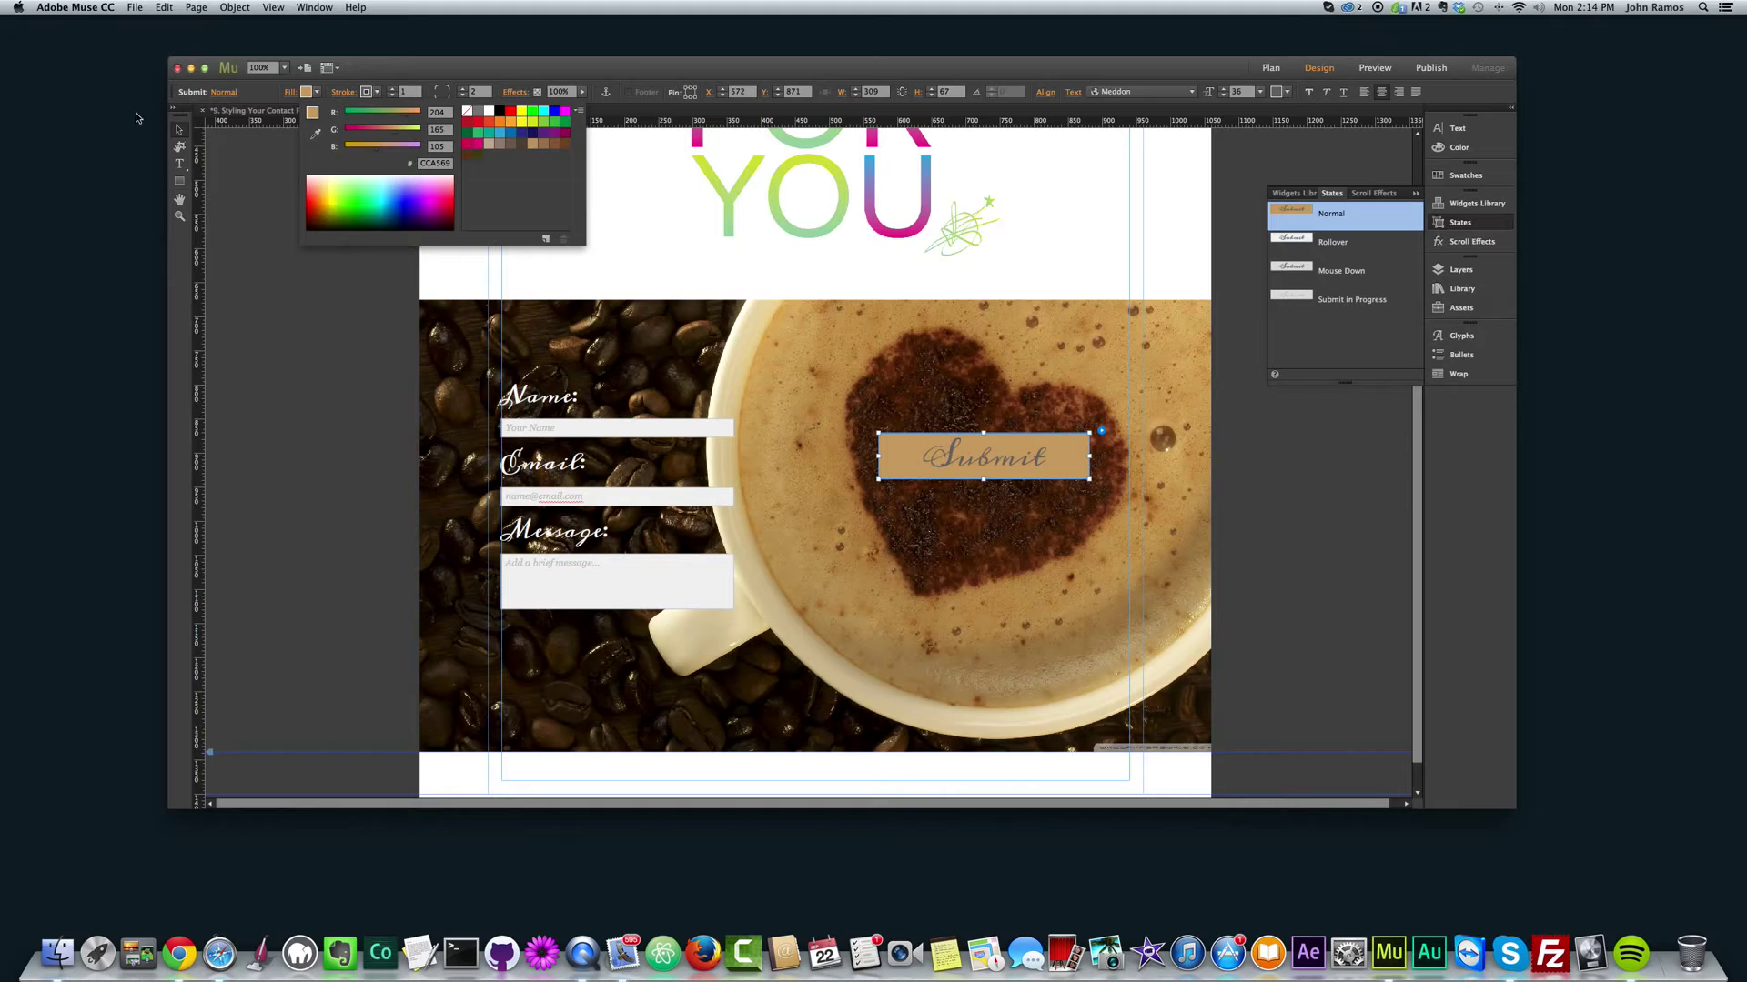
{"action": "left_click", "coordinate": [181, 128]}
{"action": "left_click", "coordinate": [963, 473]}
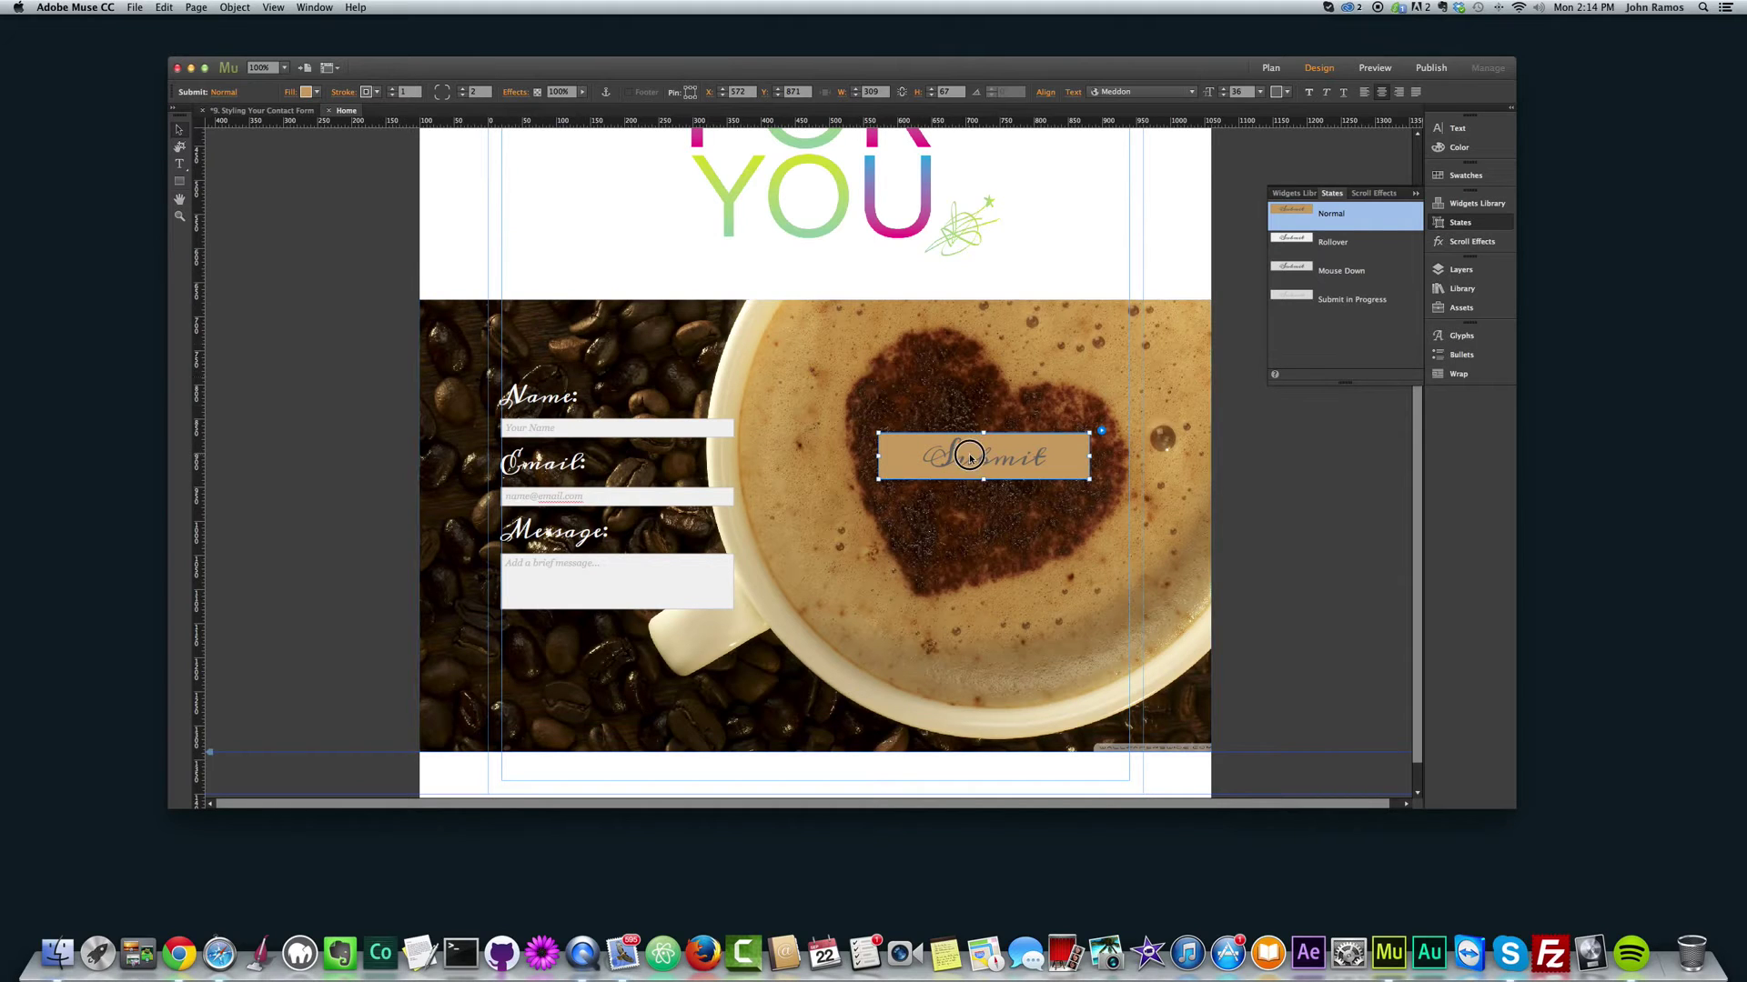
Step: Make the Submit label text white
{"action": "triple_click", "coordinate": [969, 457]}
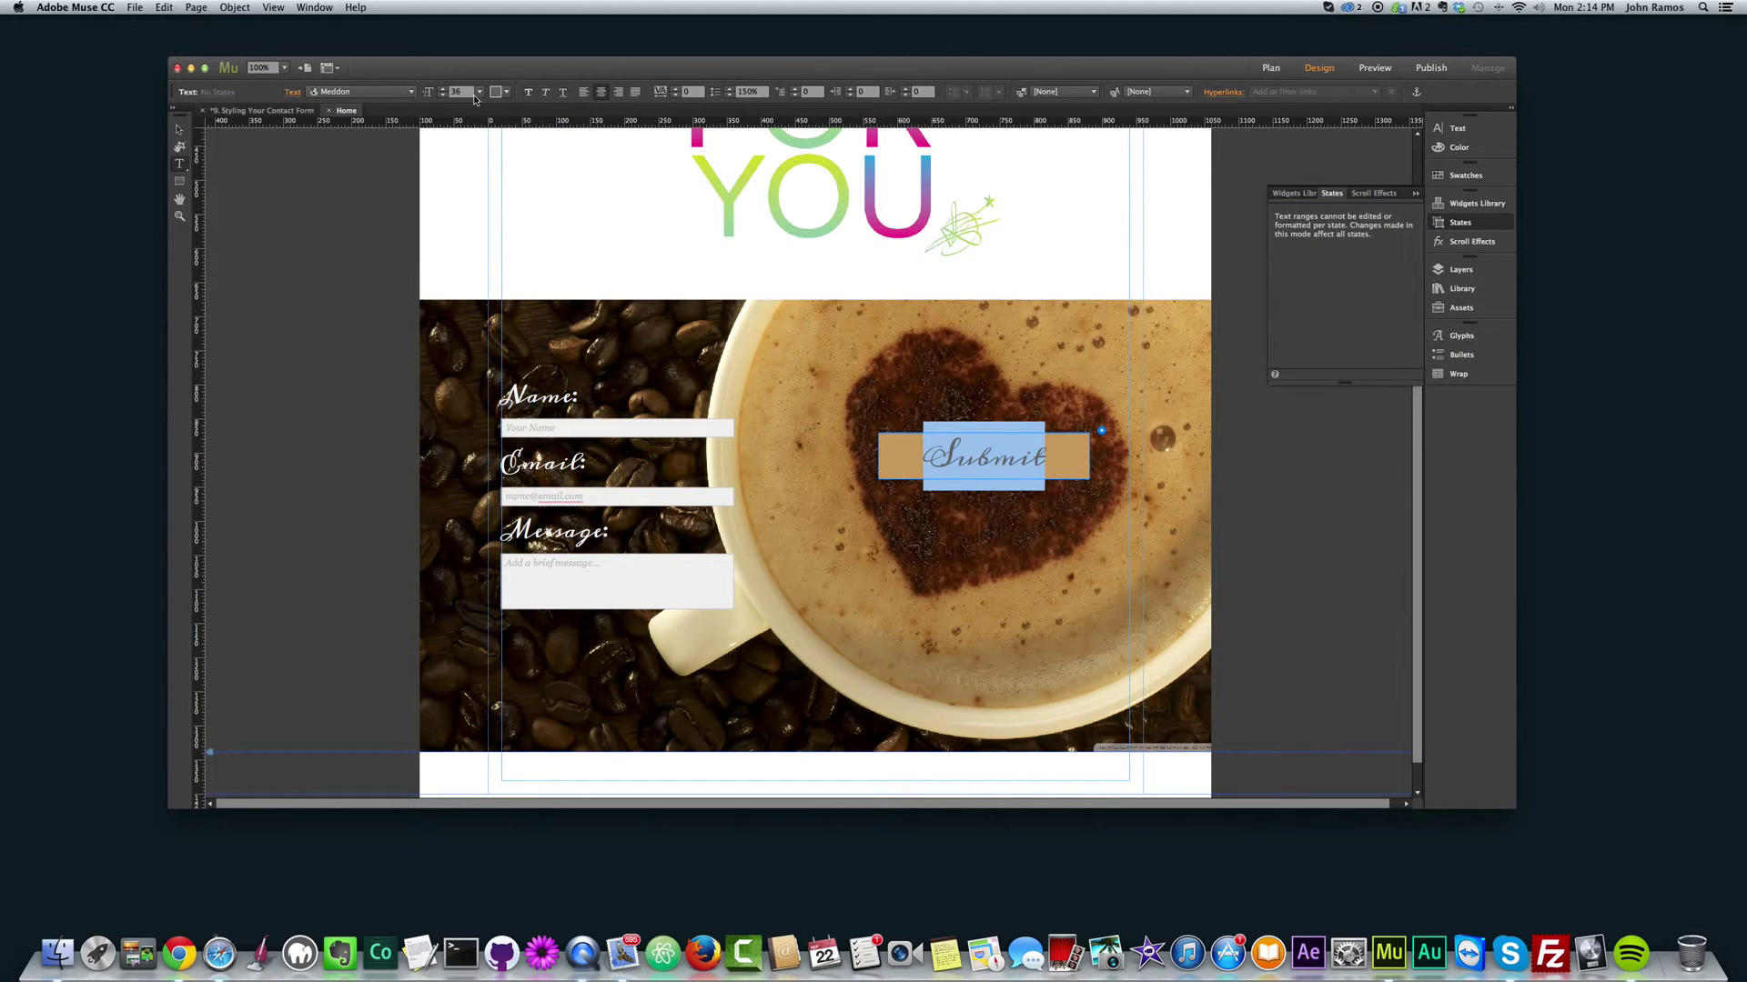
{"action": "left_click", "coordinate": [507, 95]}
{"action": "left_click", "coordinate": [678, 105]}
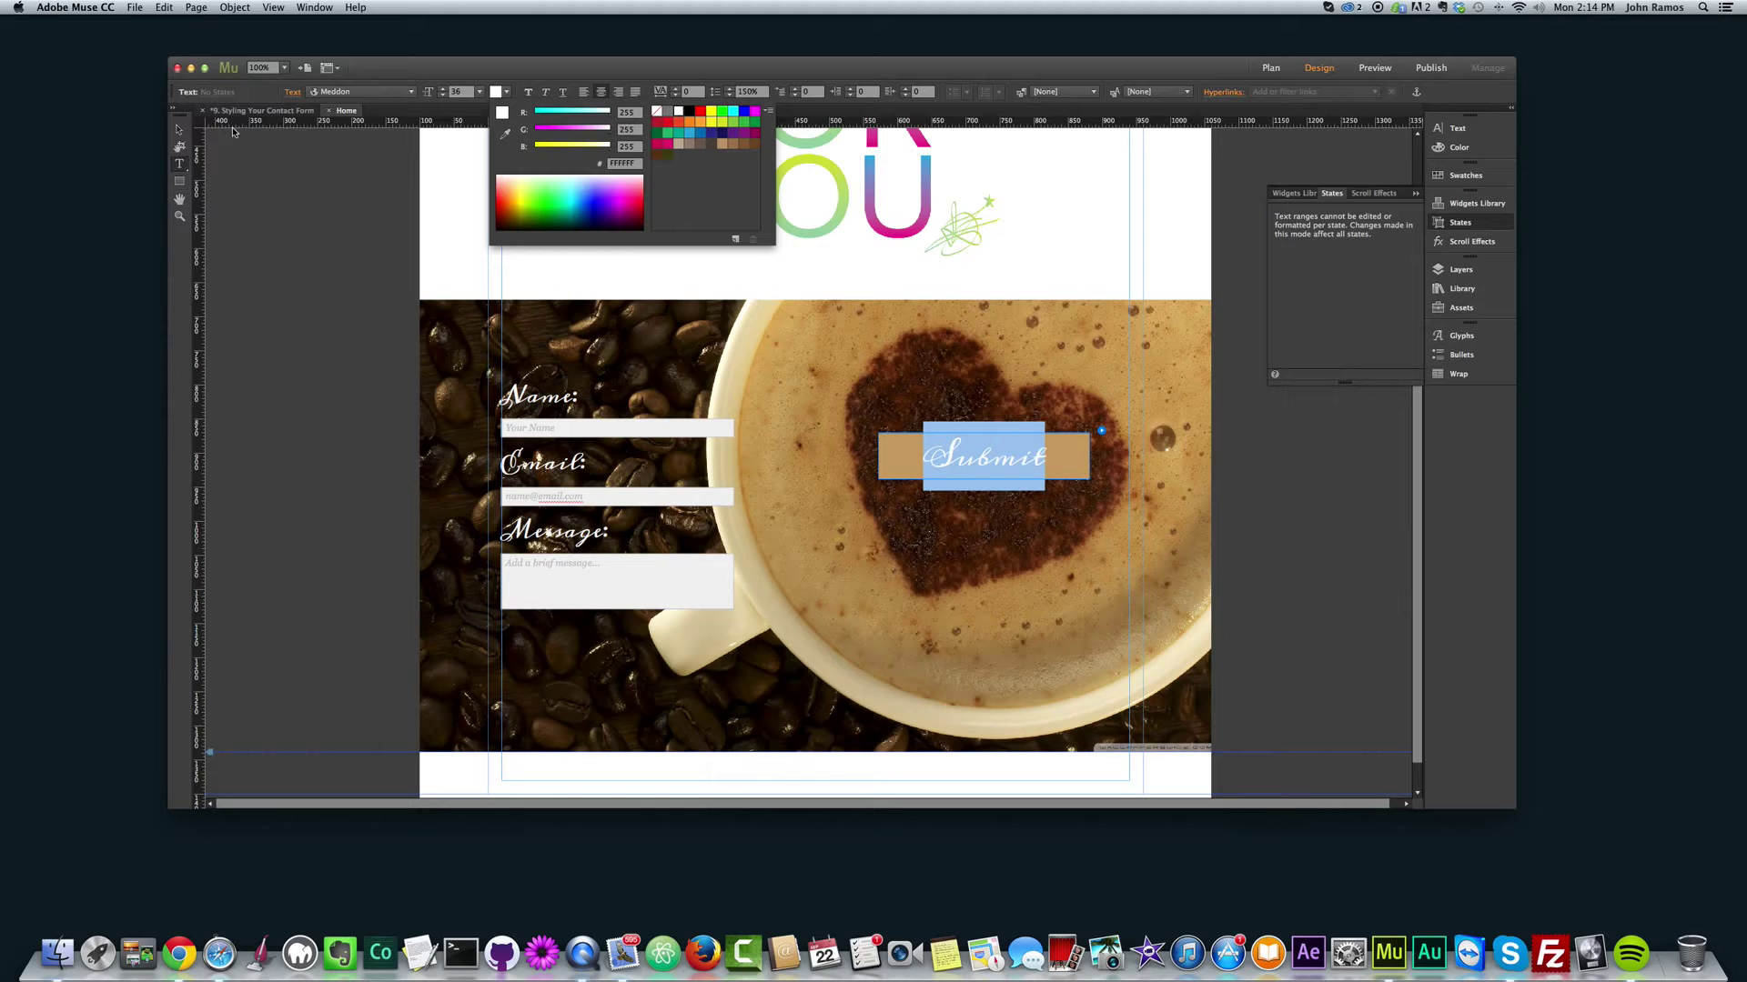
{"action": "left_click", "coordinate": [185, 127]}
{"action": "left_click", "coordinate": [360, 228]}
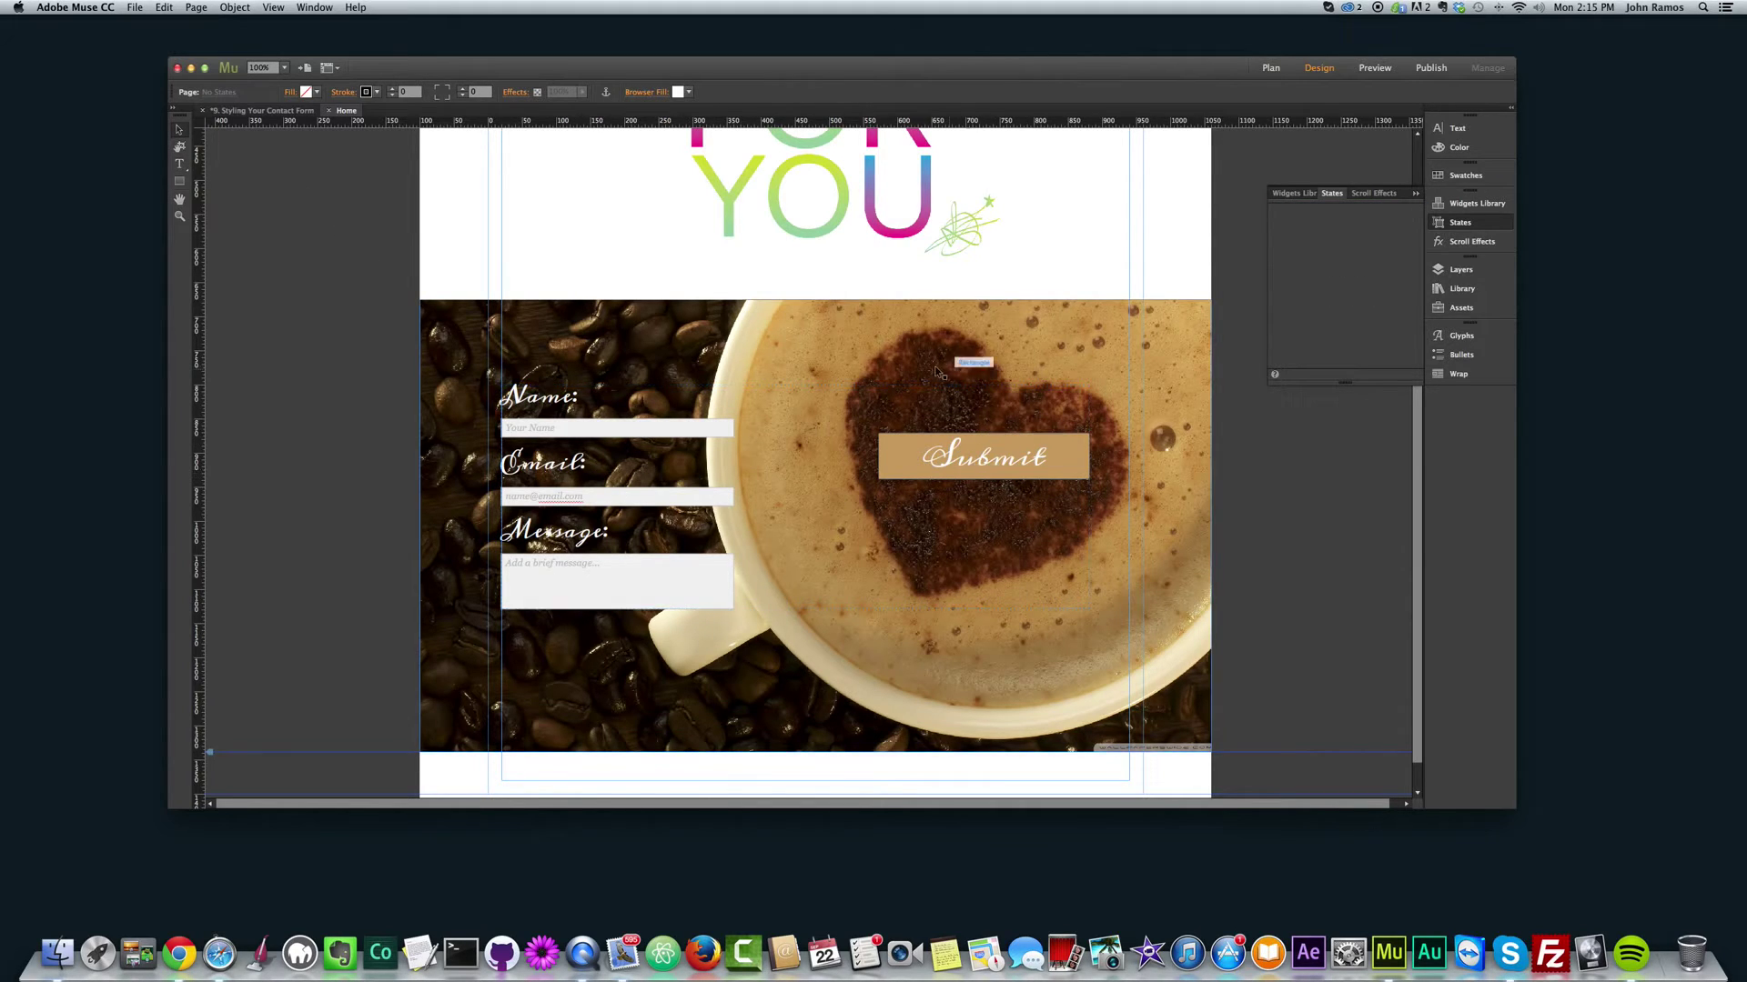
{"action": "left_click", "coordinate": [1035, 474]}
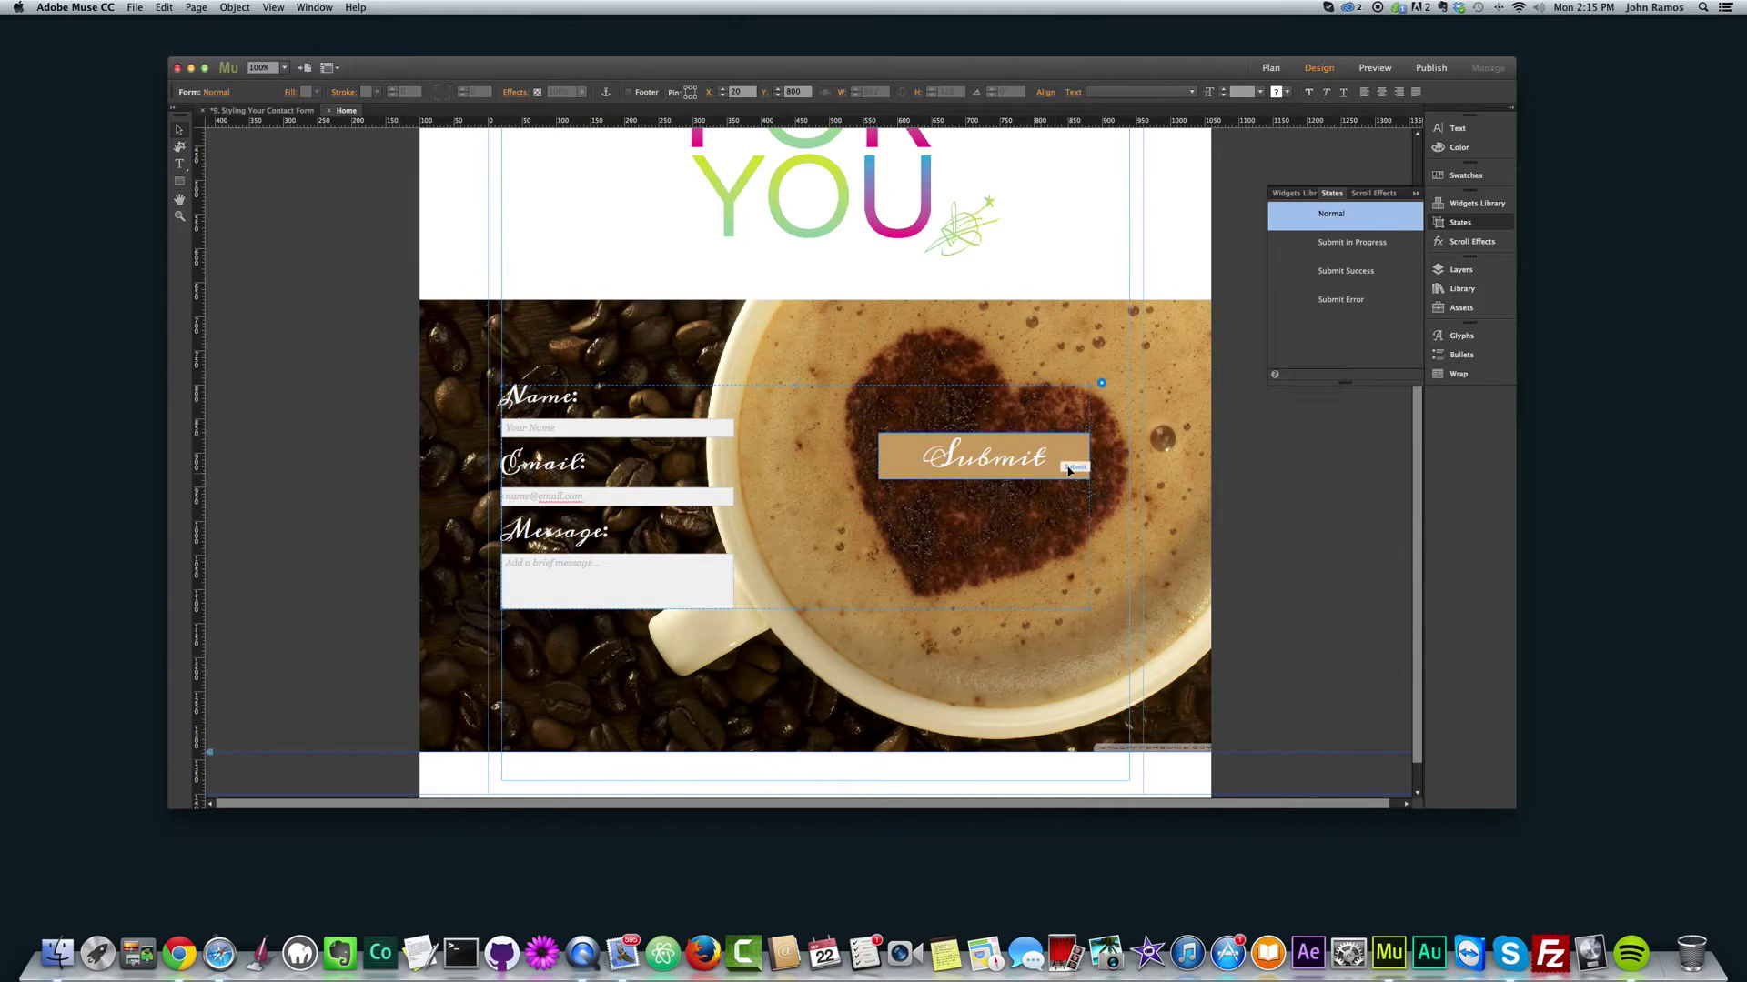
{"action": "left_click", "coordinate": [1060, 469]}
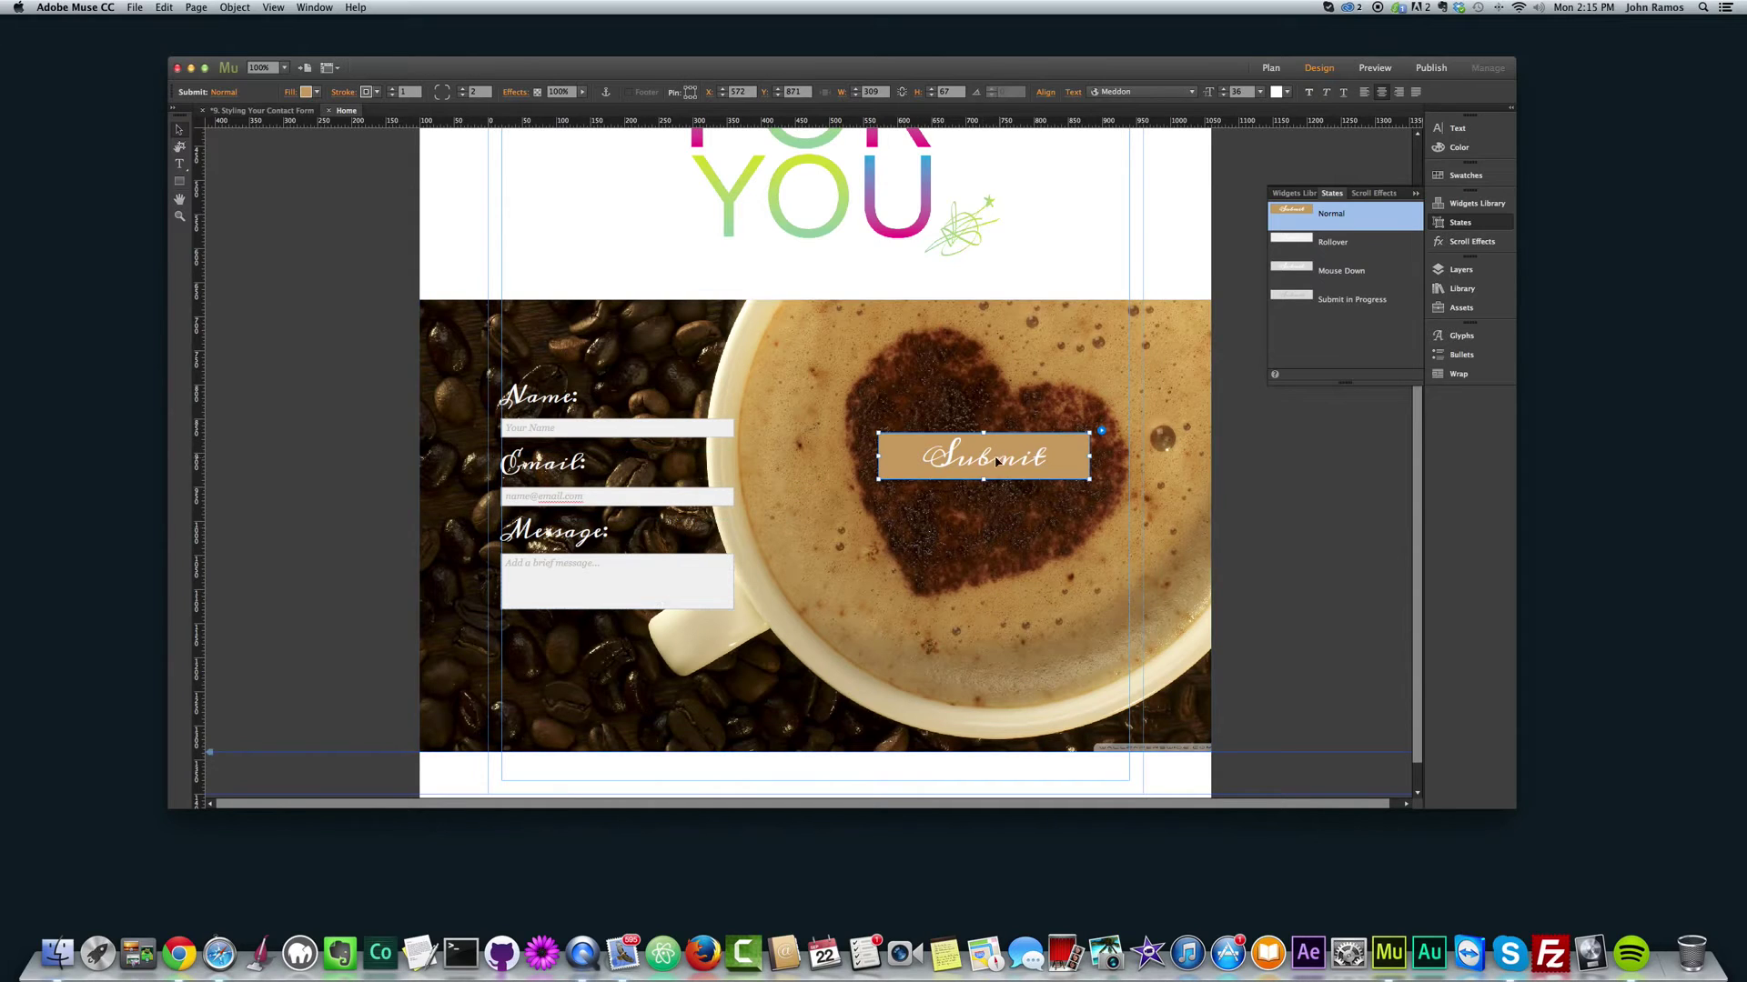
{"action": "left_click", "coordinate": [568, 405]}
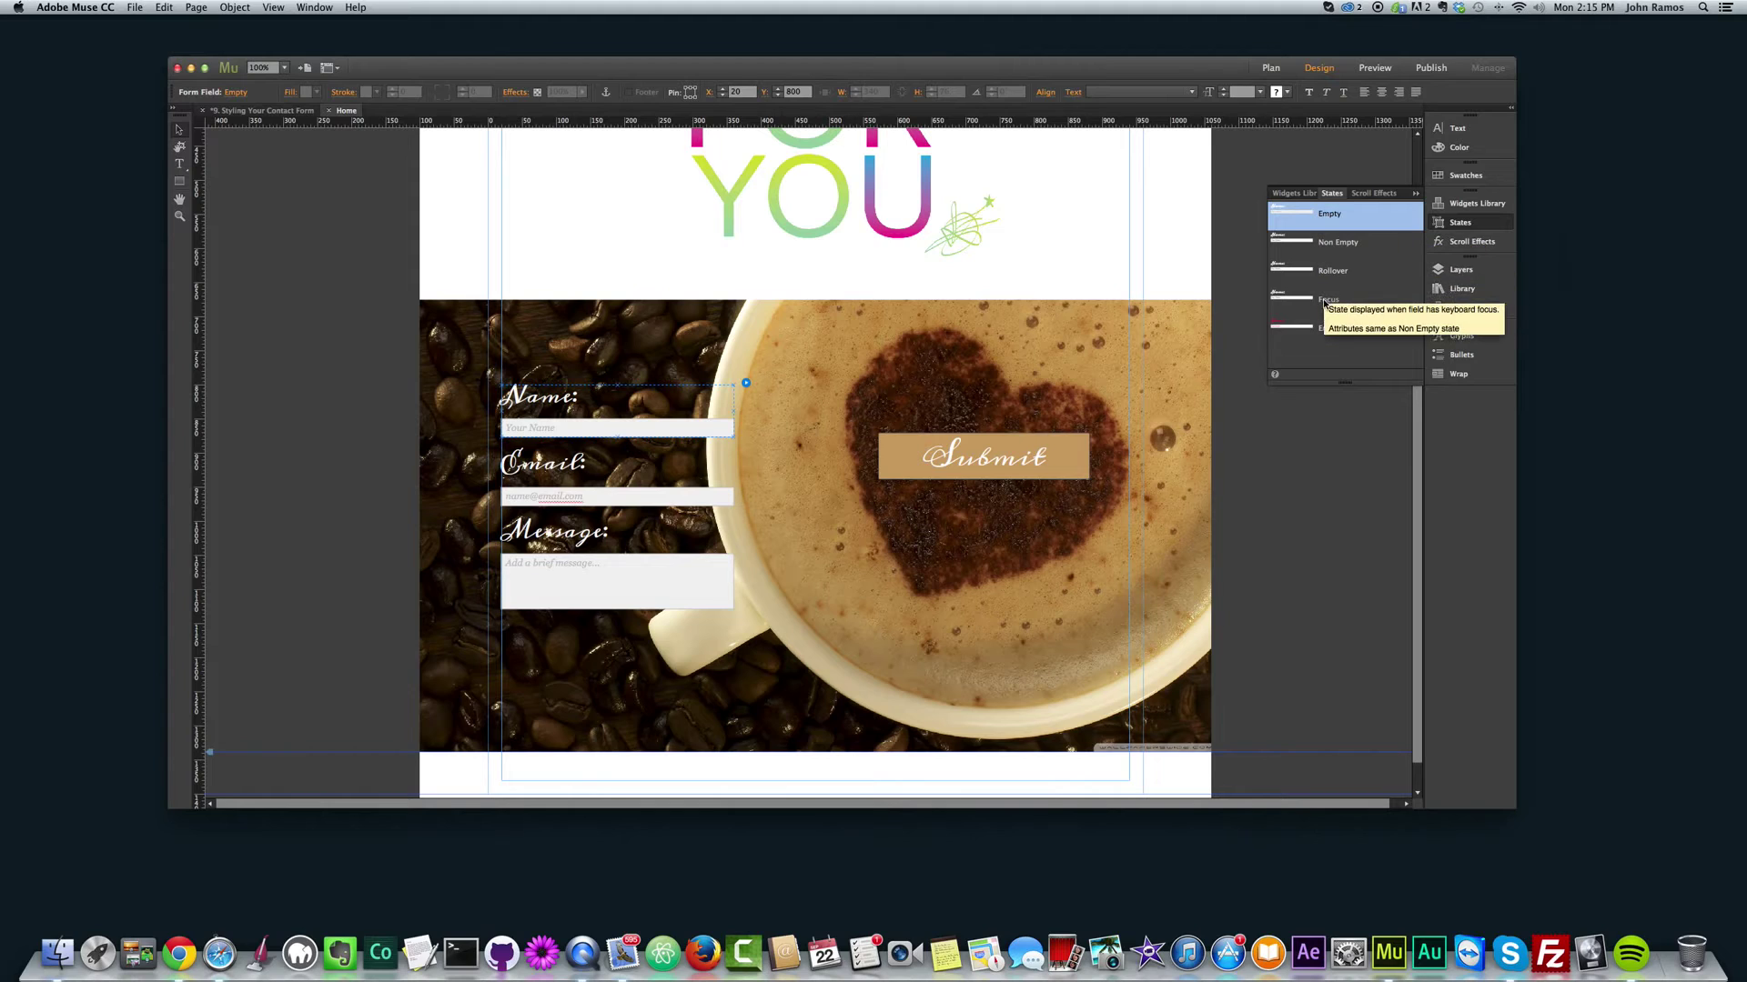
{"action": "left_click", "coordinate": [1309, 330]}
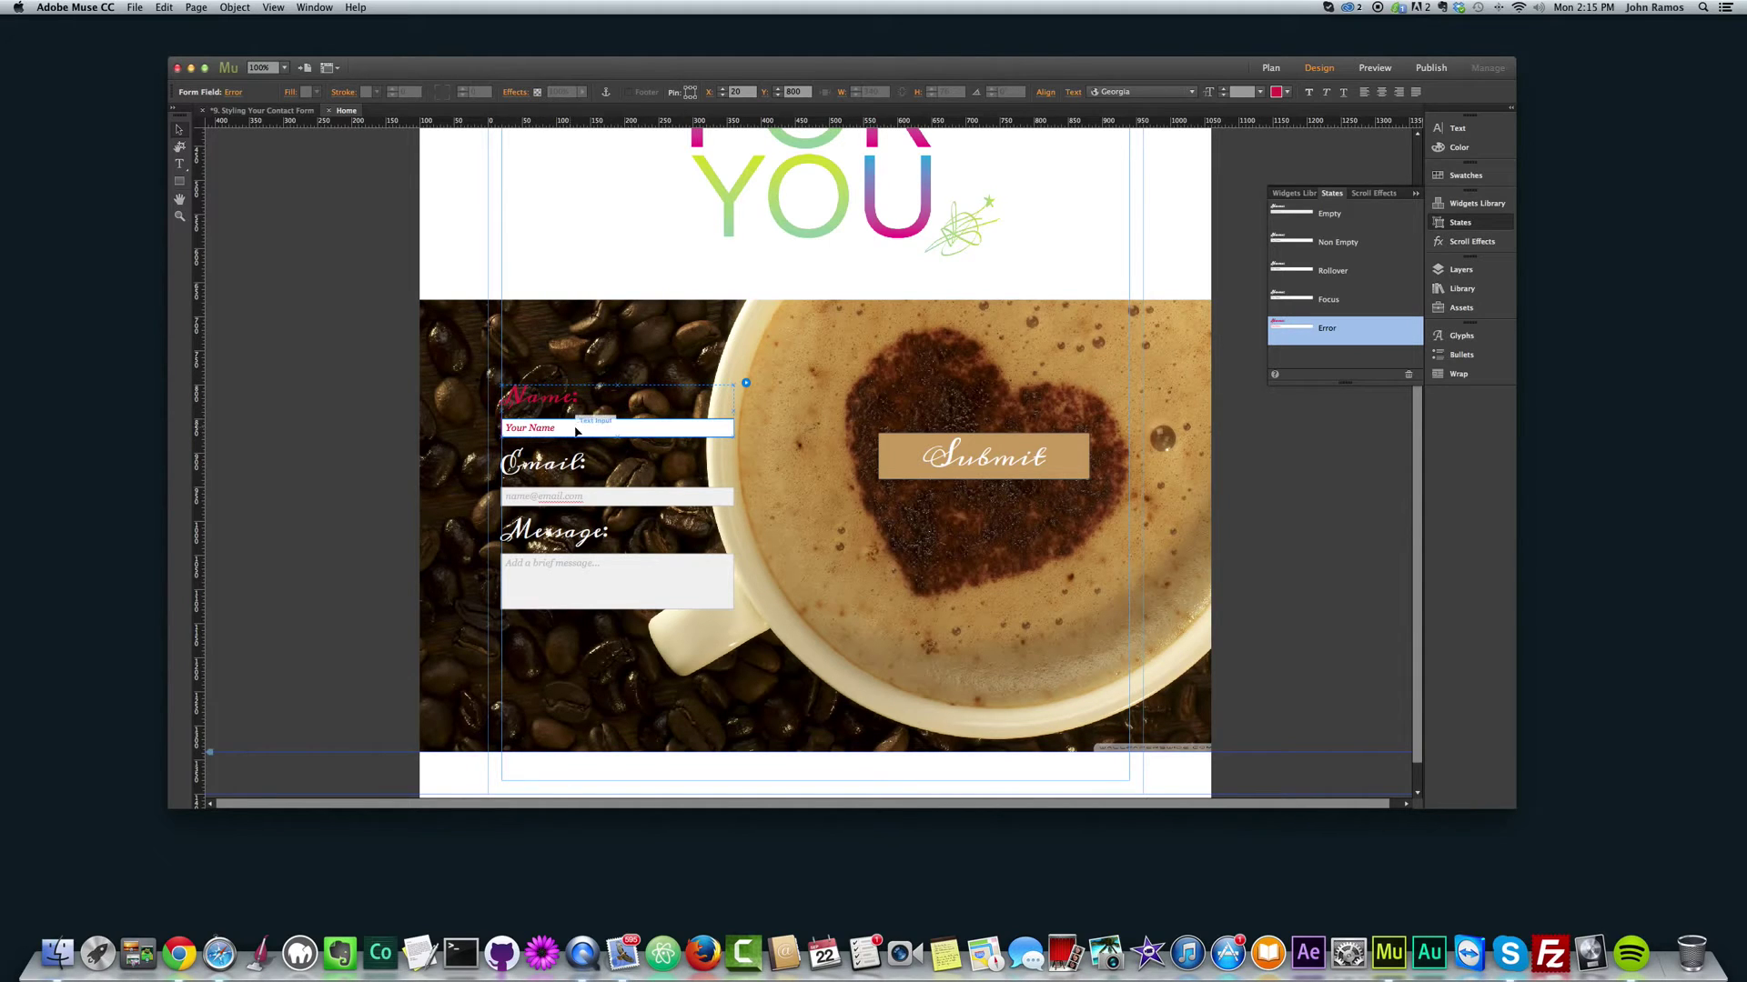
{"action": "left_click", "coordinate": [624, 495]}
{"action": "left_click", "coordinate": [614, 567]}
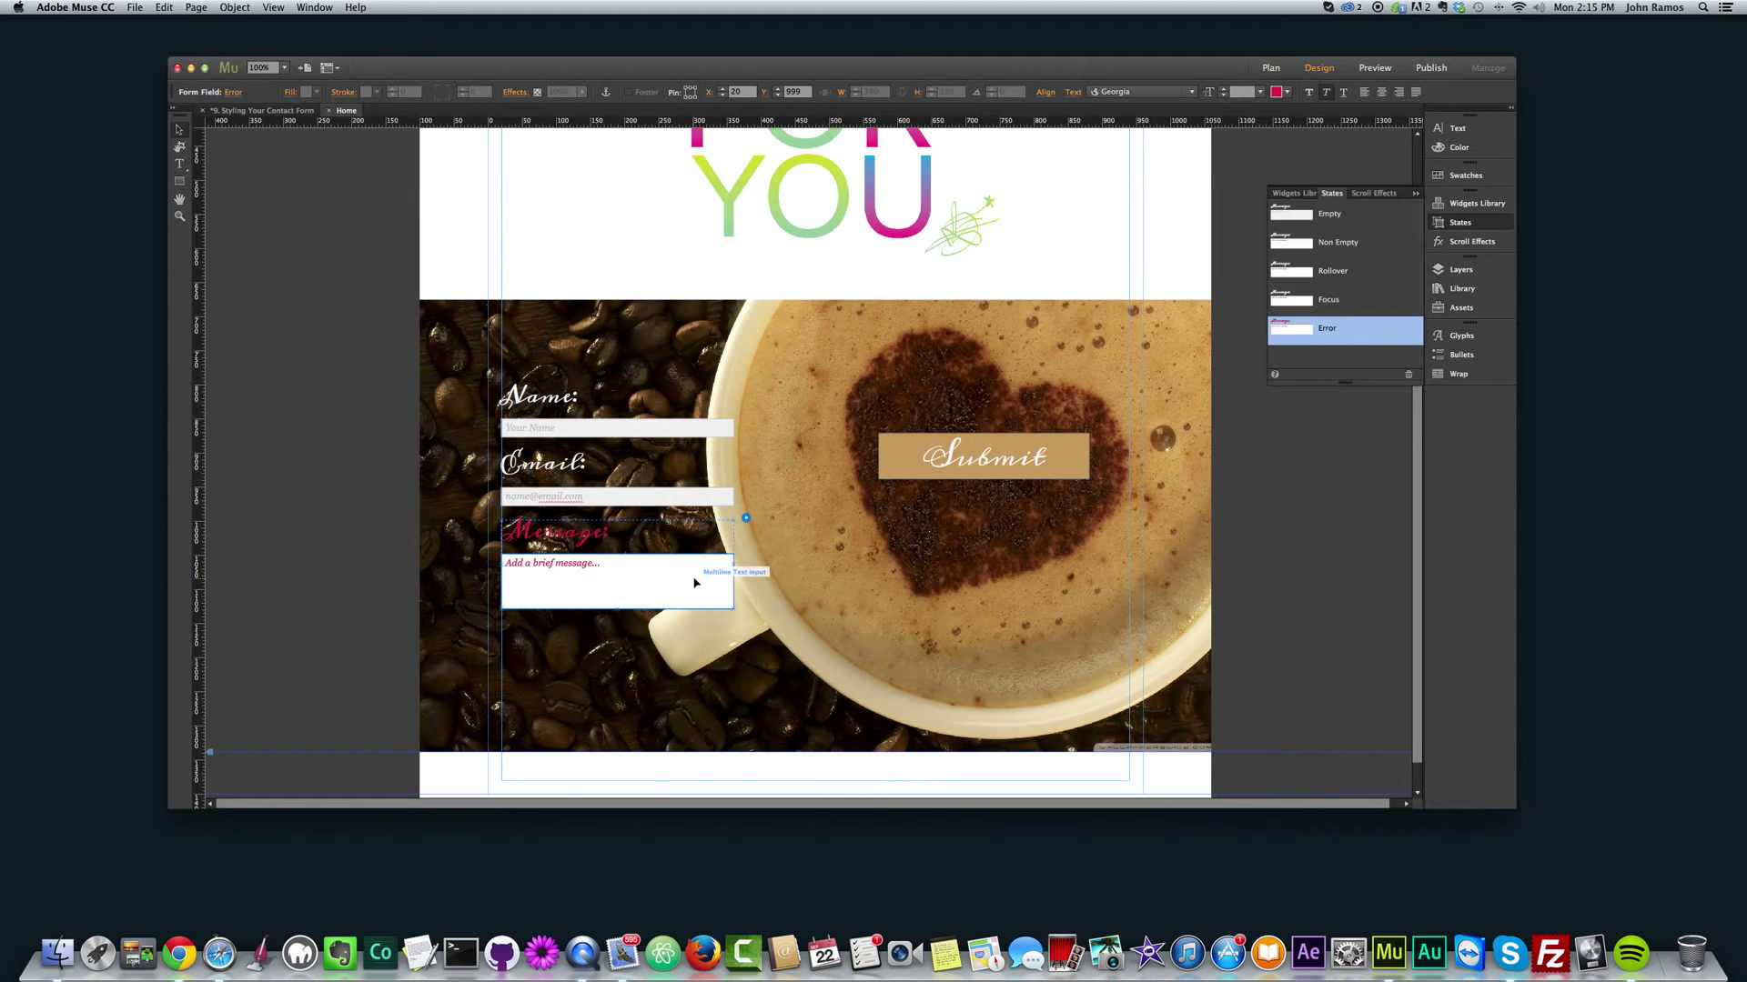
{"action": "left_click", "coordinate": [1317, 300]}
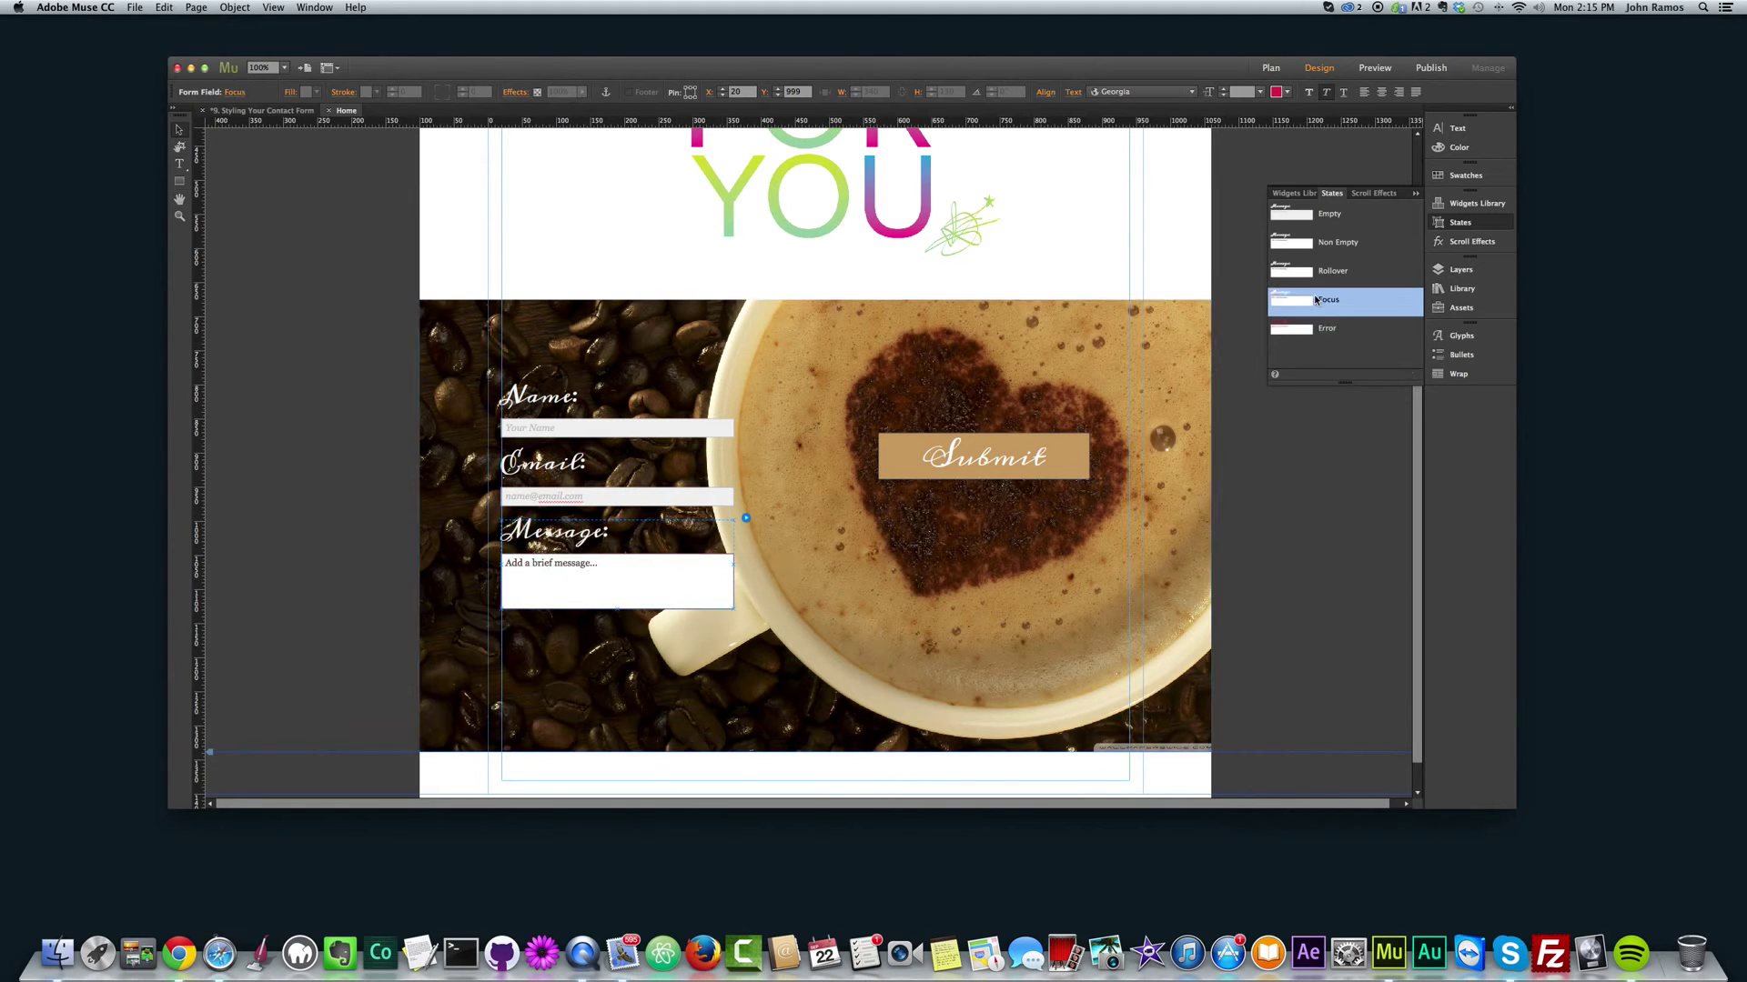
{"action": "left_click", "coordinate": [1306, 218]}
{"action": "left_click", "coordinate": [1321, 243]}
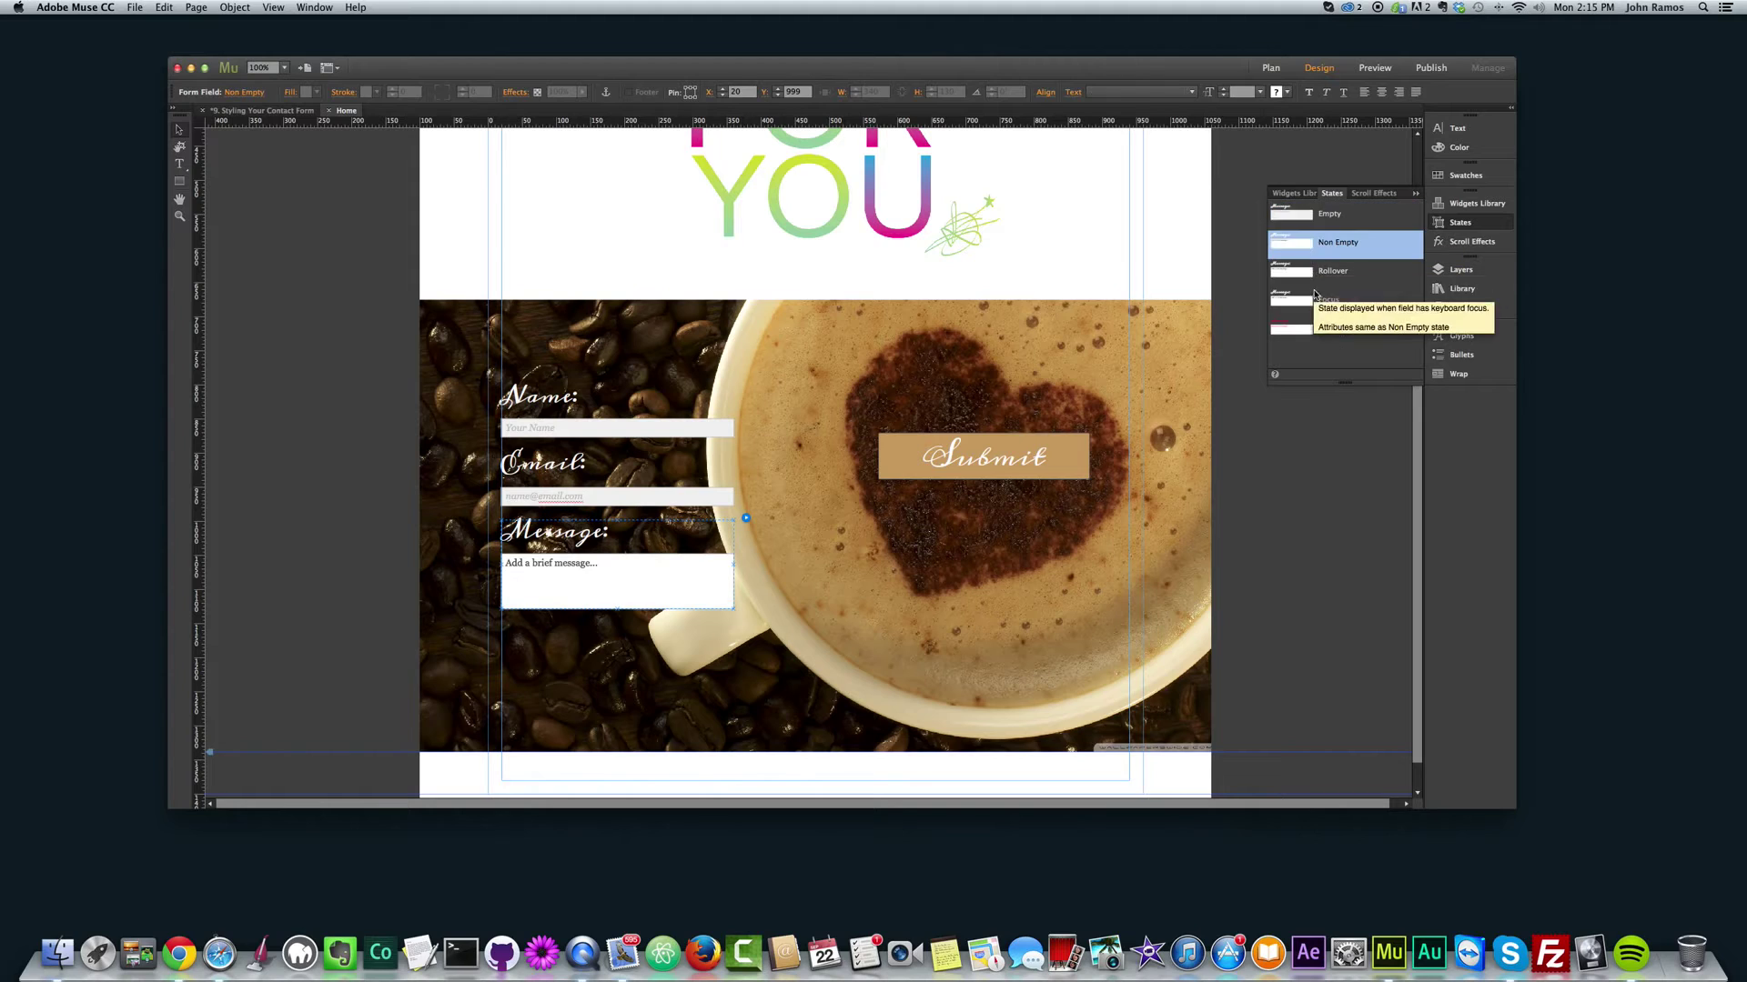
{"action": "left_click", "coordinate": [1326, 328]}
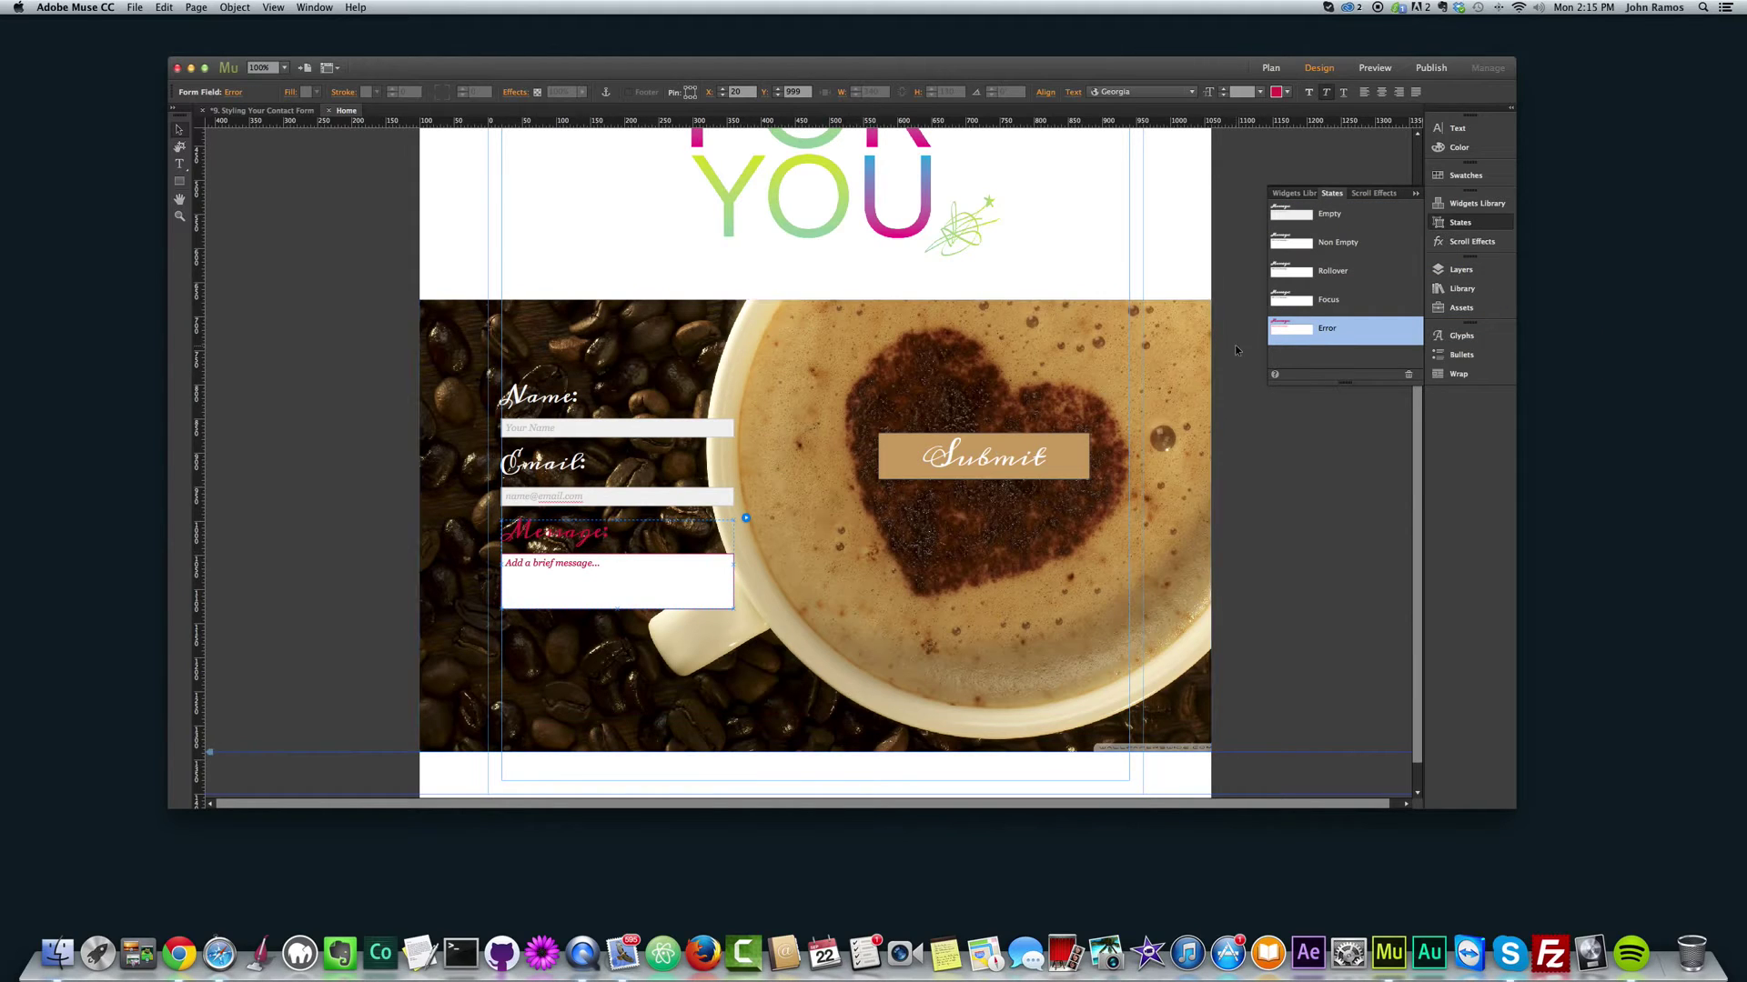
{"action": "left_click", "coordinate": [619, 496]}
{"action": "left_click", "coordinate": [1284, 324]}
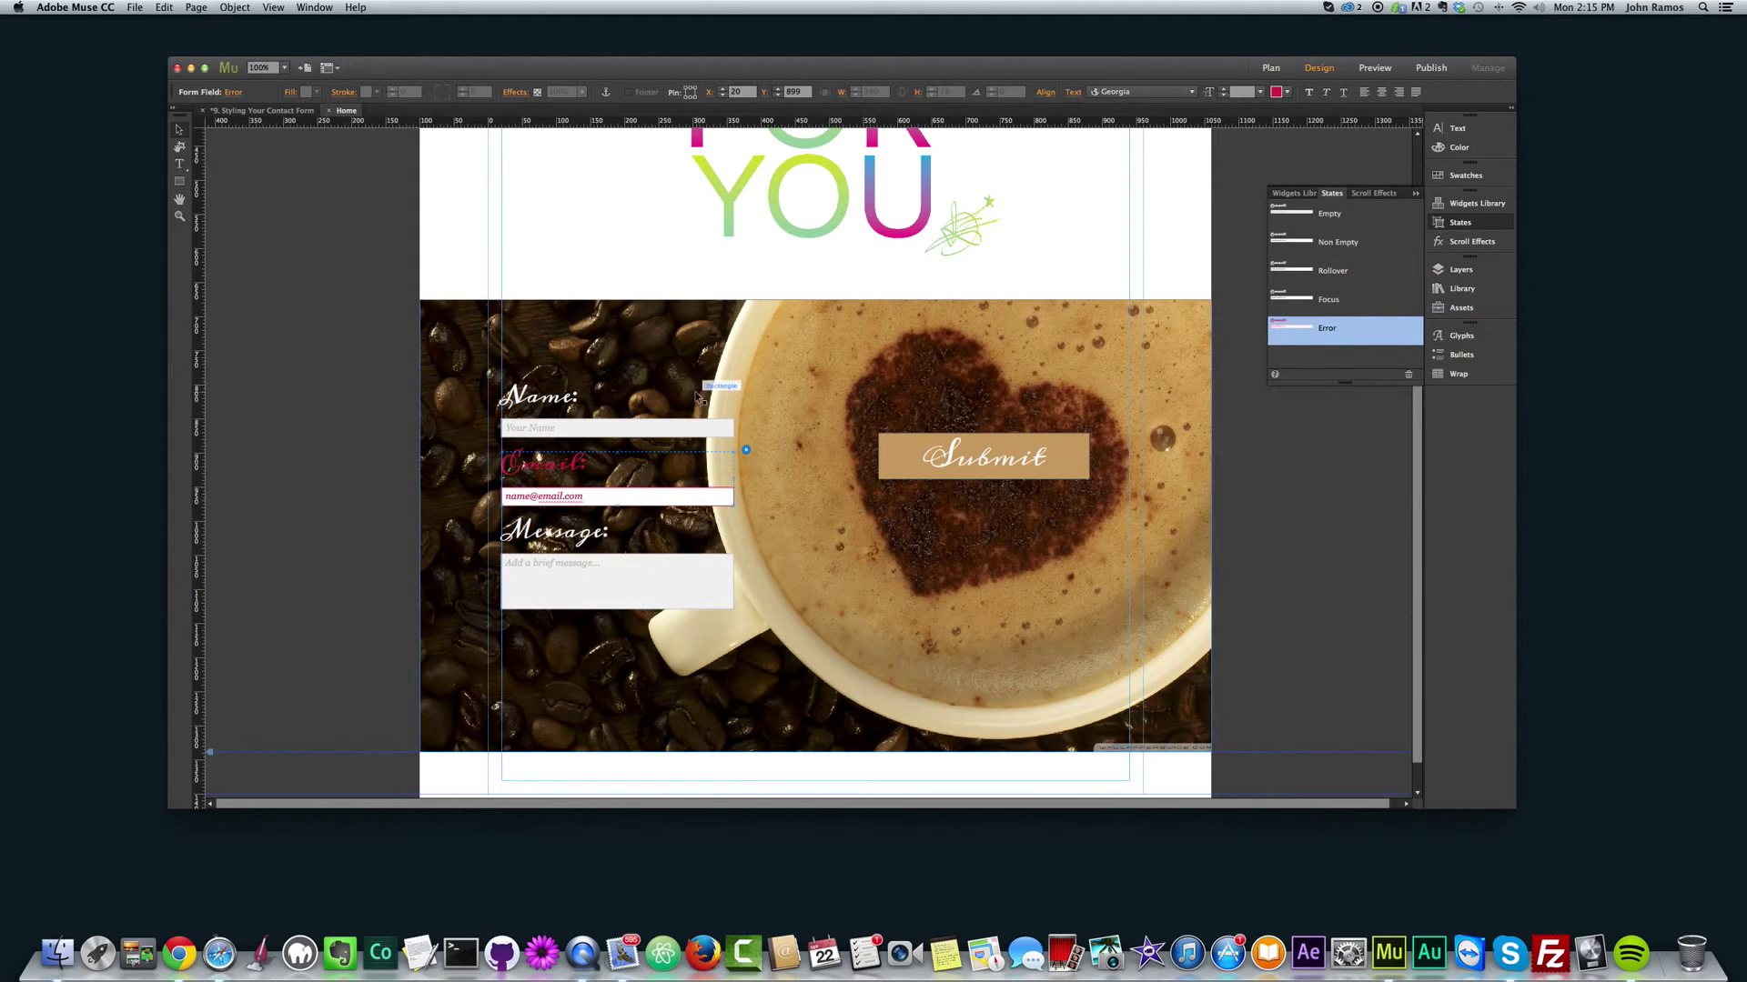
{"action": "left_click", "coordinate": [646, 410]}
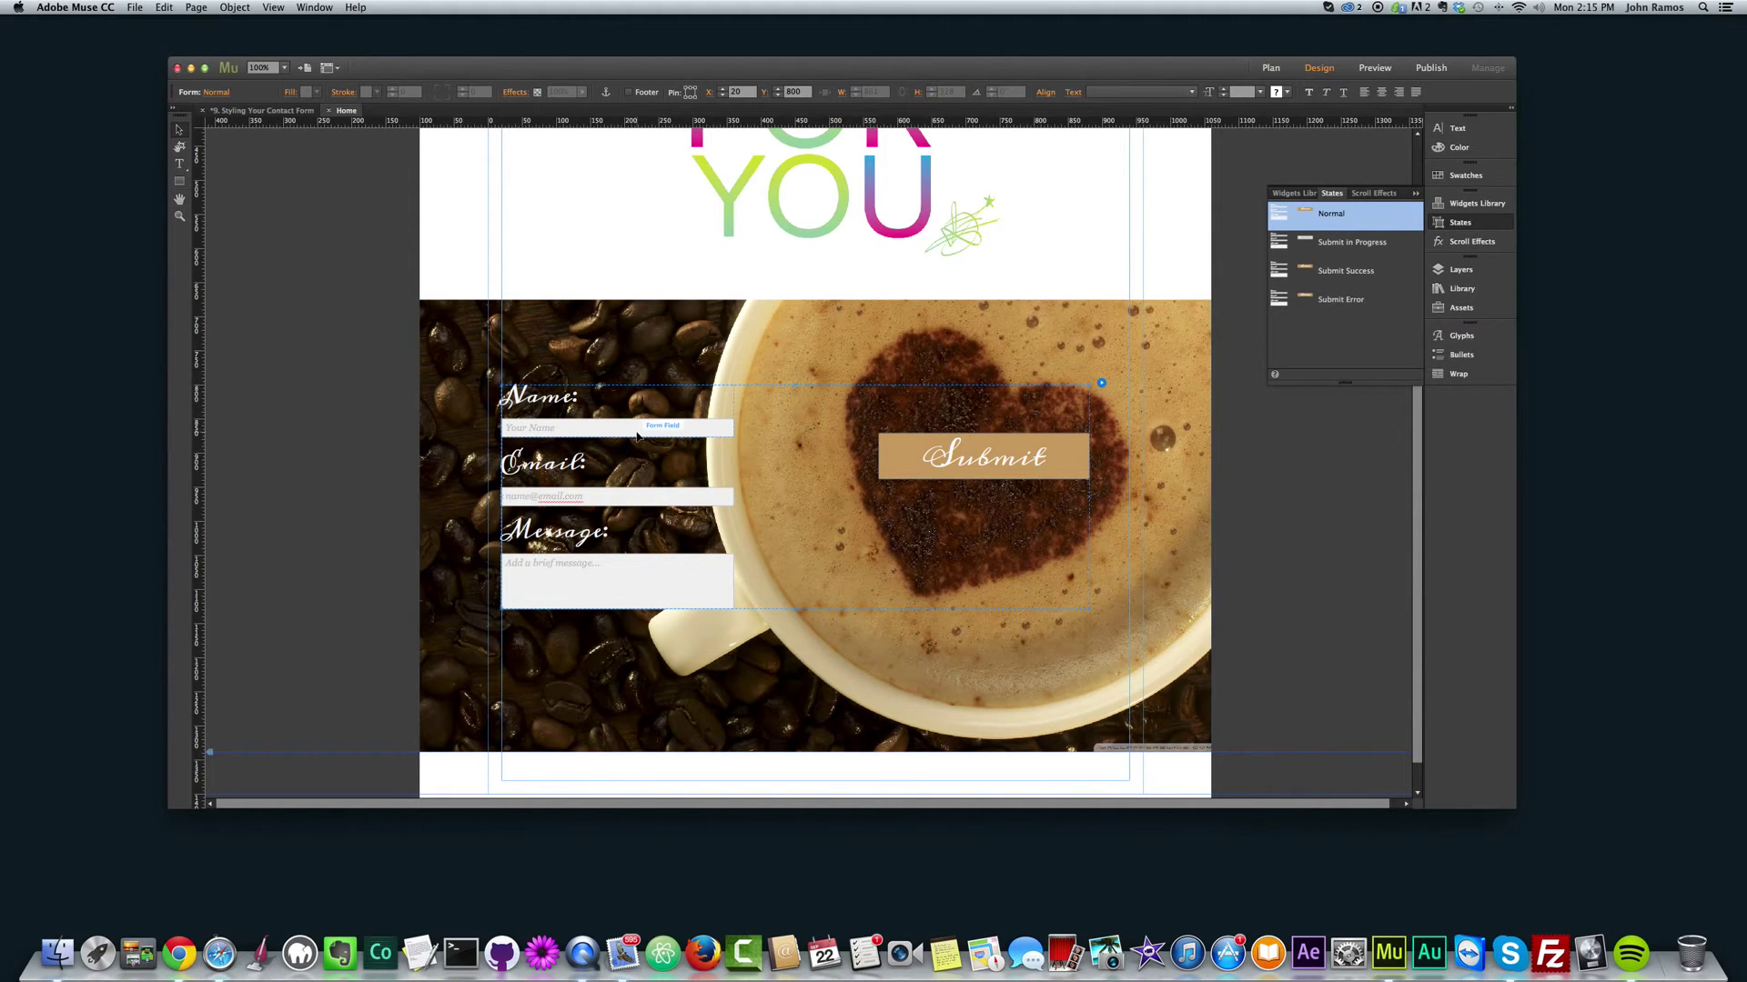
Step: Cycle the contact form through its Normal, Submit in Progress, Success and Error states
{"action": "left_click", "coordinate": [236, 520]}
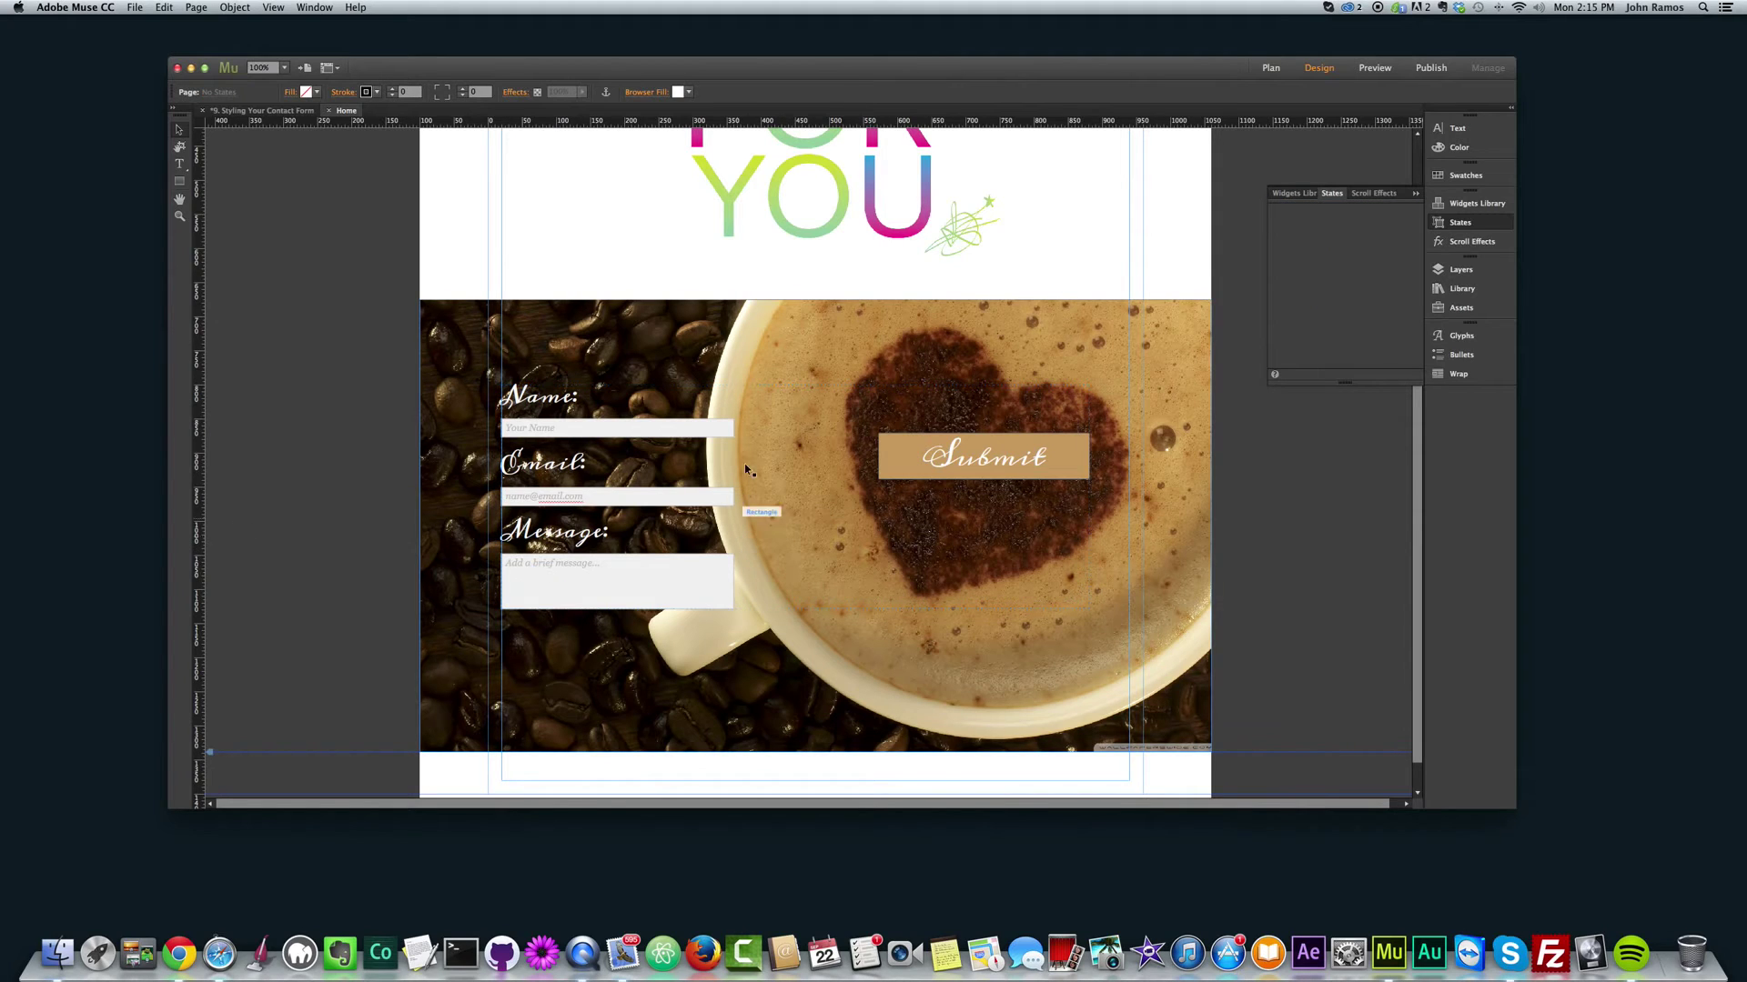
{"action": "left_click", "coordinate": [619, 432]}
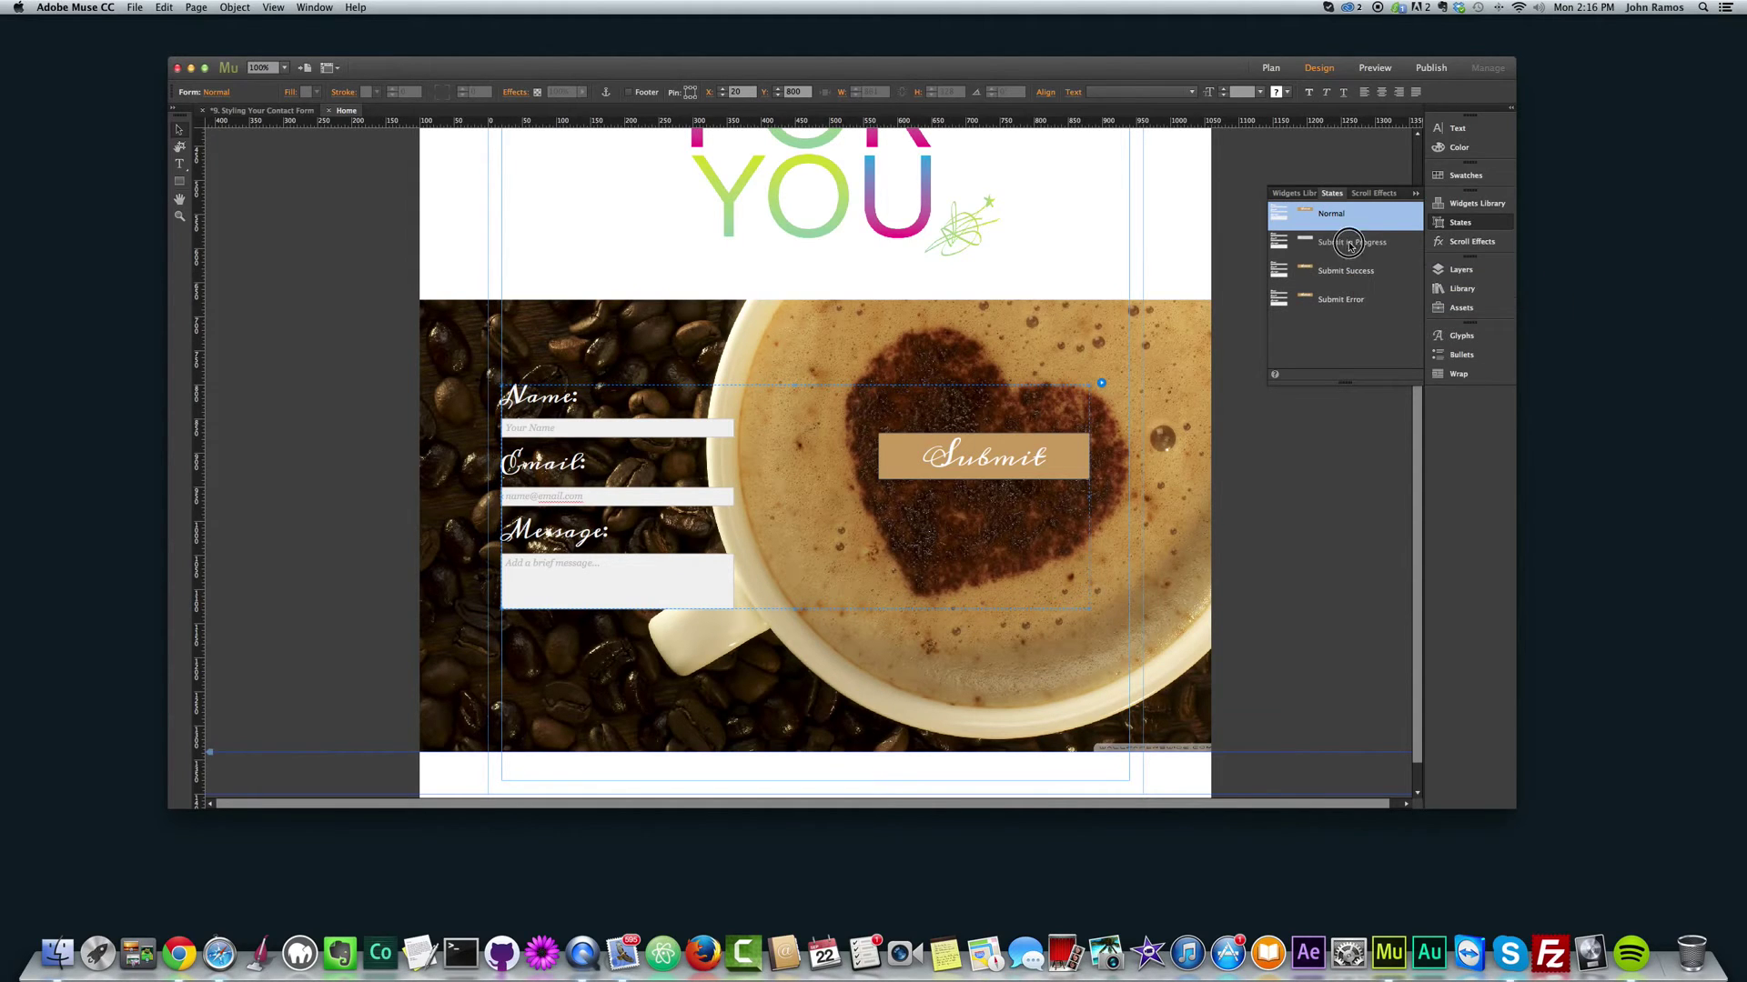
{"action": "left_click", "coordinate": [1346, 243]}
{"action": "left_click", "coordinate": [1333, 275]}
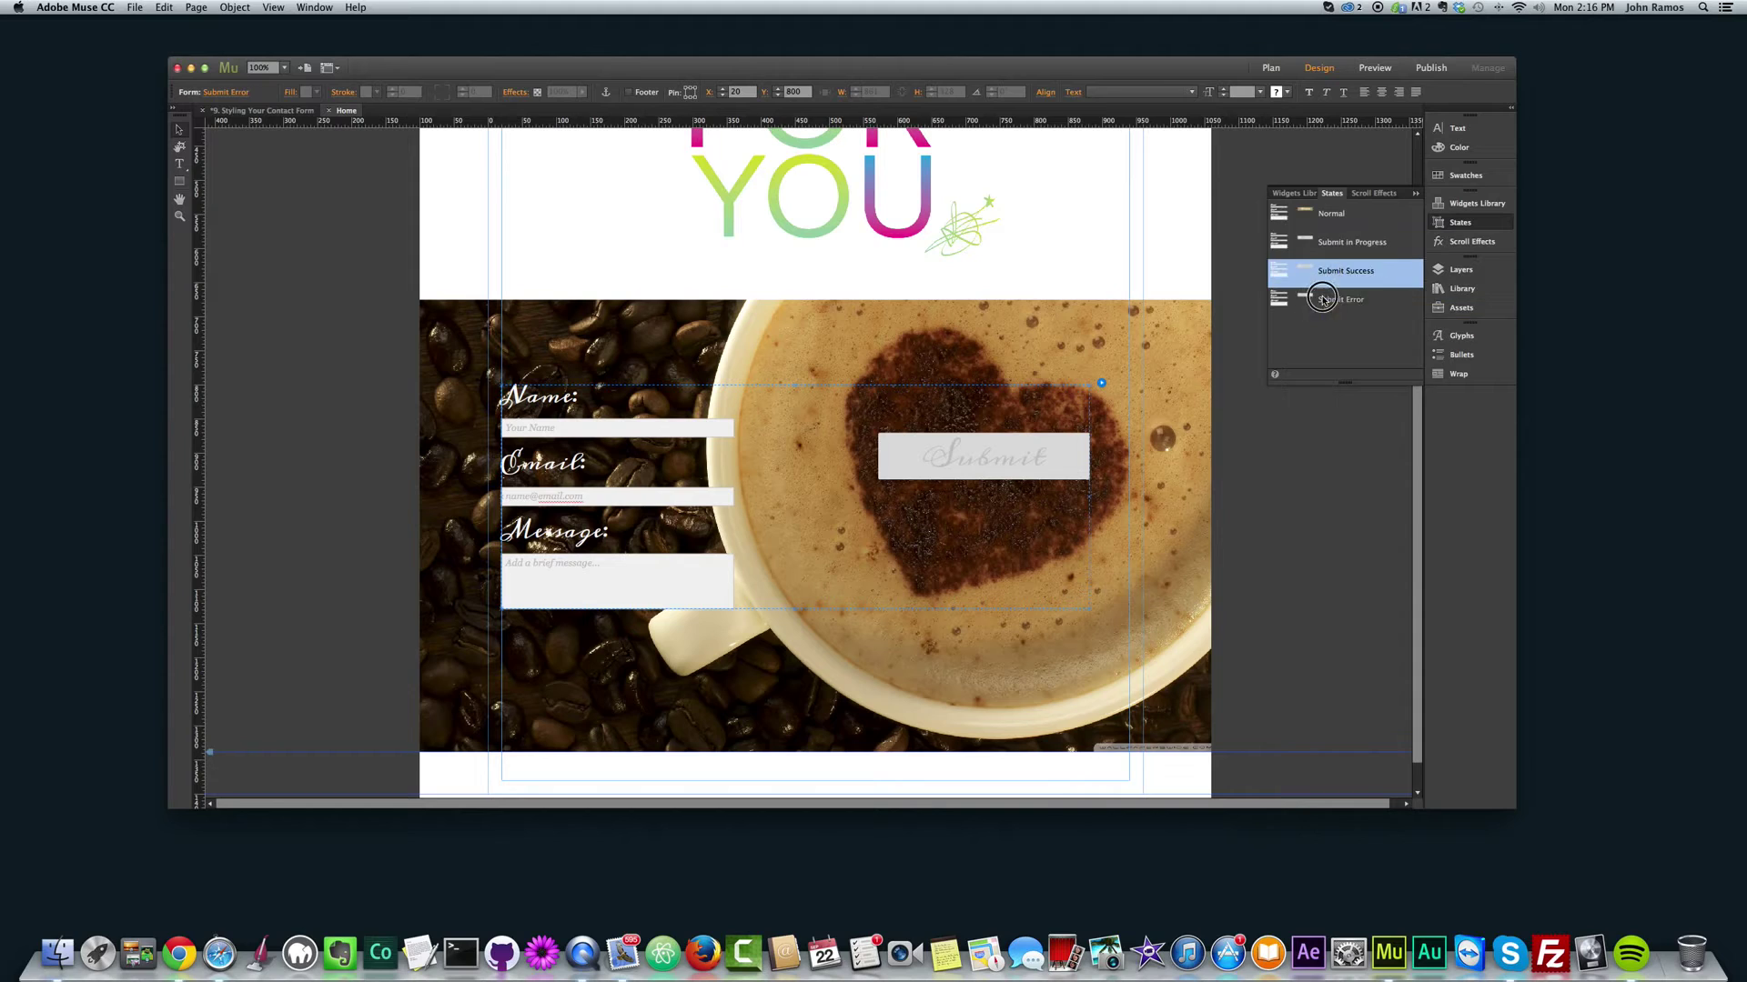
{"action": "left_click", "coordinate": [1342, 242]}
{"action": "left_click", "coordinate": [1325, 226]}
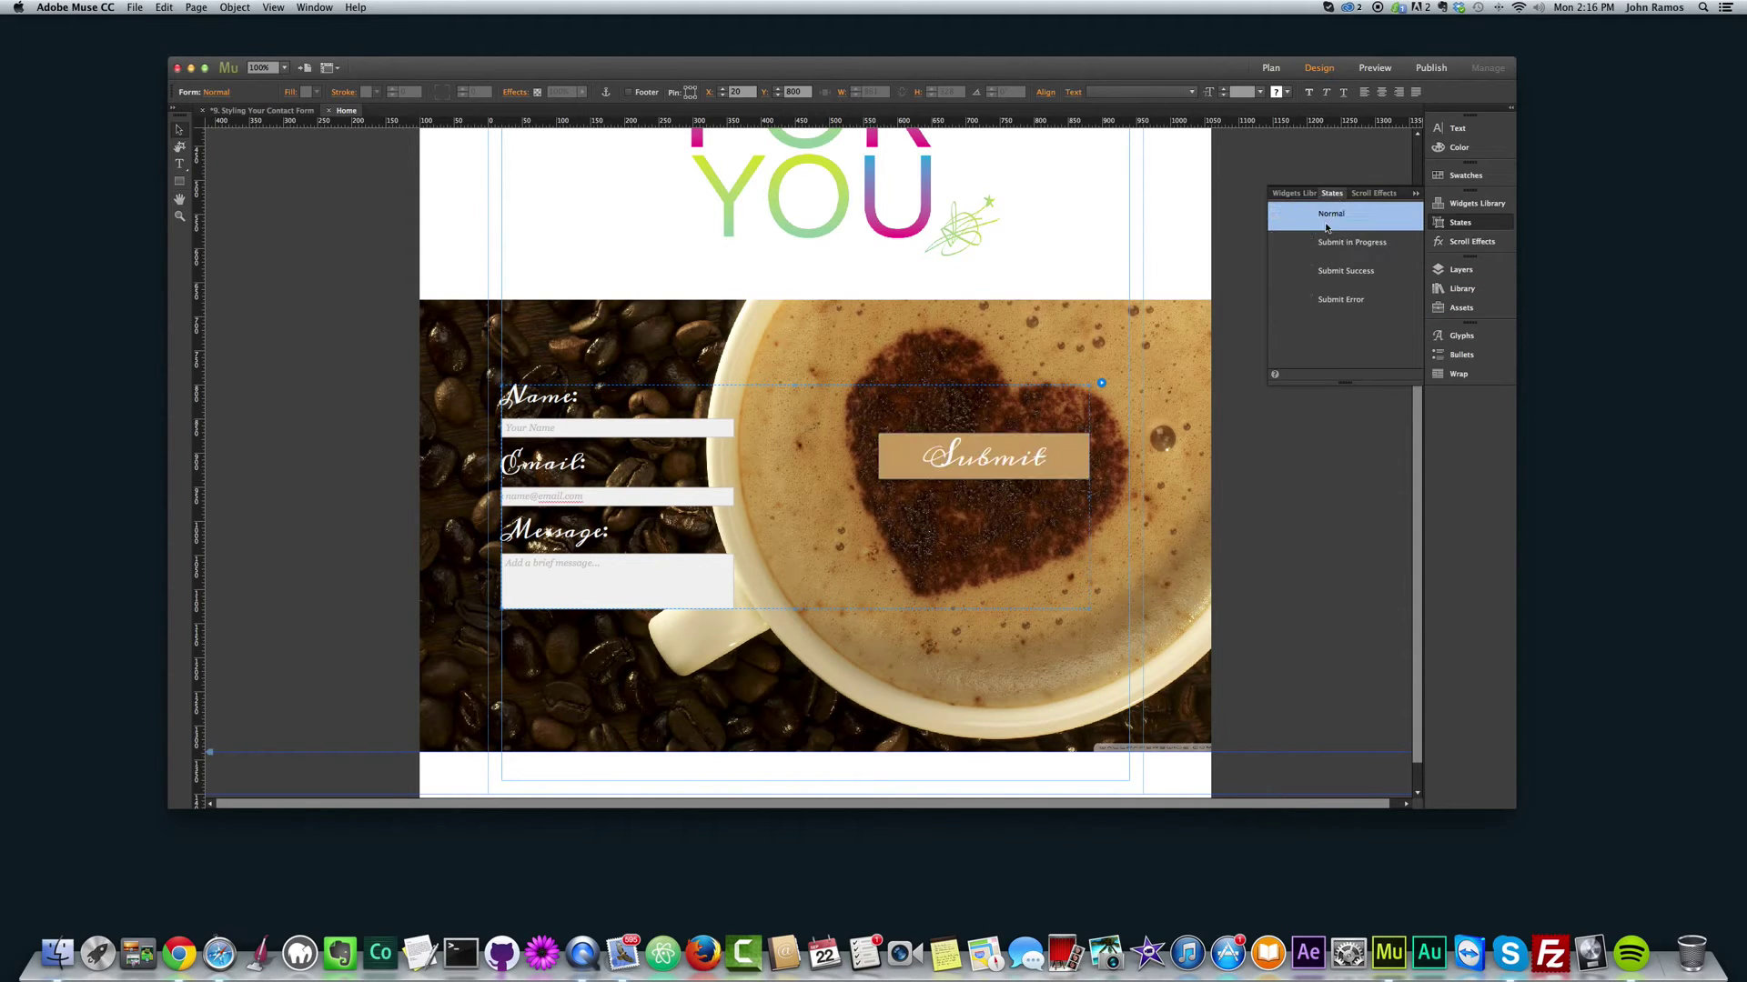
{"action": "left_click", "coordinate": [1342, 242]}
{"action": "left_click", "coordinate": [1333, 271]}
{"action": "left_click", "coordinate": [1318, 303]}
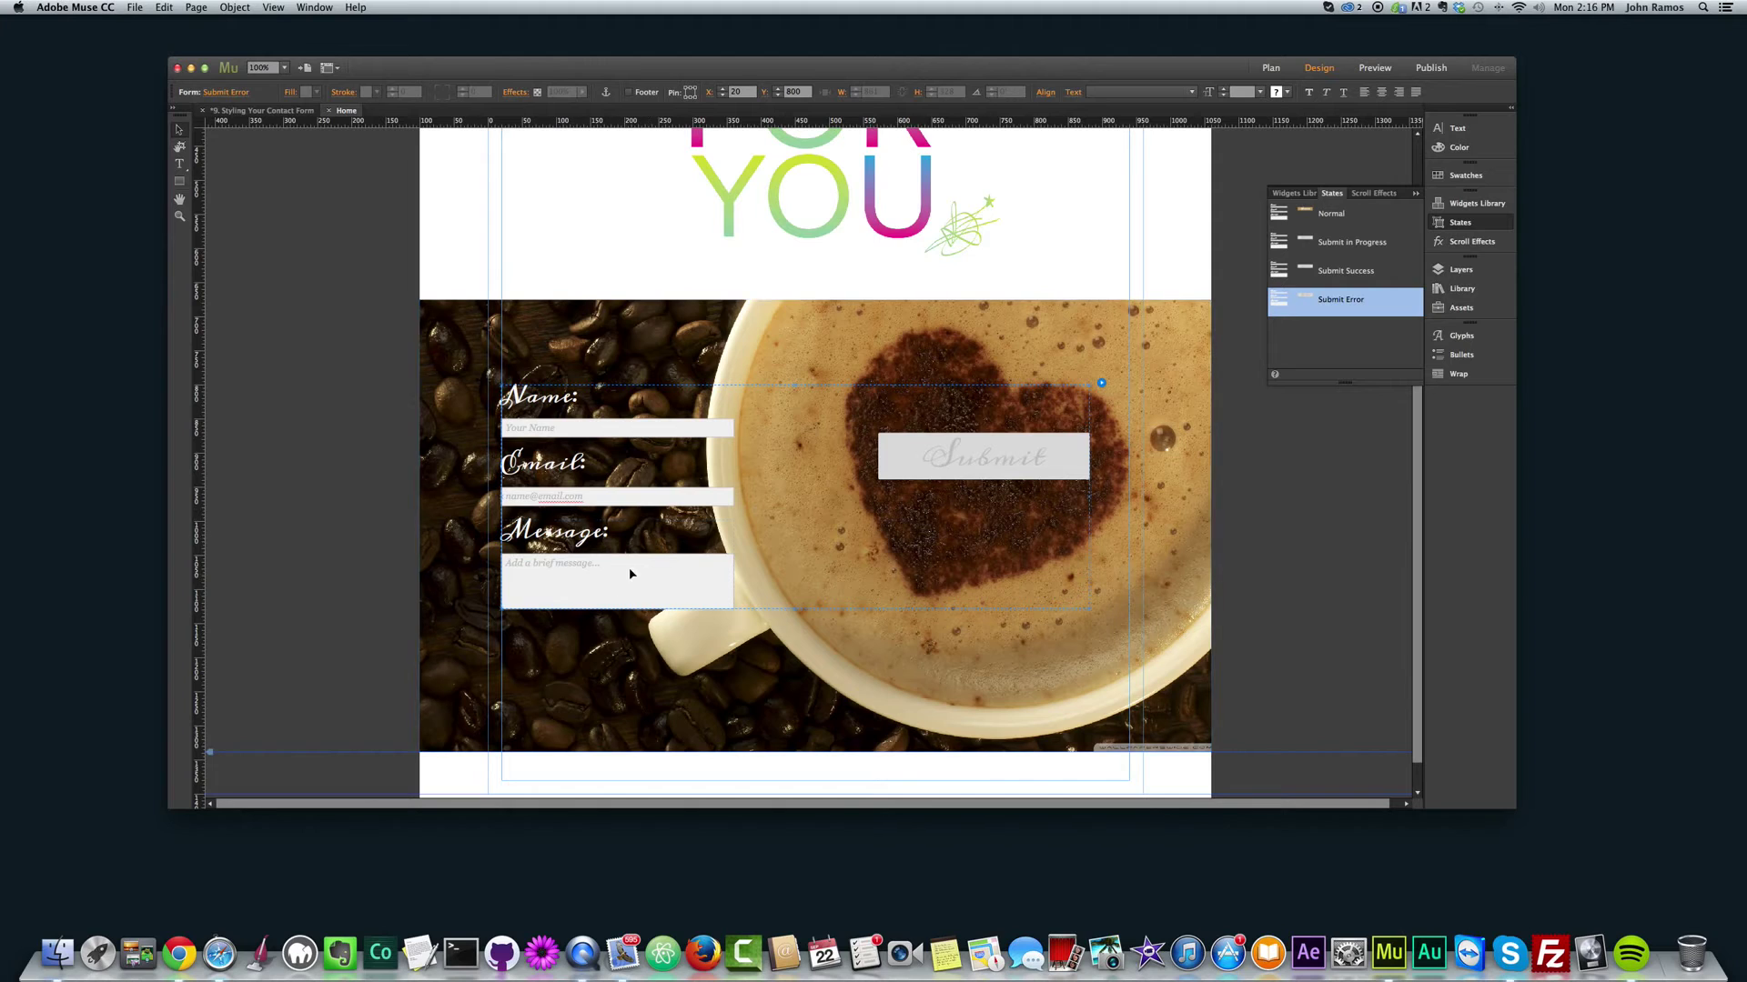
Step: Preview the Message field's Error styling, then step through the form's submit states again
{"action": "left_click", "coordinate": [653, 582]}
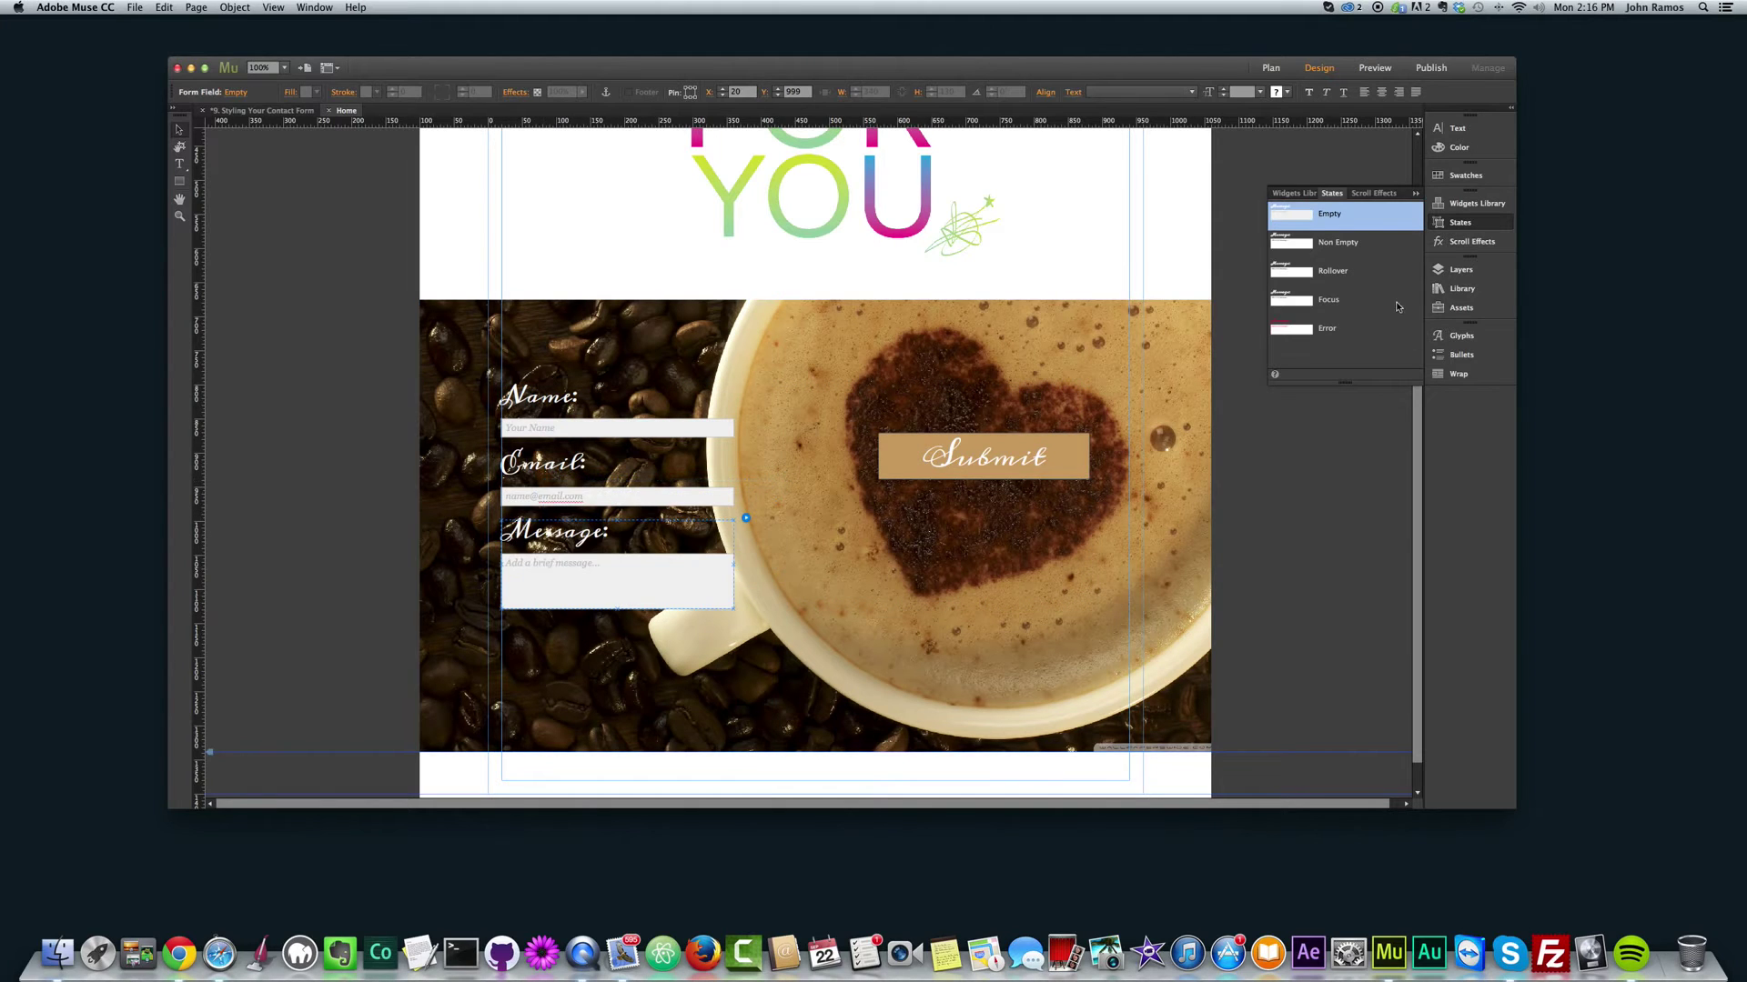
{"action": "left_click", "coordinate": [1302, 332]}
{"action": "left_click", "coordinate": [712, 436]}
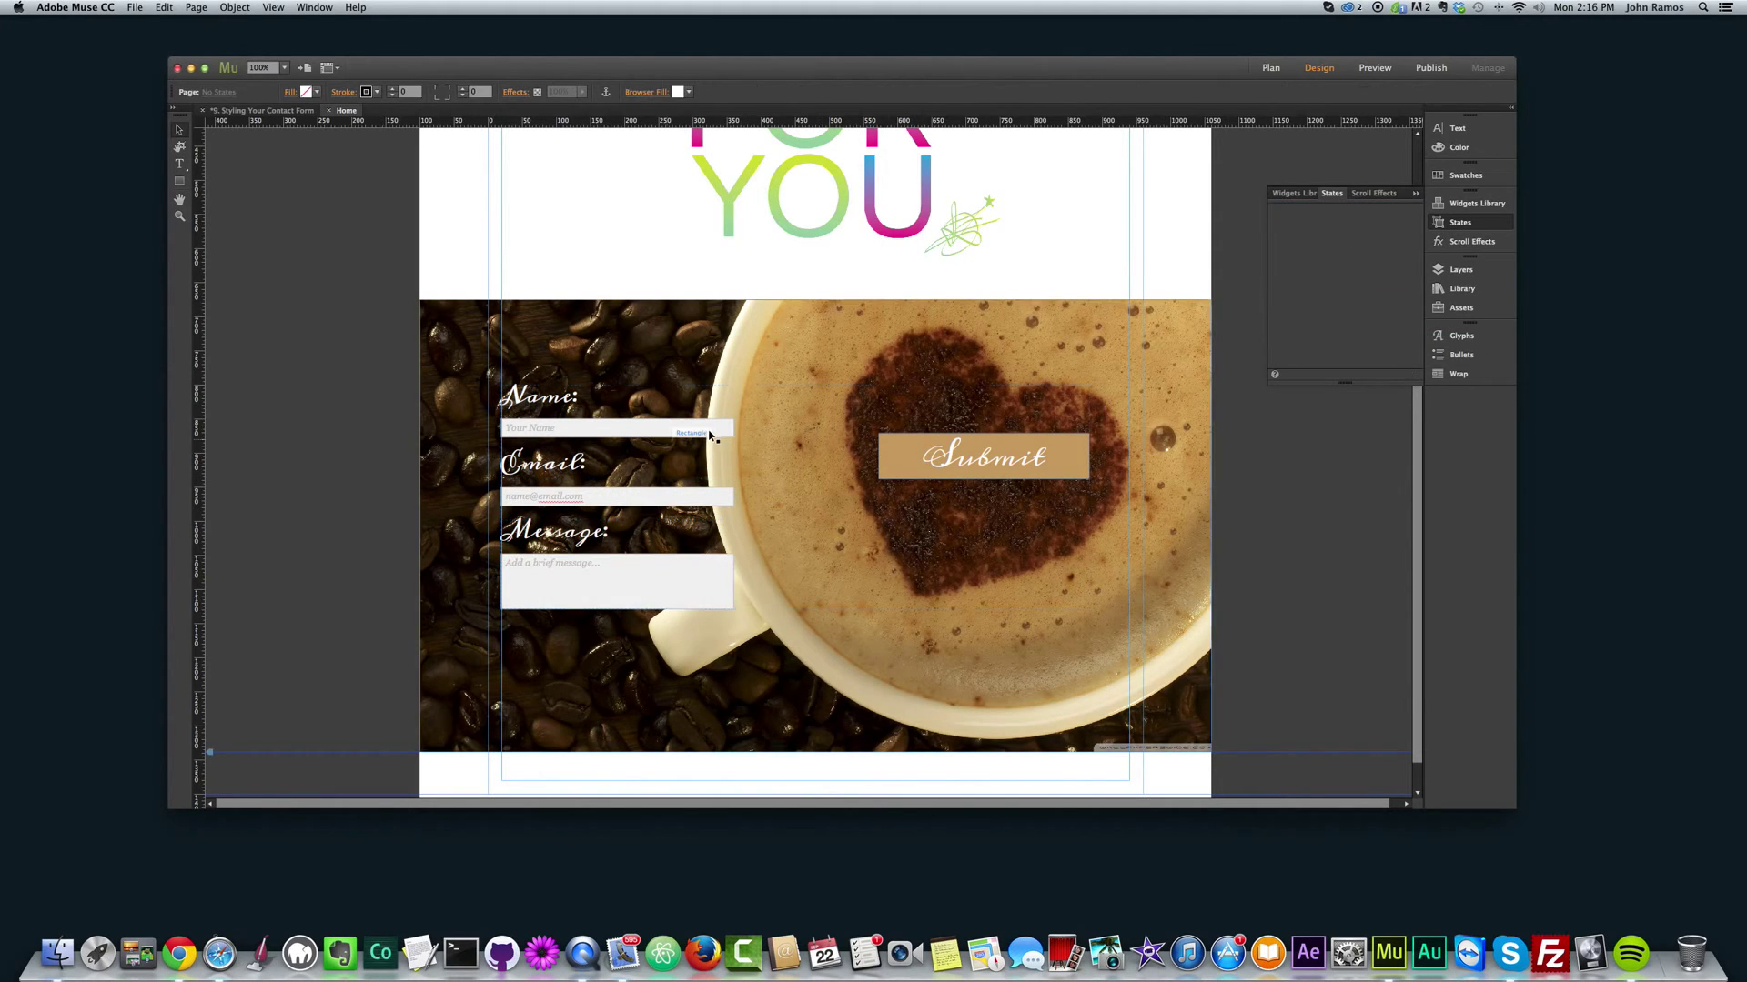
{"action": "left_click", "coordinate": [1320, 305]}
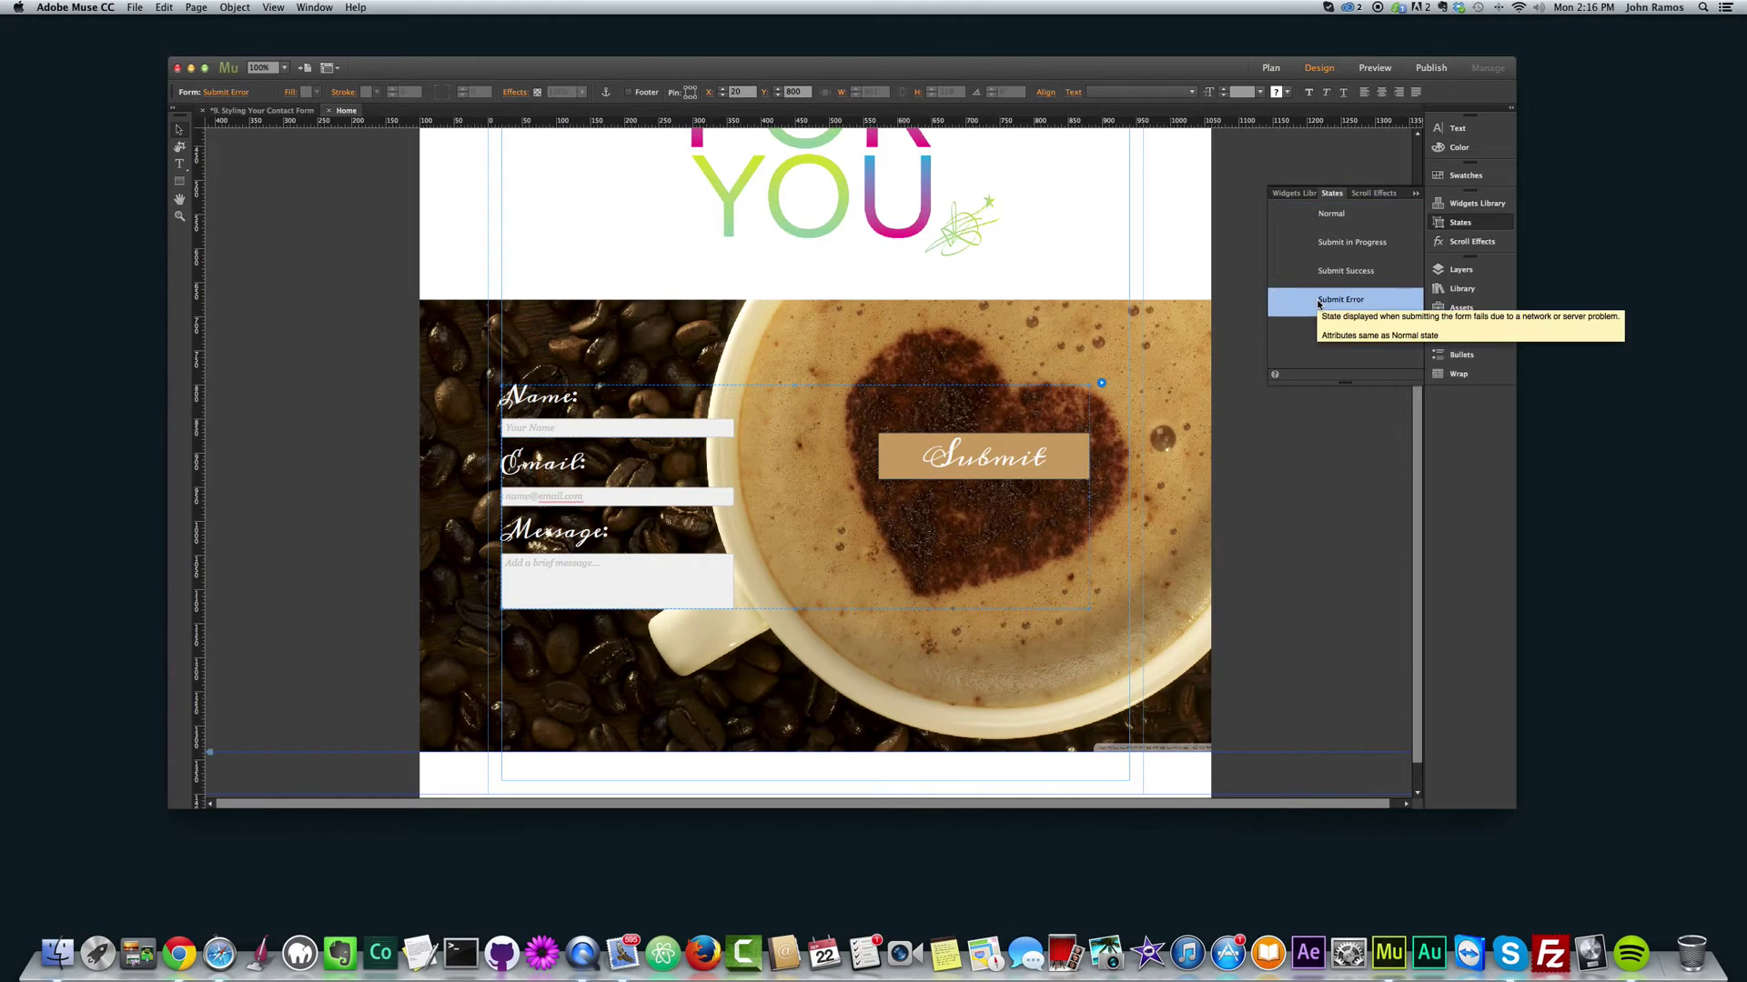
{"action": "left_click", "coordinate": [1324, 272]}
{"action": "left_click", "coordinate": [1326, 245]}
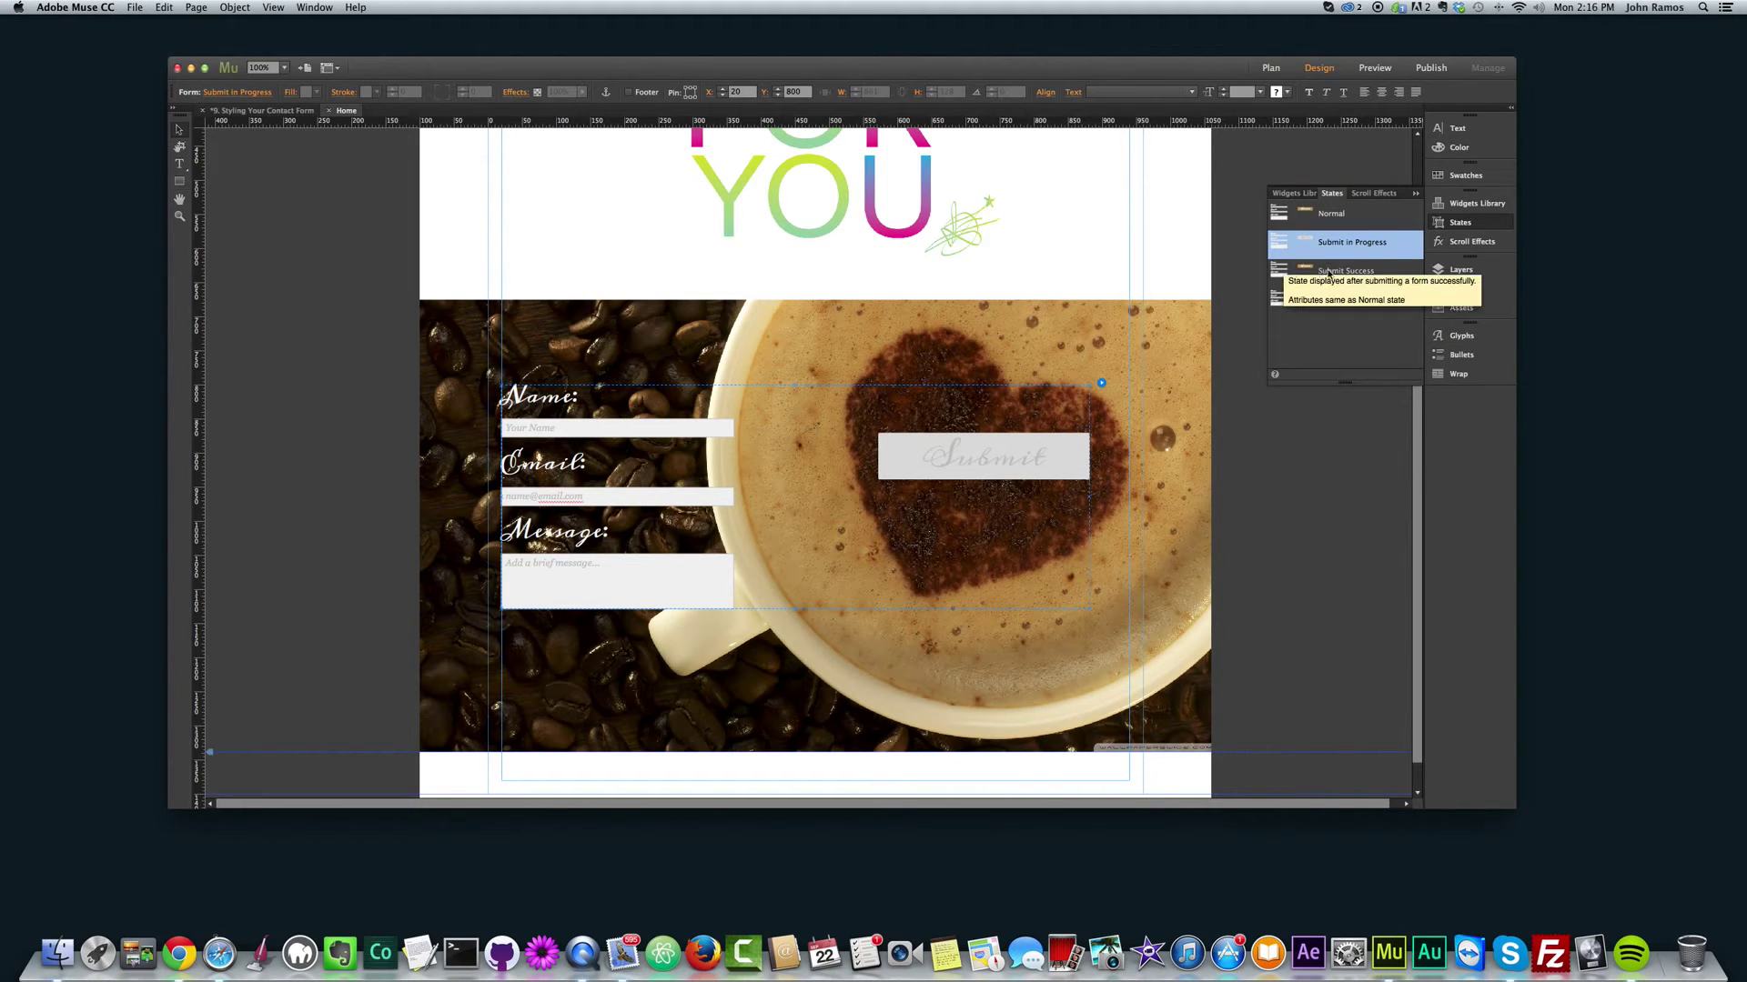
{"action": "left_click", "coordinate": [1330, 278]}
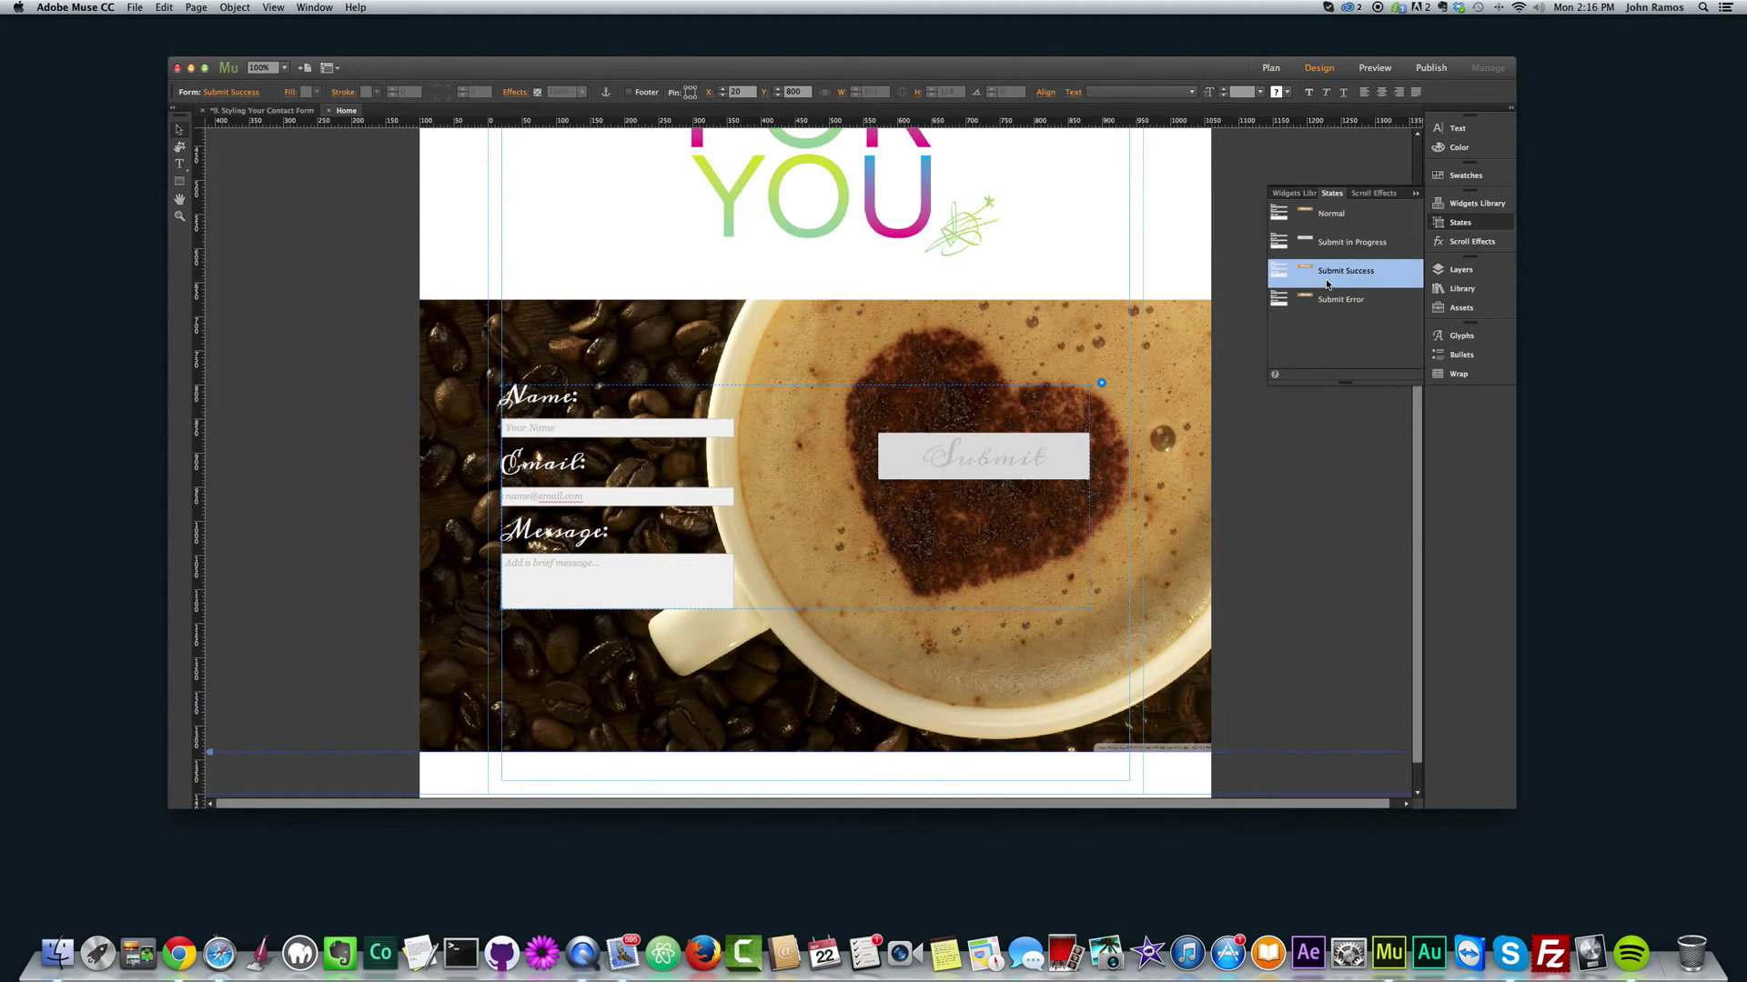
{"action": "left_click", "coordinate": [1317, 304]}
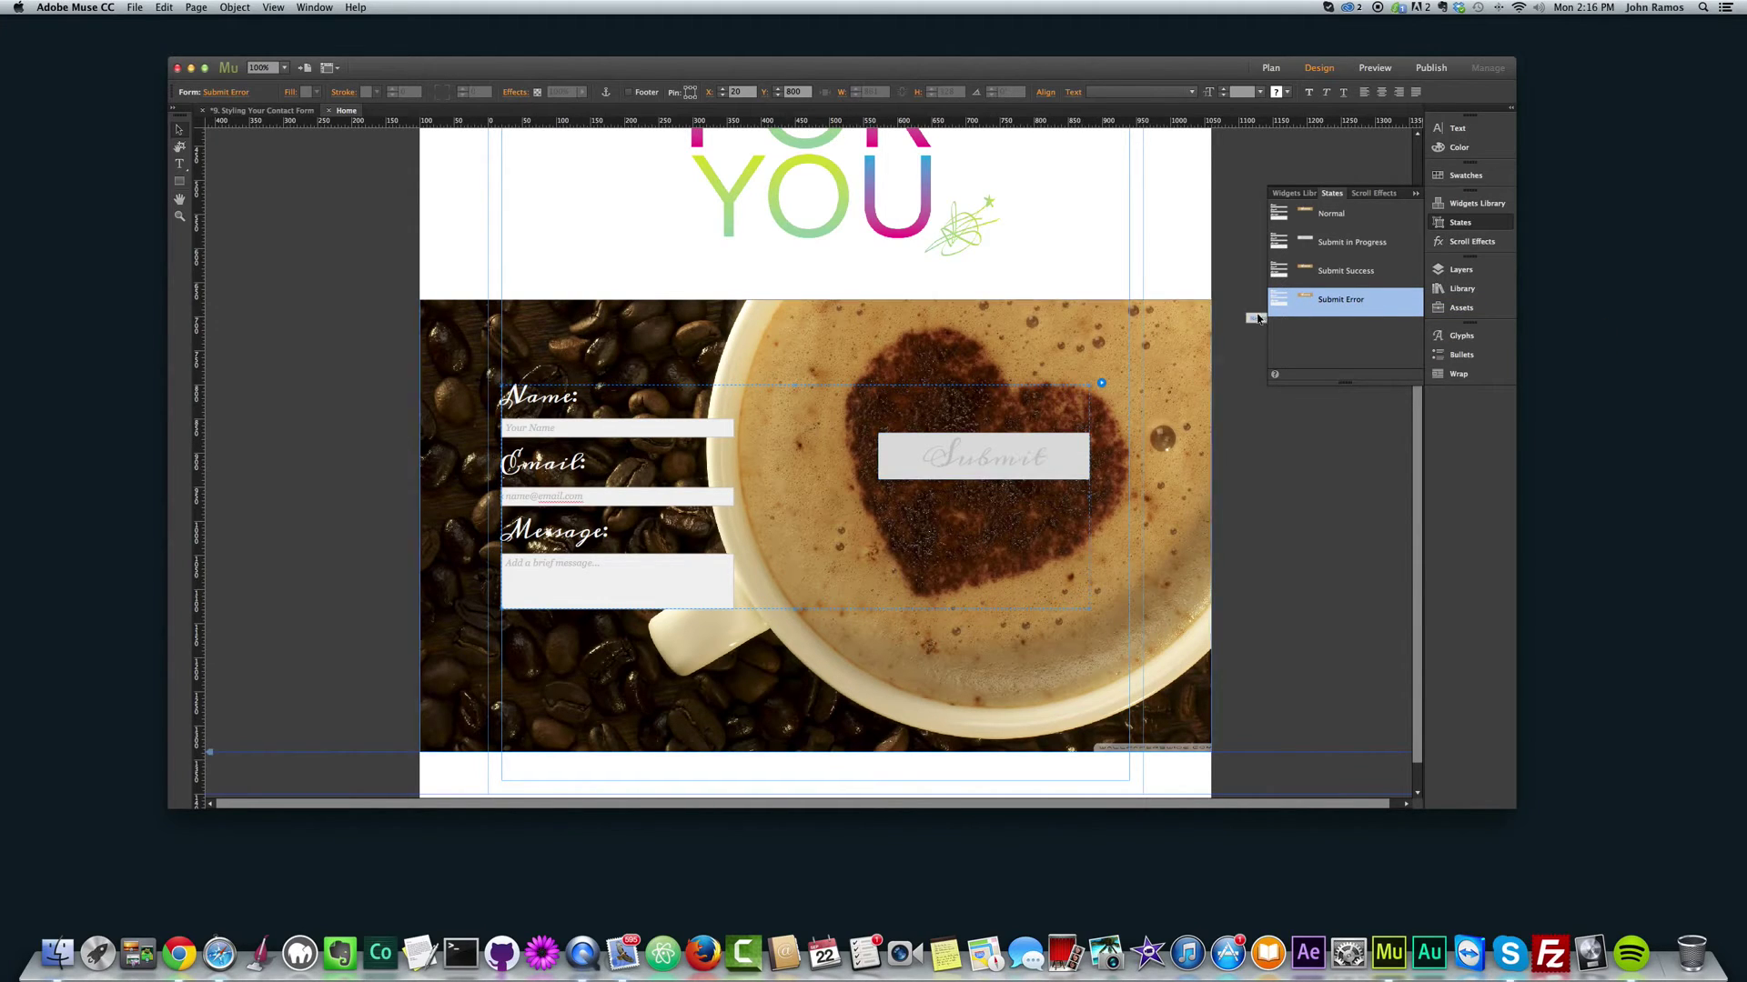
{"action": "left_click", "coordinate": [1308, 270]}
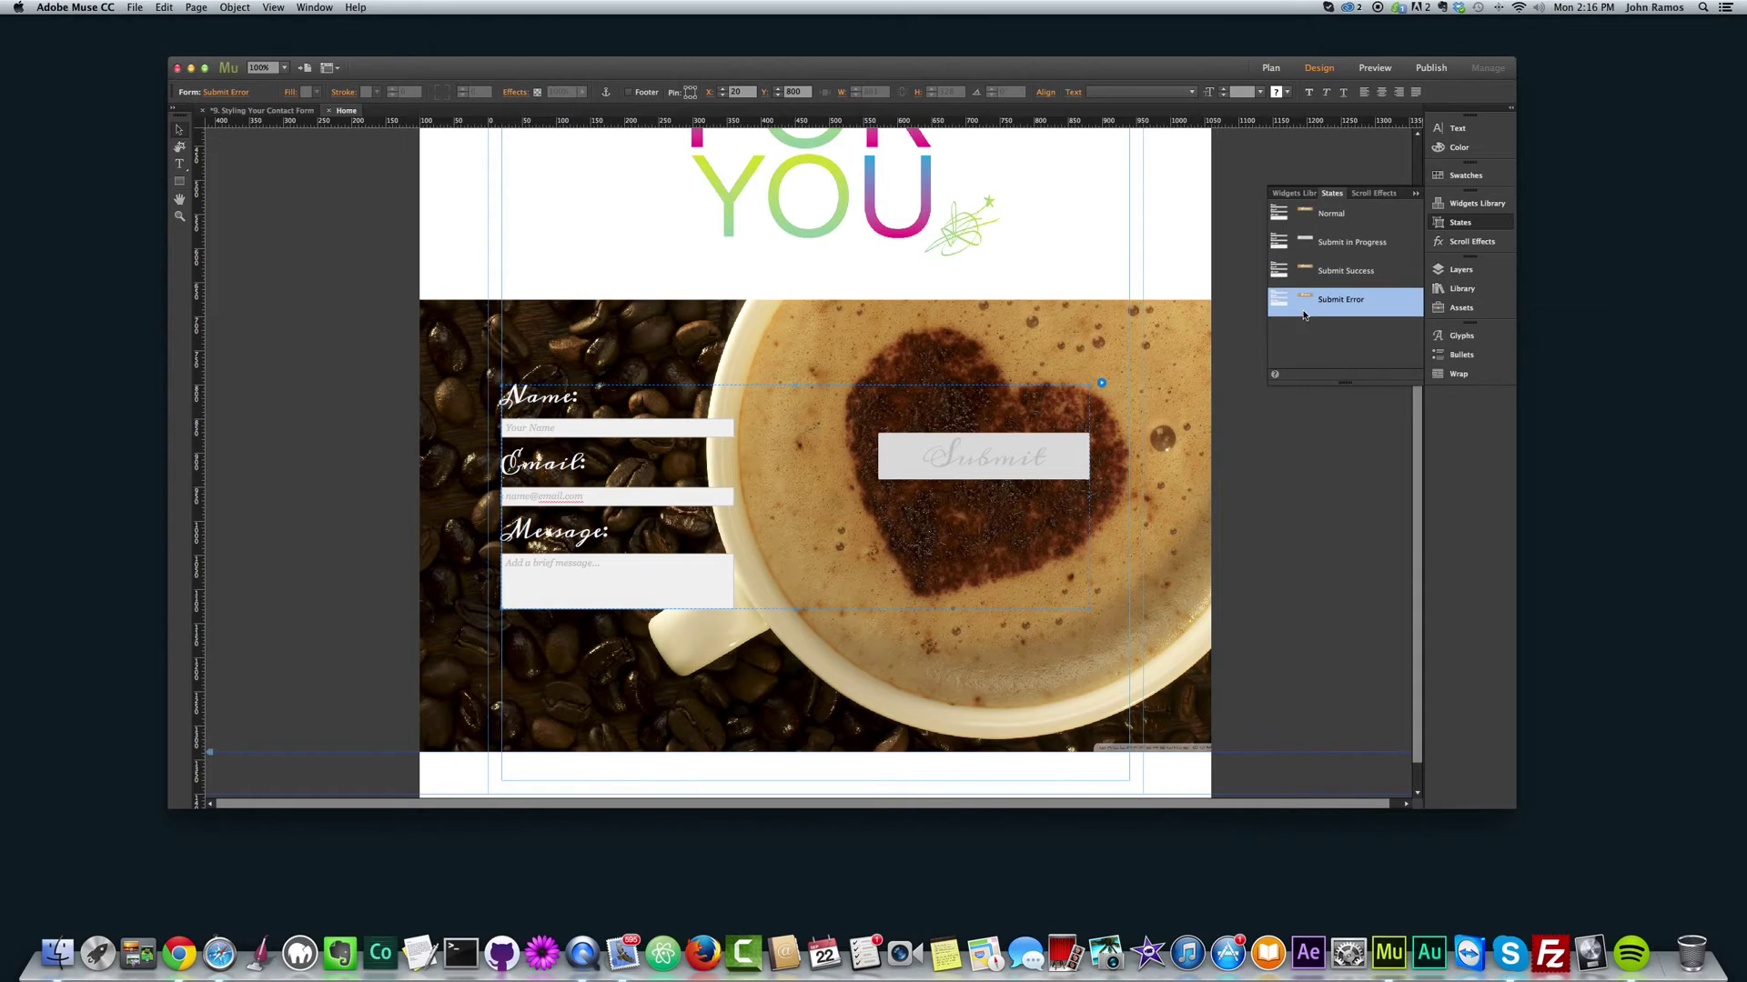
Step: Fill the Submit in Progress state with the tan sampled from the Normal state
{"action": "left_click", "coordinate": [1042, 469]}
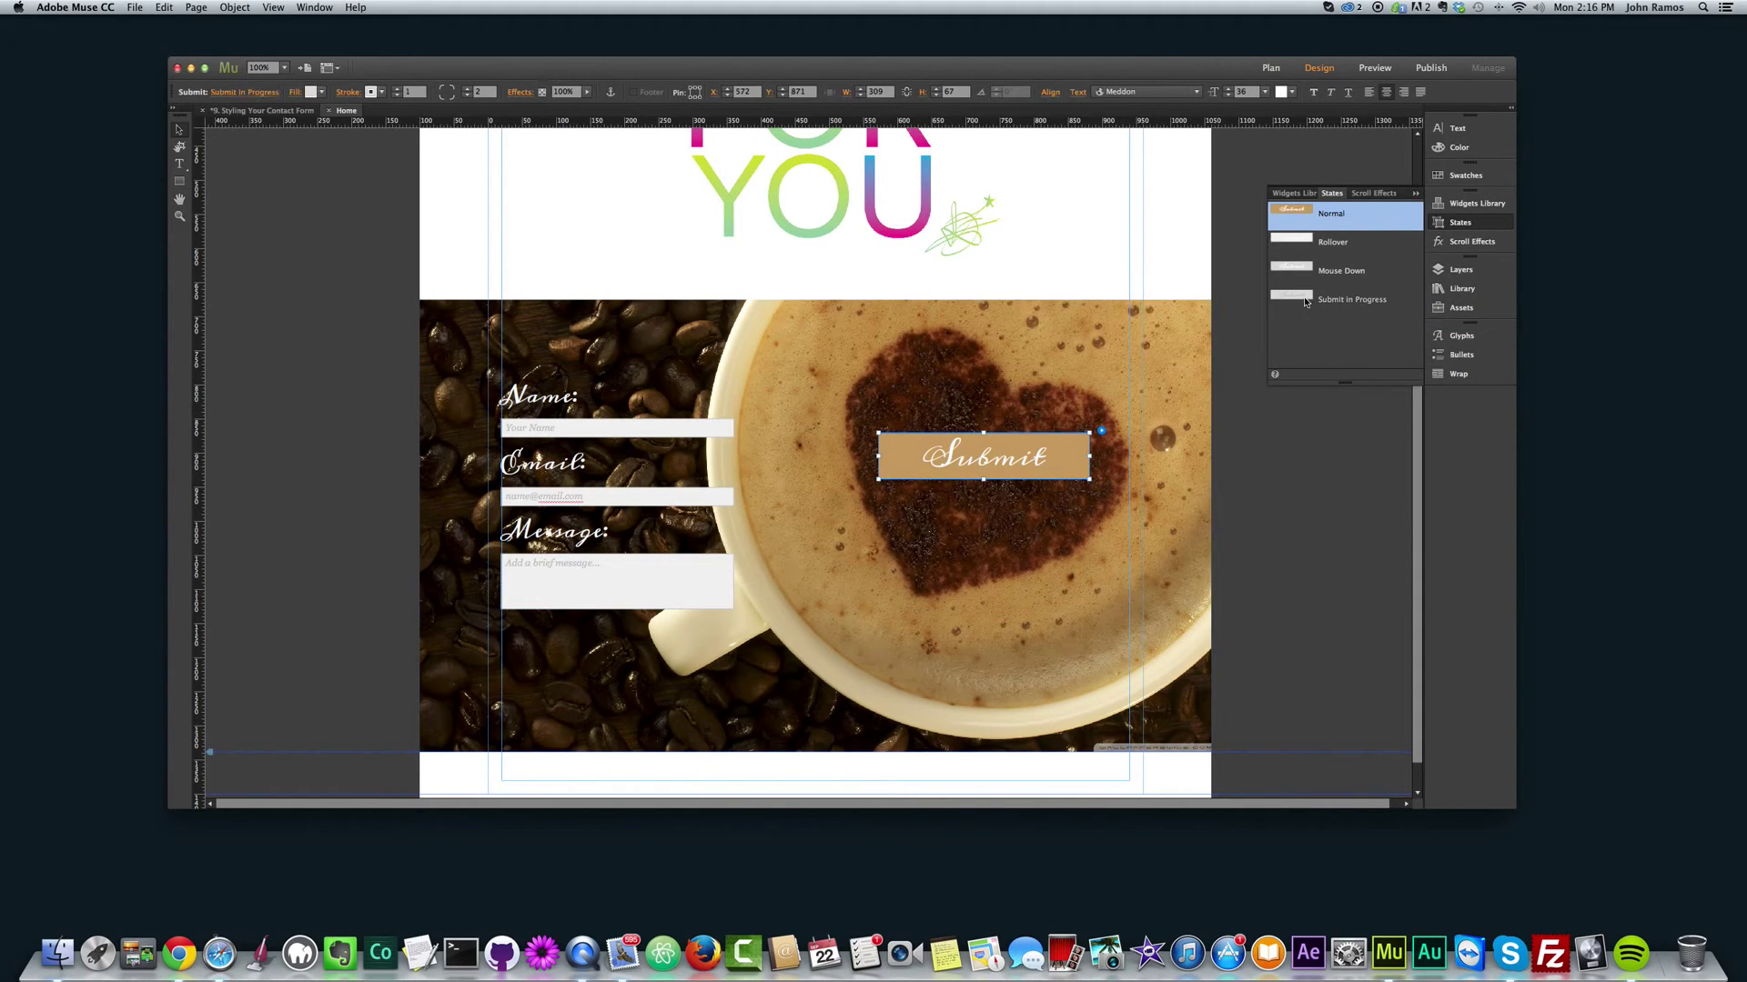
{"action": "left_click", "coordinate": [1351, 299]}
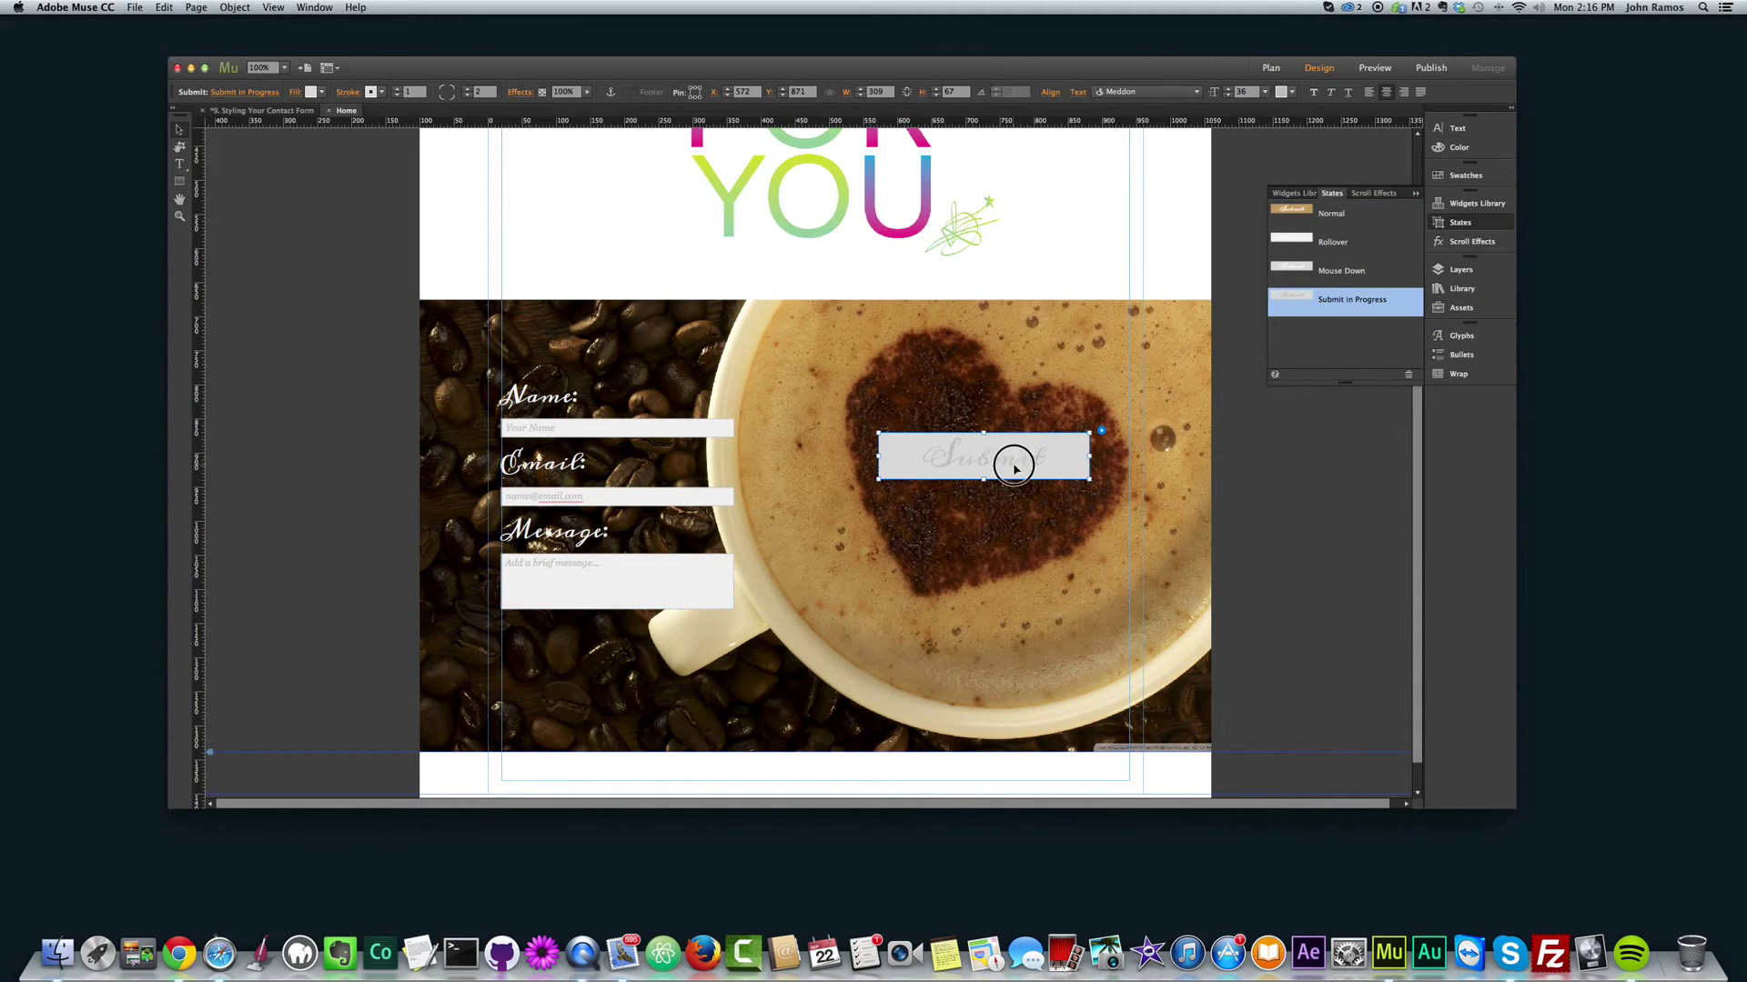
{"action": "double_click", "coordinate": [1047, 459]}
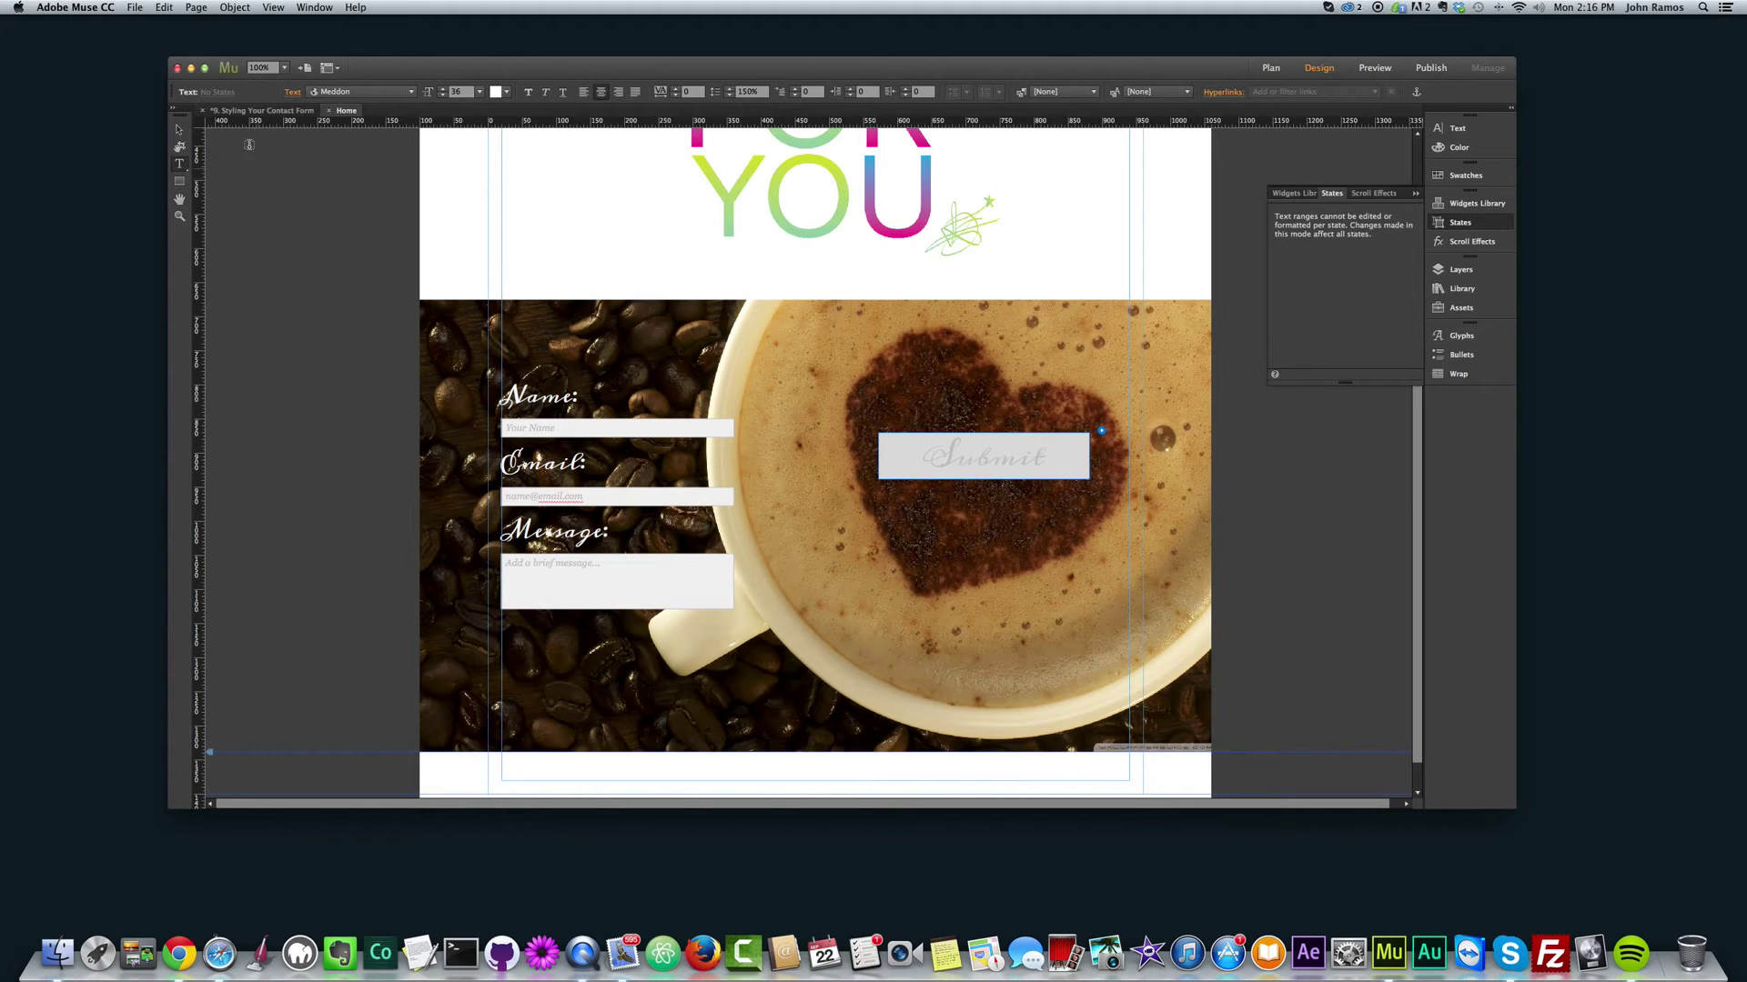
{"action": "left_click", "coordinate": [179, 131]}
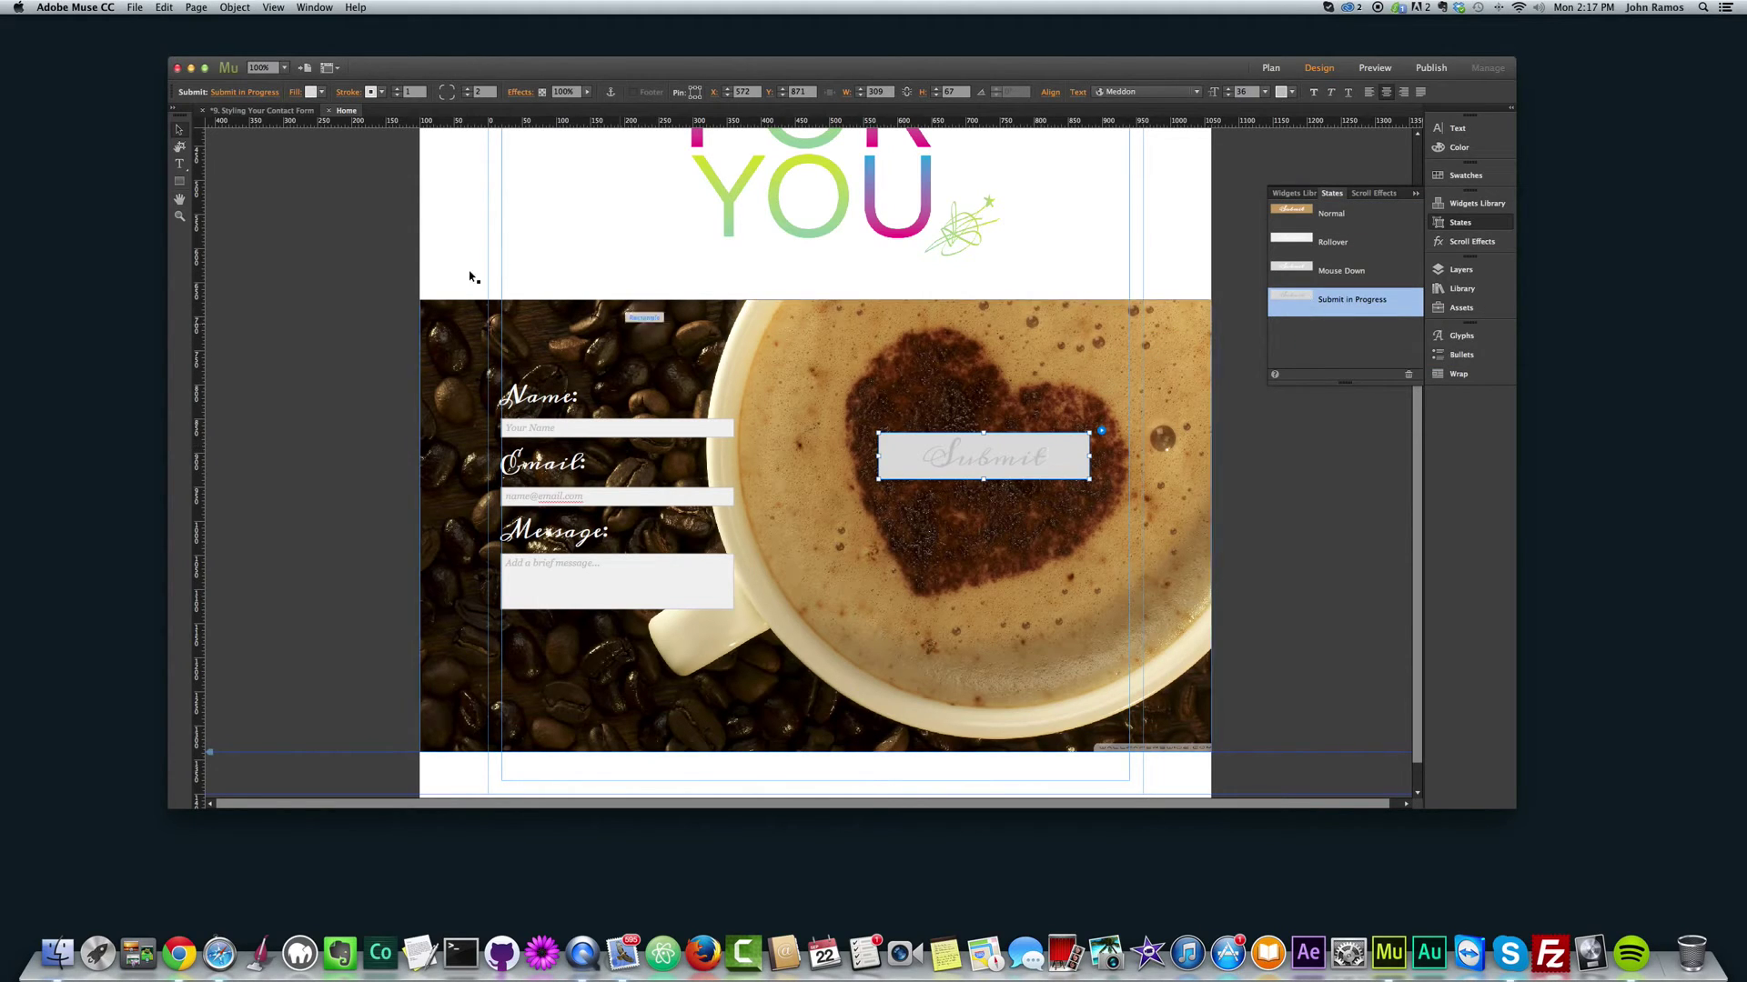
{"action": "left_click", "coordinate": [322, 95]}
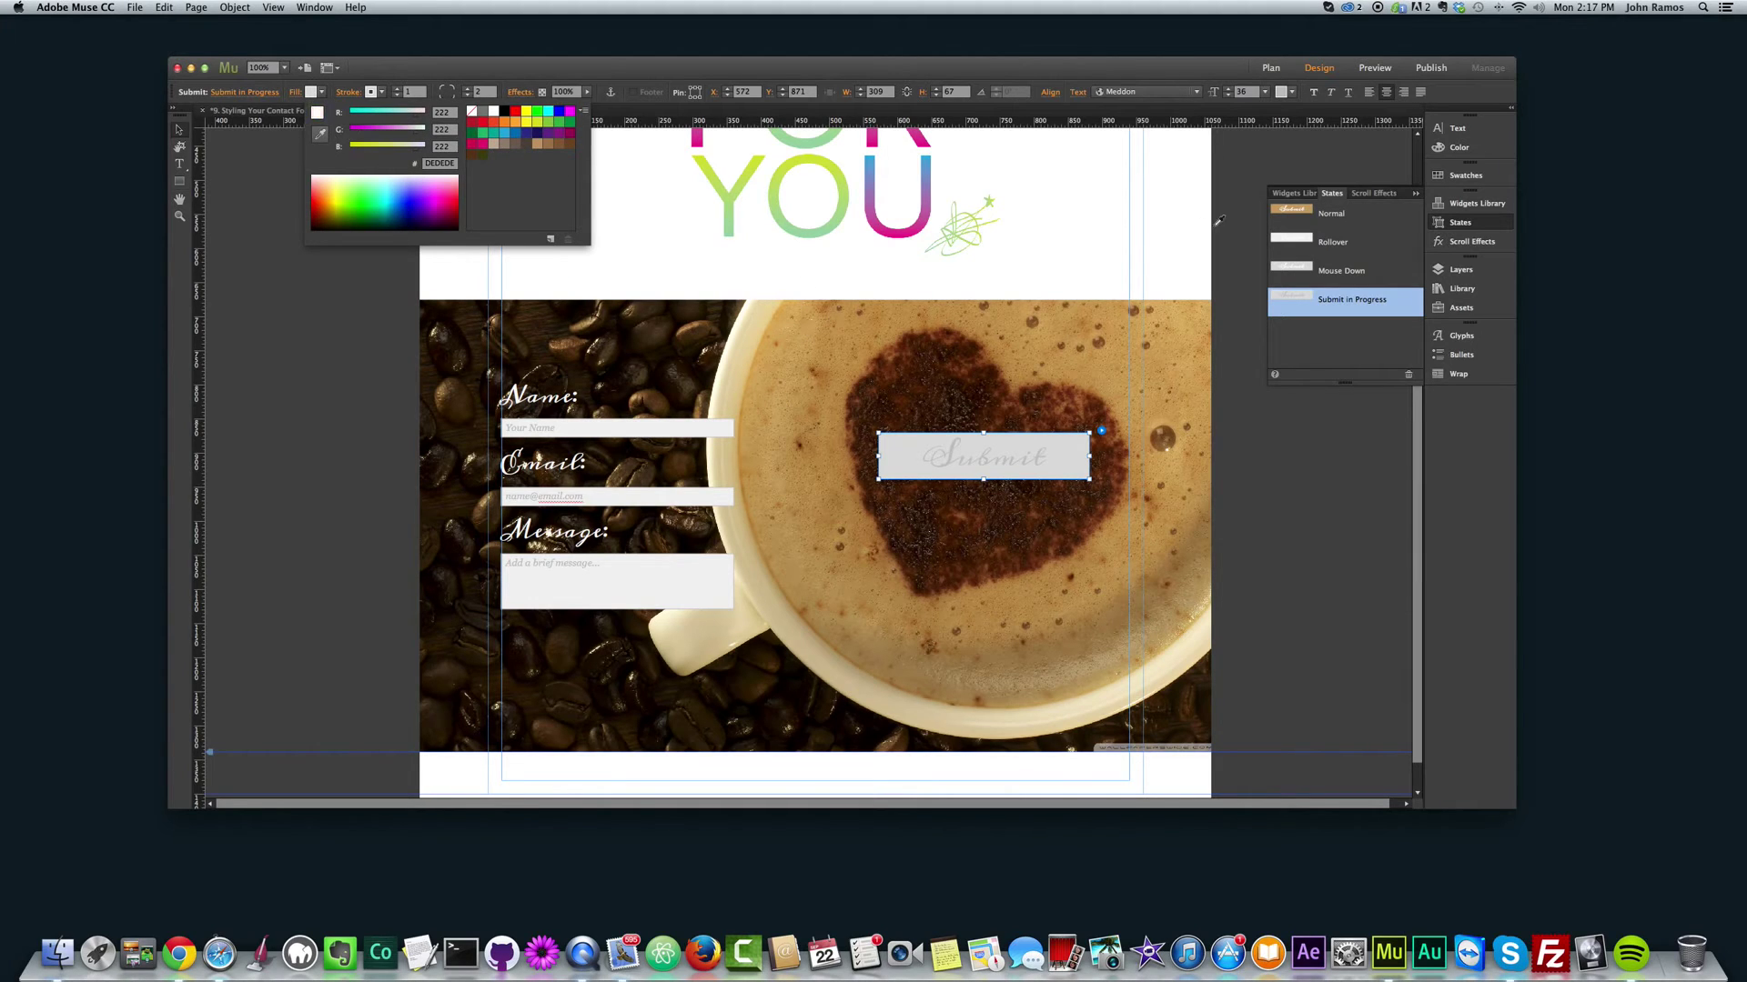
{"action": "left_click", "coordinate": [1277, 206]}
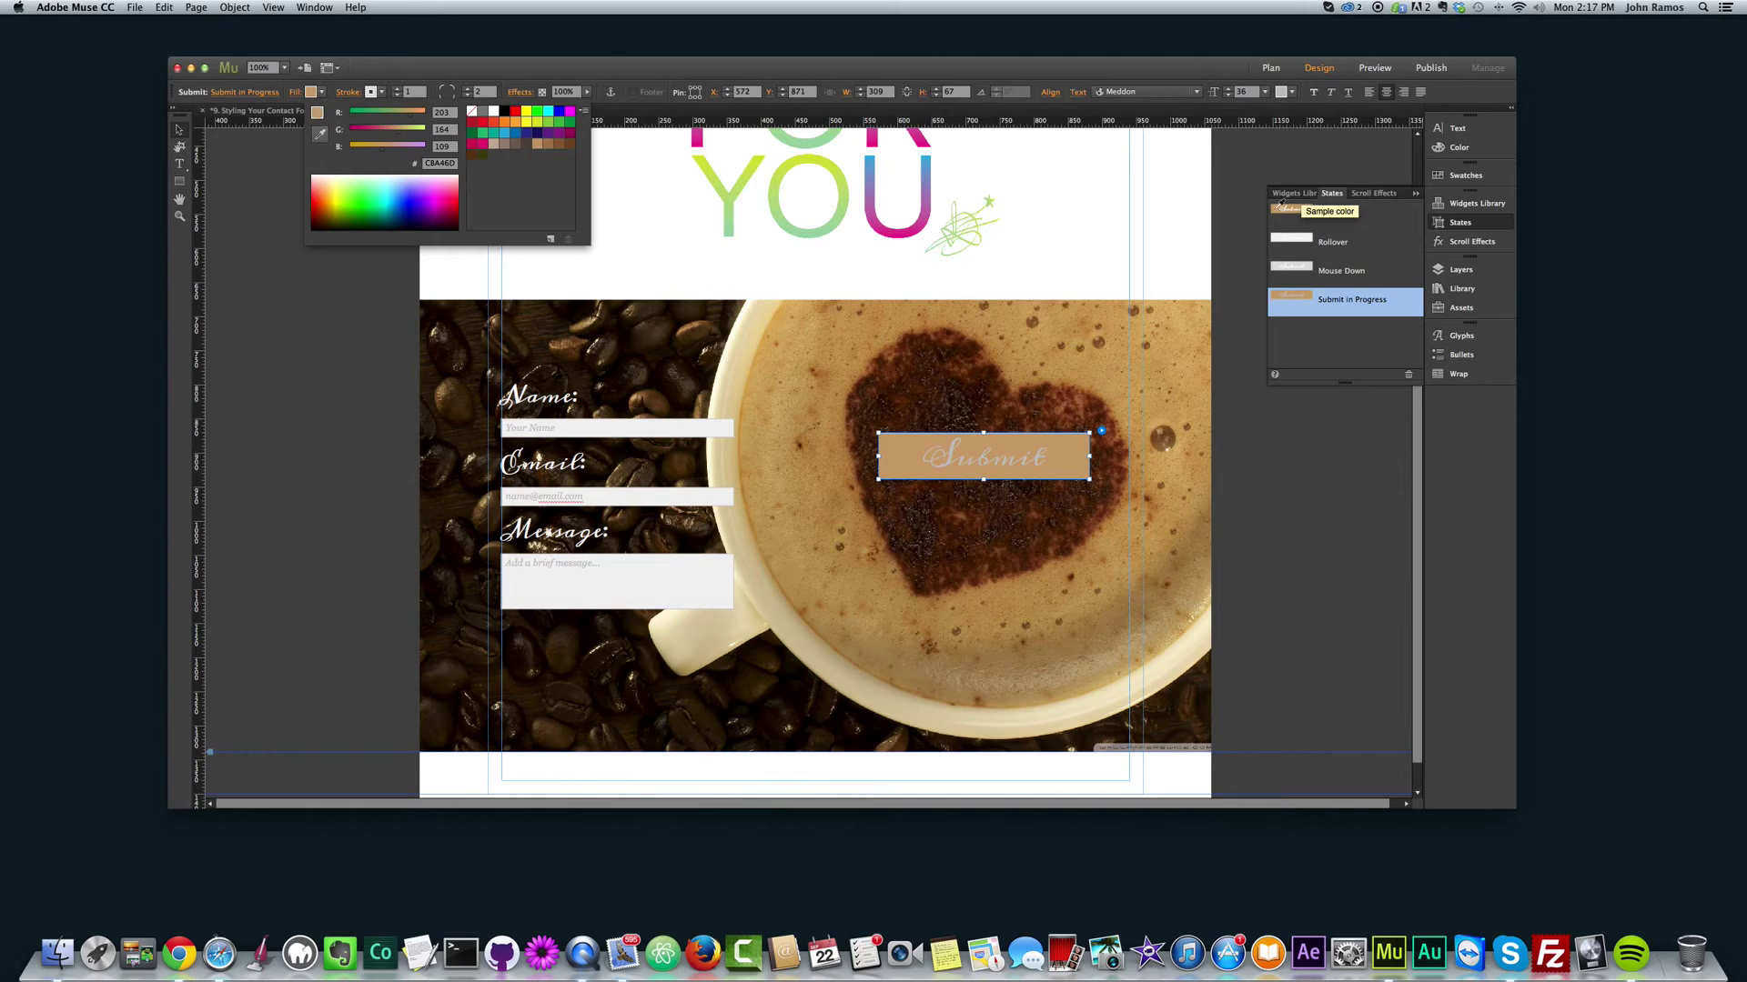
Step: Make the Submit in Progress button text white
{"action": "left_click", "coordinate": [179, 130]}
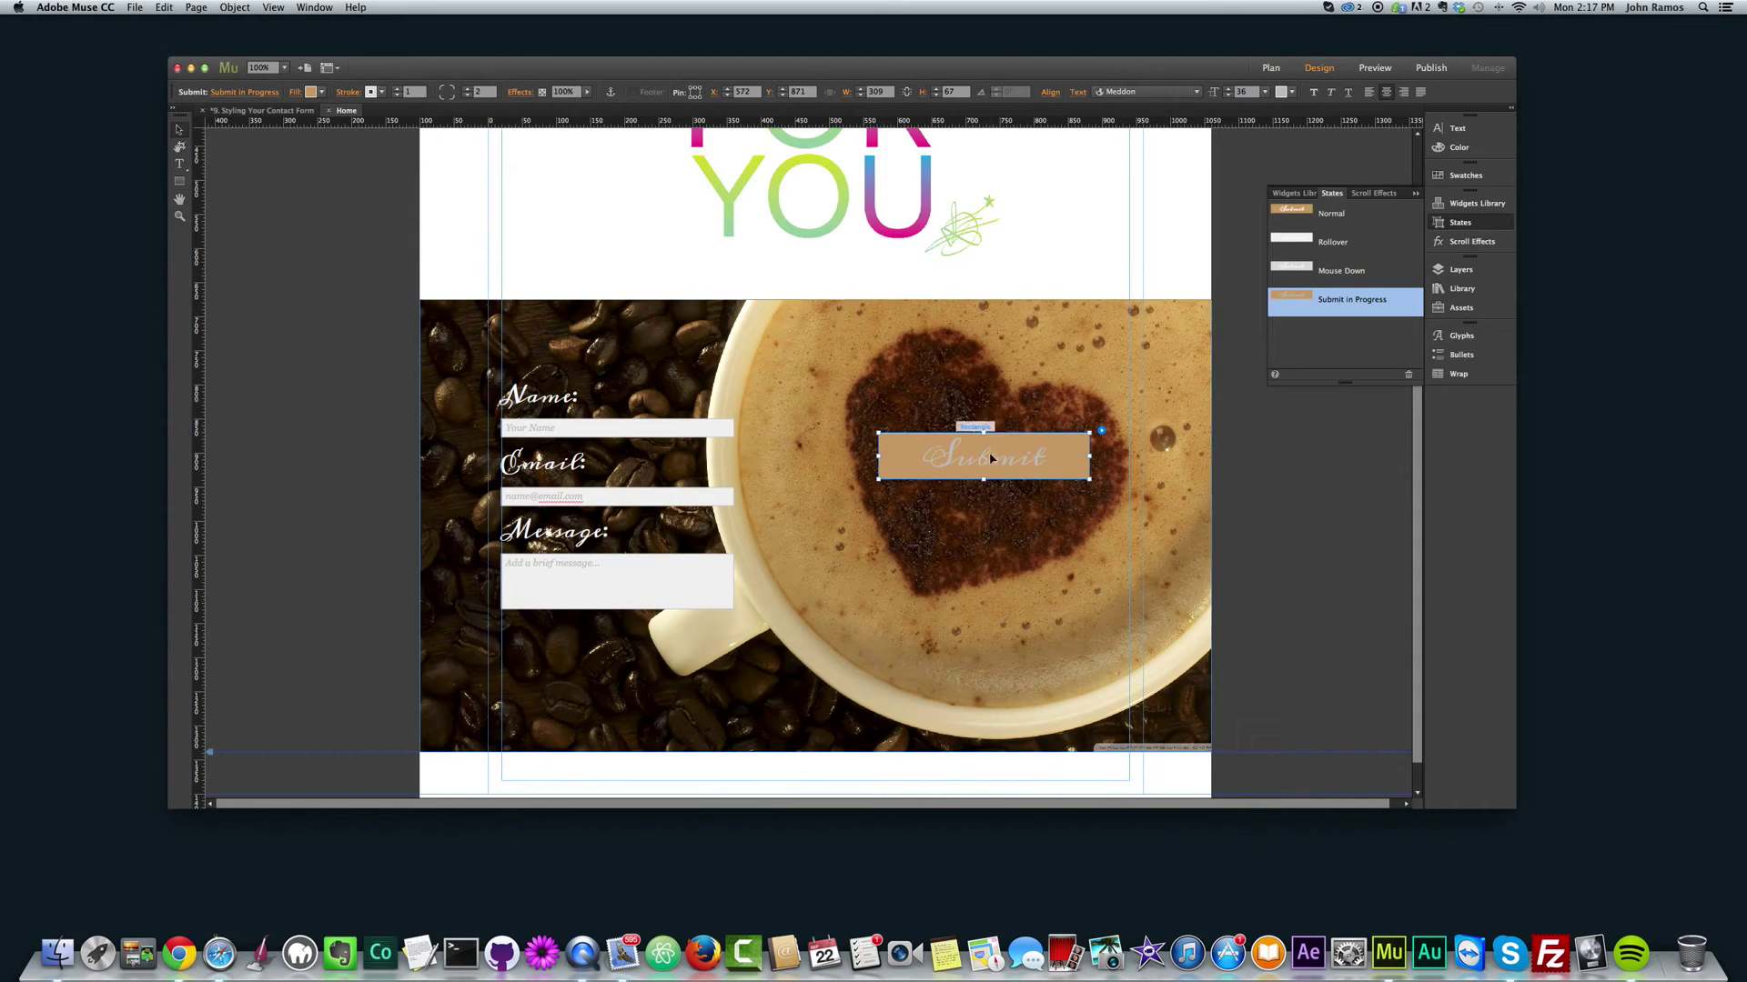
{"action": "double_click", "coordinate": [956, 455]}
{"action": "key", "text": "super+a"}
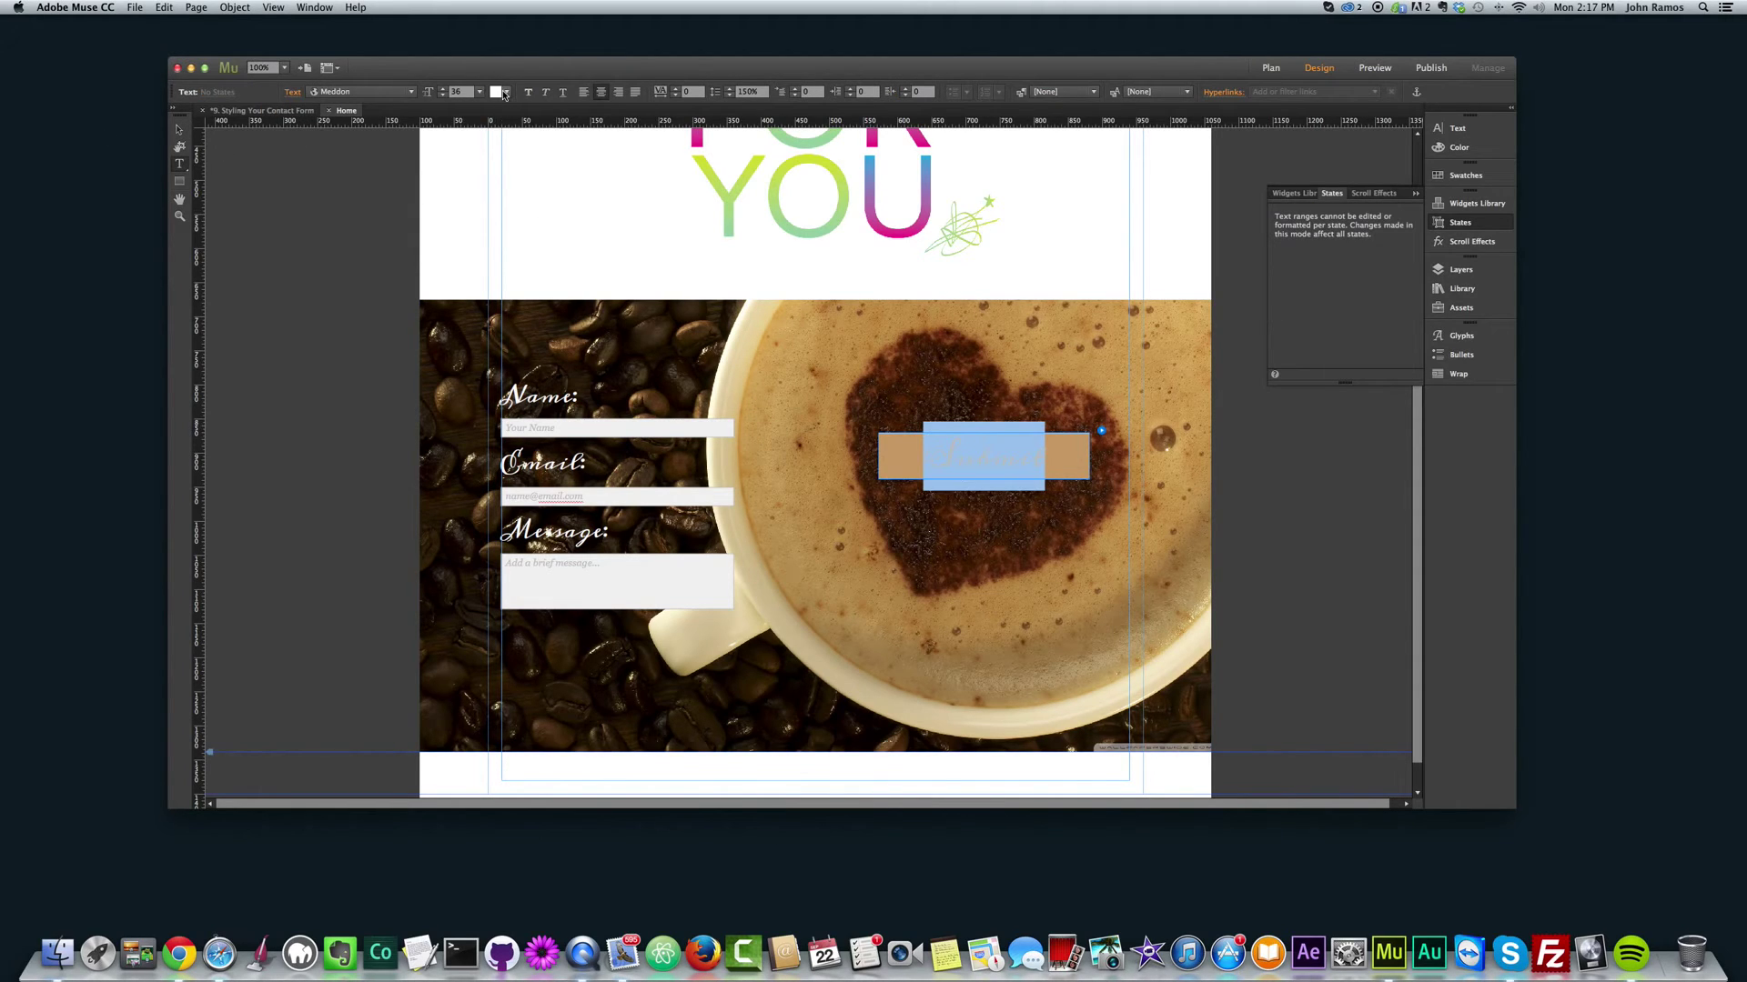
{"action": "left_click", "coordinate": [504, 91]}
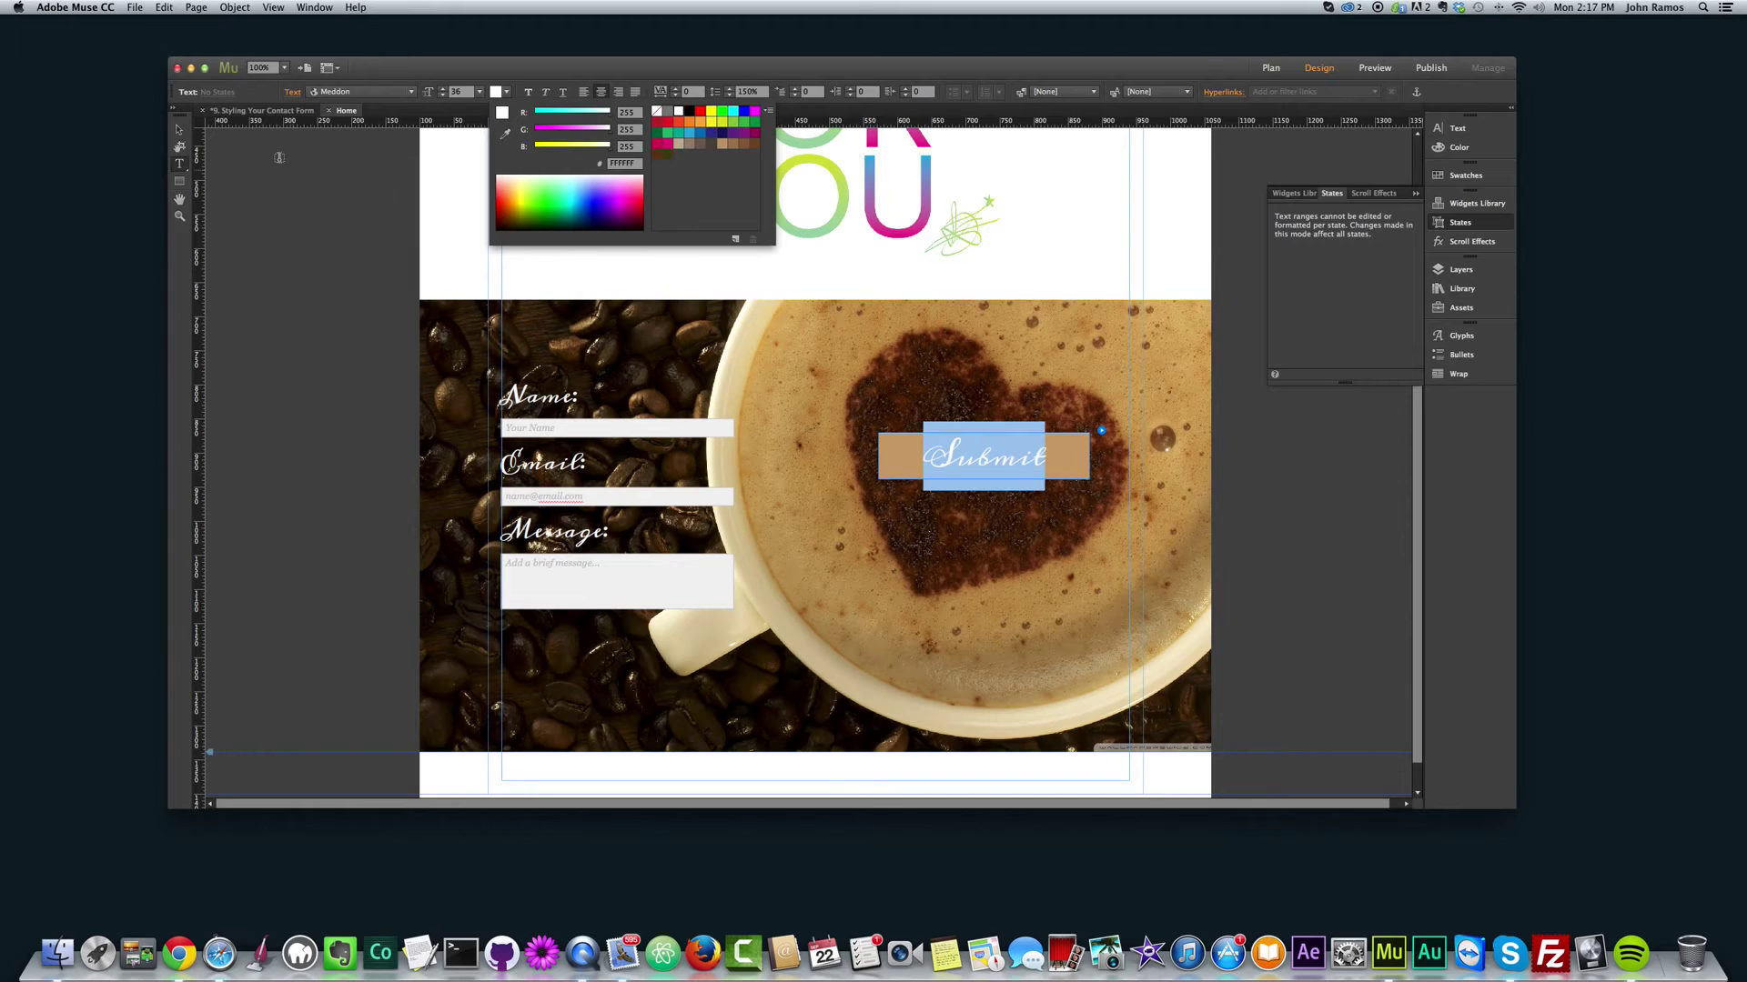
{"action": "left_click", "coordinate": [182, 128]}
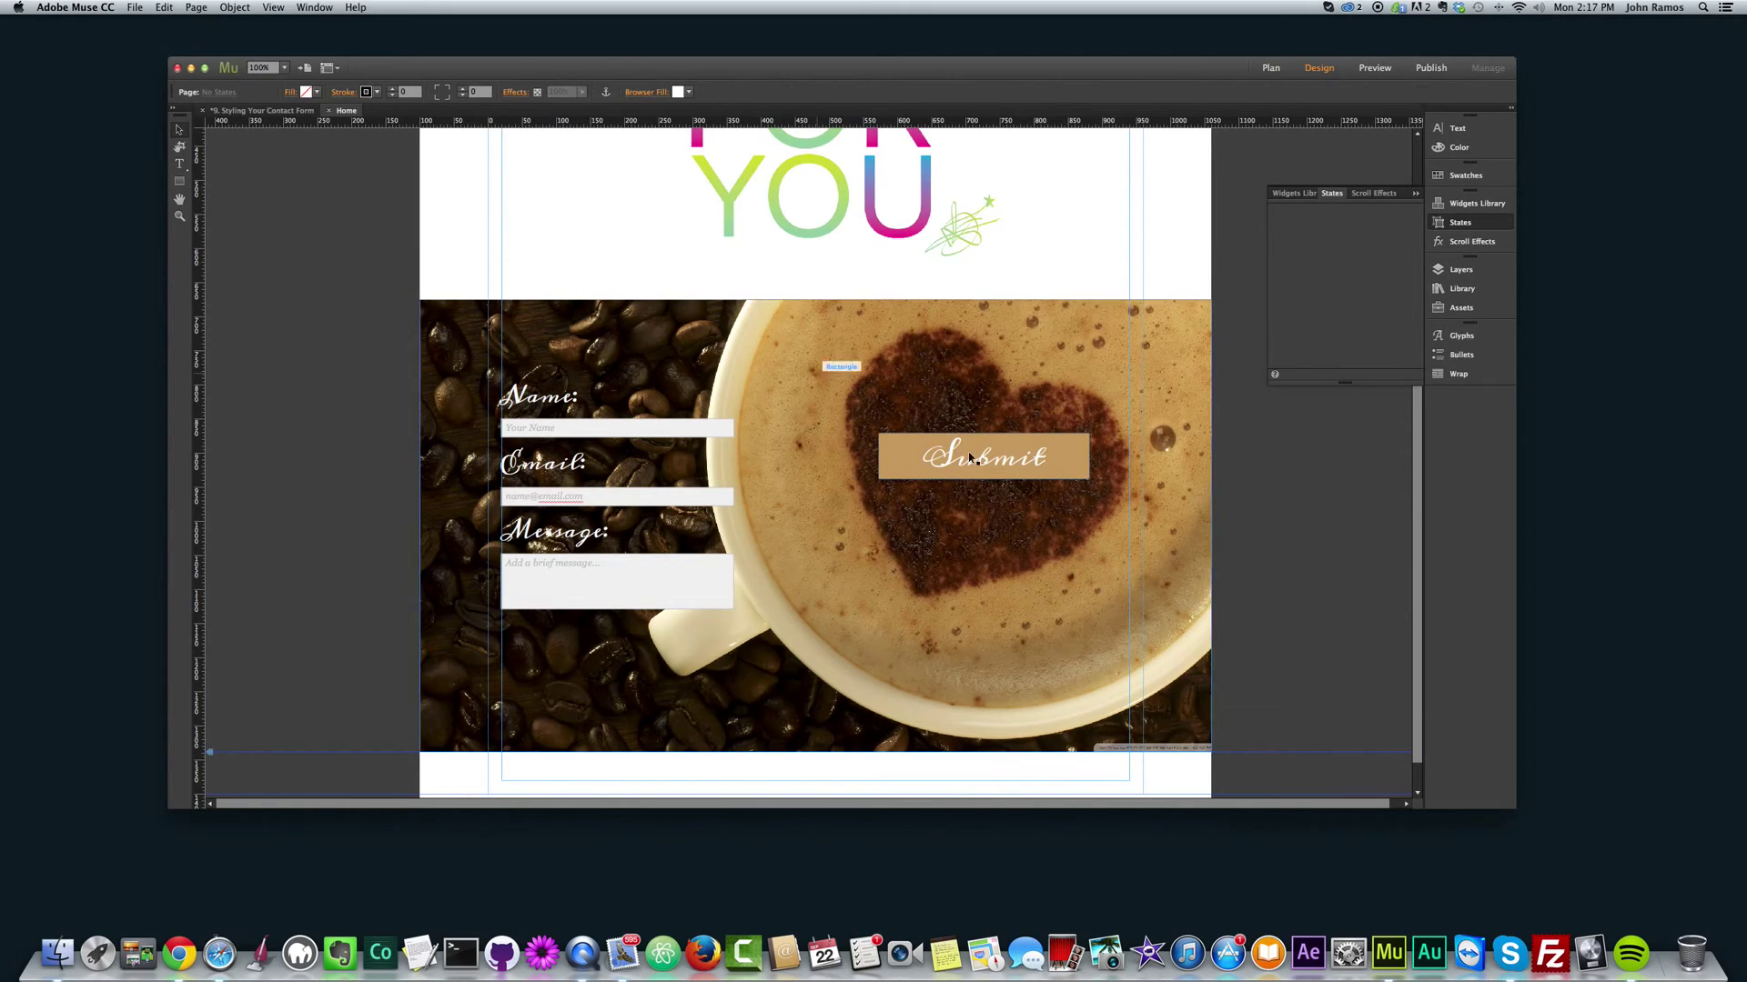
{"action": "left_click", "coordinate": [960, 477]}
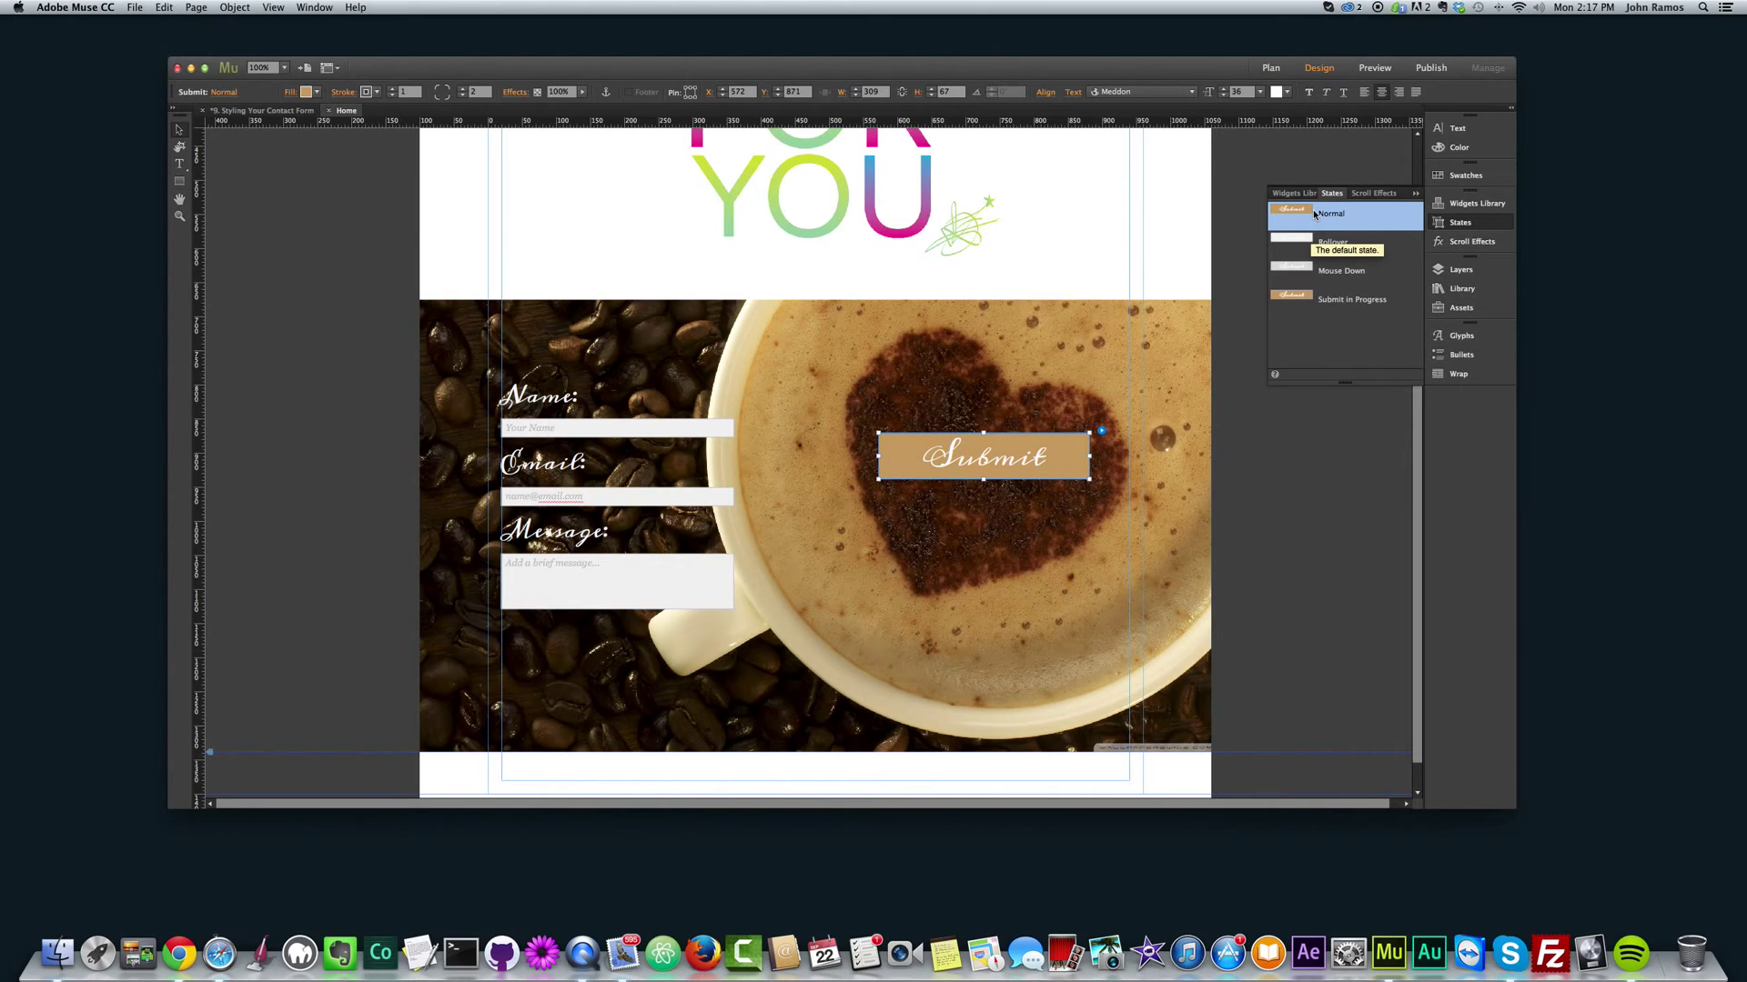
Step: Fill the Rollover state with the Normal state's tan
{"action": "left_click", "coordinate": [1308, 244]}
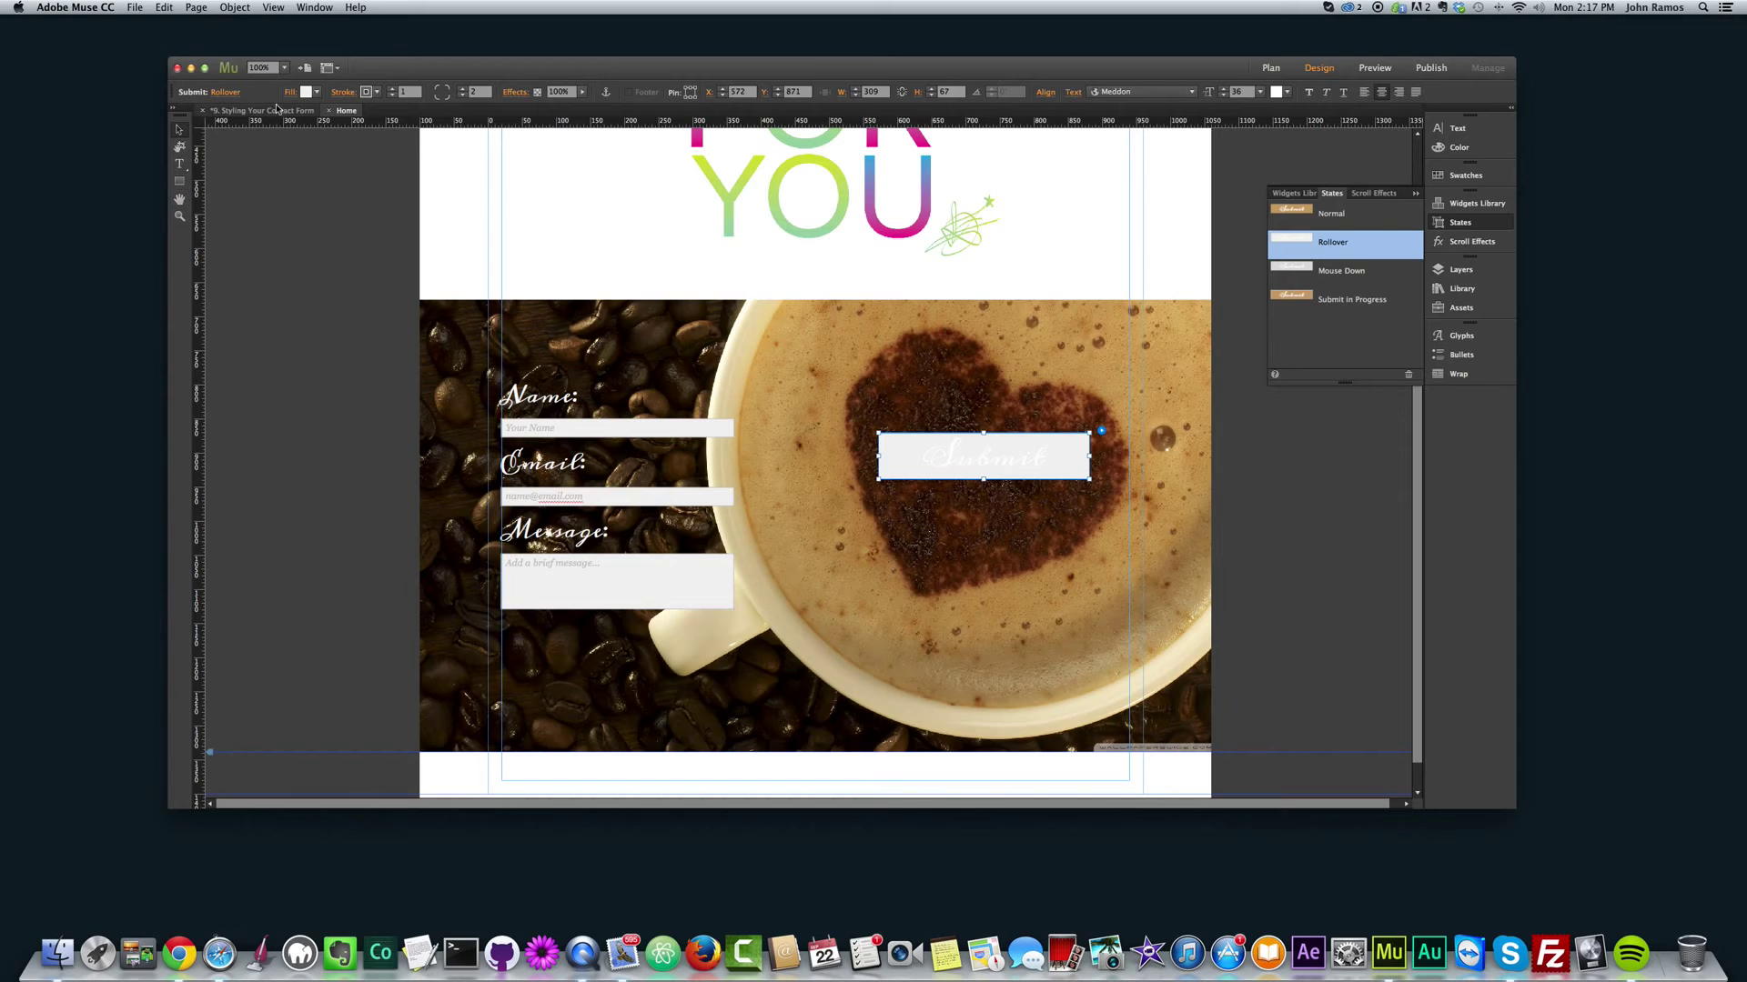
{"action": "left_click", "coordinate": [316, 93]}
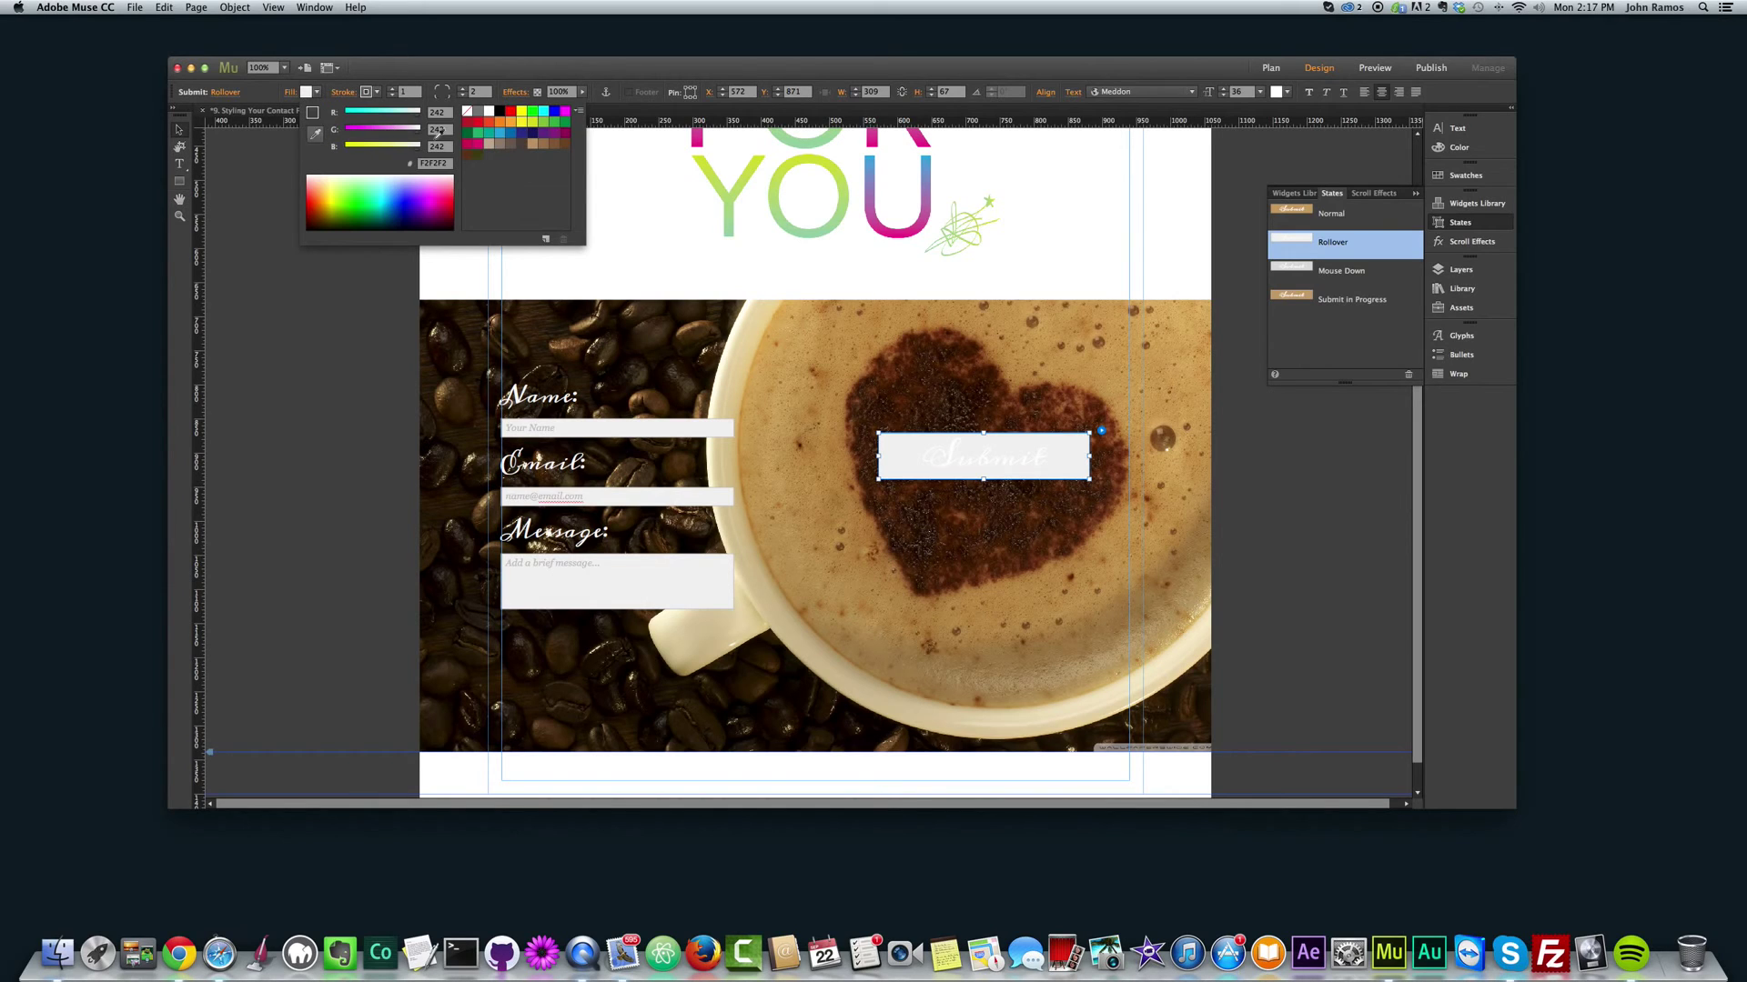
{"action": "left_click", "coordinate": [1277, 213]}
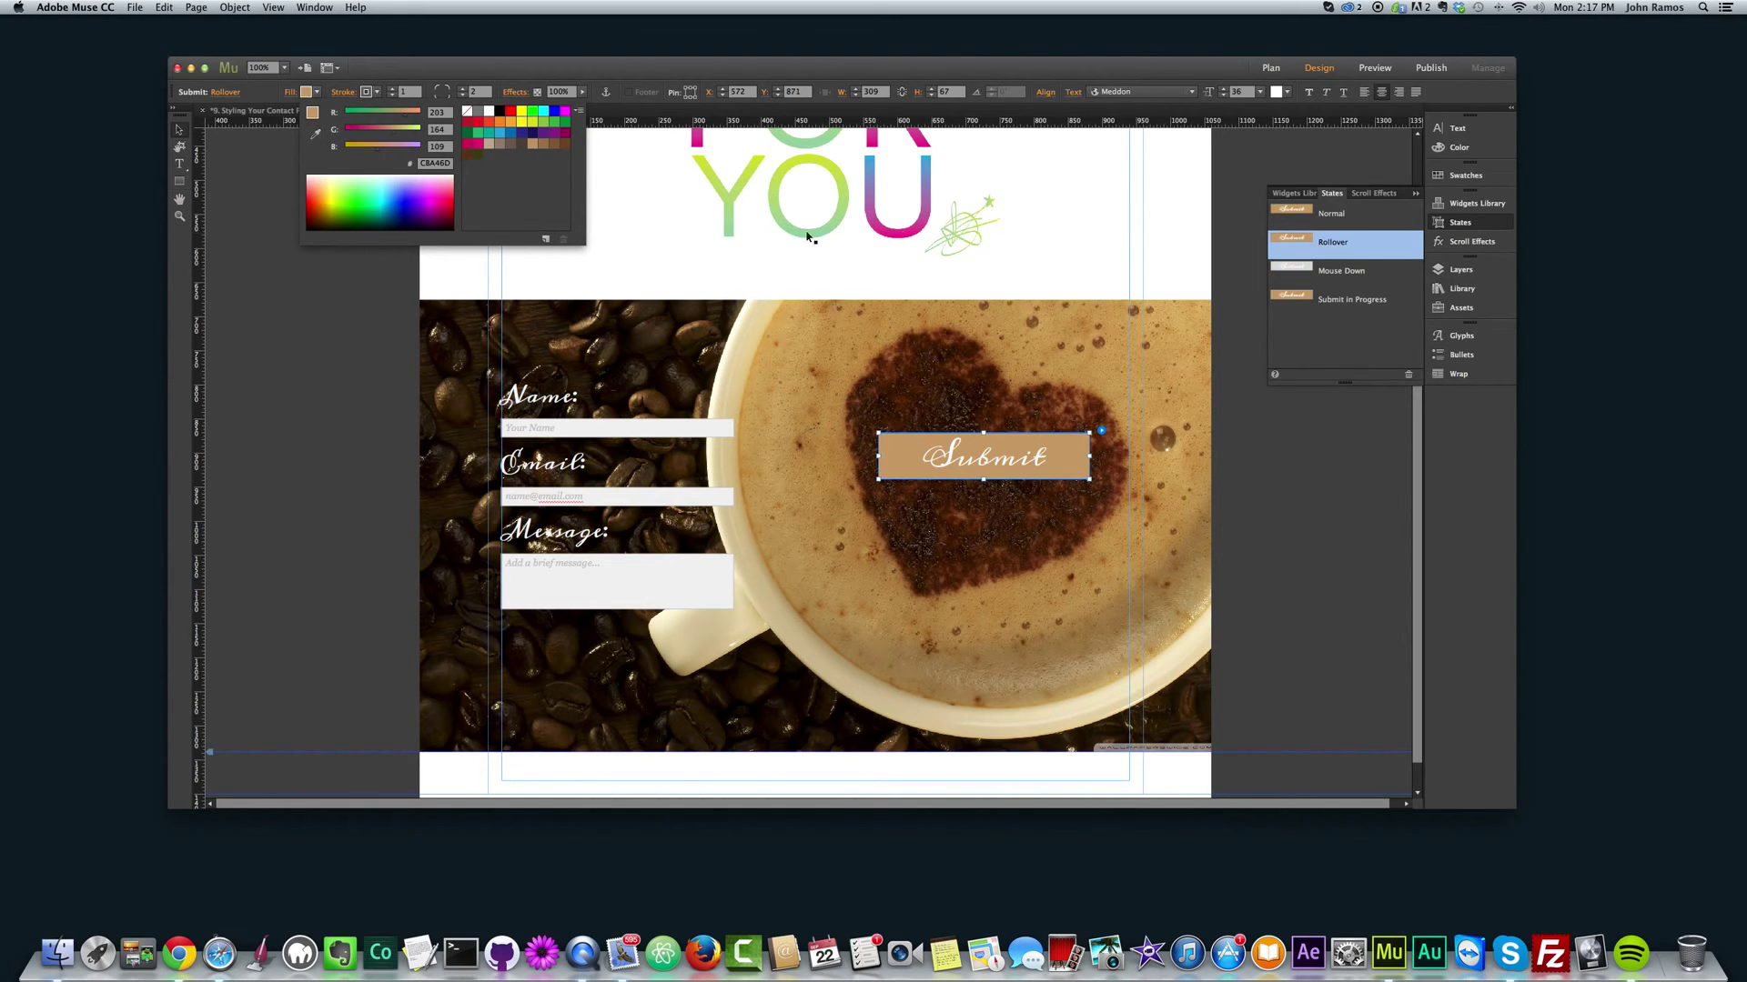
{"action": "left_click", "coordinate": [227, 175]}
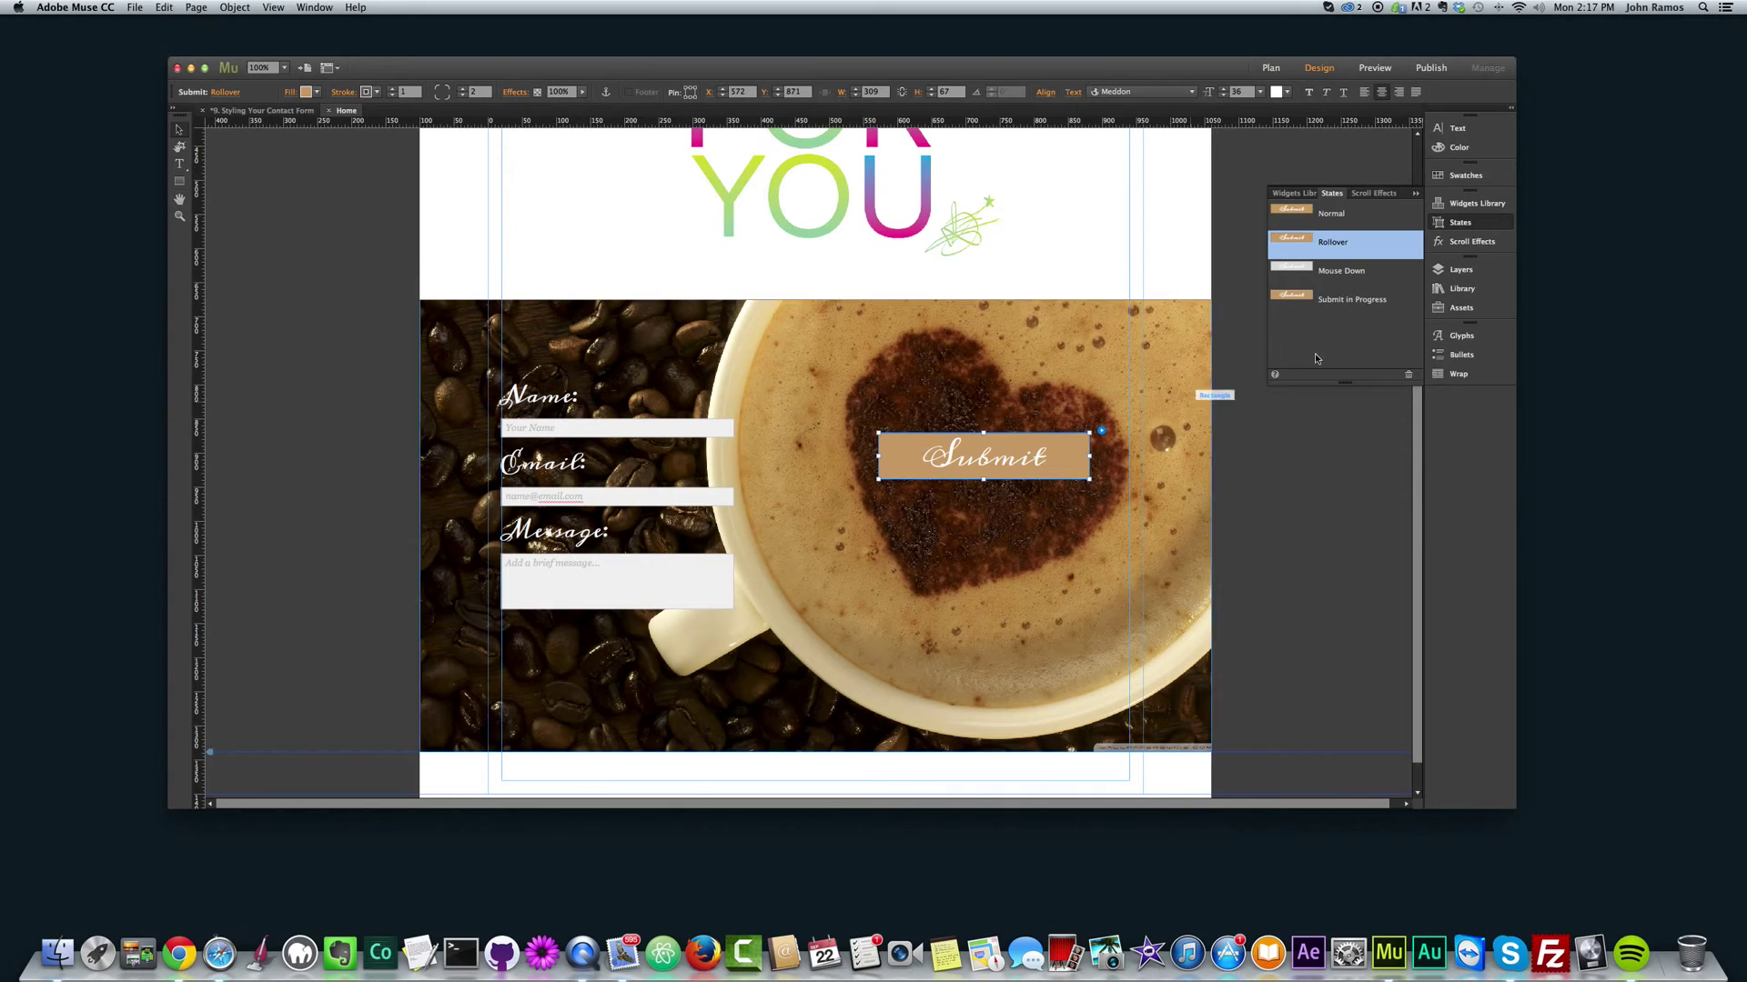
Step: Preview the page in the browser to check the button
{"action": "left_click", "coordinate": [1302, 457]}
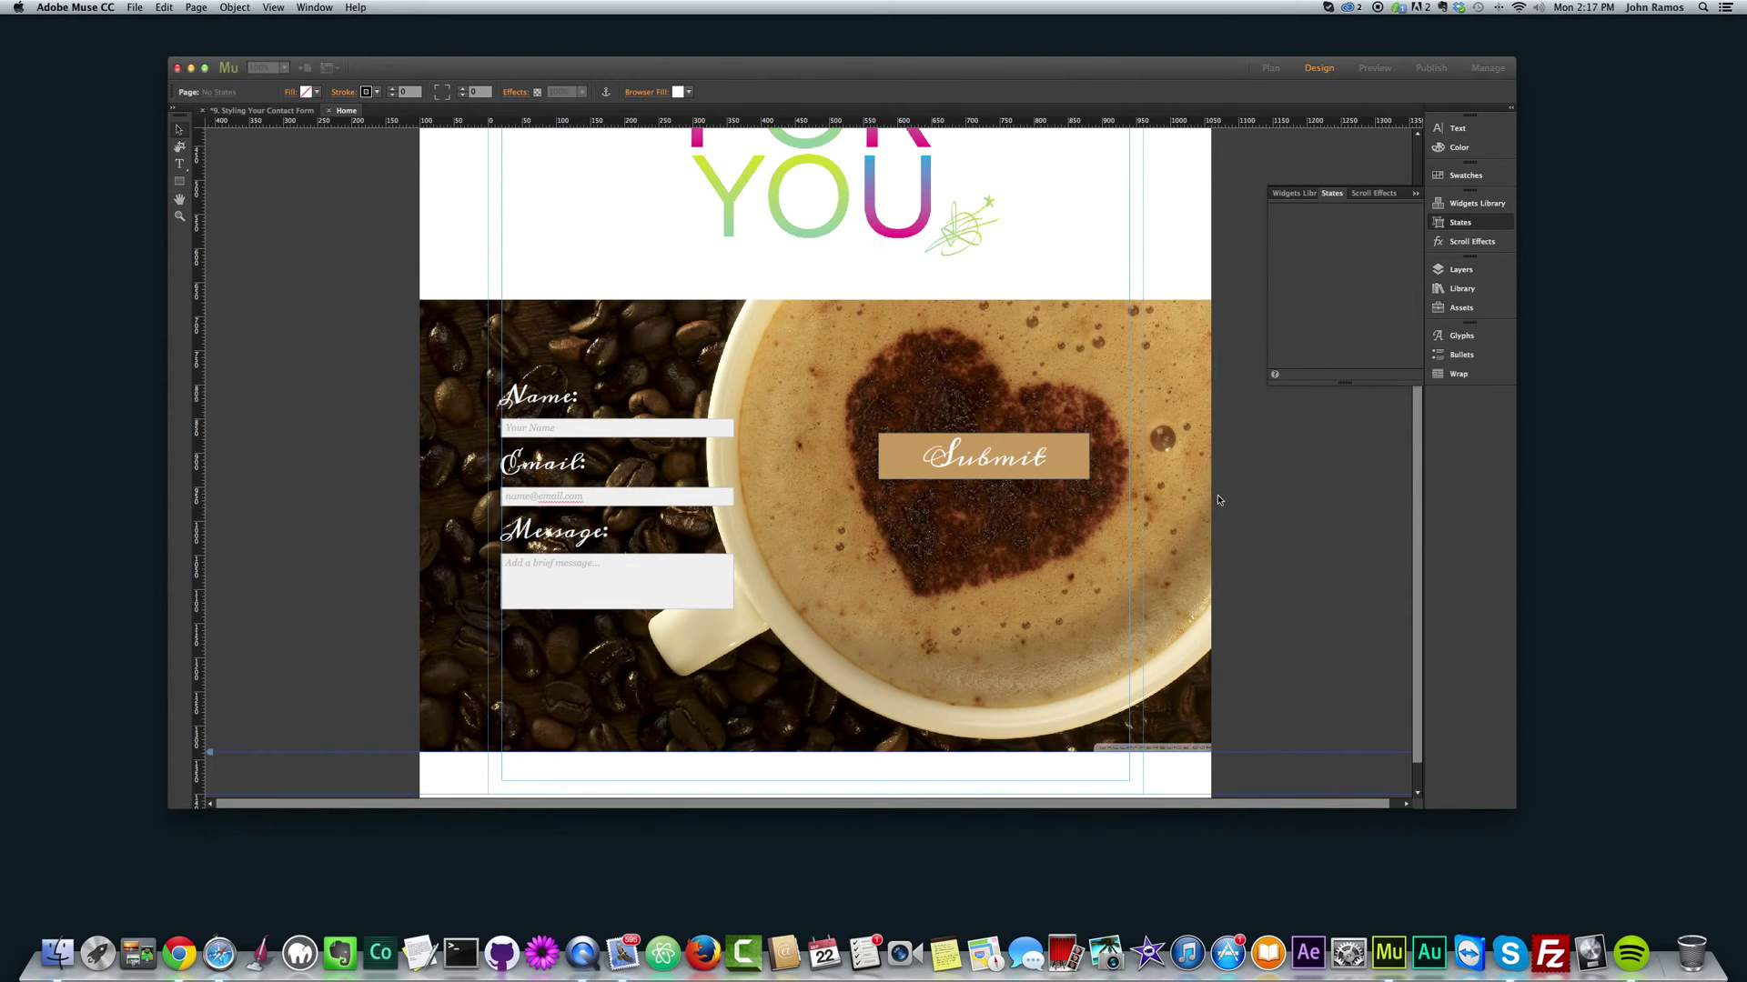
{"action": "key", "text": "super+shift+e"}
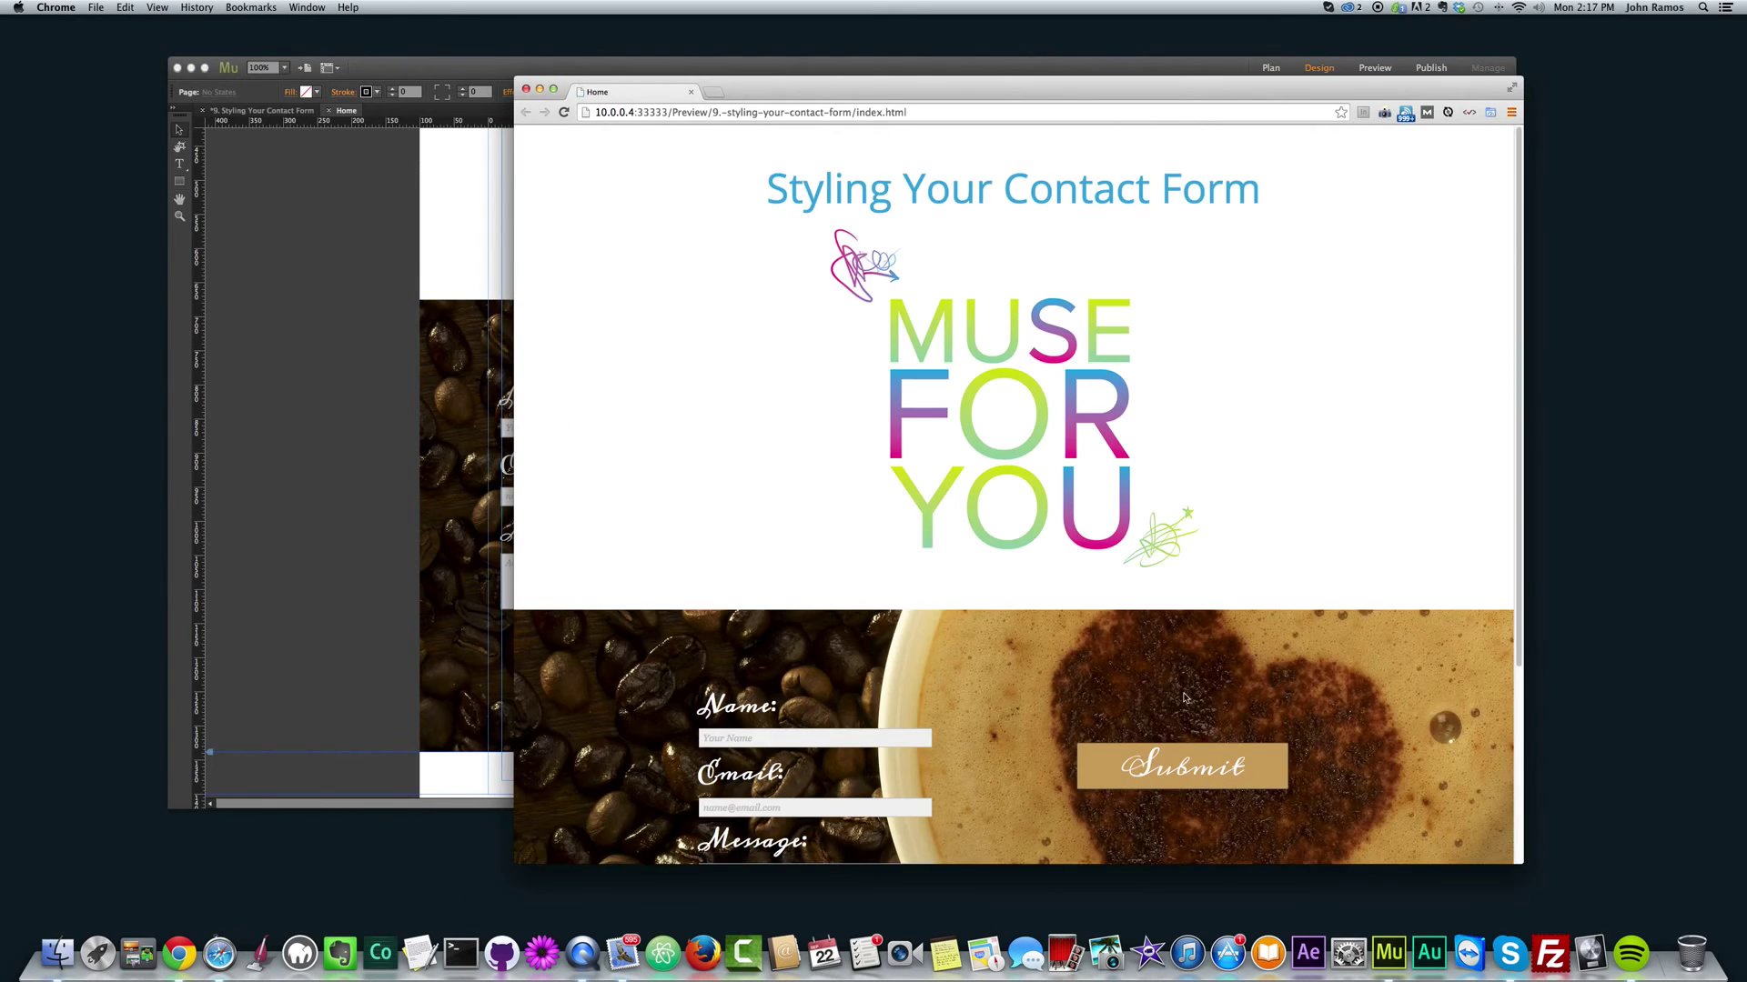
{"action": "scroll", "coordinate": [1185, 698], "scroll_direction": "down", "scroll_amount": 2}
{"action": "scroll", "coordinate": [1218, 698], "scroll_direction": "down", "scroll_amount": 2}
{"action": "left_click", "coordinate": [351, 538]}
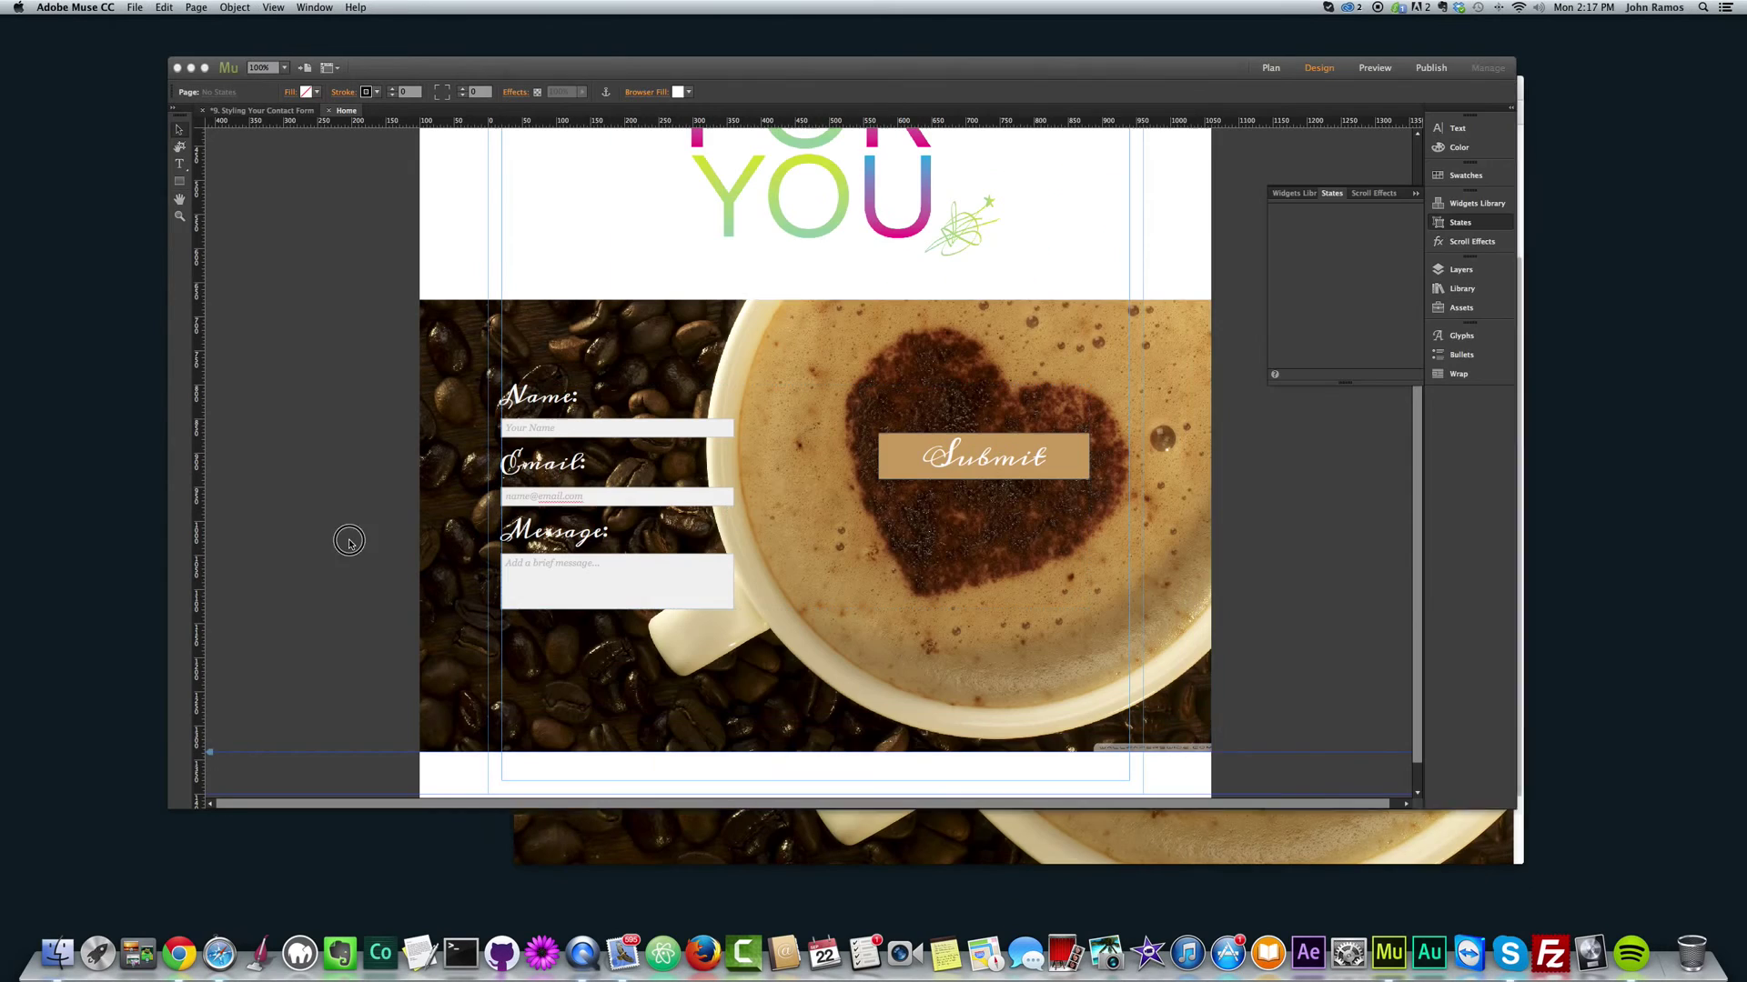
Step: Change the Rollover fill to the coffee heart's dark brown, 411804
{"action": "left_click", "coordinate": [906, 468]}
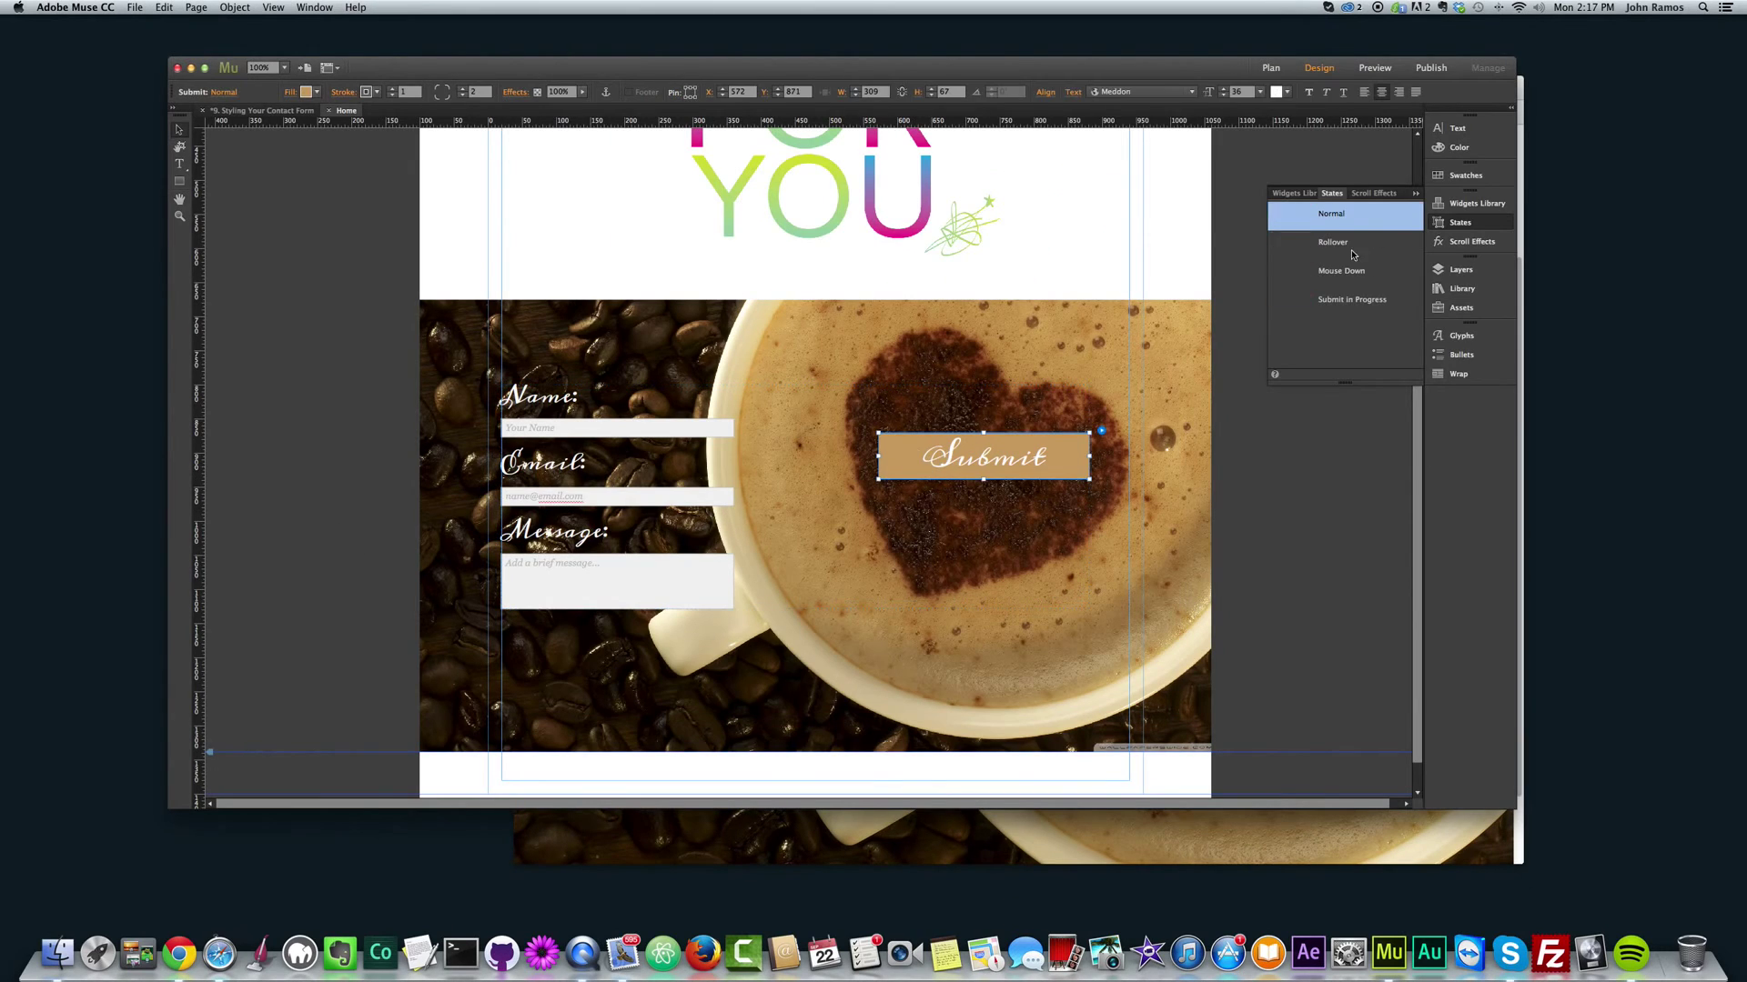
{"action": "left_click", "coordinate": [1271, 241]}
{"action": "left_click", "coordinate": [320, 94]}
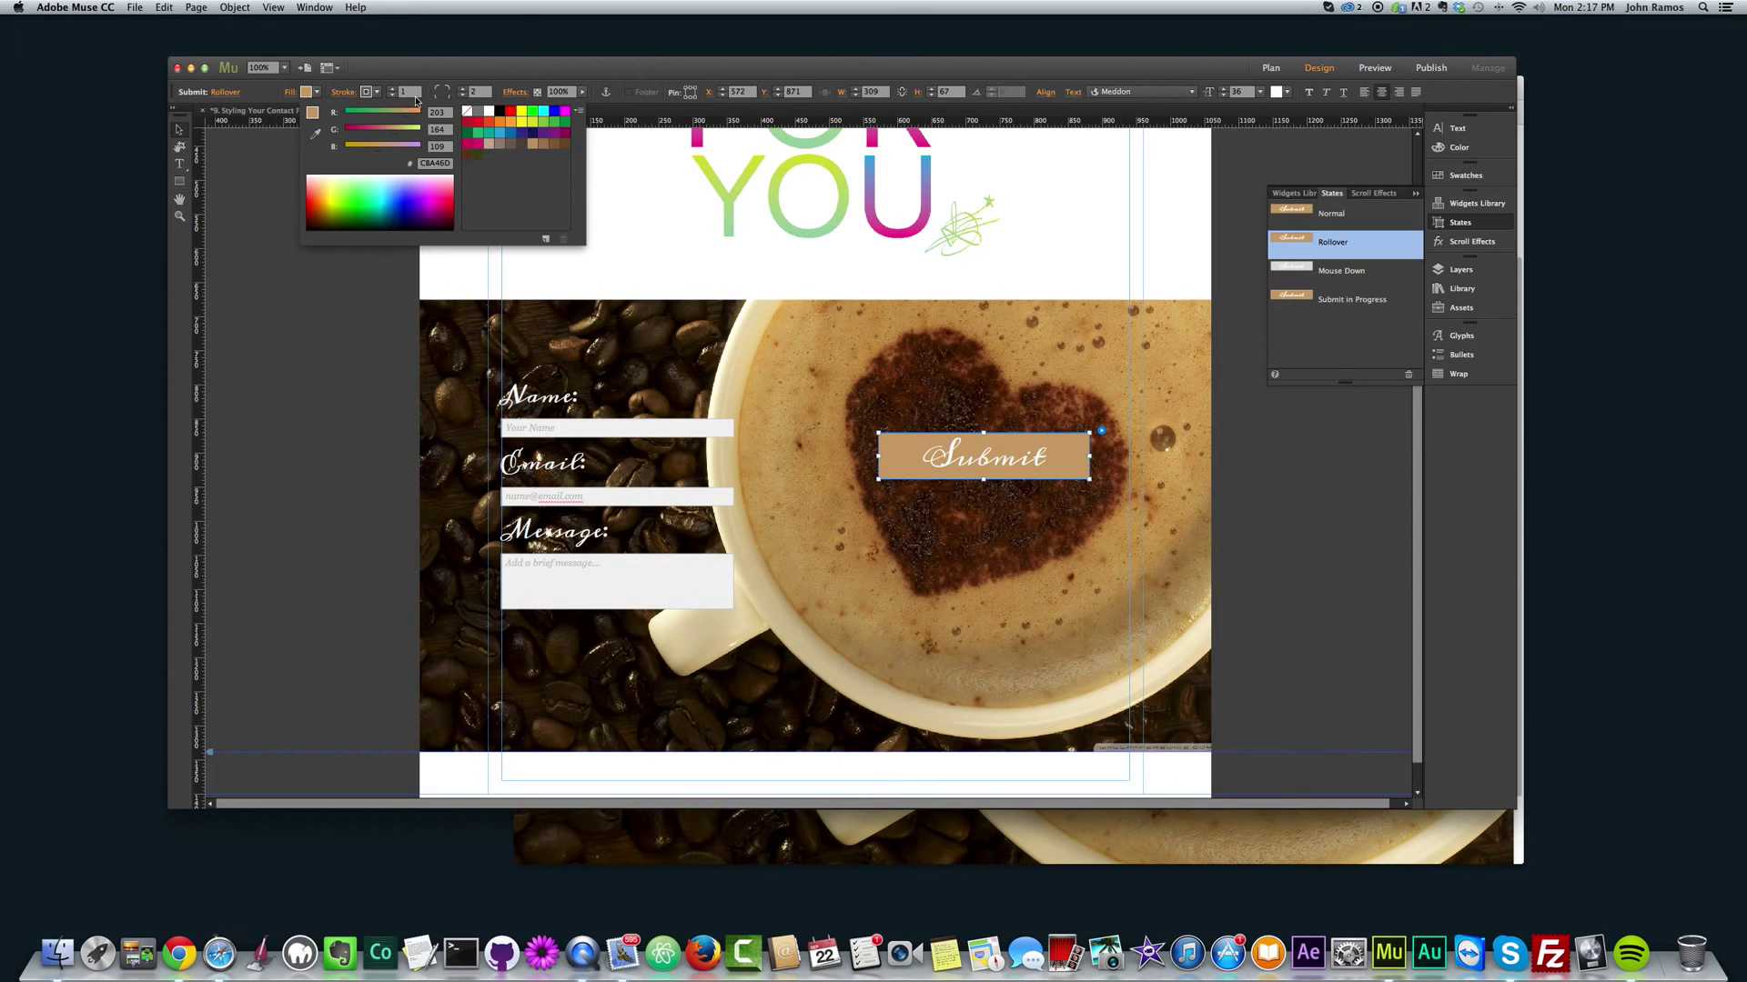
{"action": "left_click", "coordinate": [314, 133]}
{"action": "left_click", "coordinate": [919, 384]}
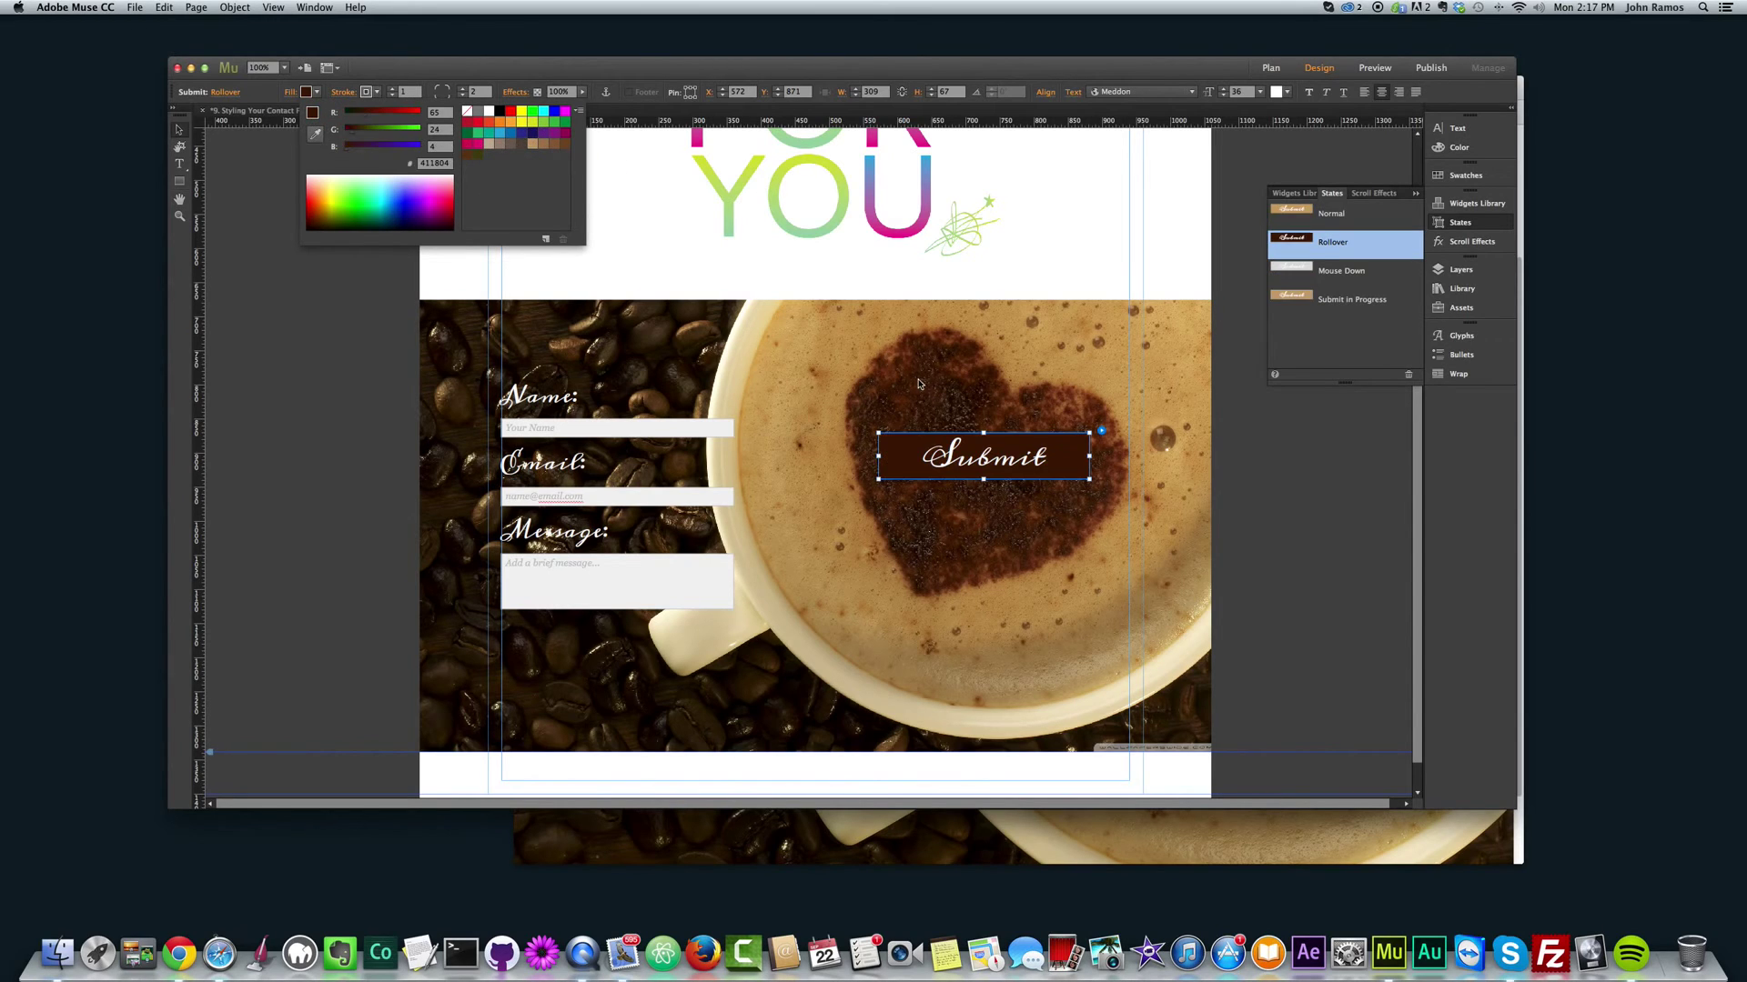
{"action": "left_click", "coordinate": [320, 422]}
Step: Preview the page in Chrome to check the dark brown rollover
{"action": "key", "text": "super+shift+e"}
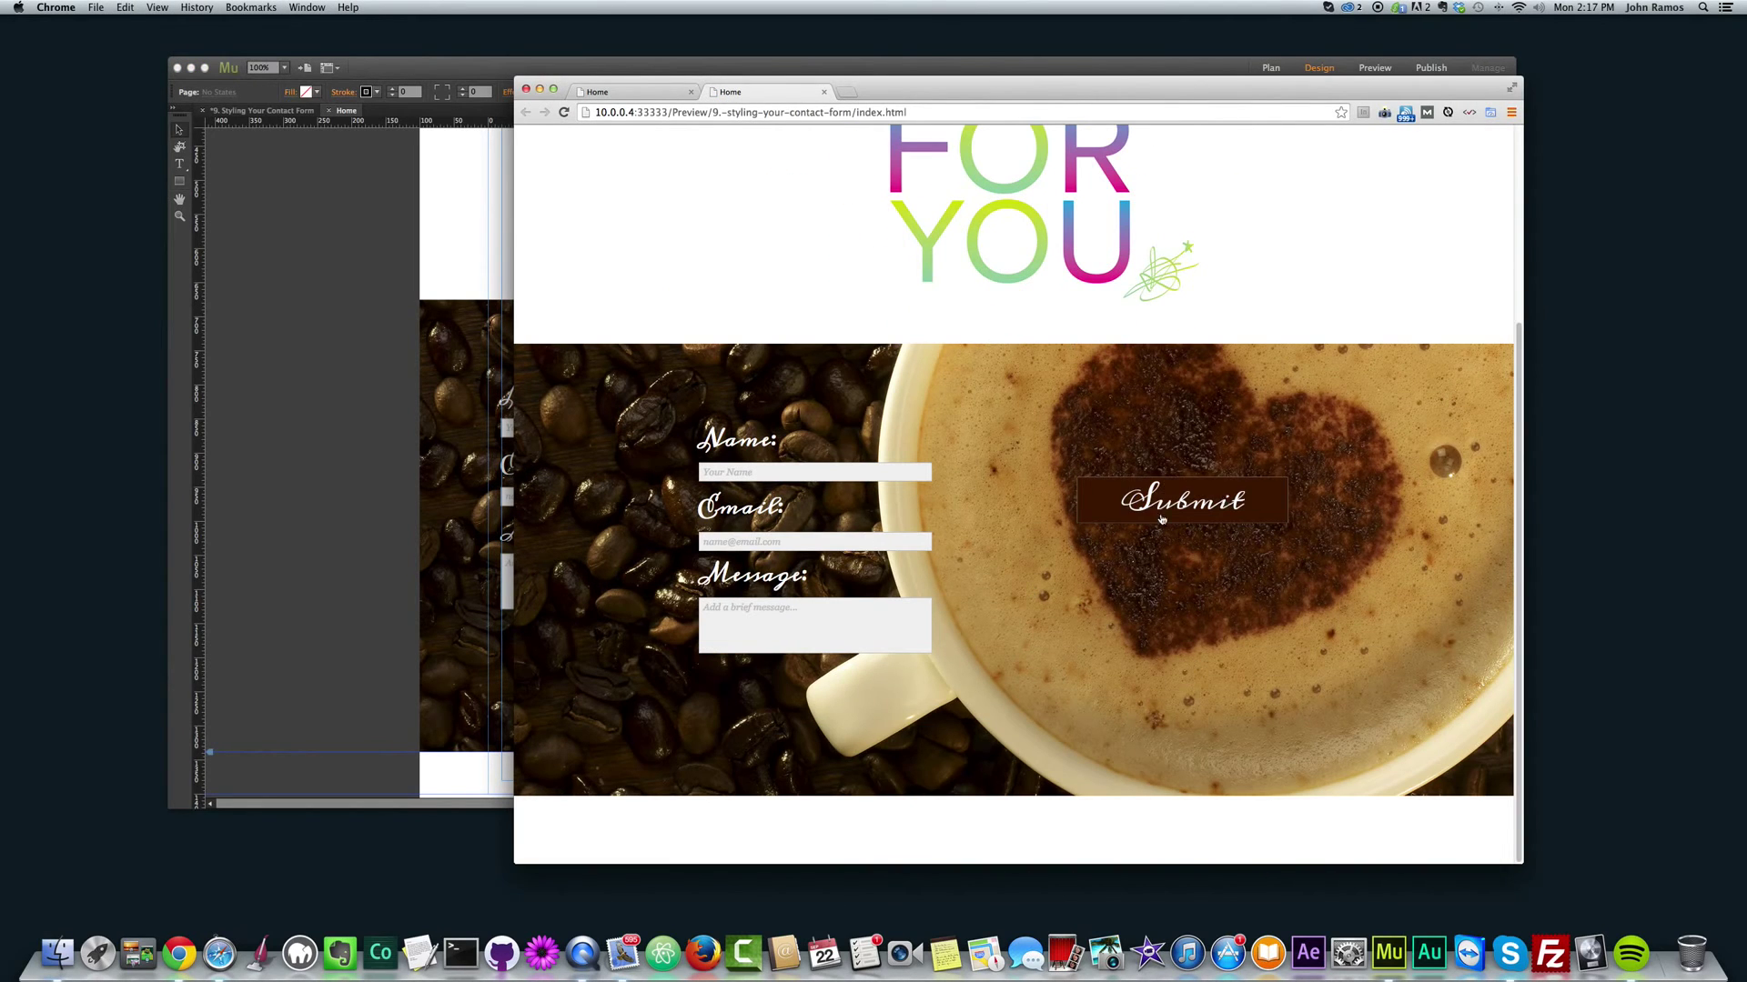
{"action": "left_click", "coordinate": [371, 459]}
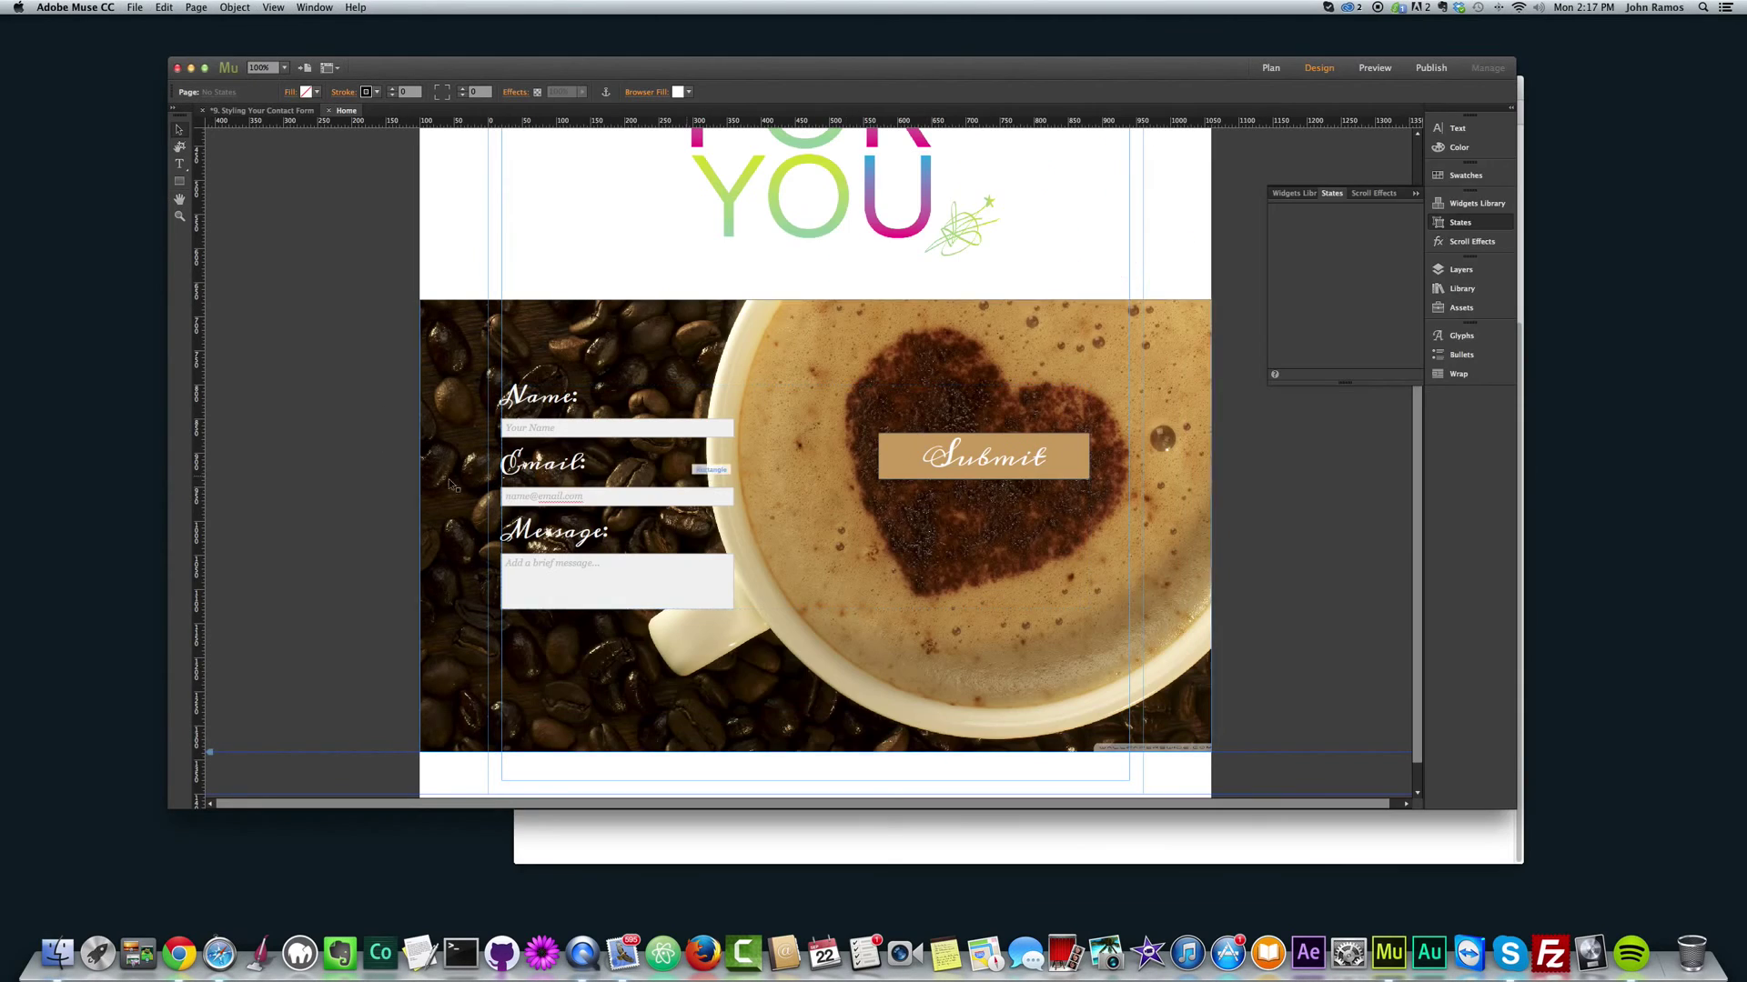
{"action": "left_click", "coordinate": [1031, 857]}
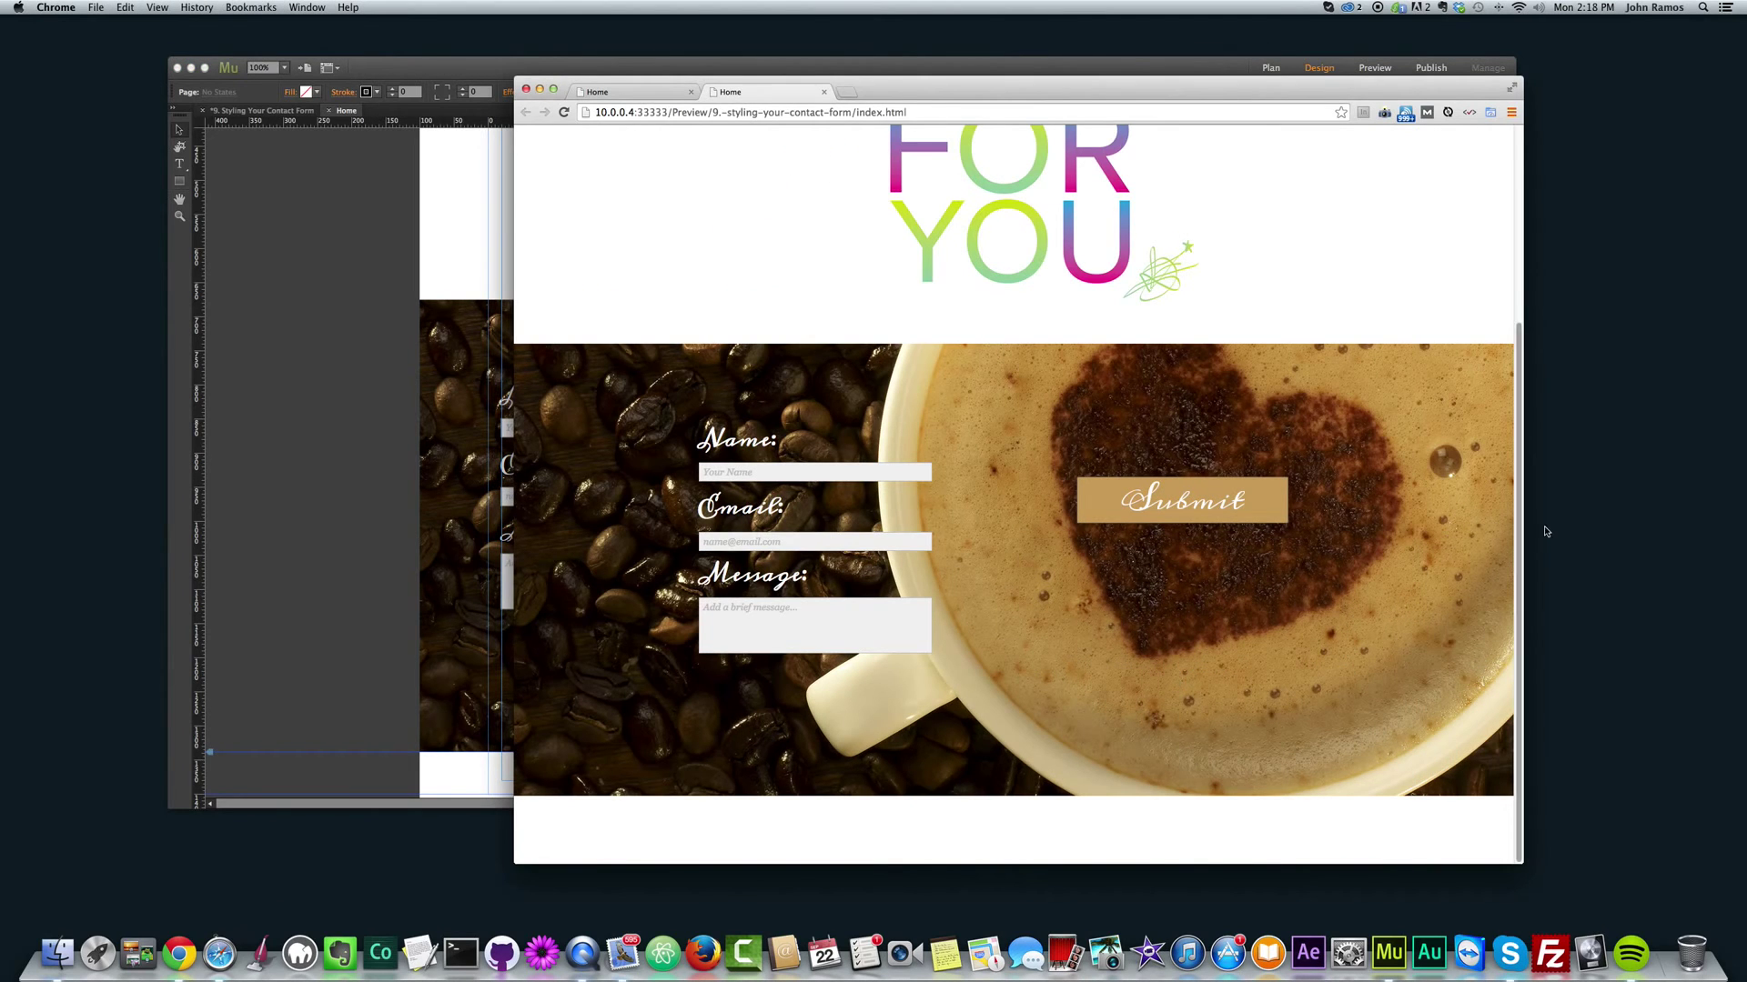
{"action": "left_click_drag", "start_coordinate": [1521, 526], "coordinate": [1583, 435]}
Step: Turn off 100% Width on the coffee background image
{"action": "left_click", "coordinate": [346, 431]}
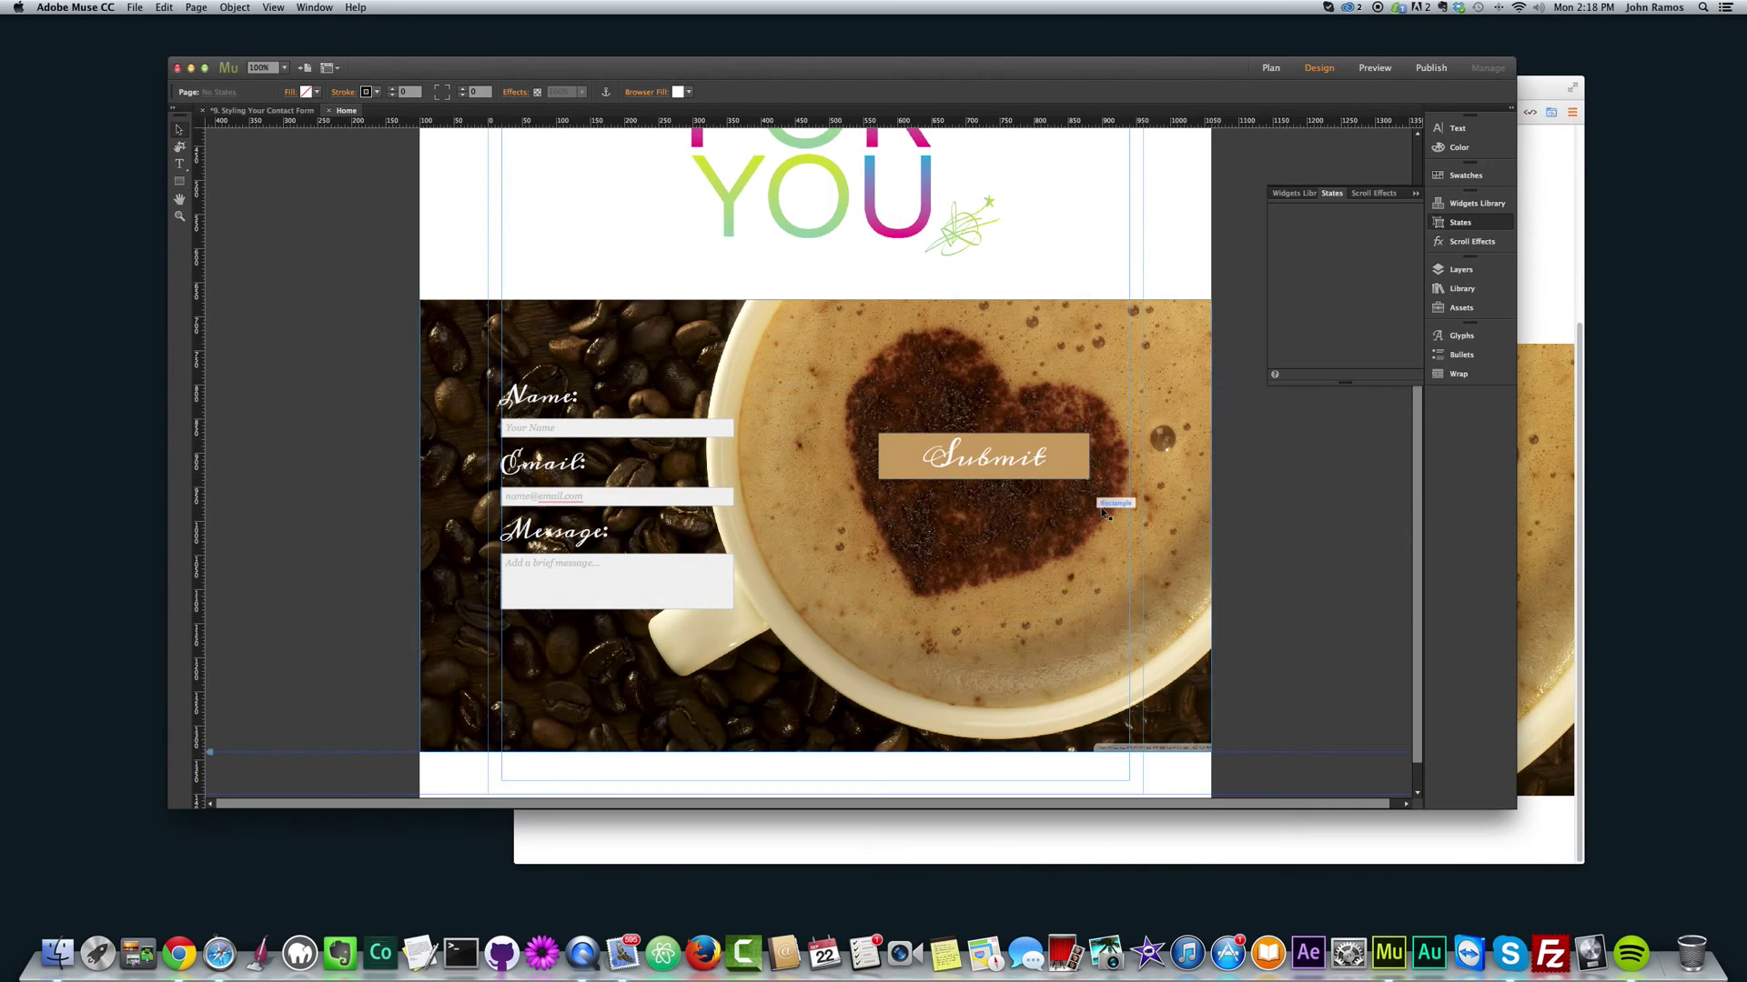
{"action": "left_click", "coordinate": [1586, 489]}
{"action": "left_click_drag", "start_coordinate": [1585, 489], "coordinate": [1483, 449]}
{"action": "left_click", "coordinate": [464, 509]}
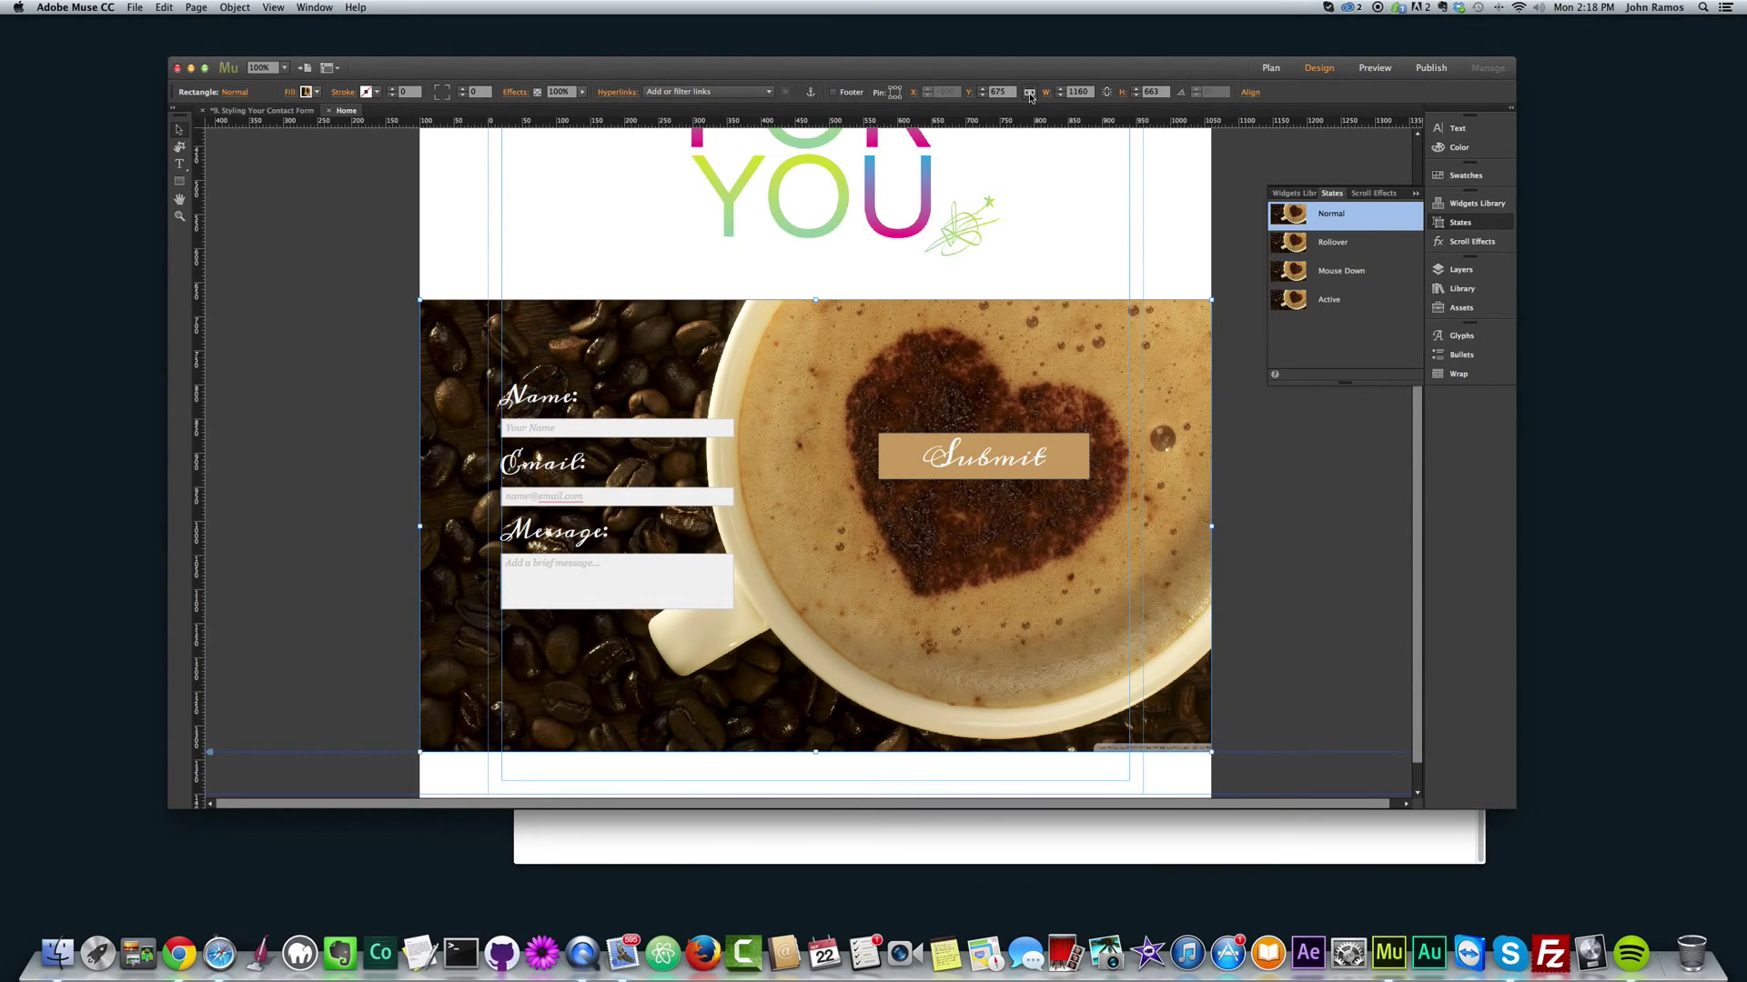
{"action": "left_click", "coordinate": [1029, 94]}
{"action": "left_click", "coordinate": [1315, 490]}
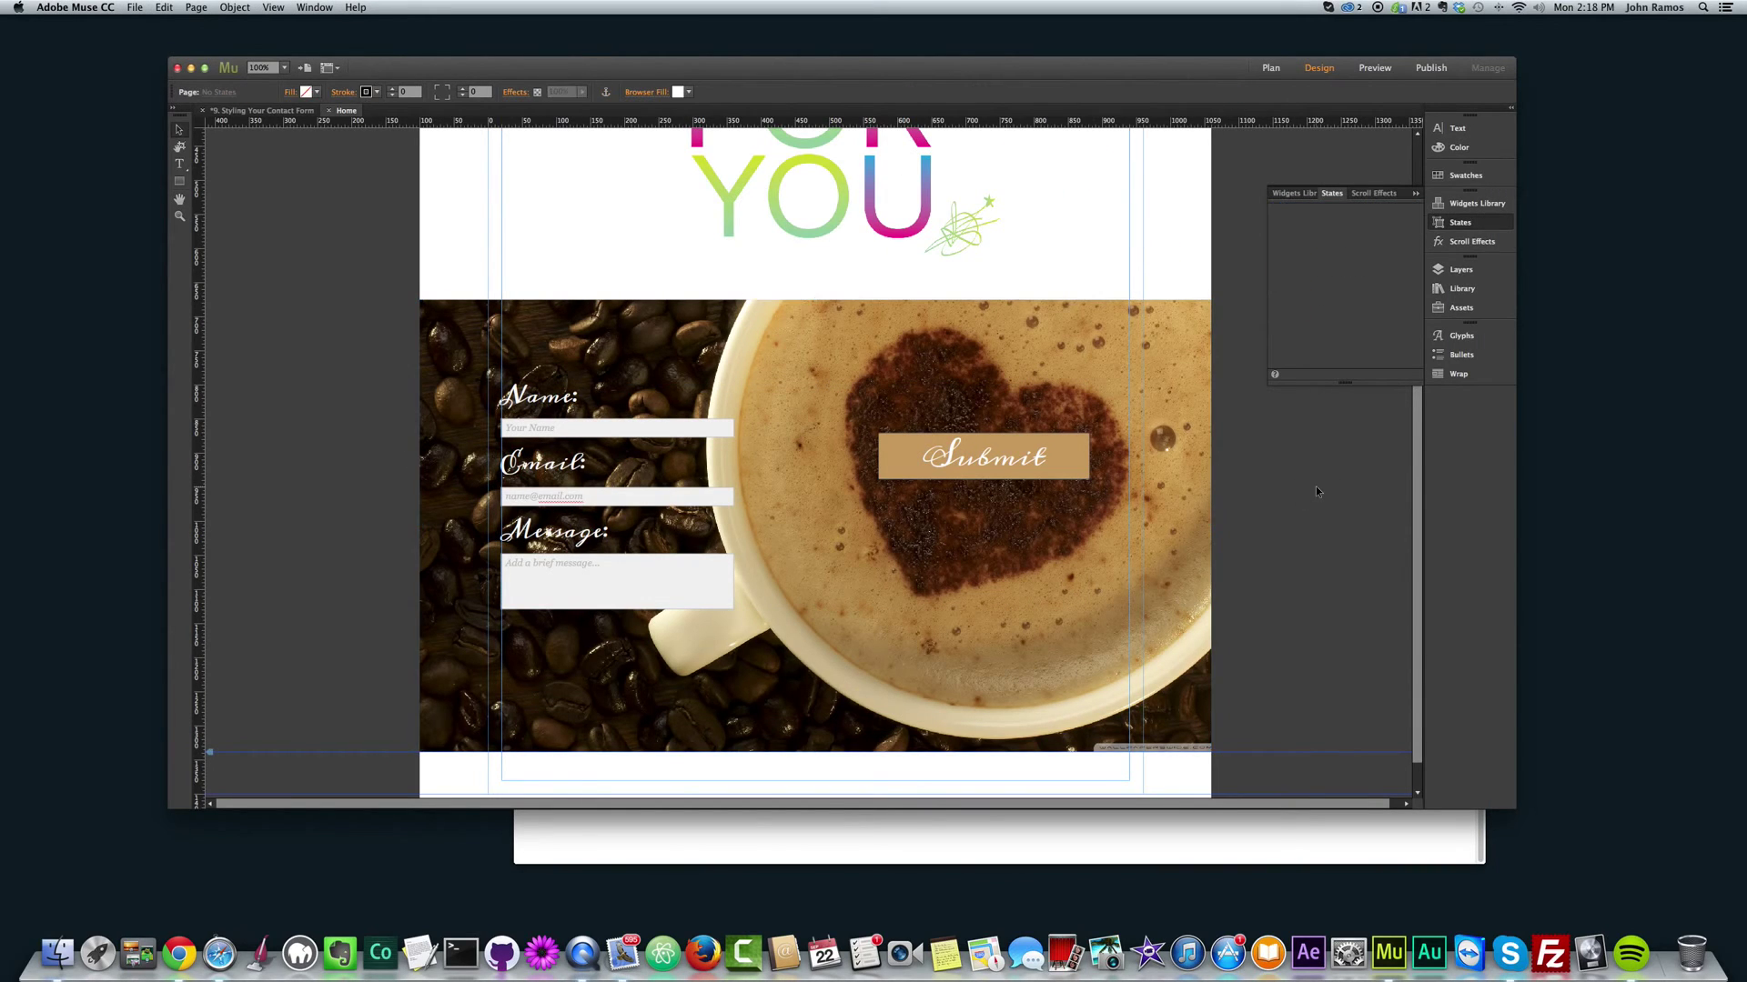
Step: Preview in Chrome and resize the browser window to test the image width
{"action": "key", "text": "super+shift+e"}
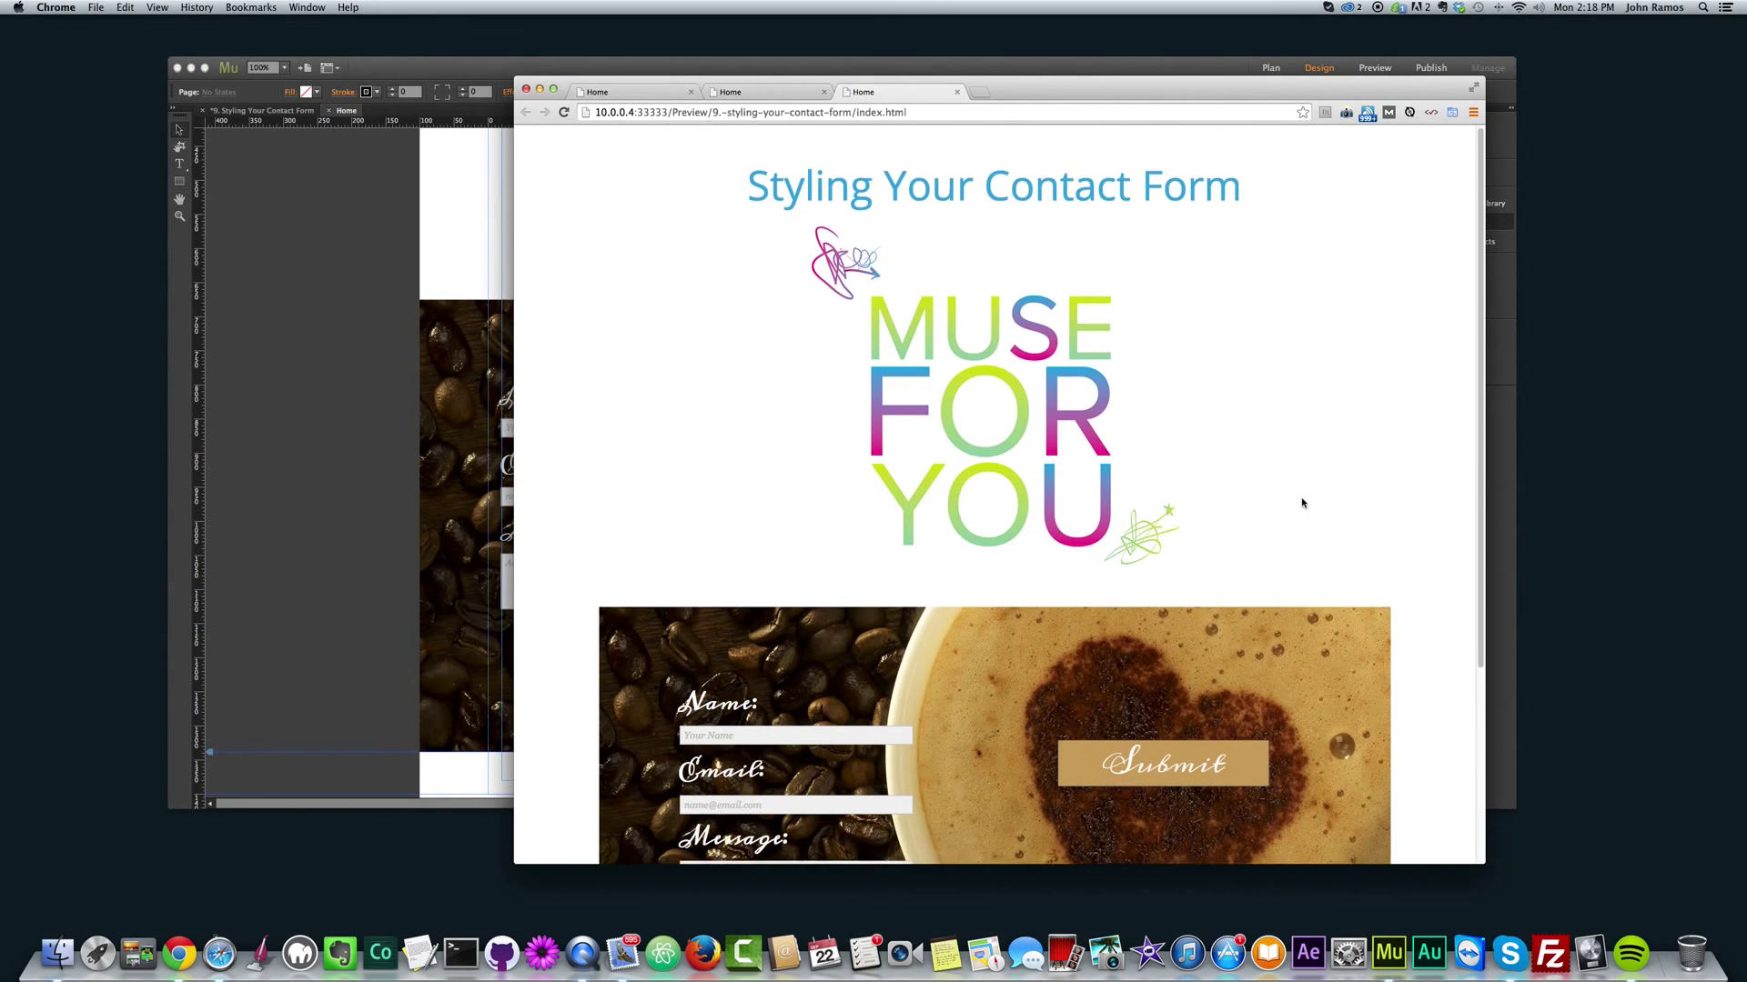
{"action": "scroll", "coordinate": [1301, 499], "scroll_direction": "down", "scroll_amount": 5}
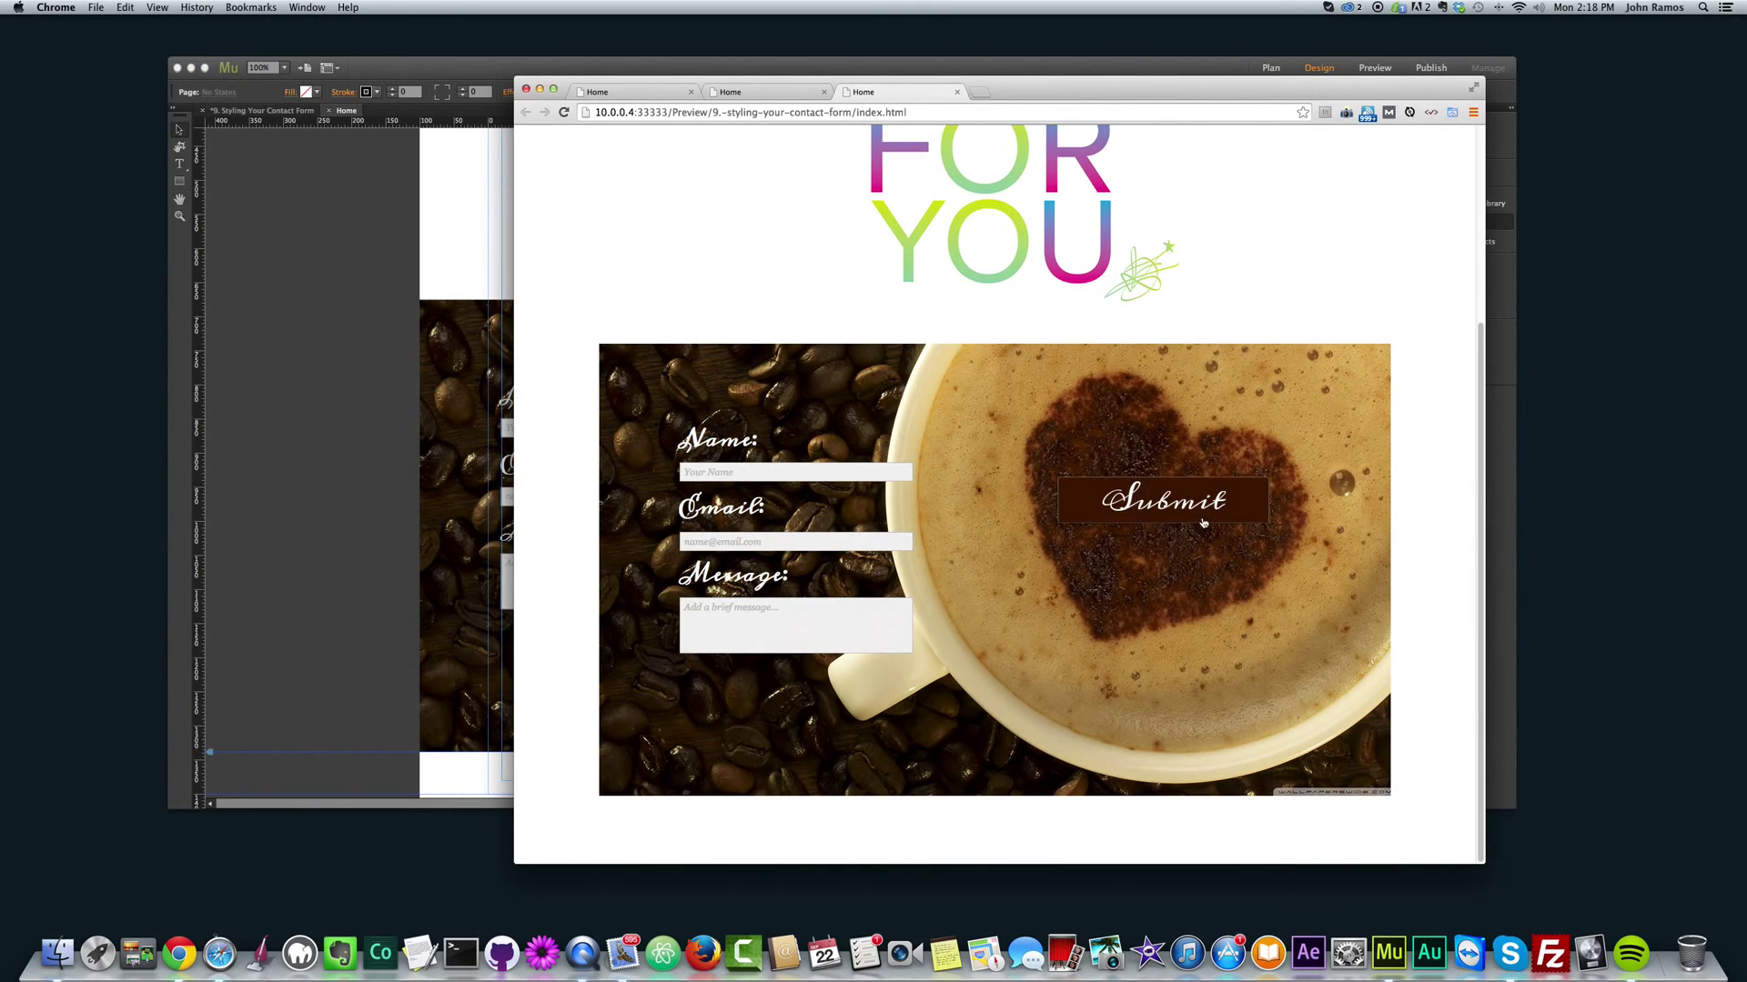
{"action": "left_click", "coordinate": [300, 370]}
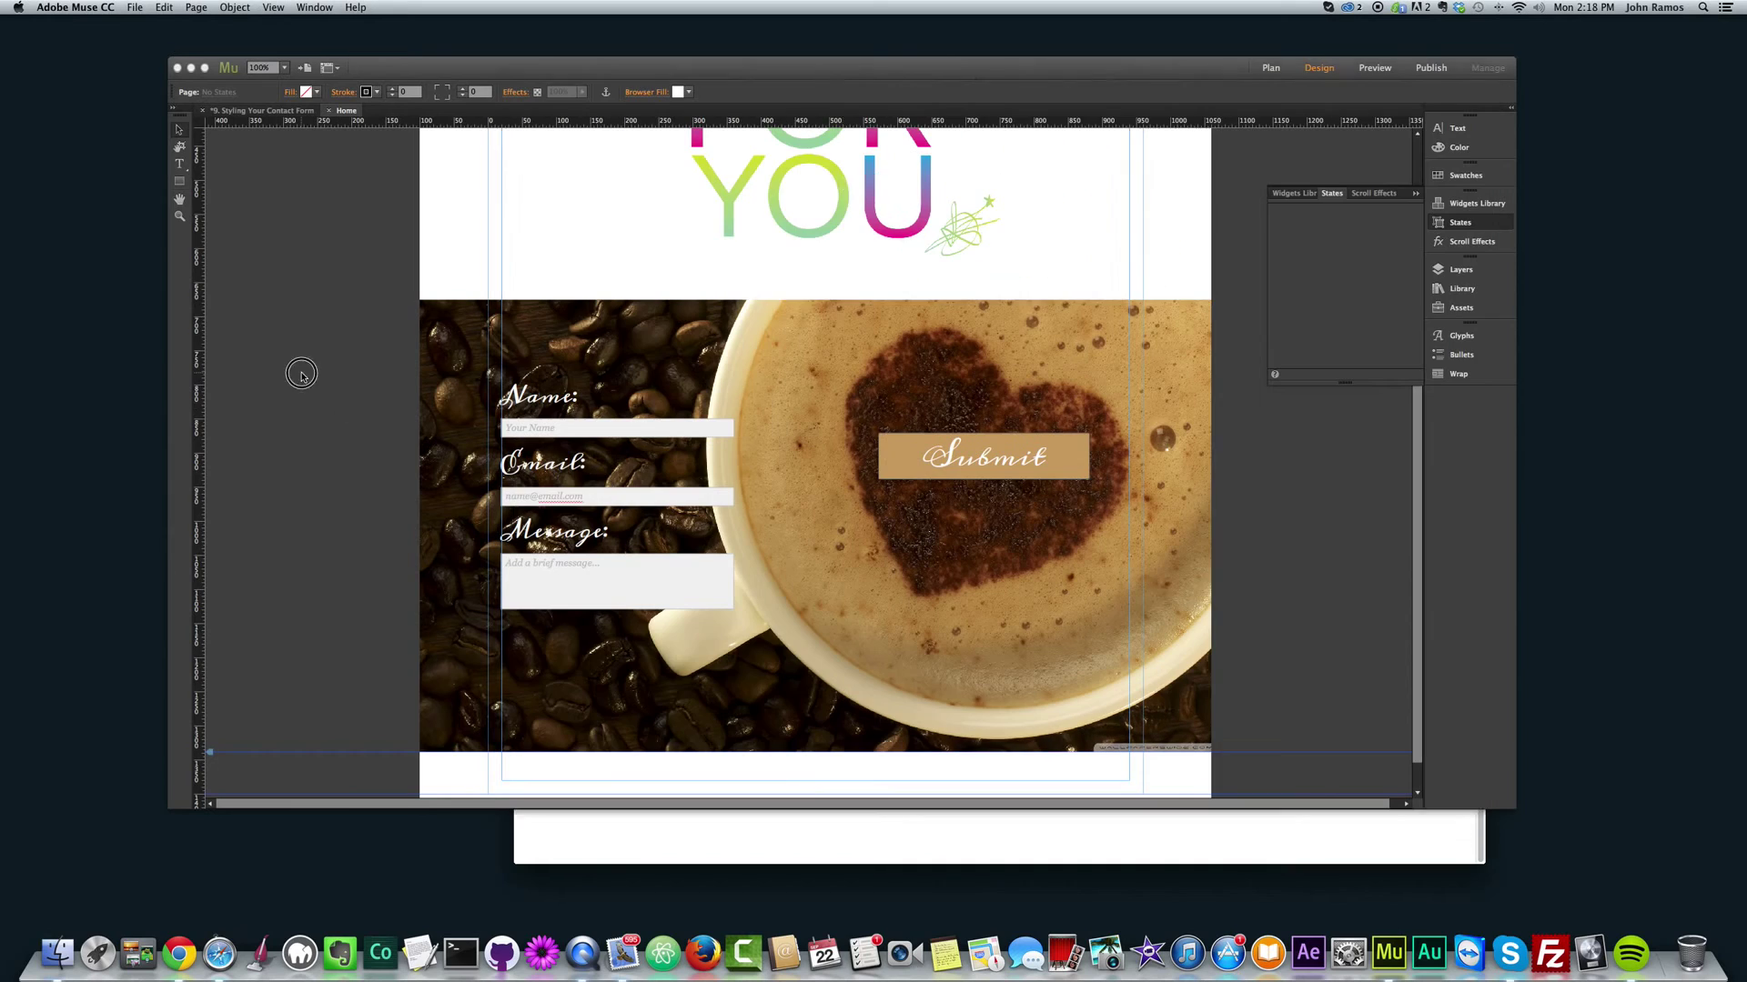
{"action": "left_click", "coordinate": [831, 425]}
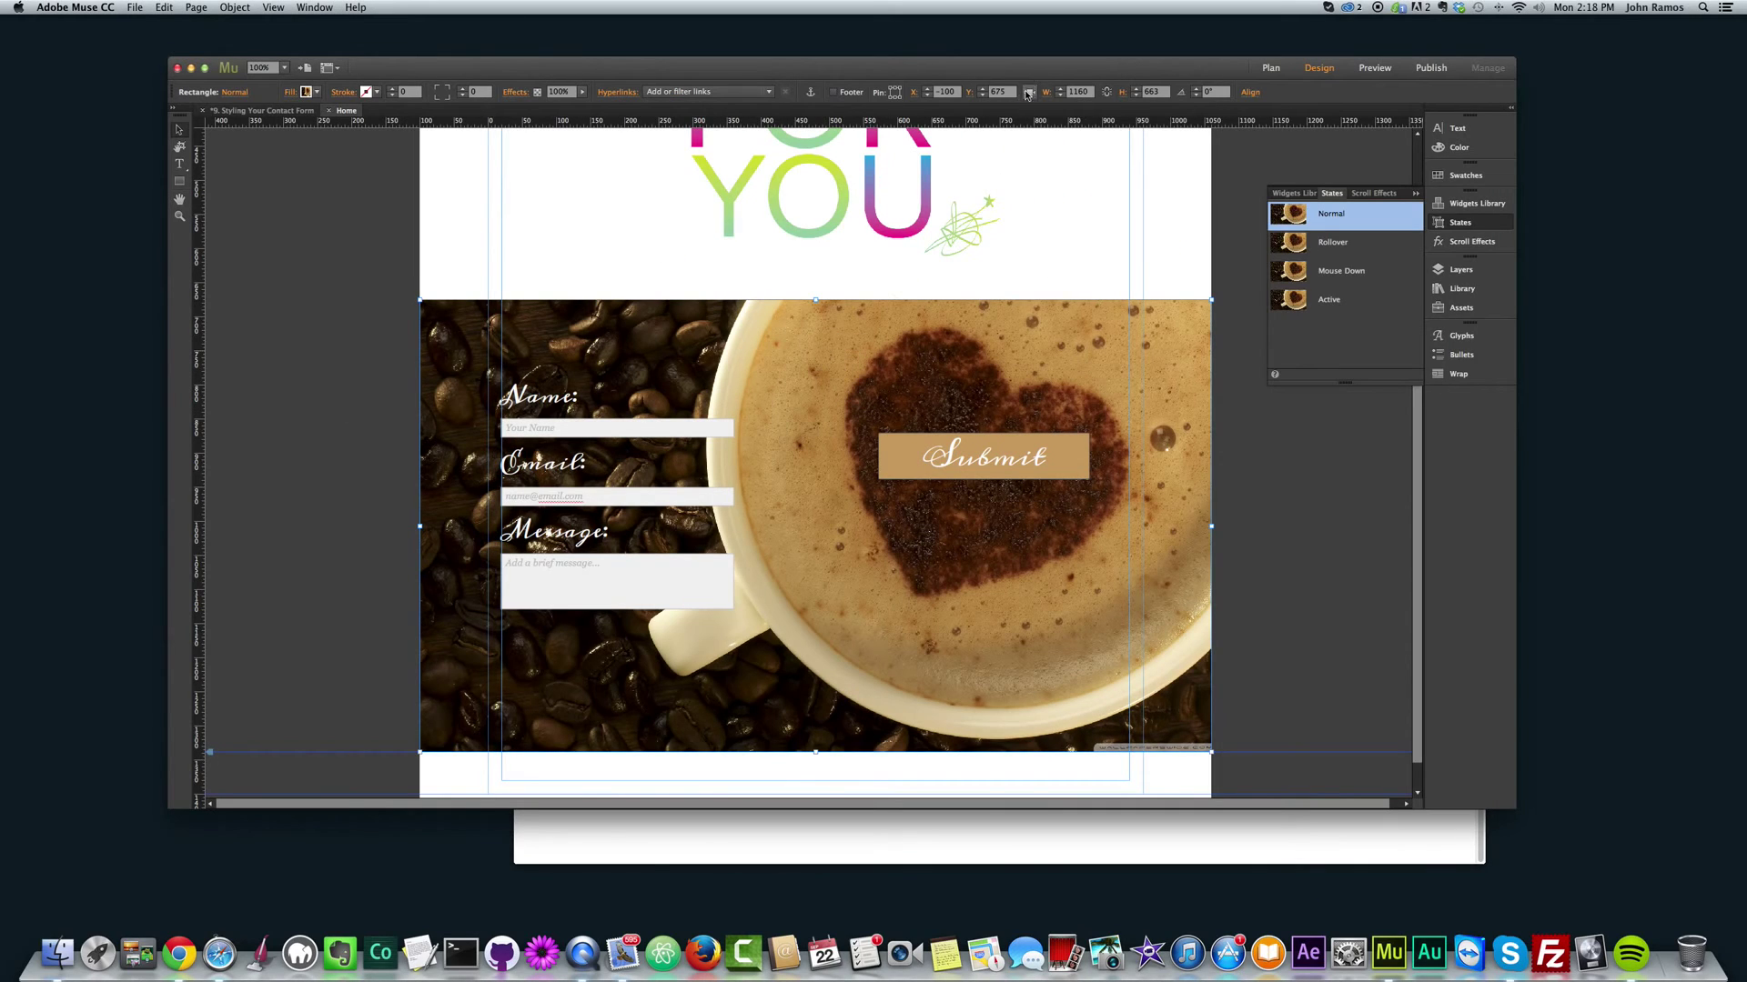
{"action": "left_click", "coordinate": [1358, 464]}
{"action": "key", "text": "super+shift+e"}
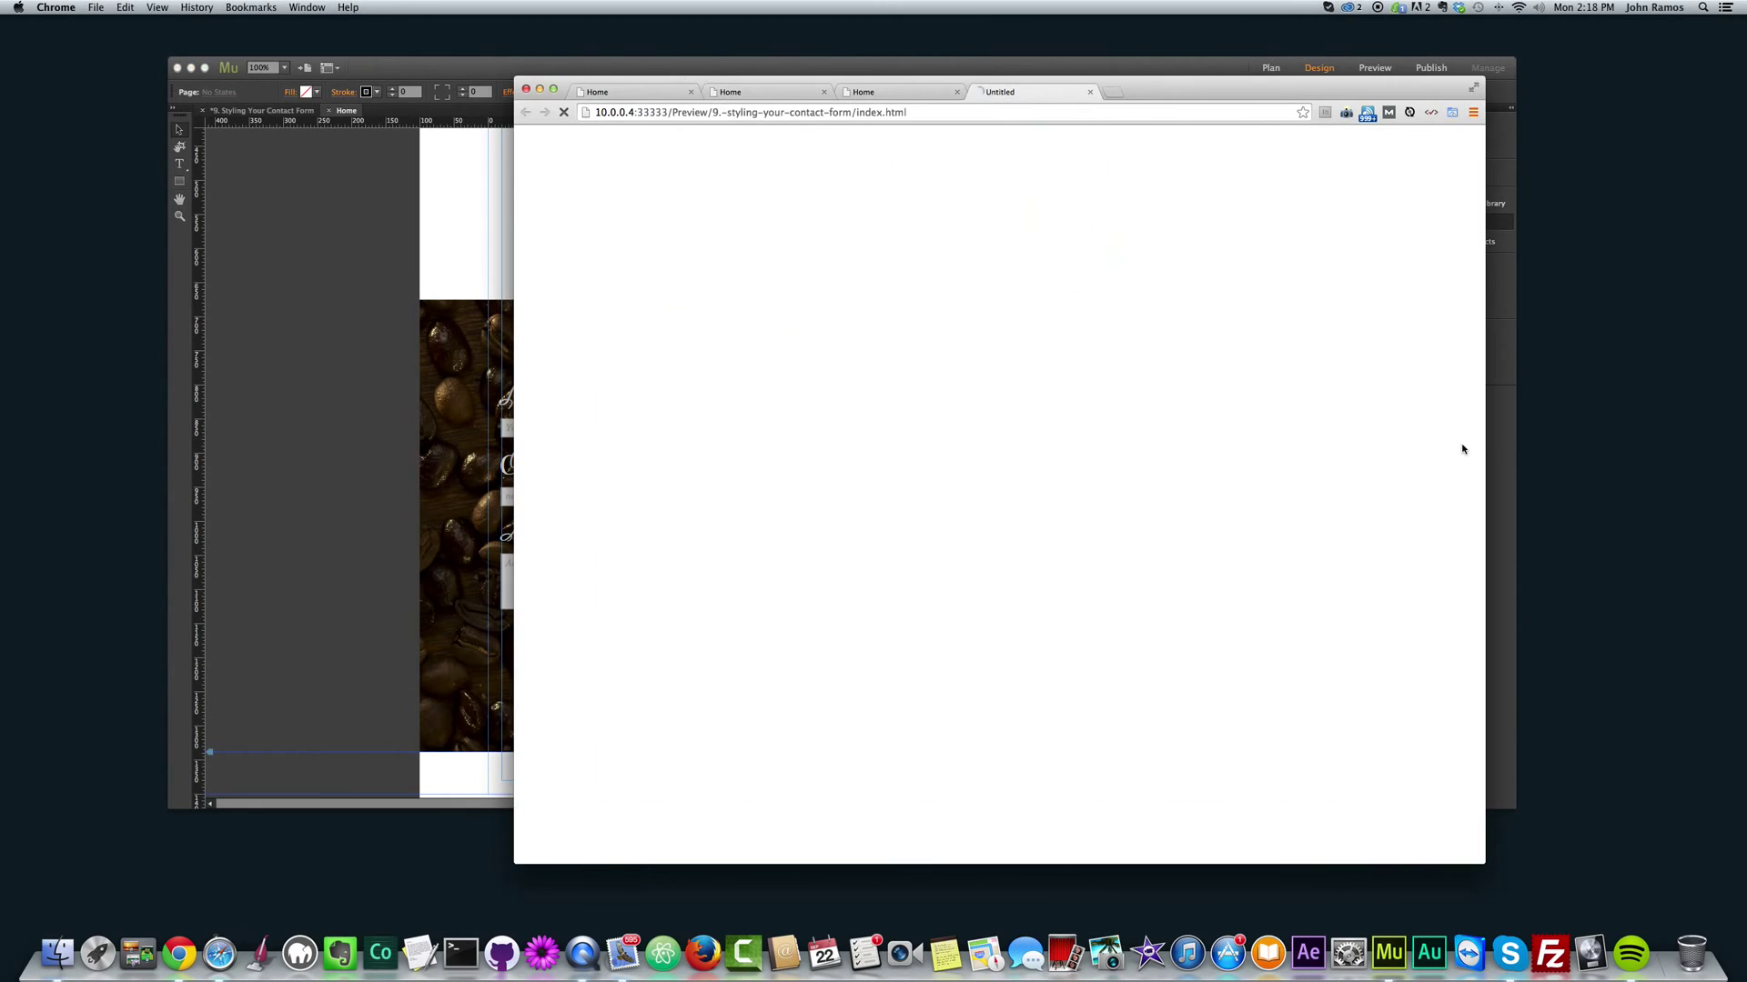
{"action": "scroll", "coordinate": [1210, 450], "scroll_direction": "down", "scroll_amount": 5}
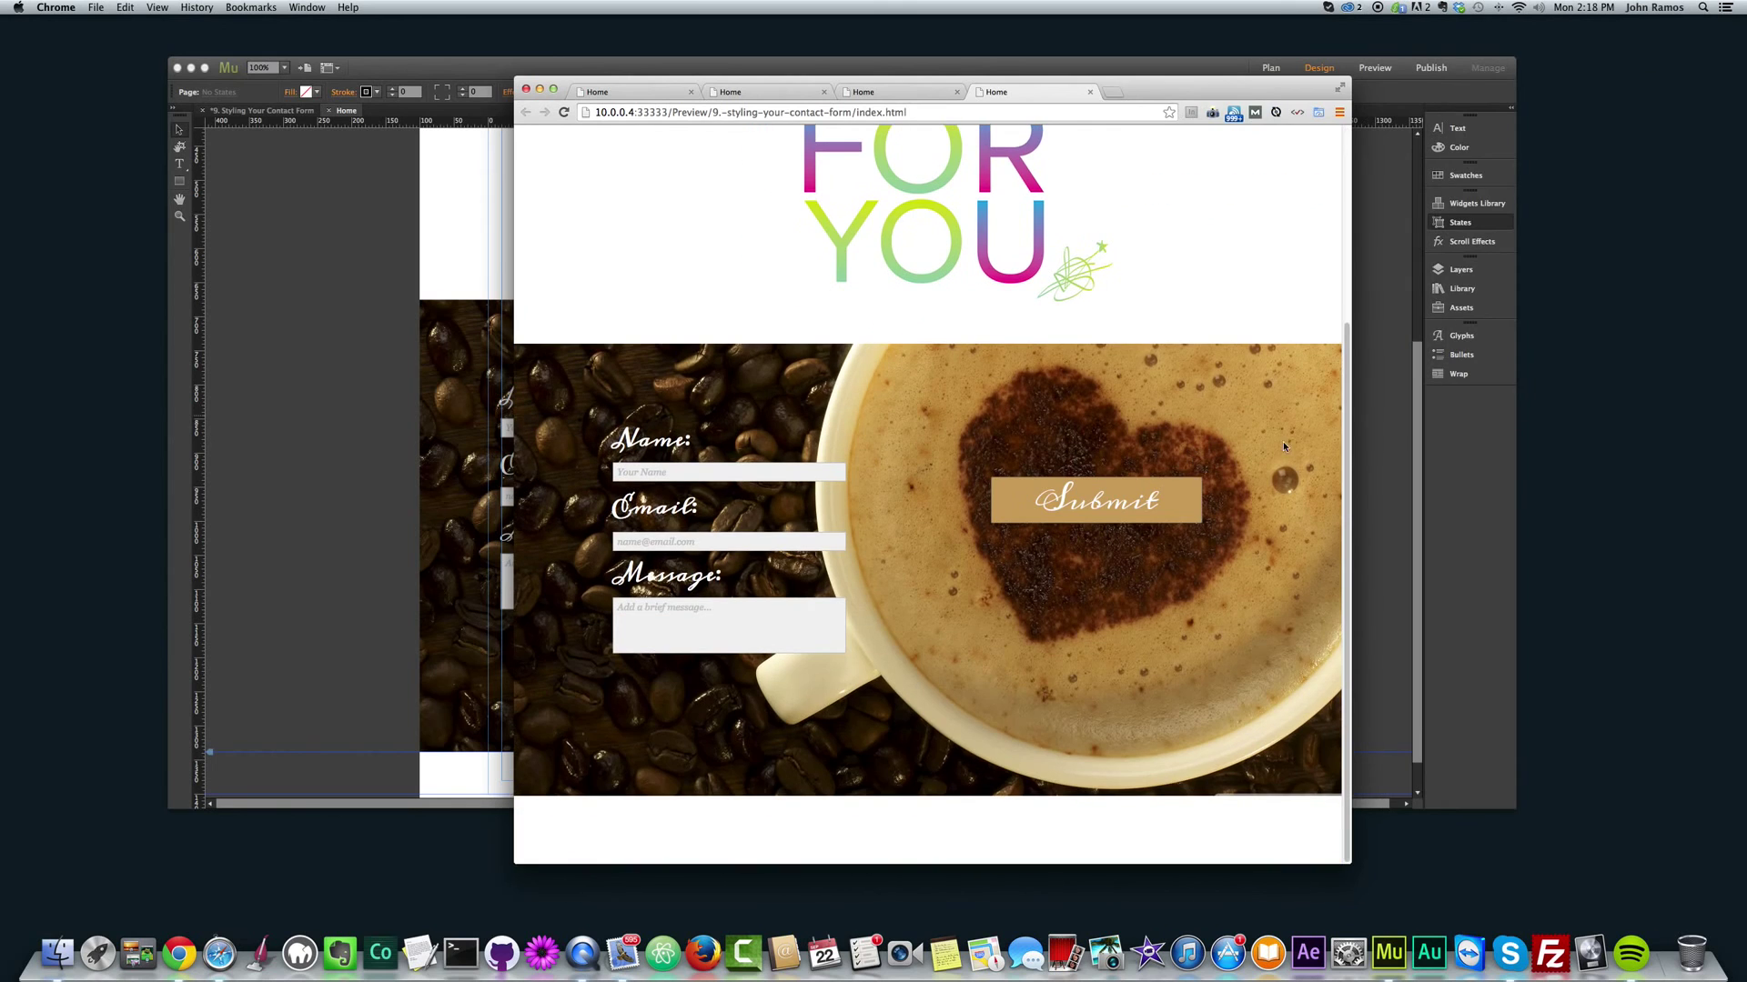
{"action": "left_click_drag", "start_coordinate": [1321, 443], "coordinate": [1413, 405]}
Step: Preview the updated page again to confirm the fixed-width background image
{"action": "left_click", "coordinate": [464, 436]}
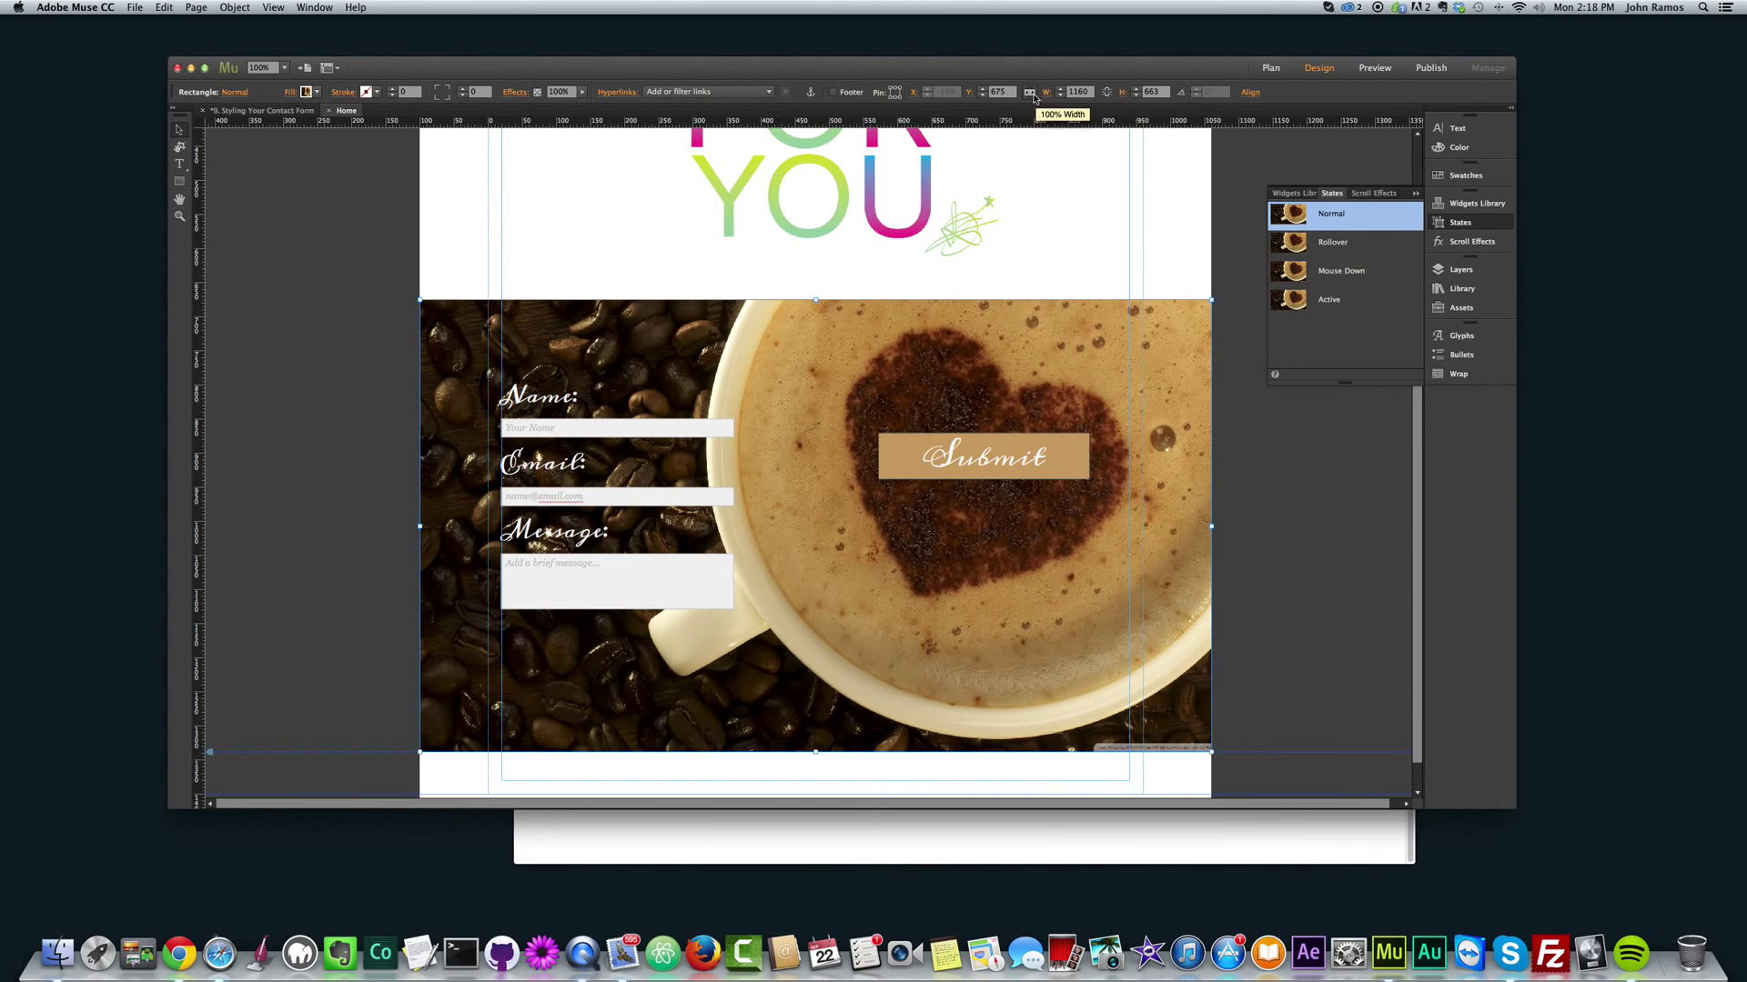
{"action": "left_click", "coordinate": [1261, 474]}
{"action": "key", "text": "super+shift+e"}
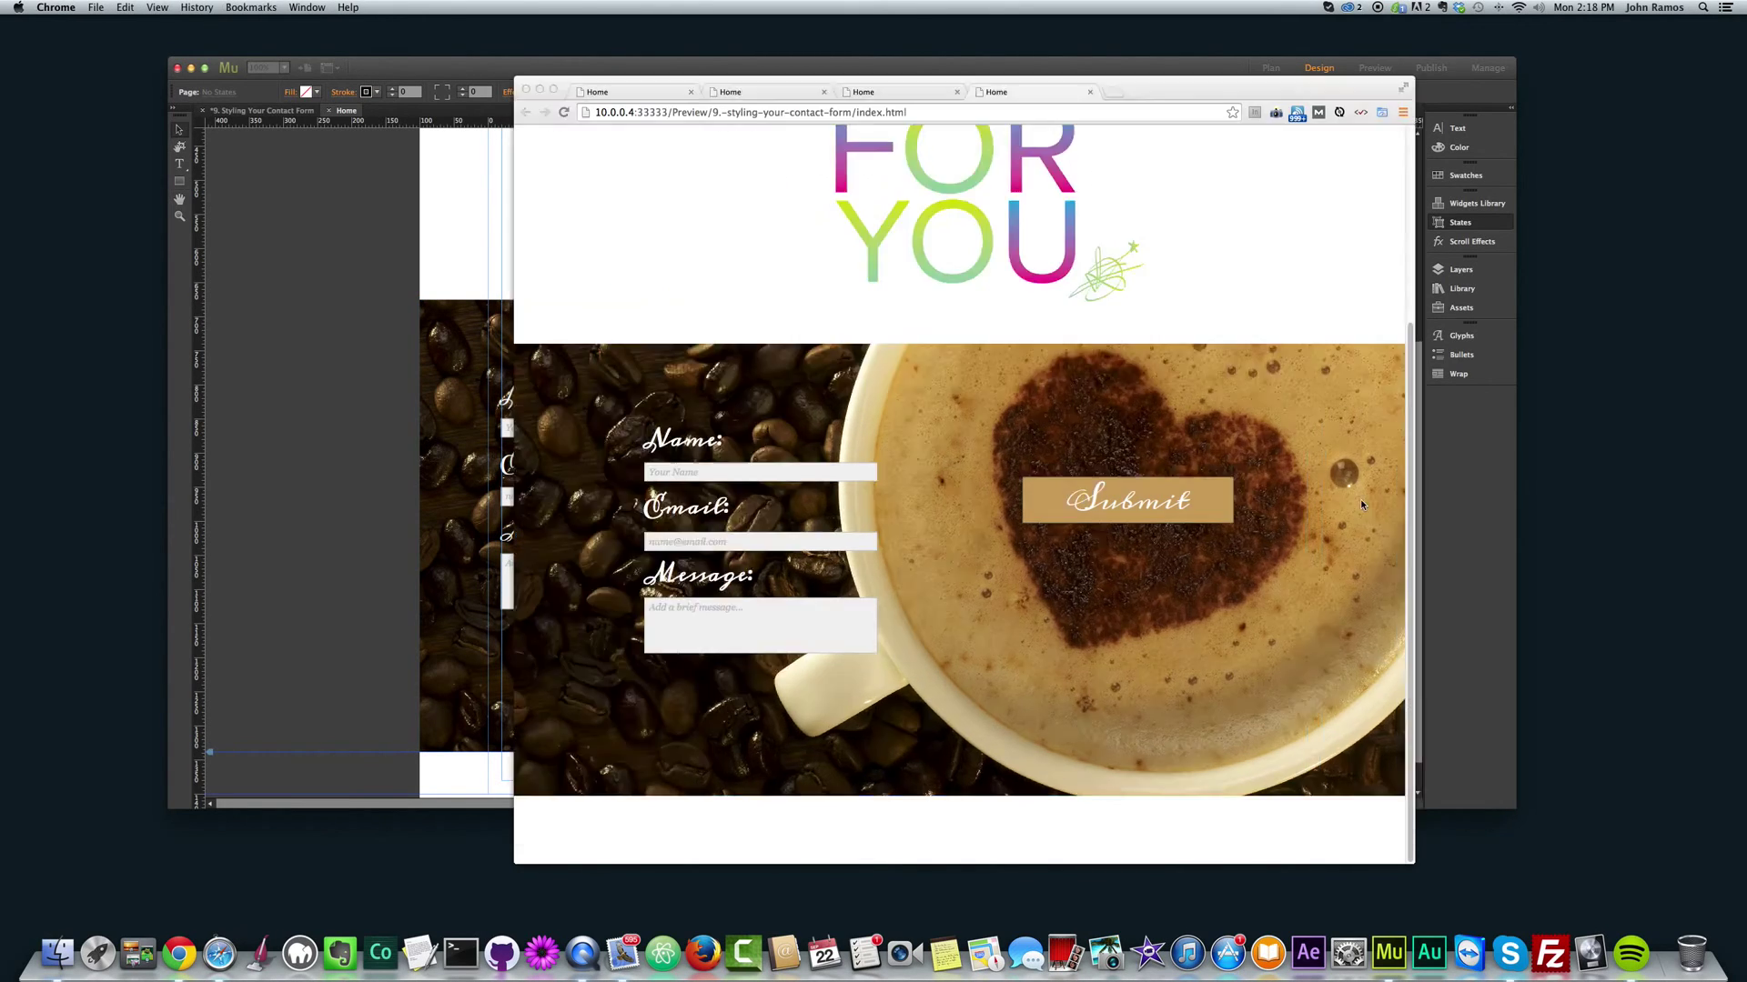
{"action": "scroll", "coordinate": [1283, 727], "scroll_direction": "down", "scroll_amount": 2}
{"action": "scroll", "coordinate": [1283, 728], "scroll_direction": "down", "scroll_amount": 4}
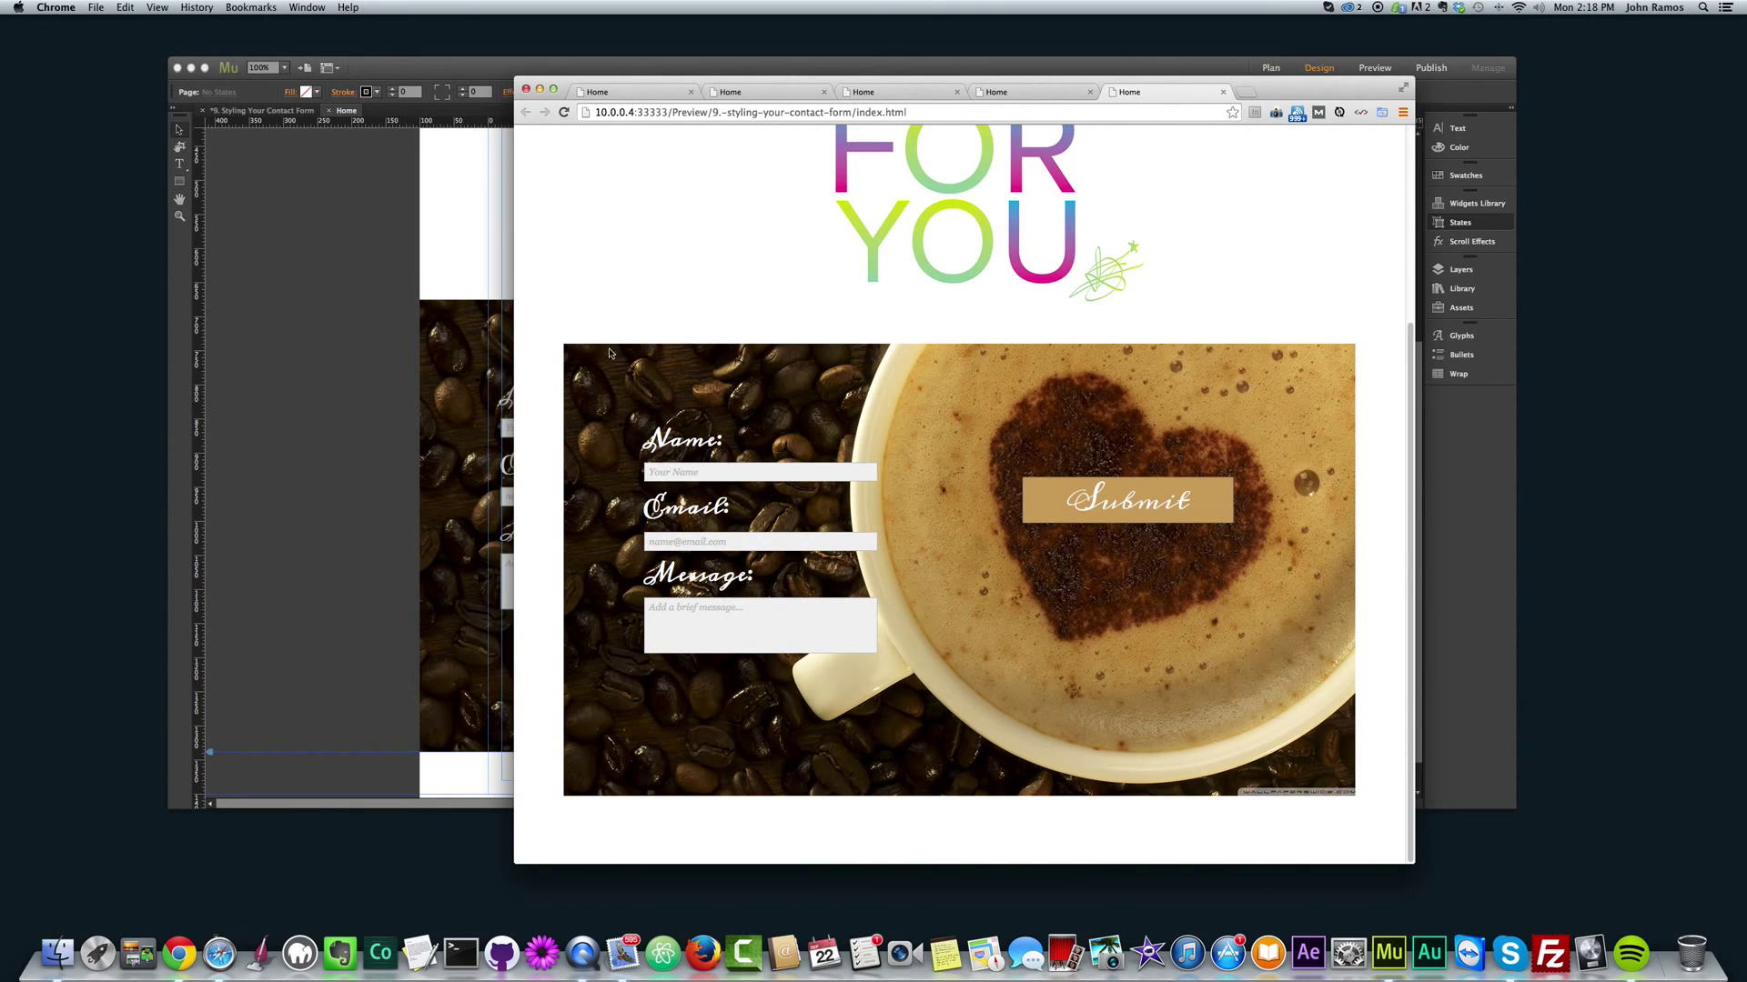
{"action": "left_click", "coordinate": [288, 341]}
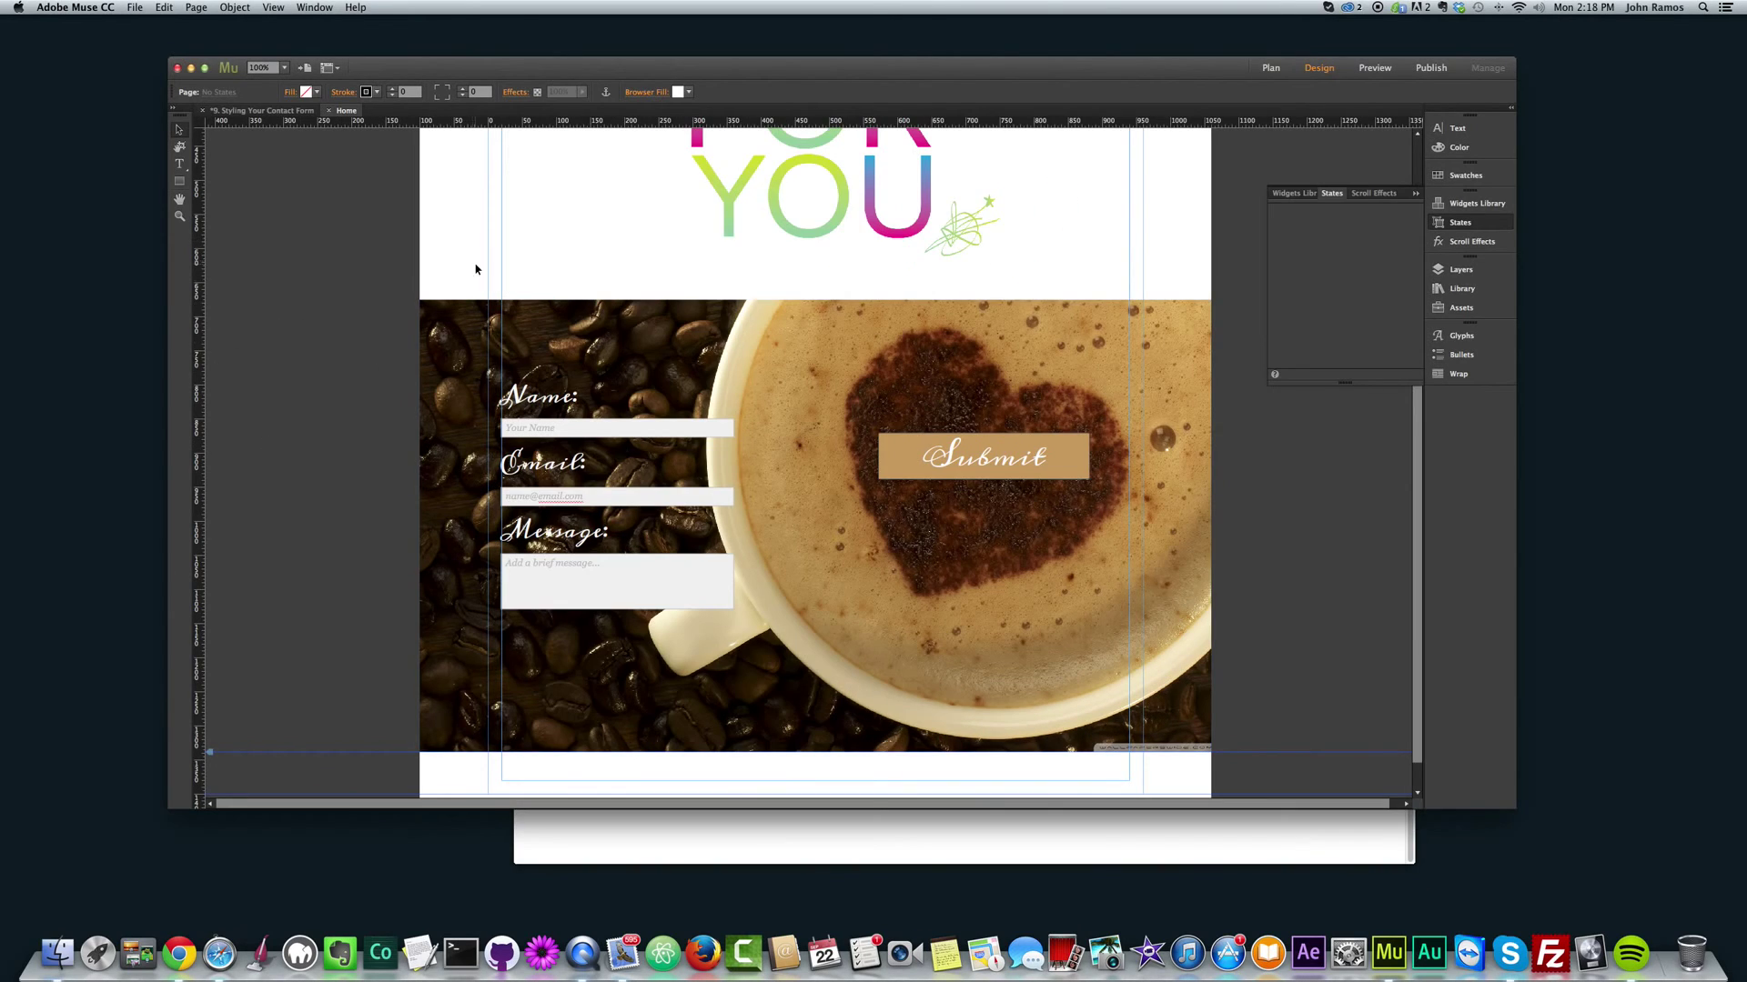
Step: Set the Browser Fill to the Submit button's tan colour, sampled with the eyedropper
{"action": "left_click", "coordinate": [688, 92]}
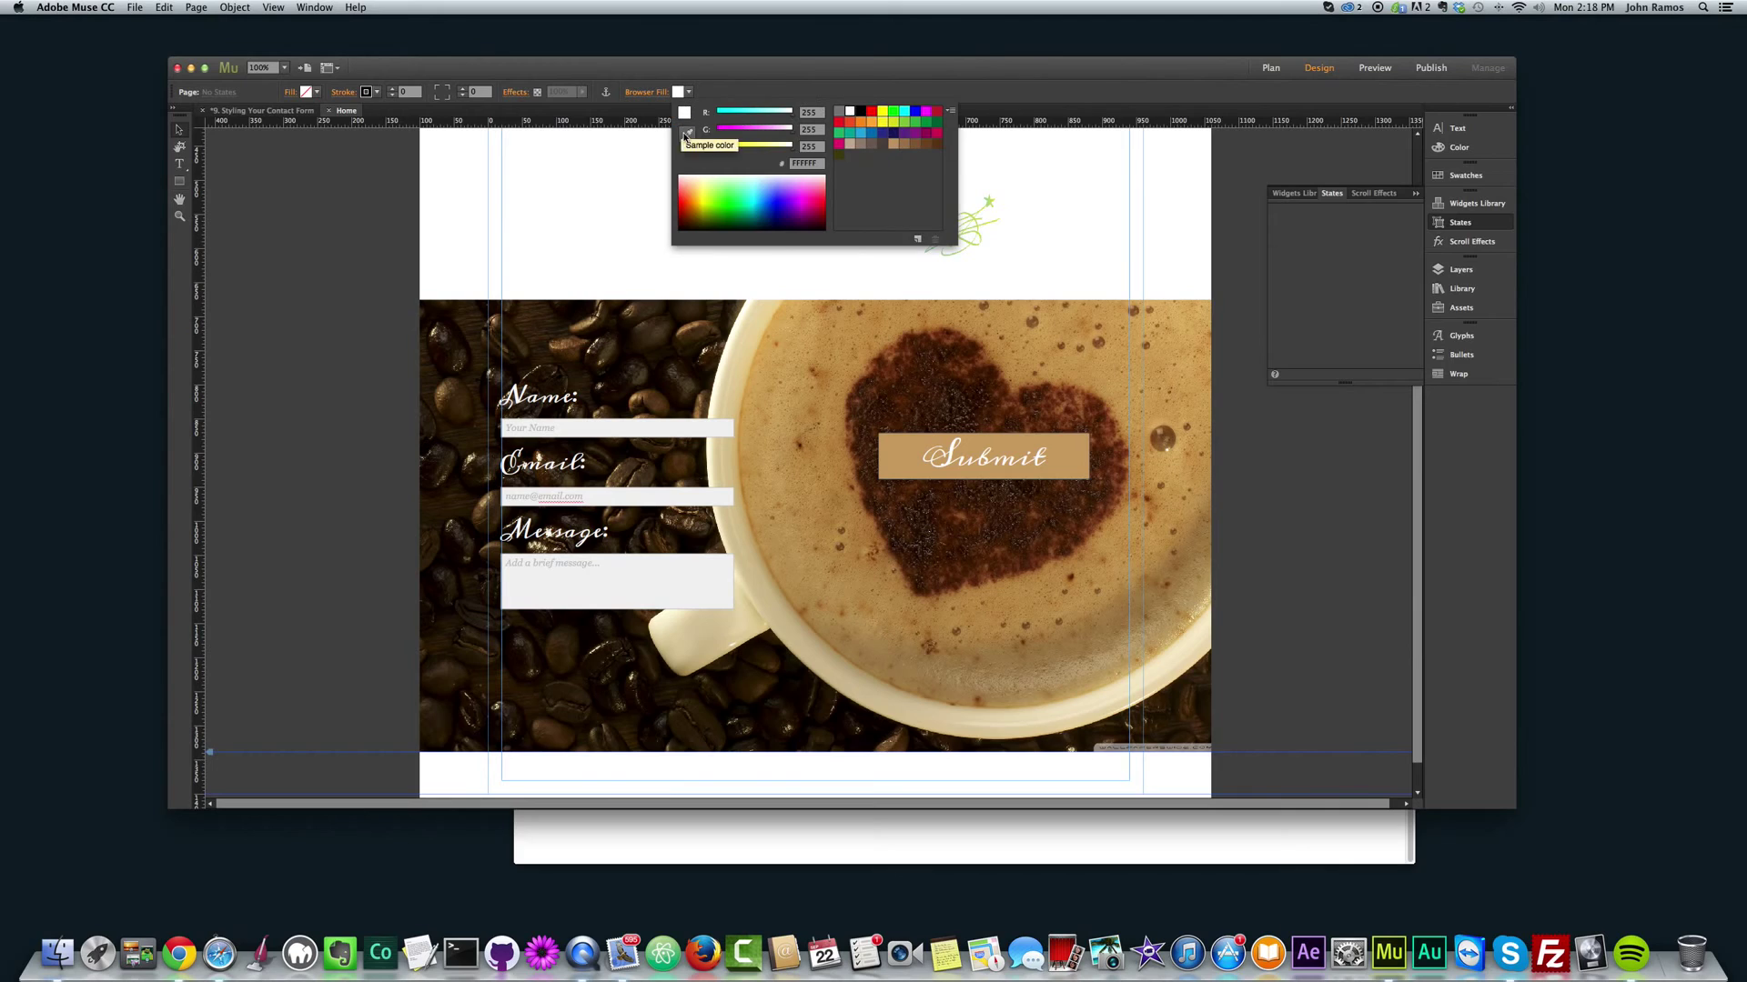
{"action": "left_click", "coordinate": [903, 453]}
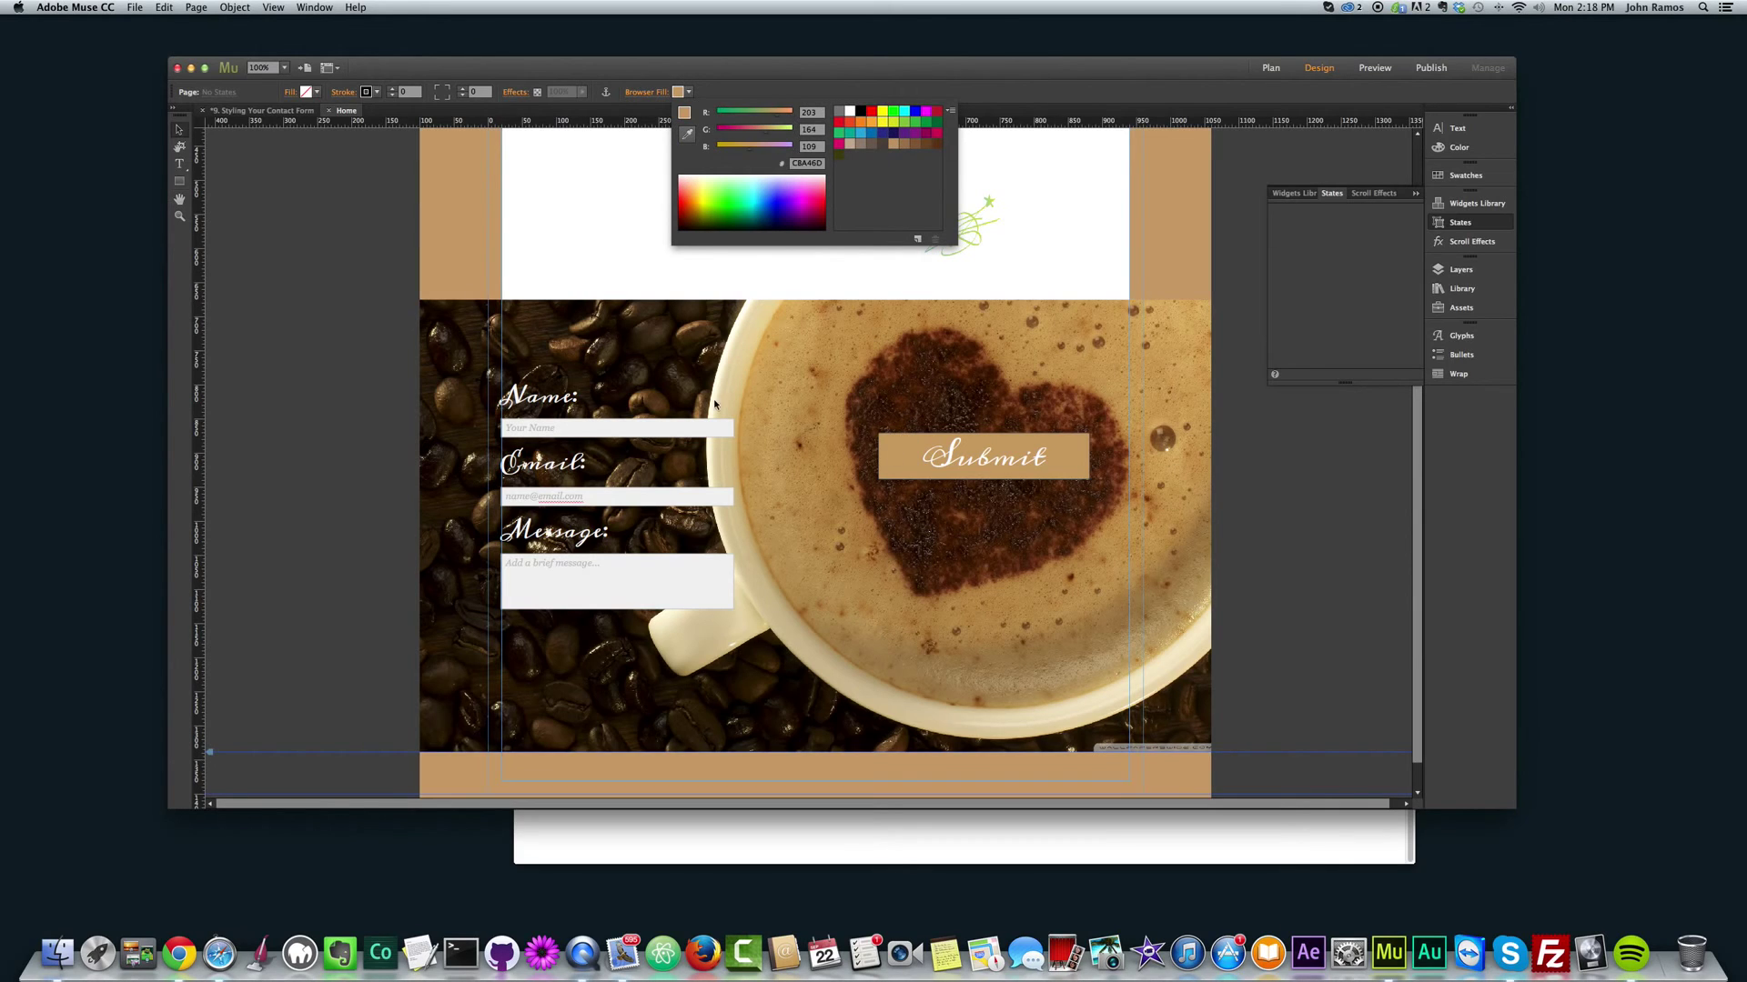
{"action": "left_click", "coordinate": [331, 268]}
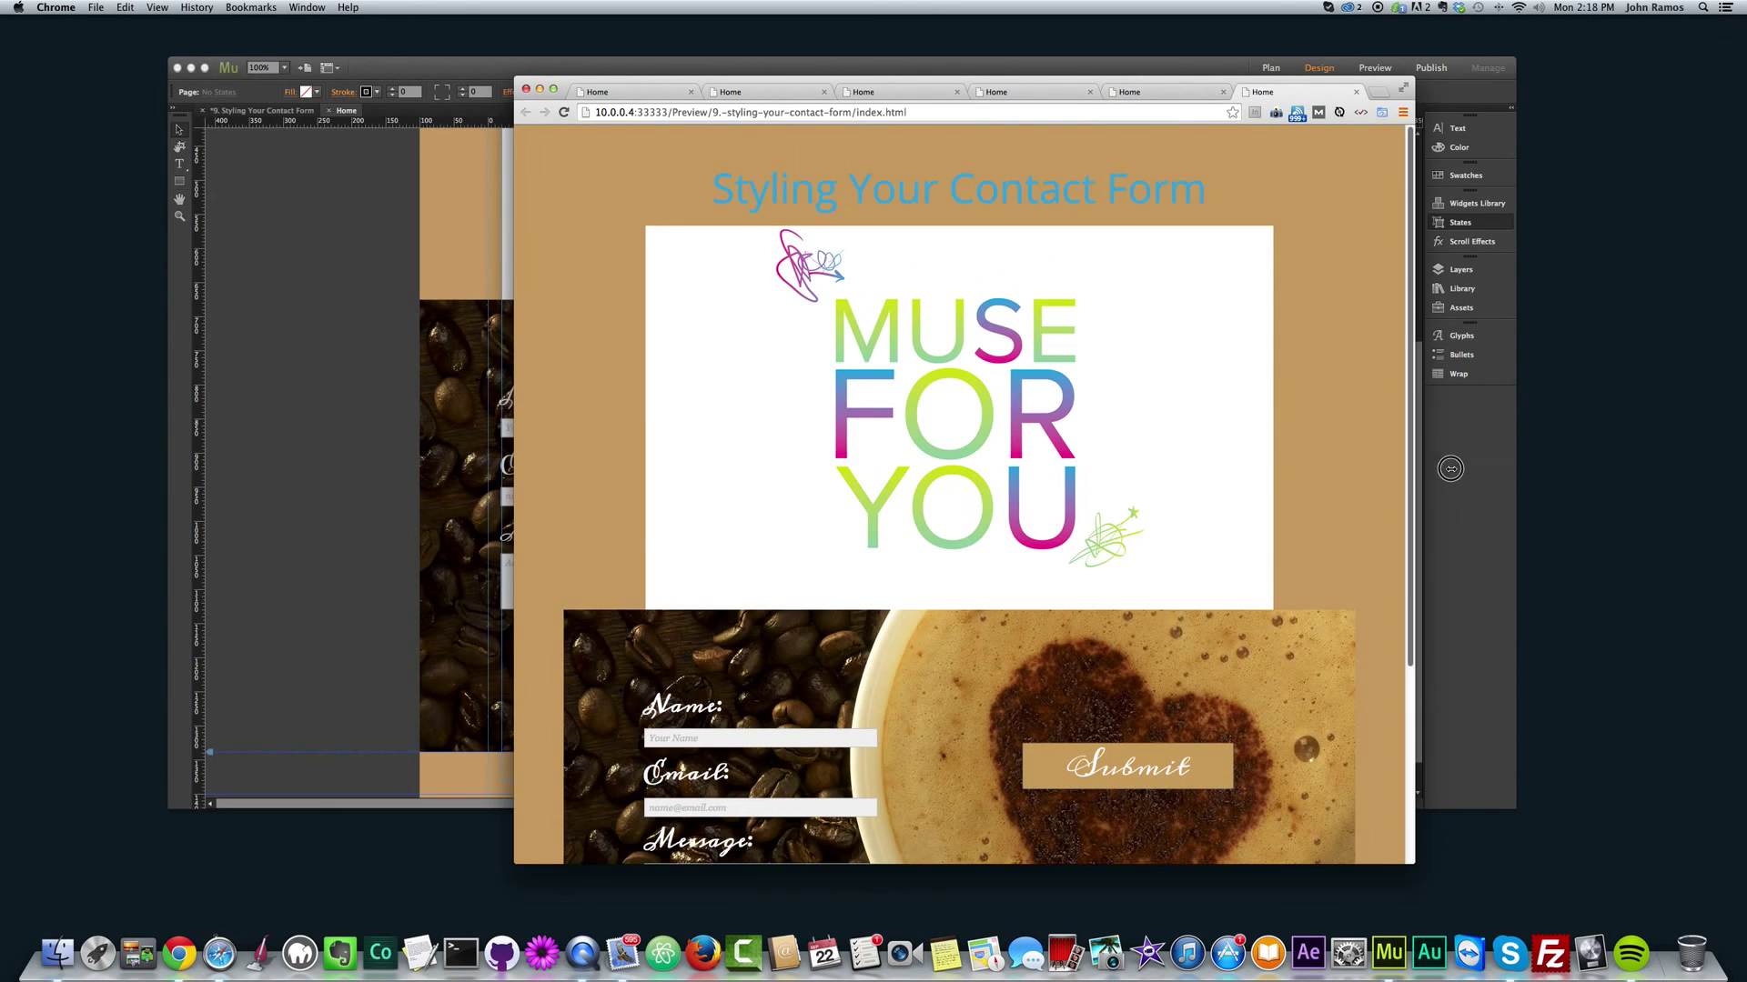
{"action": "left_click_drag", "start_coordinate": [1414, 467], "coordinate": [1483, 464]}
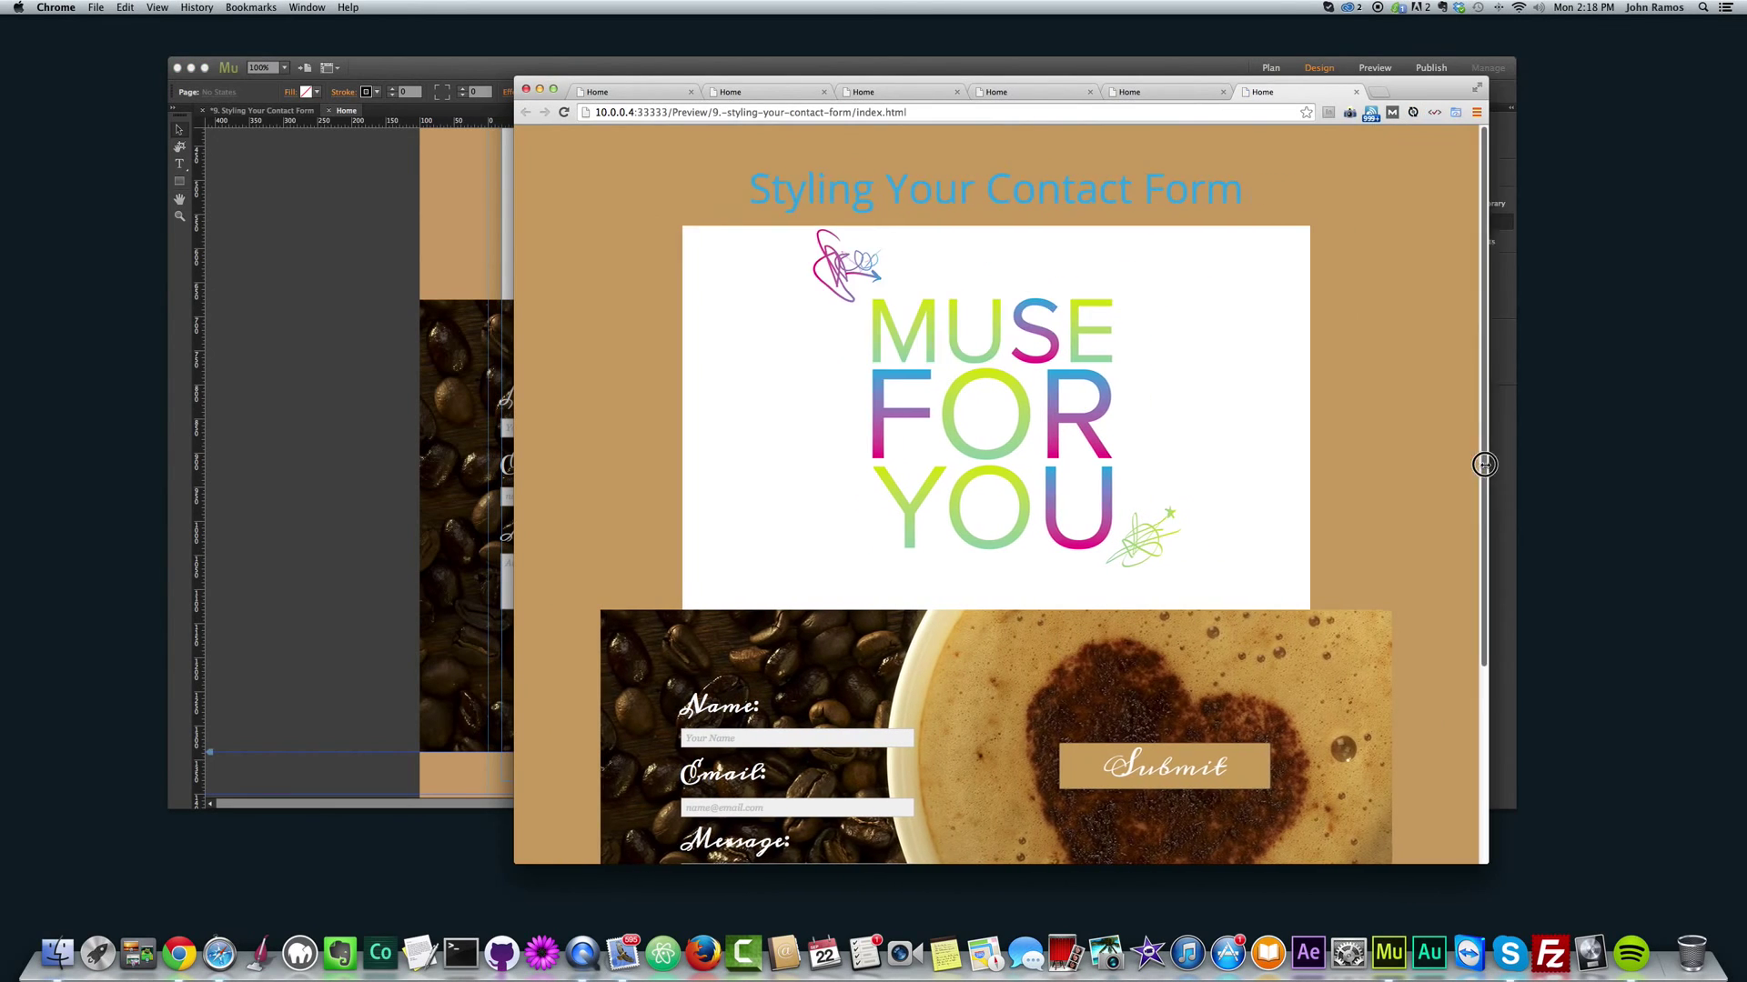
{"action": "scroll", "coordinate": [1432, 458], "scroll_direction": "down", "scroll_amount": 5}
Step: Set the MUSE FOR YOU header rectangle's Fill to None, removing its white background
{"action": "left_click", "coordinate": [484, 421]}
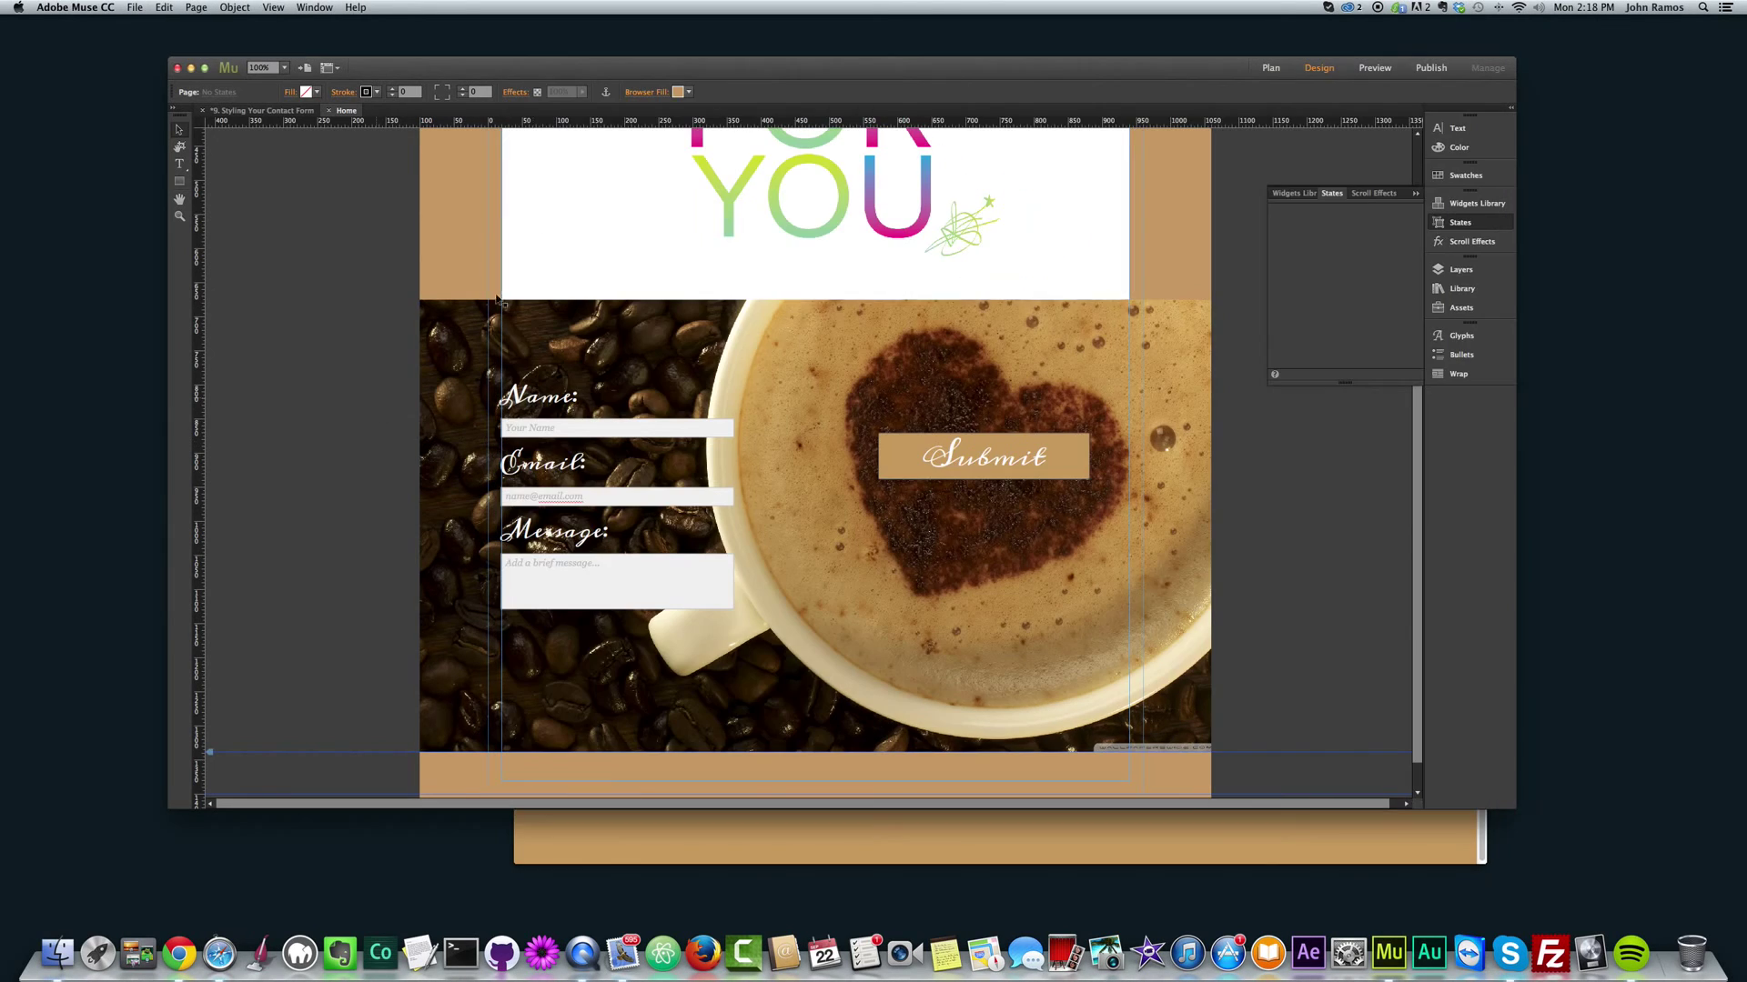
{"action": "left_click", "coordinate": [587, 248]}
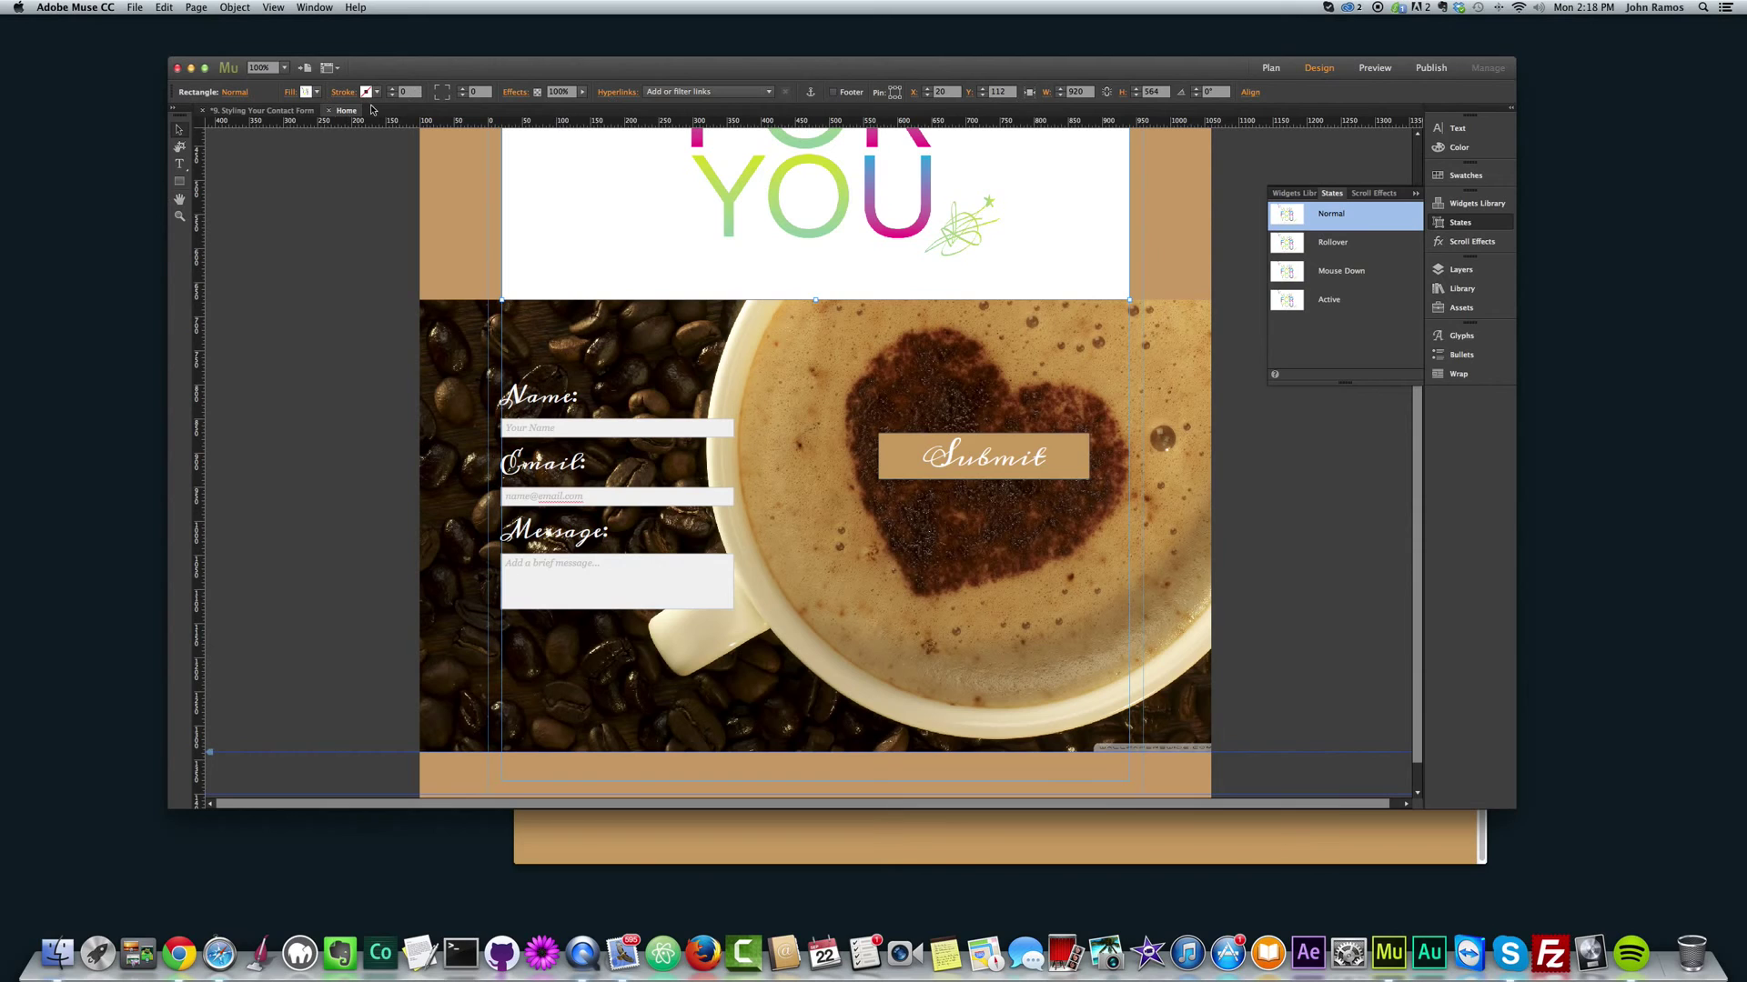
{"action": "scroll", "coordinate": [624, 234], "scroll_direction": "up", "scroll_amount": 8}
{"action": "scroll", "coordinate": [575, 319], "scroll_direction": "down", "scroll_amount": 2}
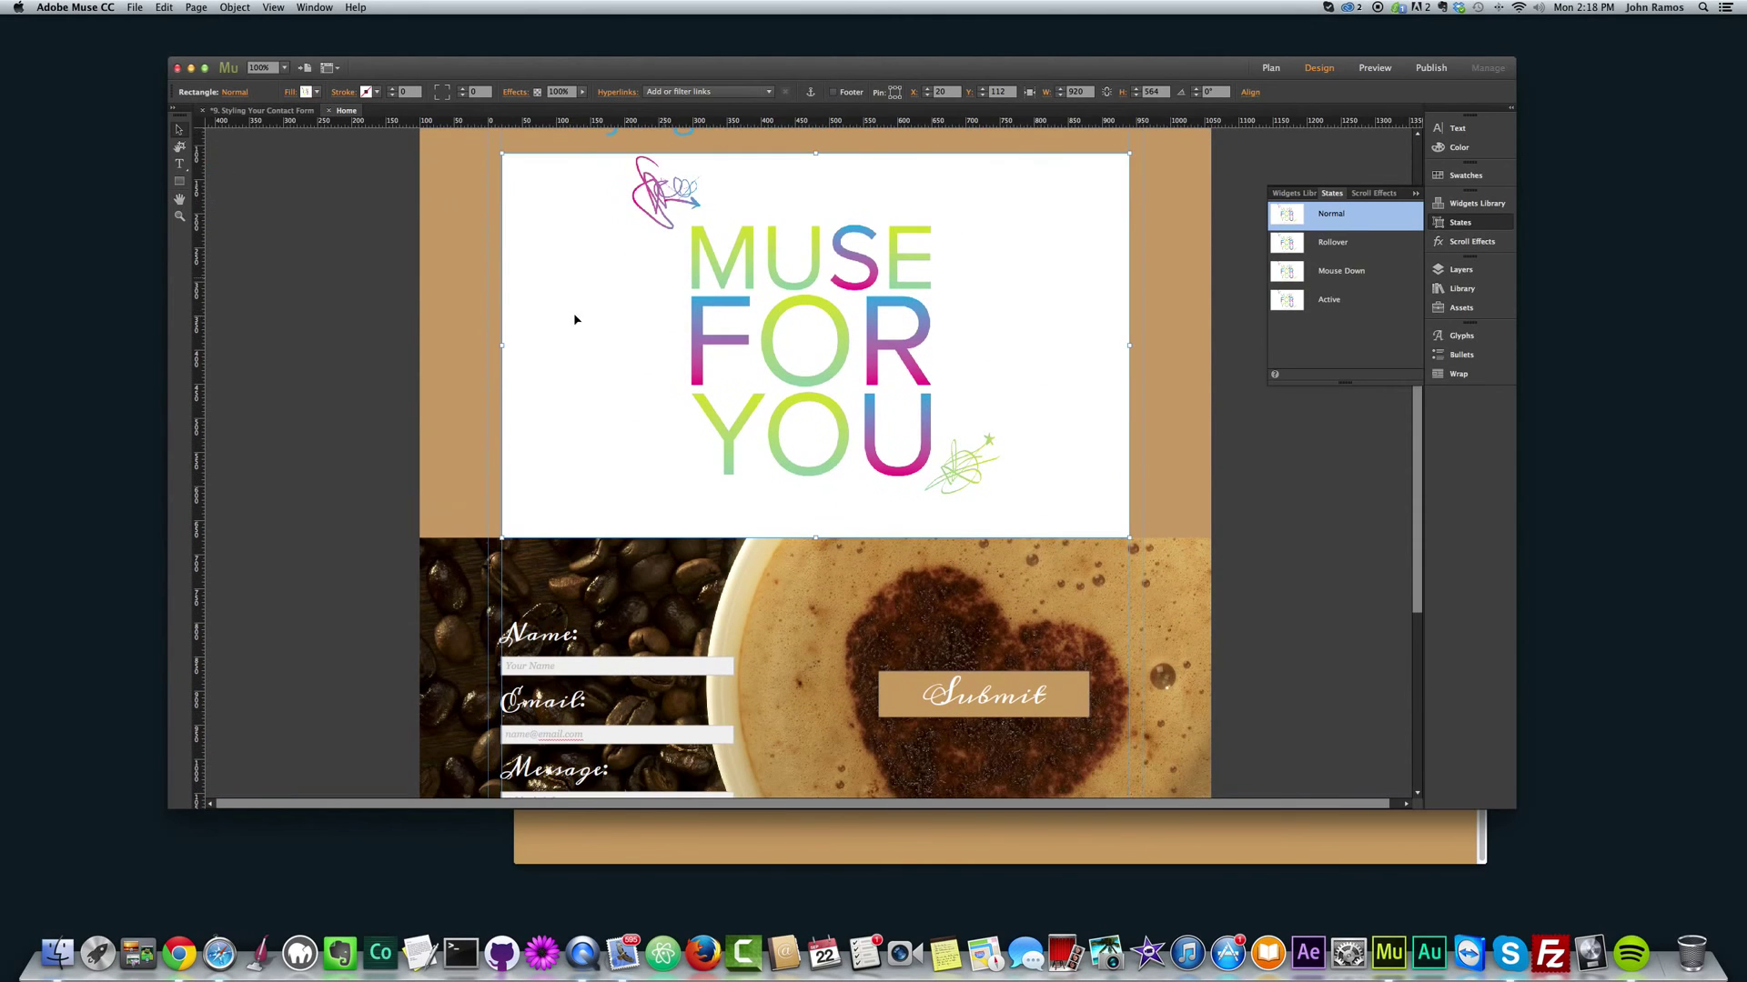
{"action": "left_click", "coordinate": [317, 92]}
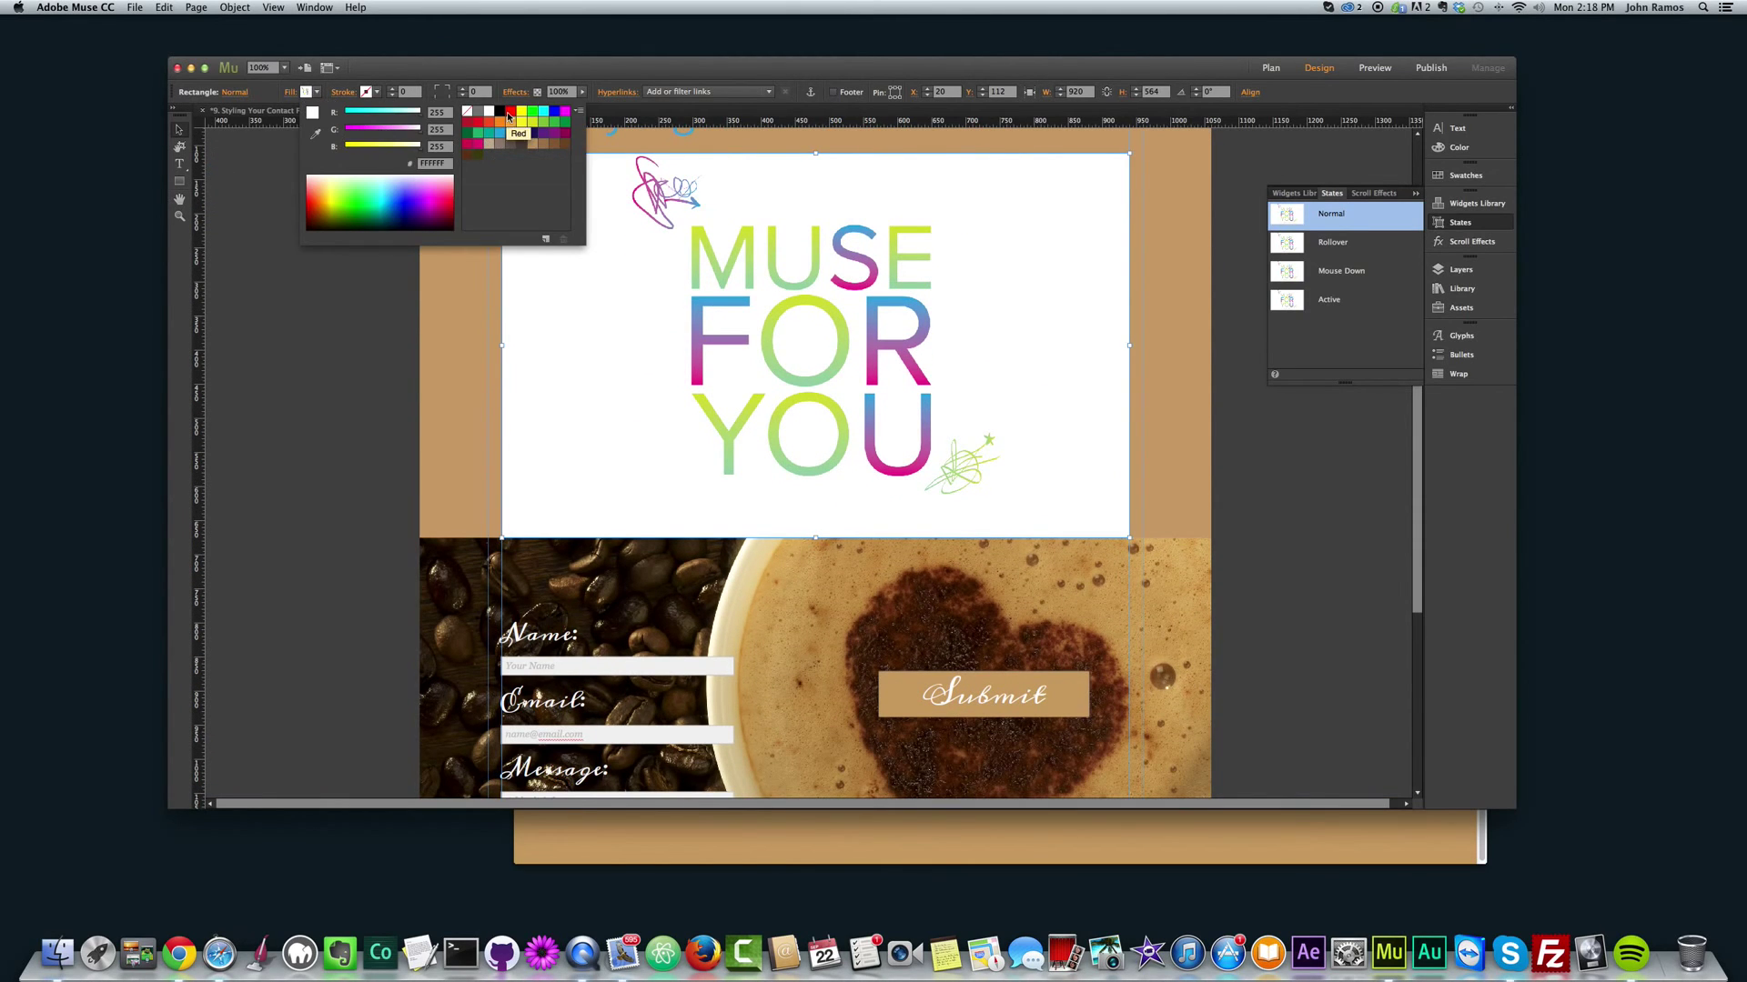
{"action": "left_click", "coordinate": [467, 111]}
{"action": "left_click", "coordinate": [336, 316]}
{"action": "left_click", "coordinate": [336, 316]}
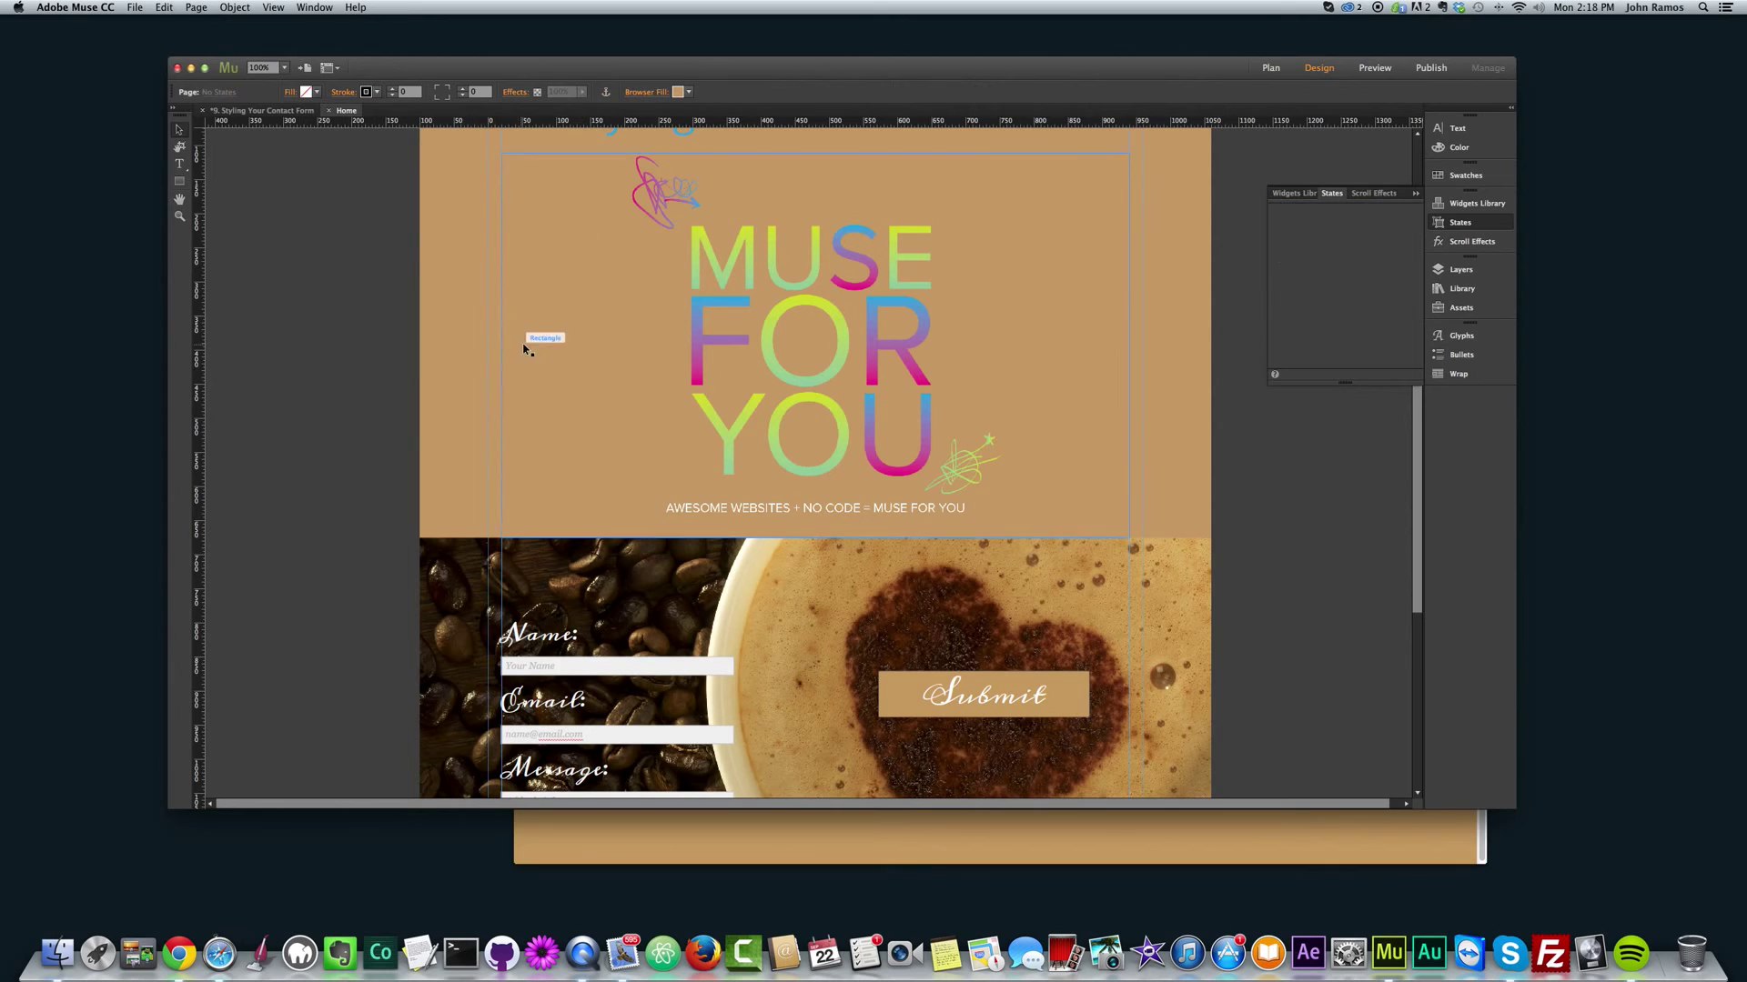
Step: Preview the page in Chrome, tab through the form fields, then return to Design view
{"action": "key", "text": "super+shift+e"}
{"action": "scroll", "coordinate": [1268, 516], "scroll_direction": "down", "scroll_amount": 5}
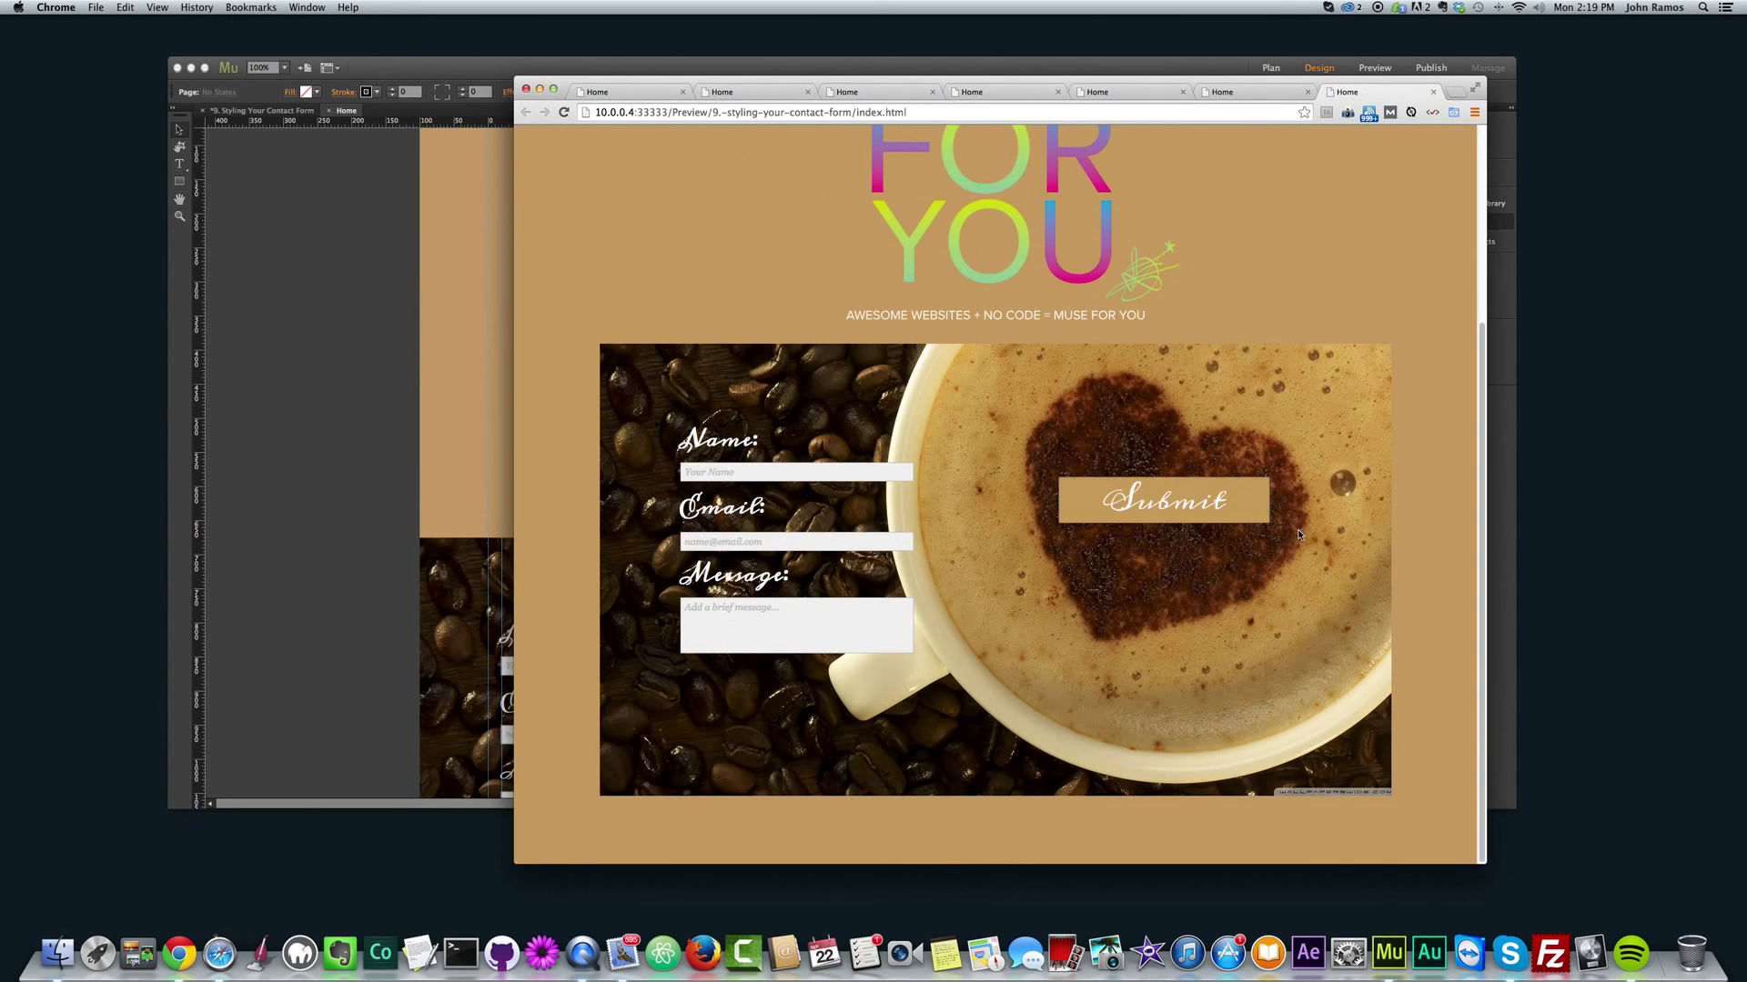
{"action": "key", "text": "Tab"}
{"action": "key", "text": "Tab"}
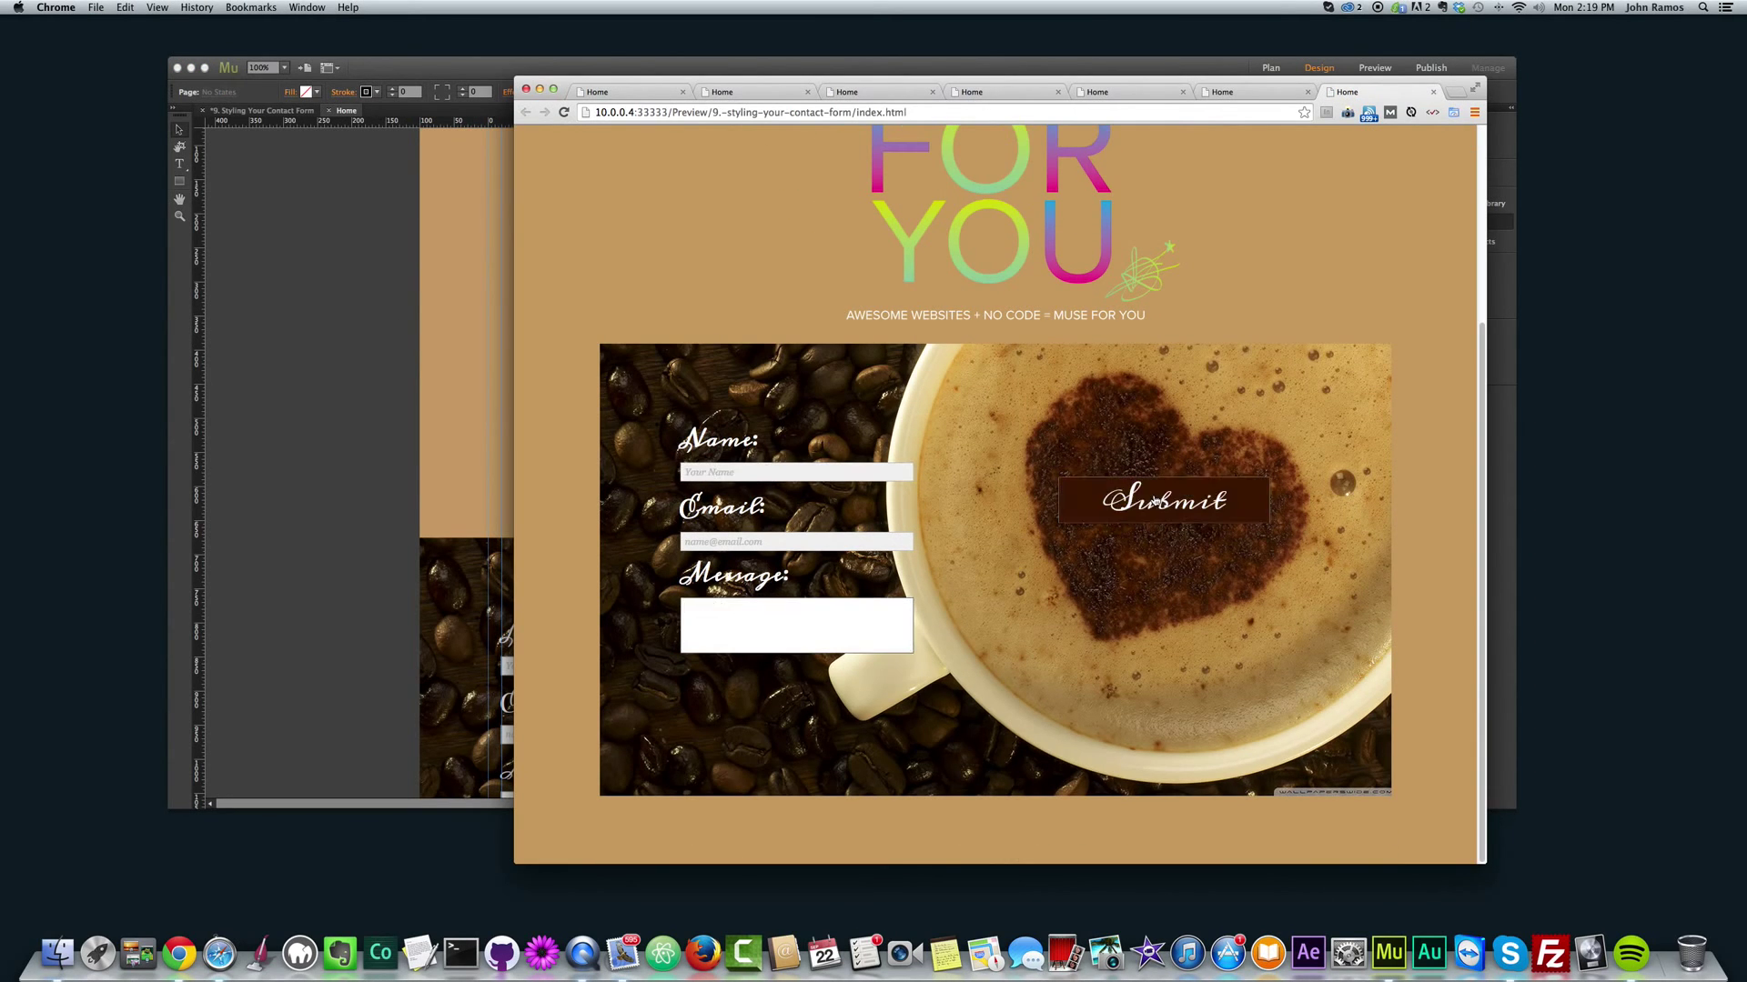
{"action": "scroll", "coordinate": [1155, 410], "scroll_direction": "up", "scroll_amount": 3}
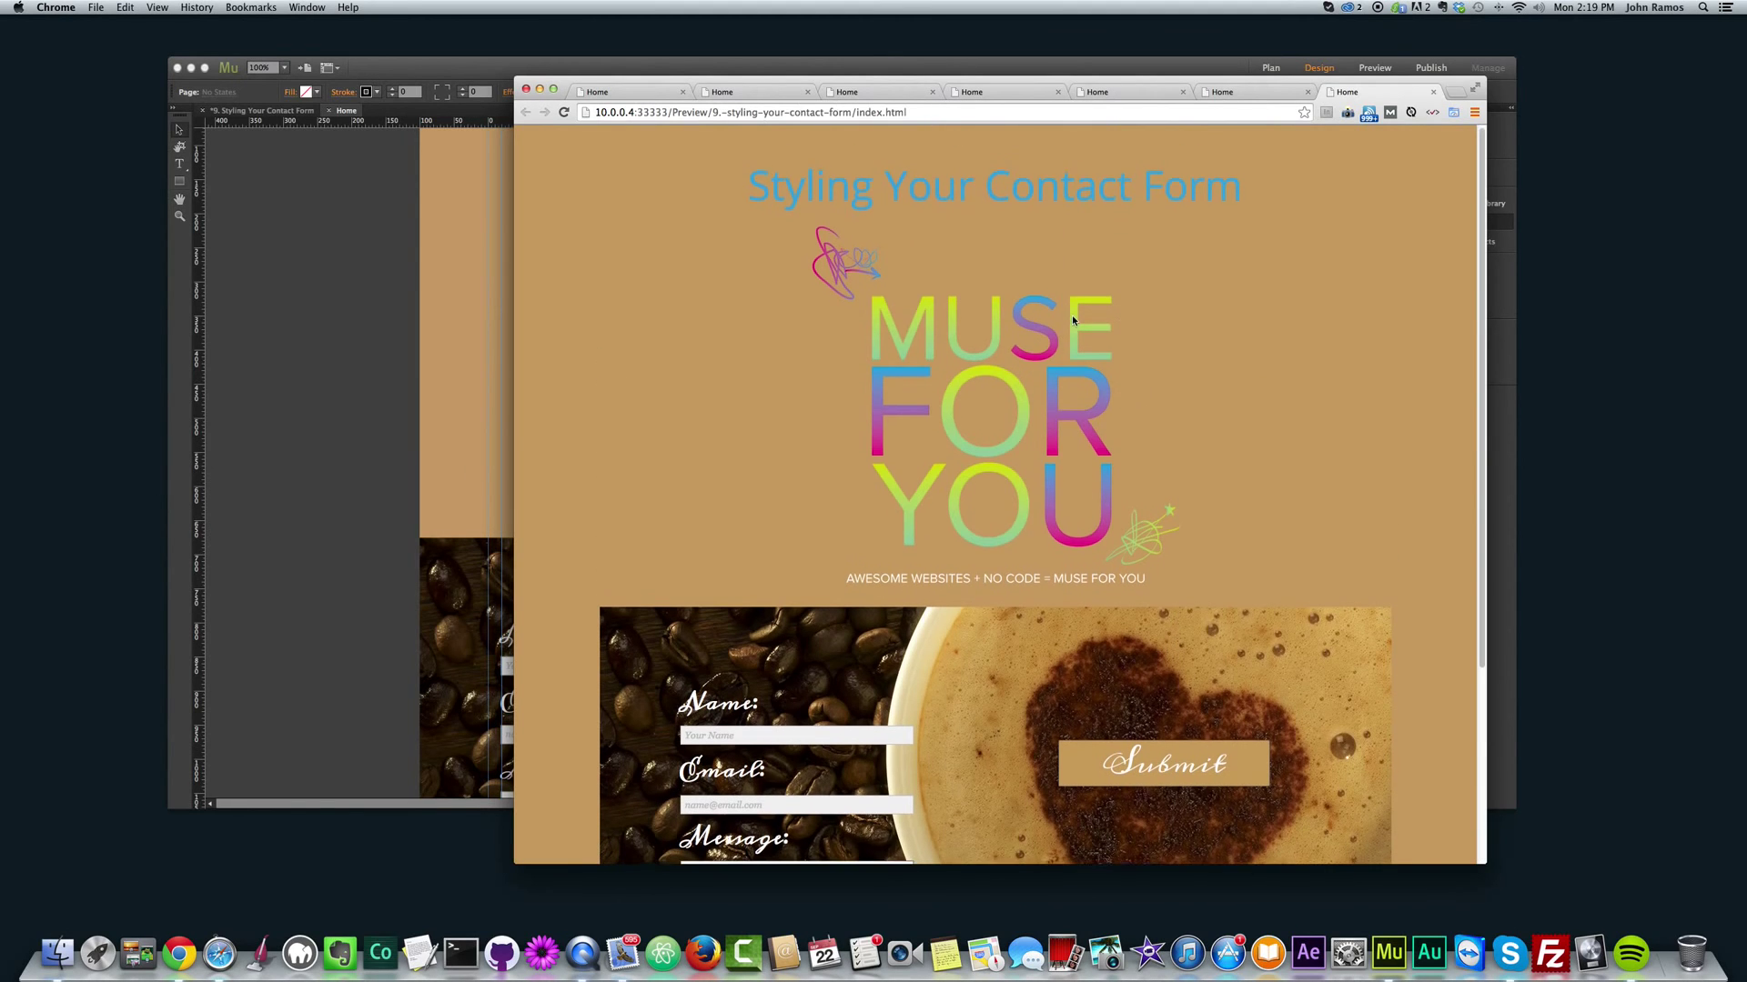
{"action": "scroll", "coordinate": [1072, 315], "scroll_direction": "down", "scroll_amount": 5}
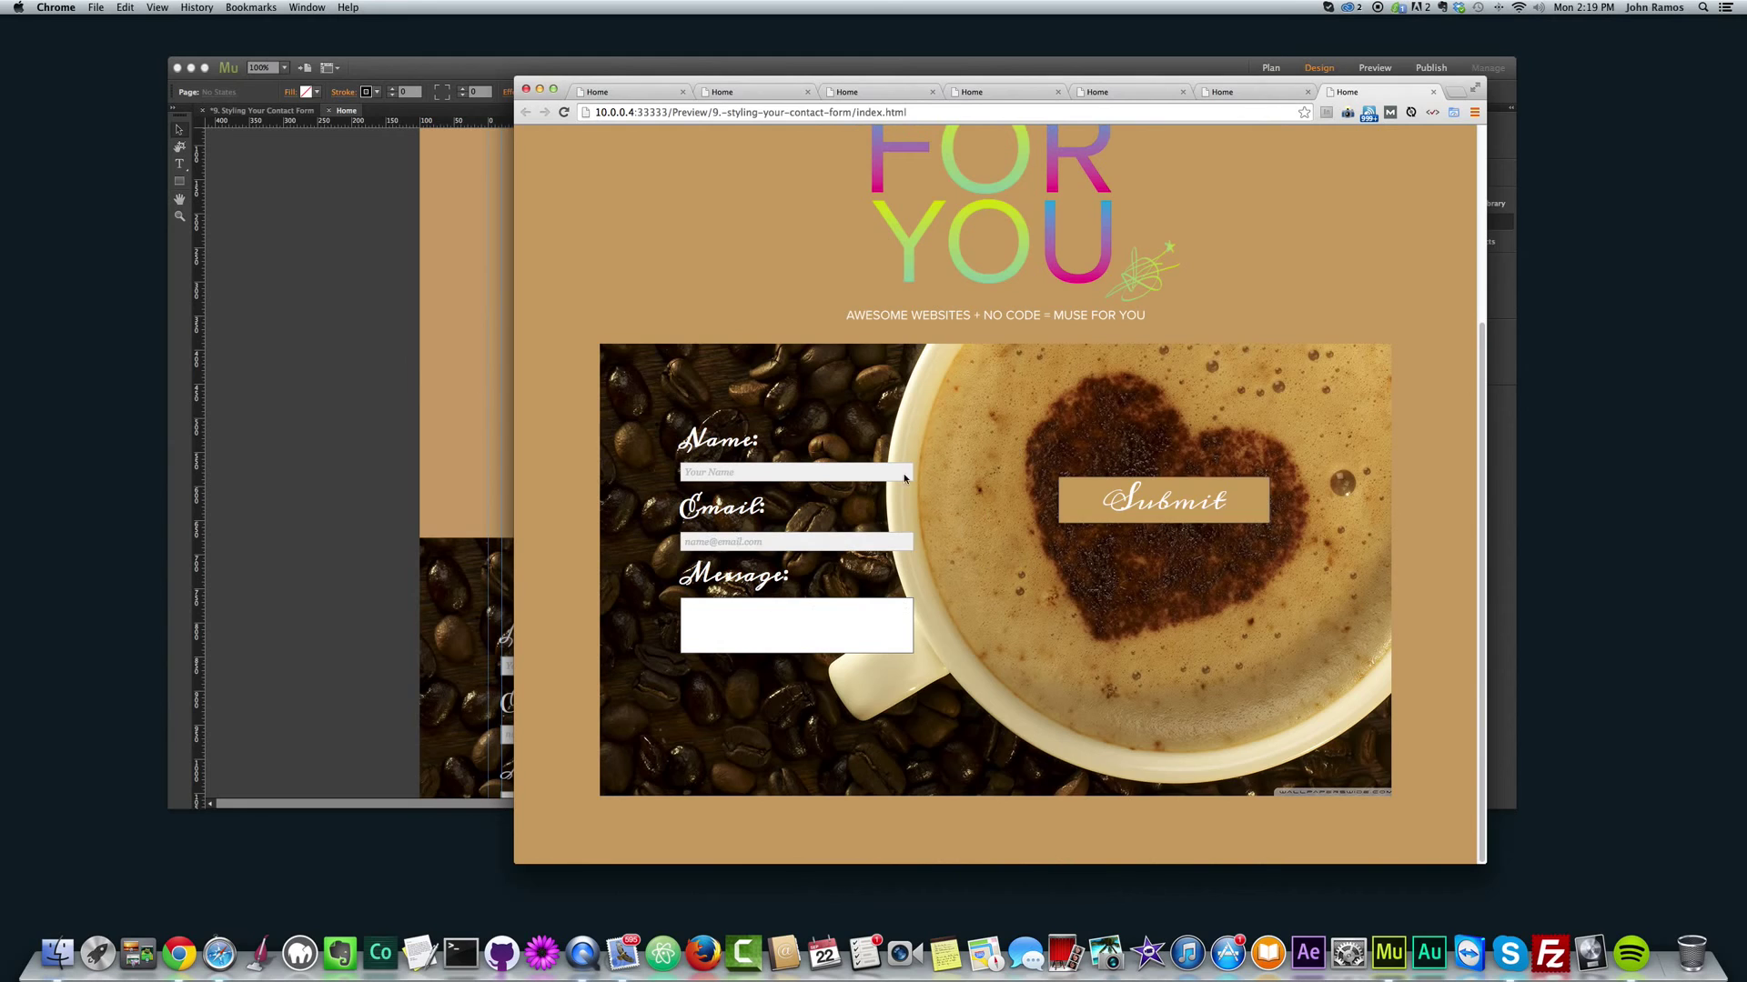
{"action": "left_click", "coordinate": [339, 429]}
{"action": "scroll", "coordinate": [339, 430], "scroll_direction": "down", "scroll_amount": 4}
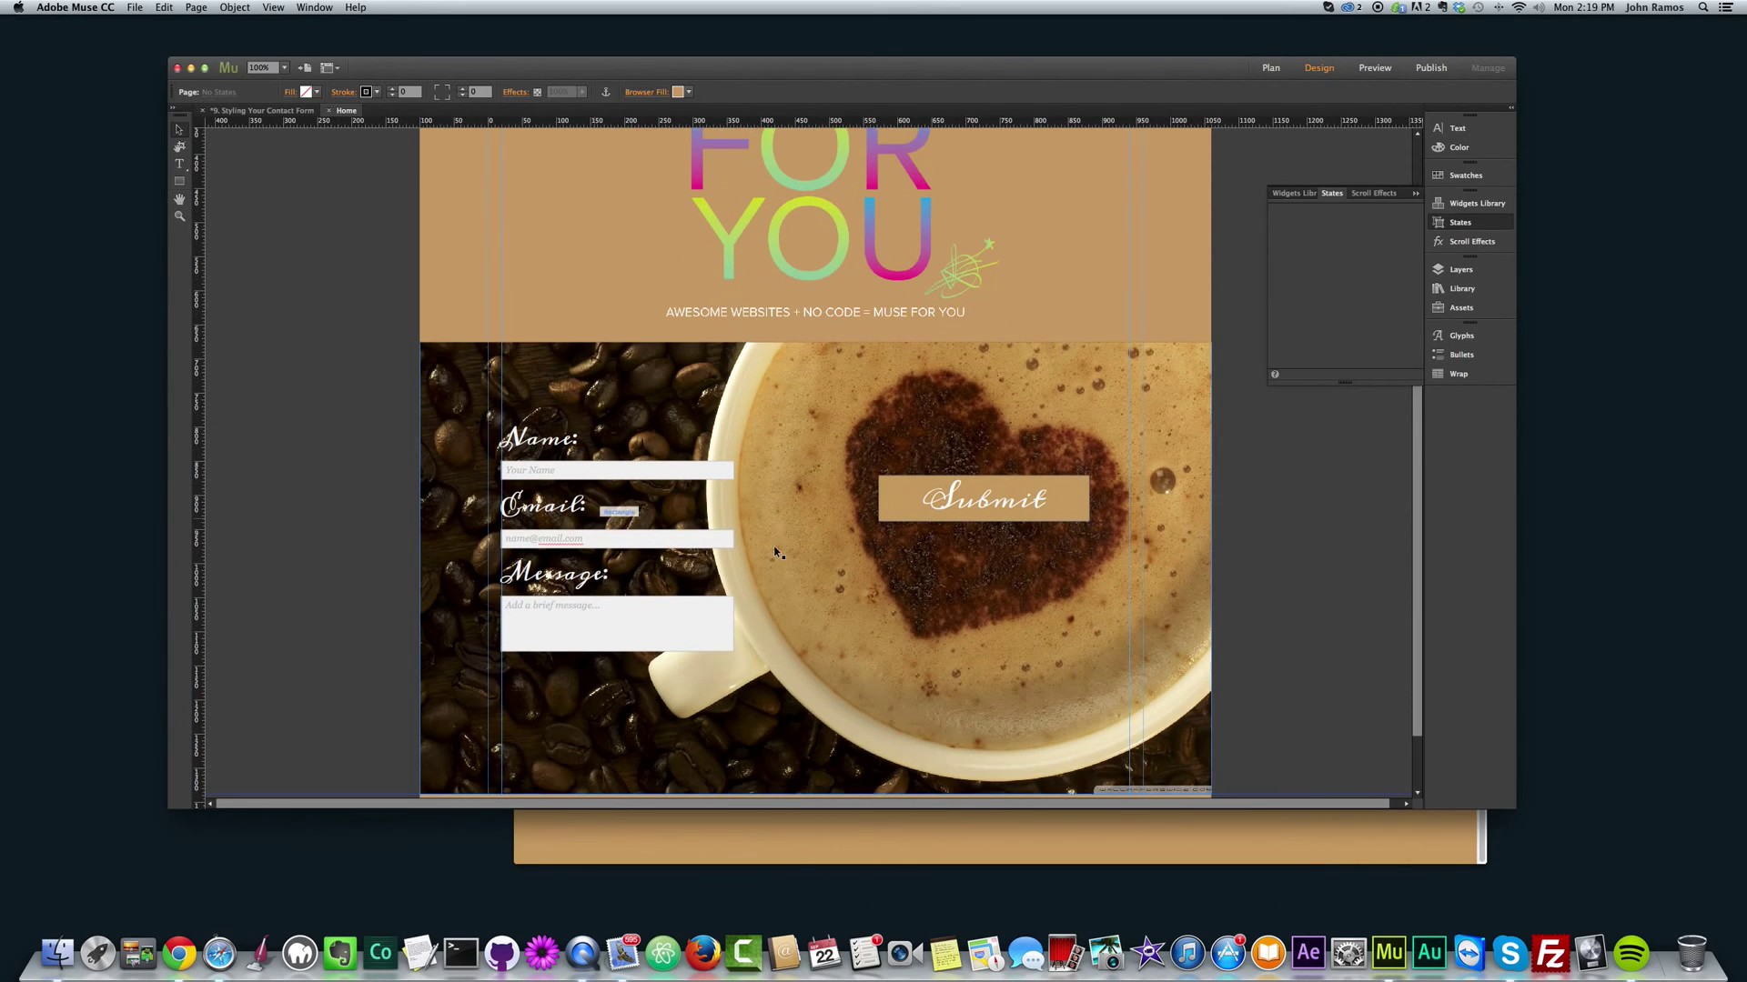
{"action": "left_click", "coordinate": [574, 474]}
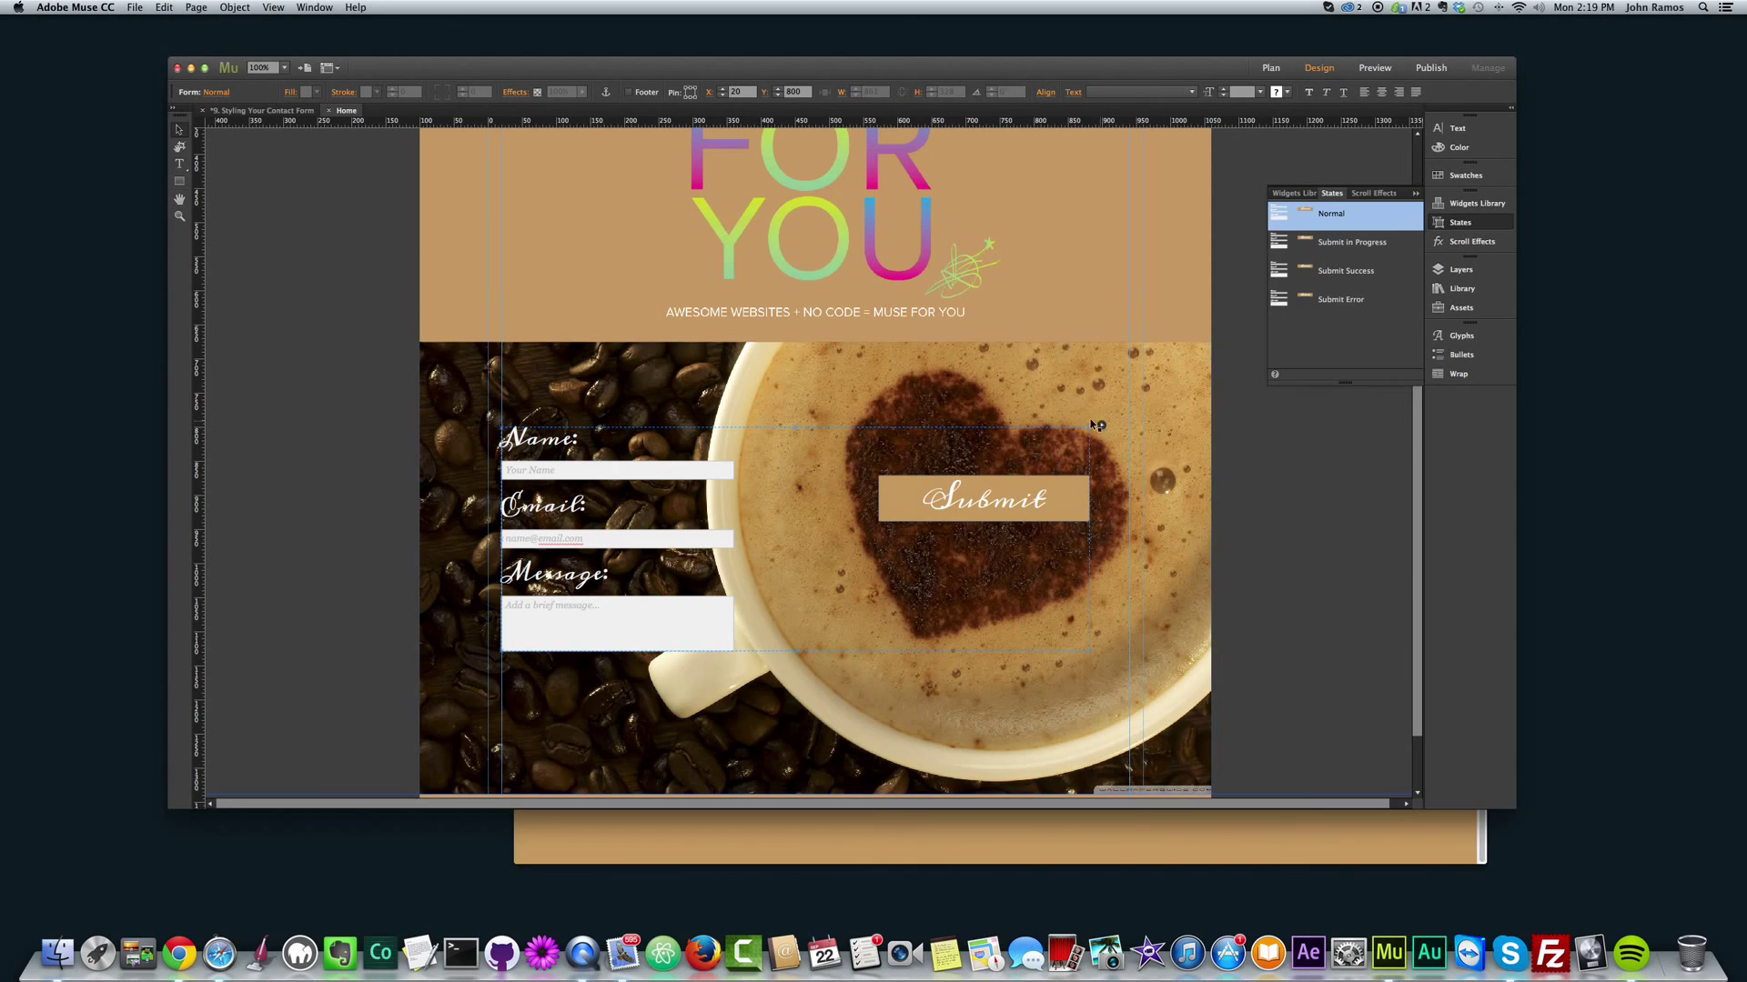
{"action": "left_click", "coordinate": [1101, 426]}
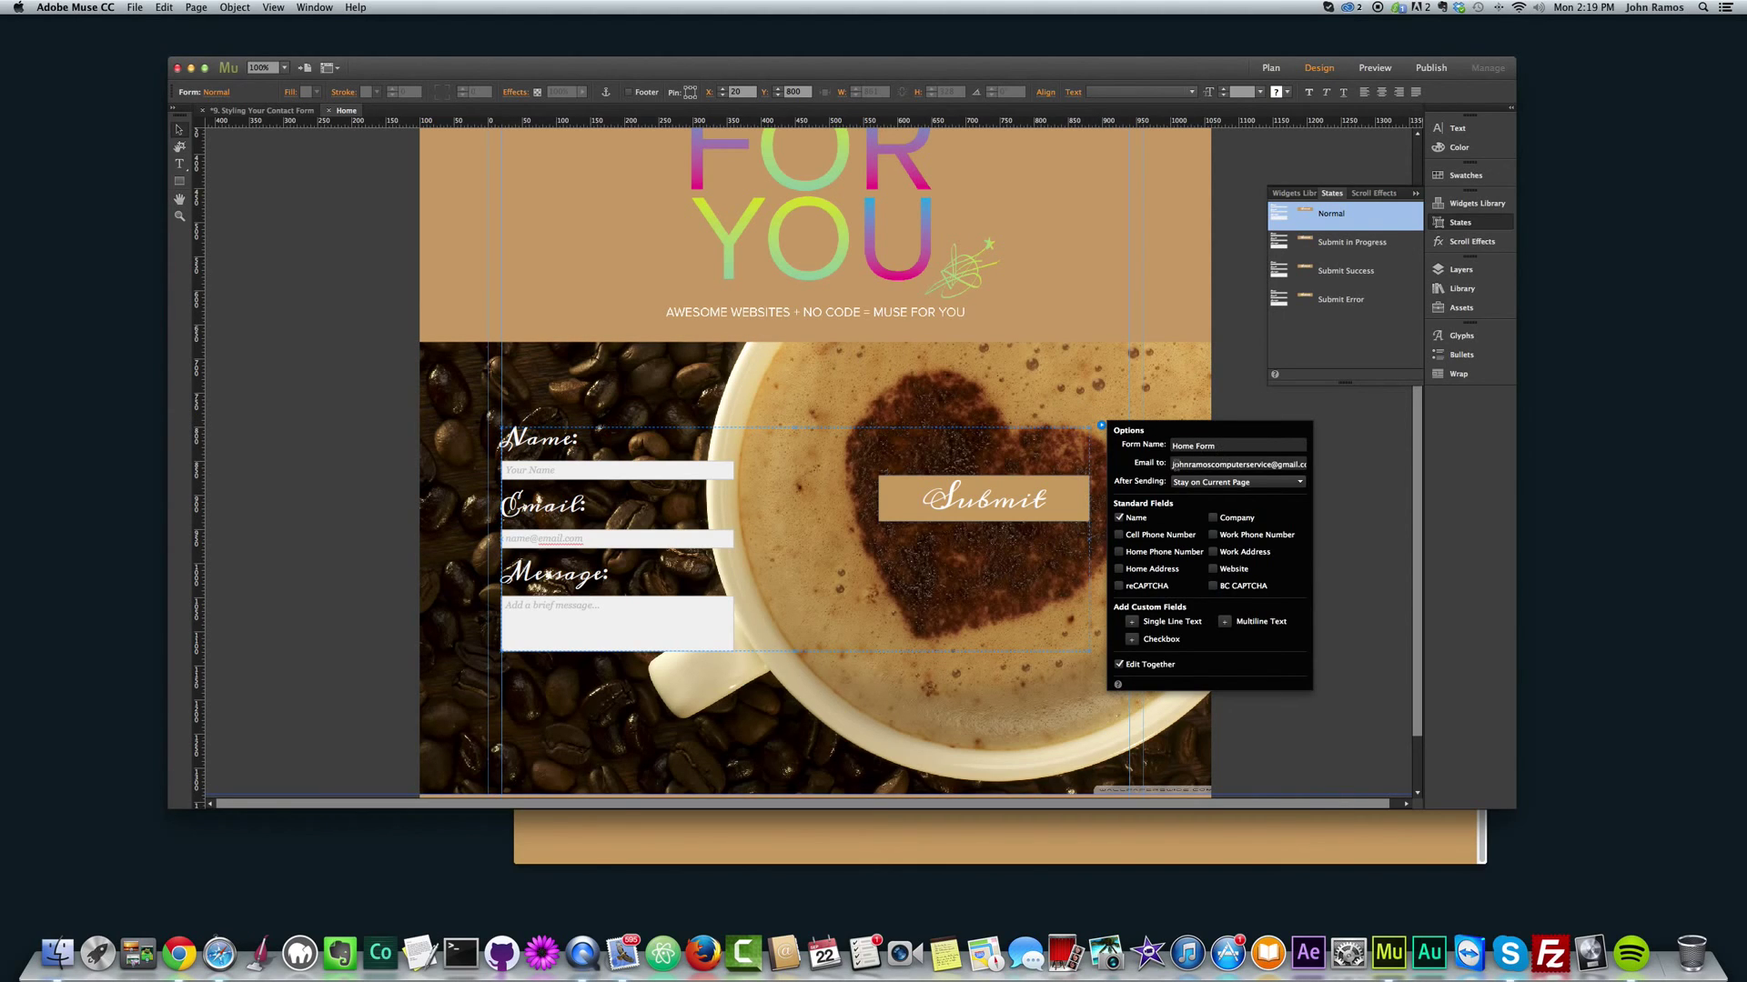
{"action": "left_click_drag", "start_coordinate": [1172, 464], "coordinate": [1321, 467]}
{"action": "left_click", "coordinate": [1321, 468]}
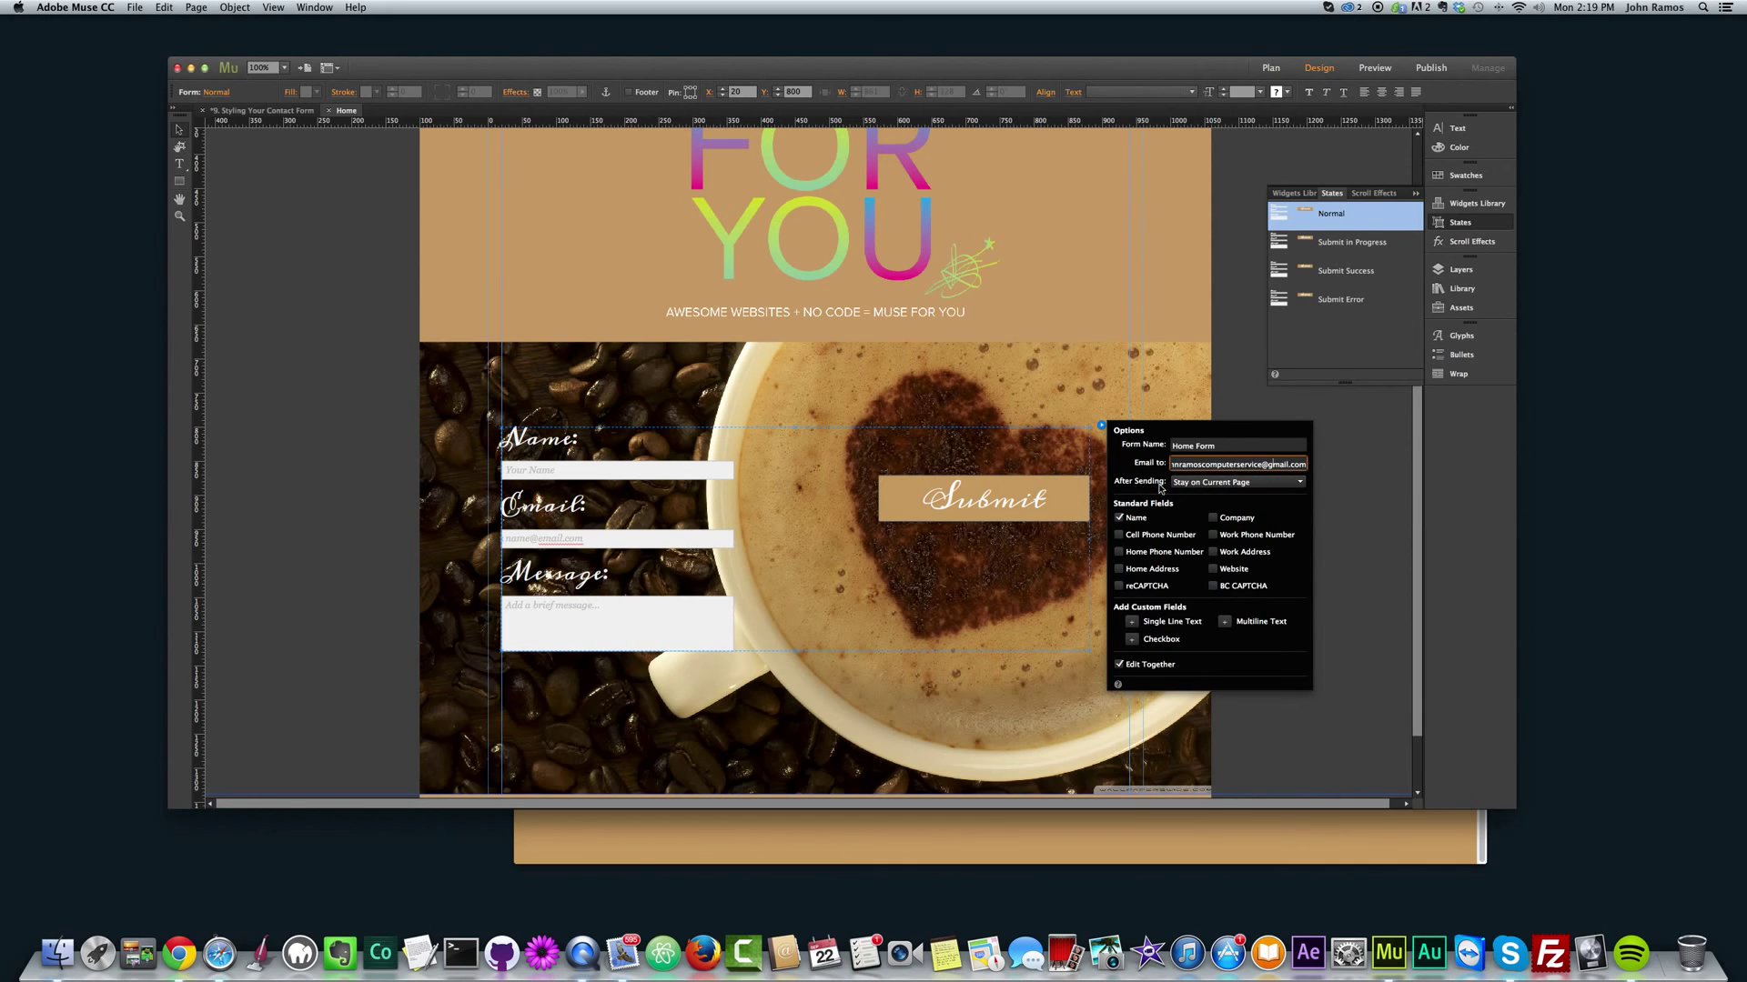
{"action": "left_click", "coordinate": [1201, 483]}
{"action": "left_click", "coordinate": [1202, 484]}
{"action": "left_click", "coordinate": [1203, 485]}
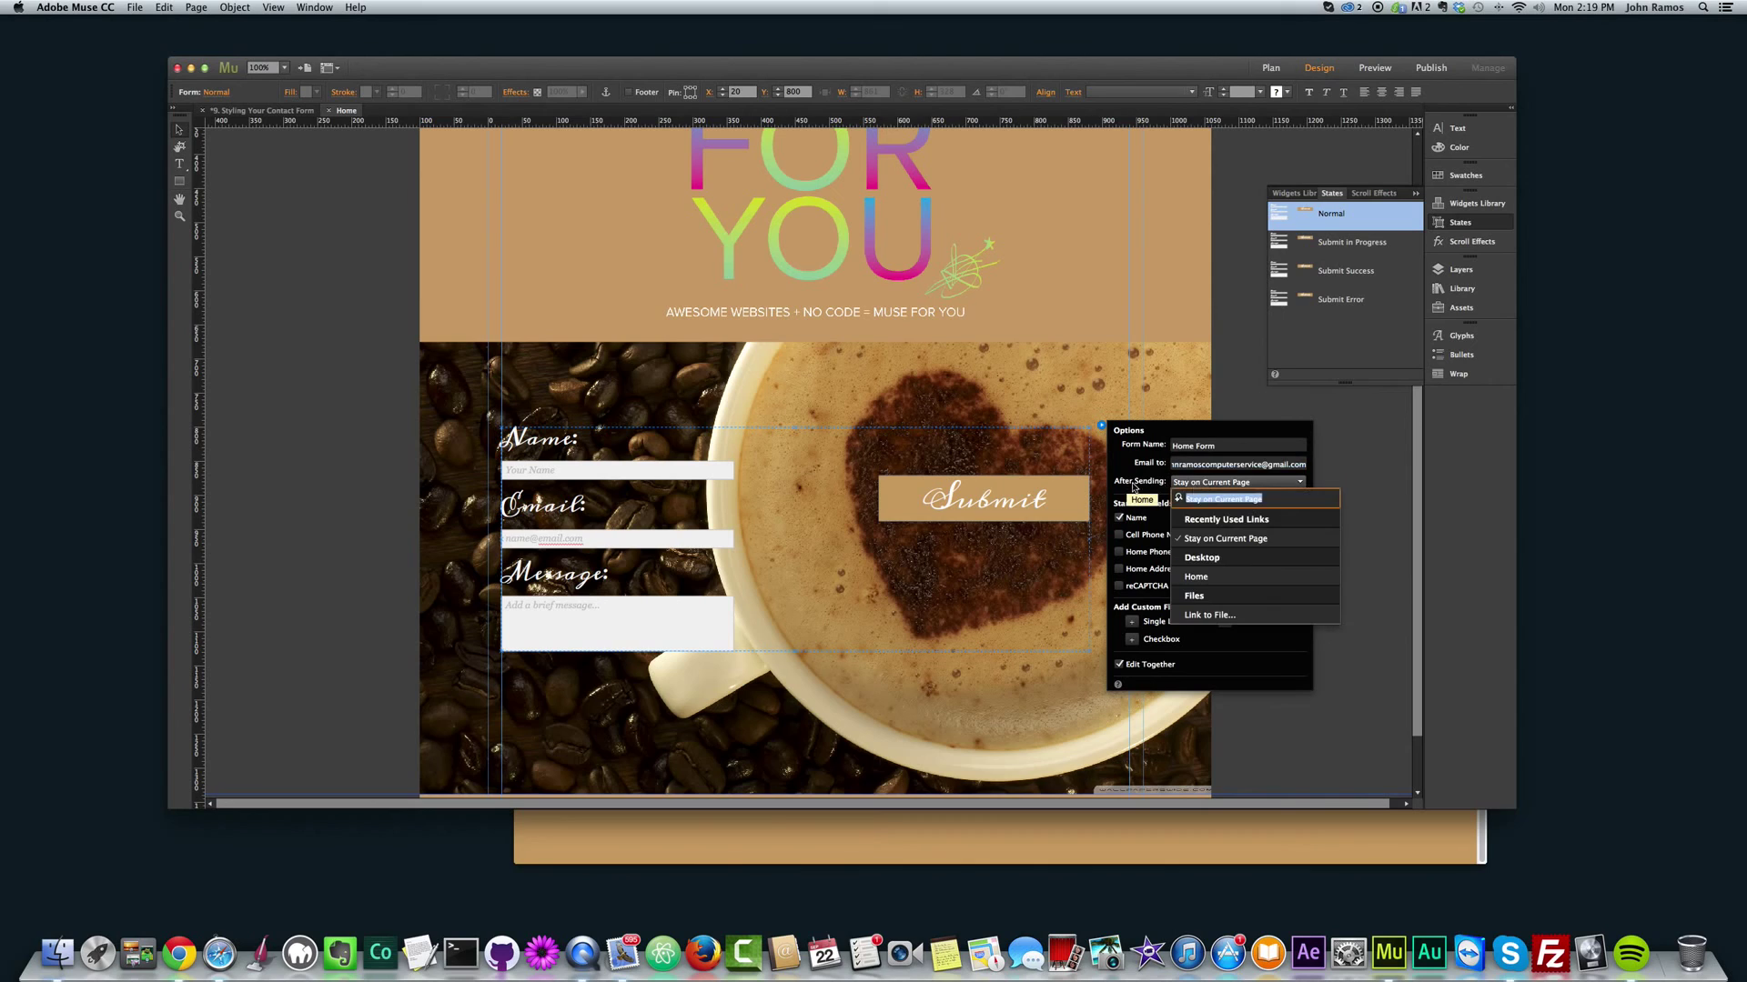
{"action": "left_click", "coordinate": [1196, 496]}
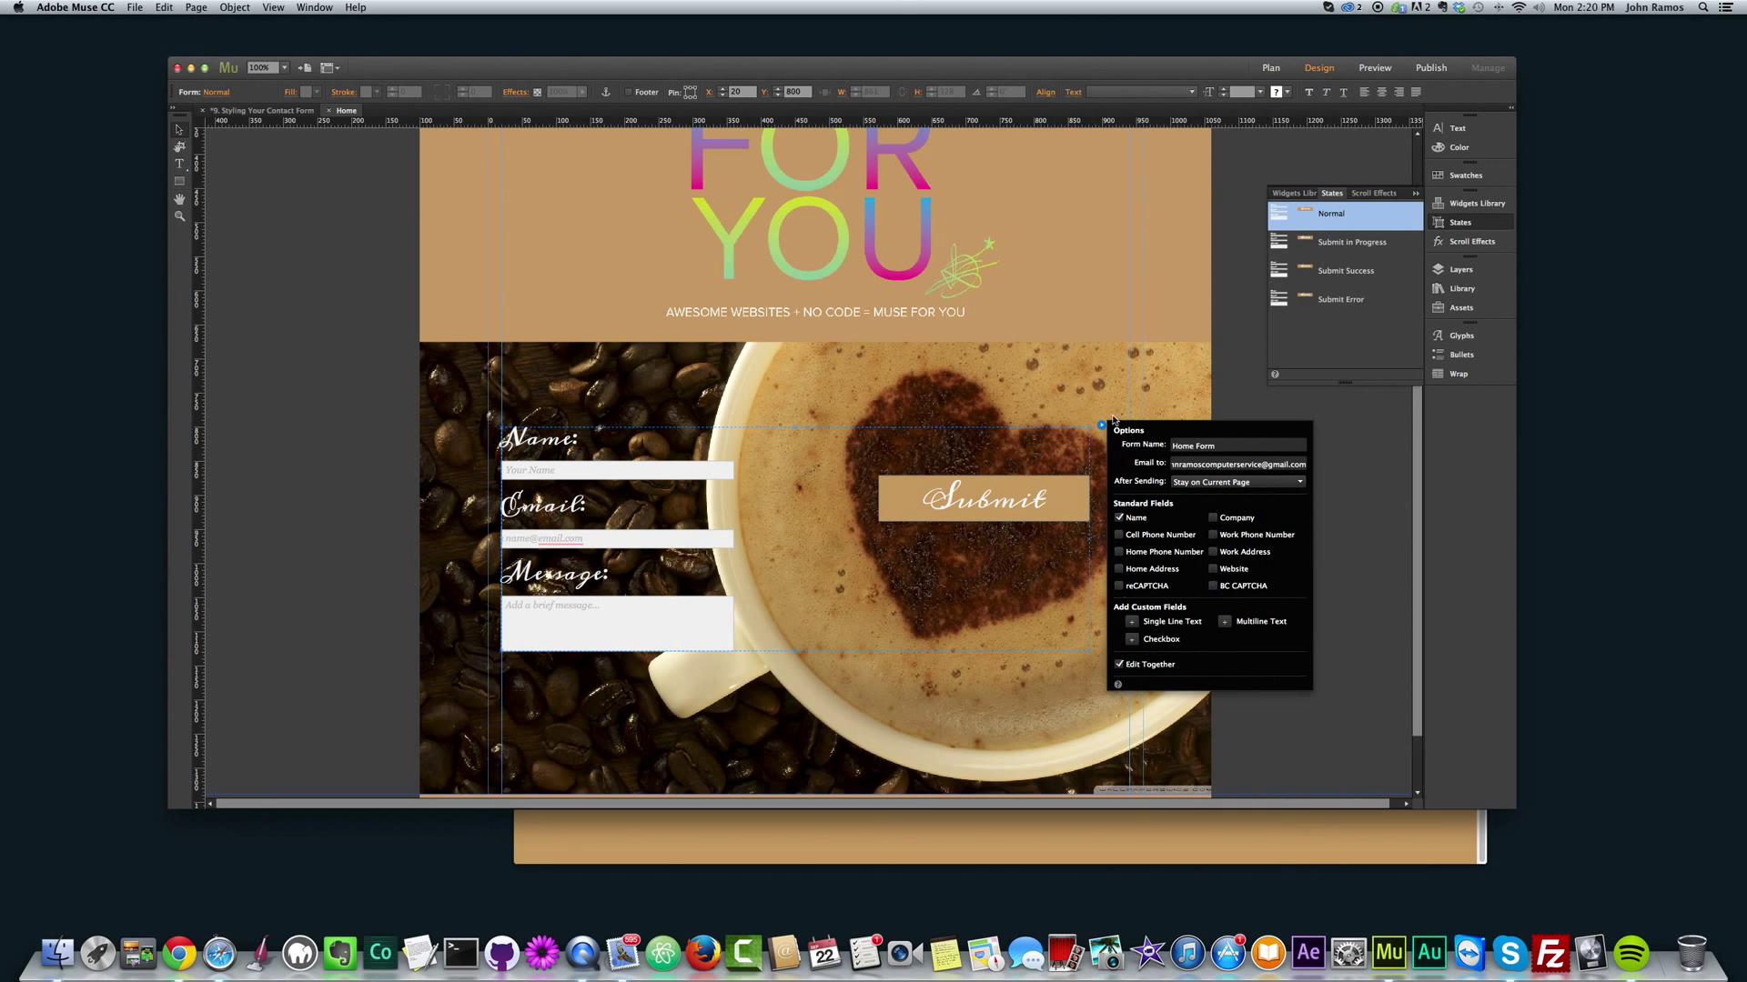
{"action": "left_click", "coordinate": [1342, 533]}
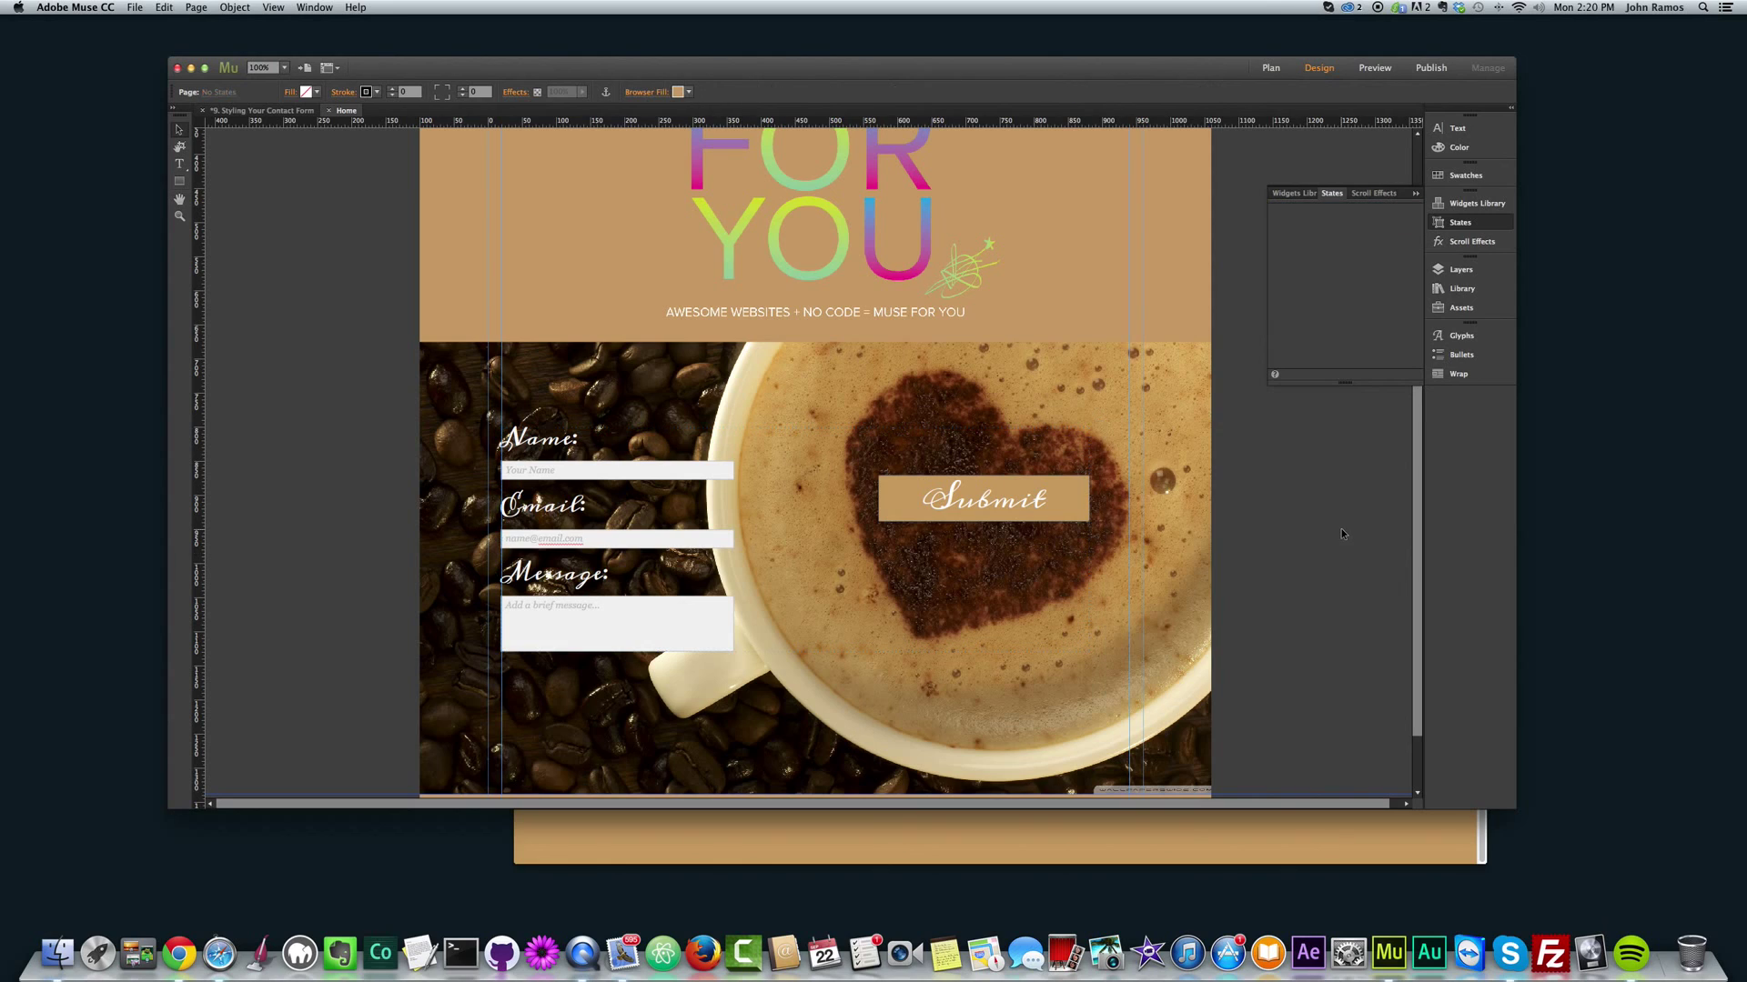